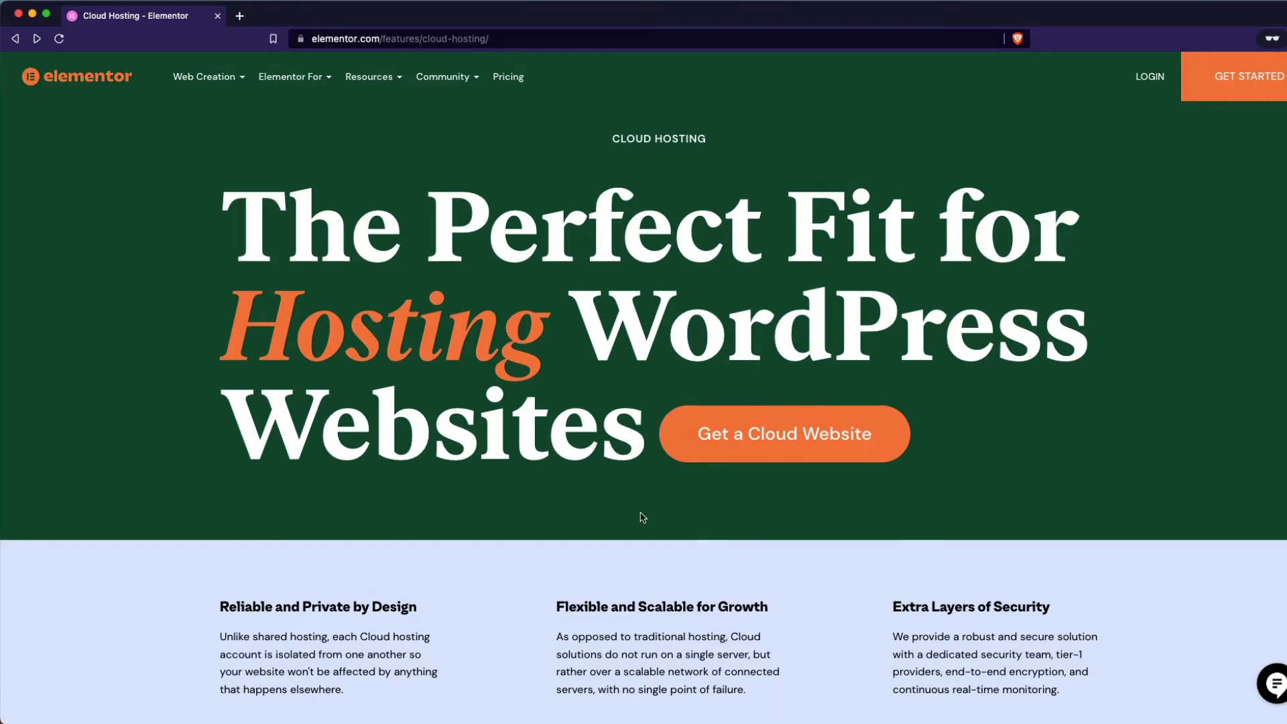
{"action": "scroll", "coordinate": [640, 517], "scroll_direction": "down", "scroll_amount": 3}
{"action": "scroll", "coordinate": [641, 516], "scroll_direction": "down", "scroll_amount": 10}
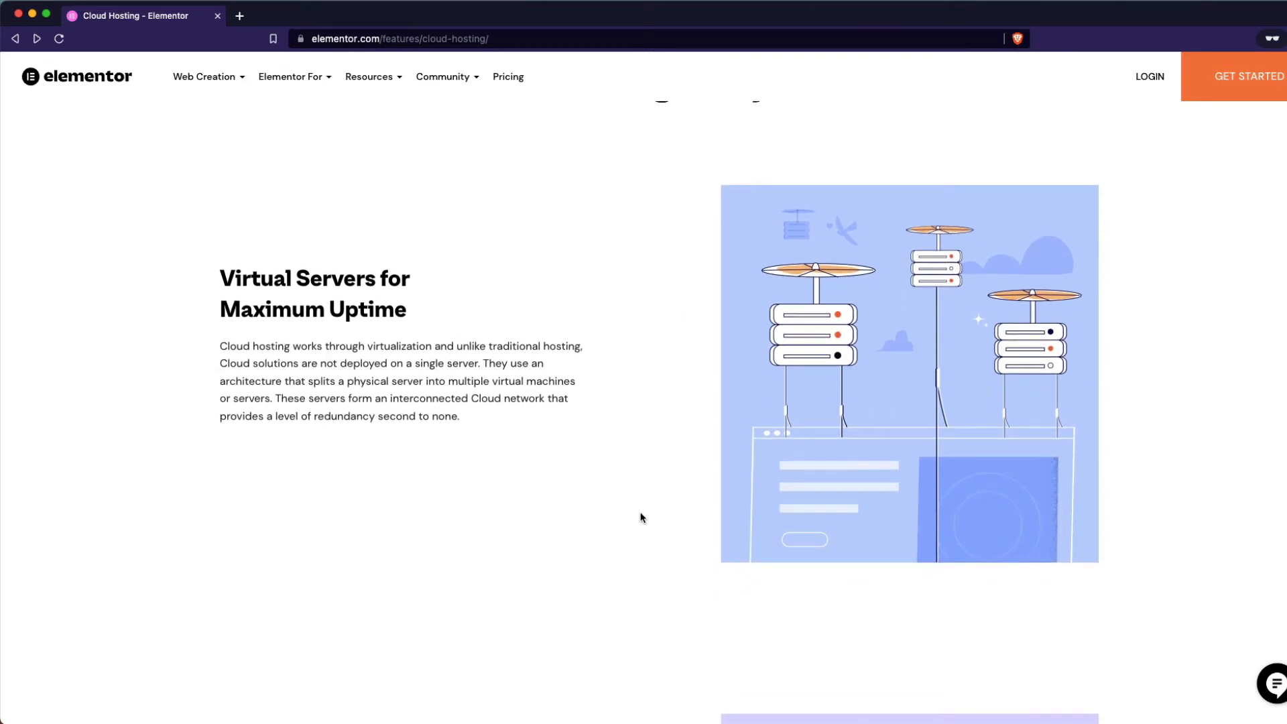
{"action": "scroll", "coordinate": [640, 517], "scroll_direction": "down", "scroll_amount": 5}
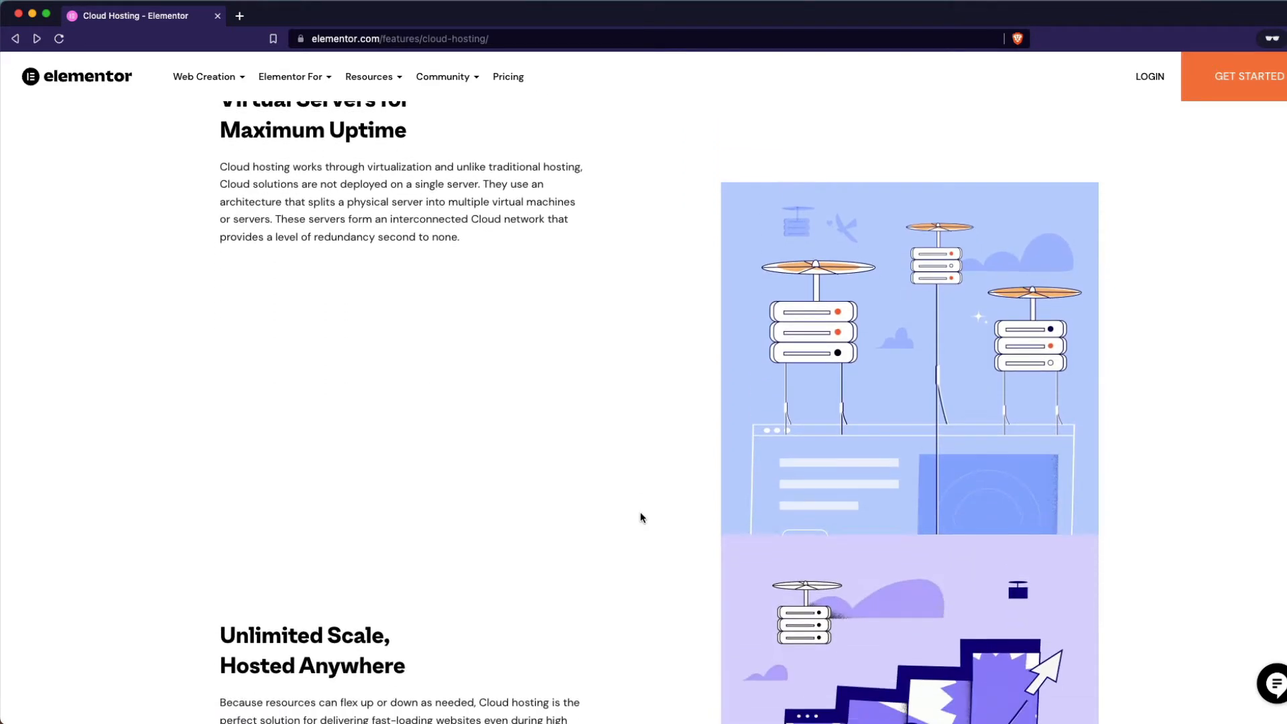
{"action": "scroll", "coordinate": [640, 516], "scroll_direction": "down", "scroll_amount": 6}
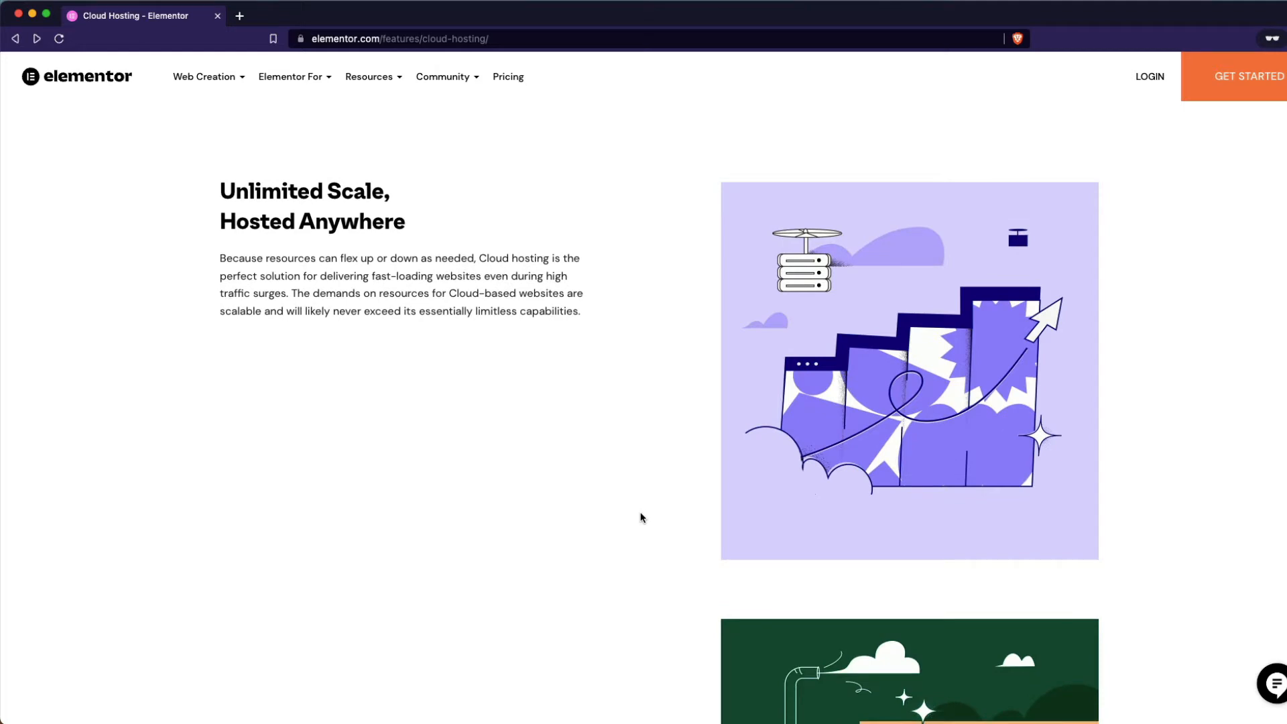
{"action": "scroll", "coordinate": [640, 516], "scroll_direction": "down", "scroll_amount": 8}
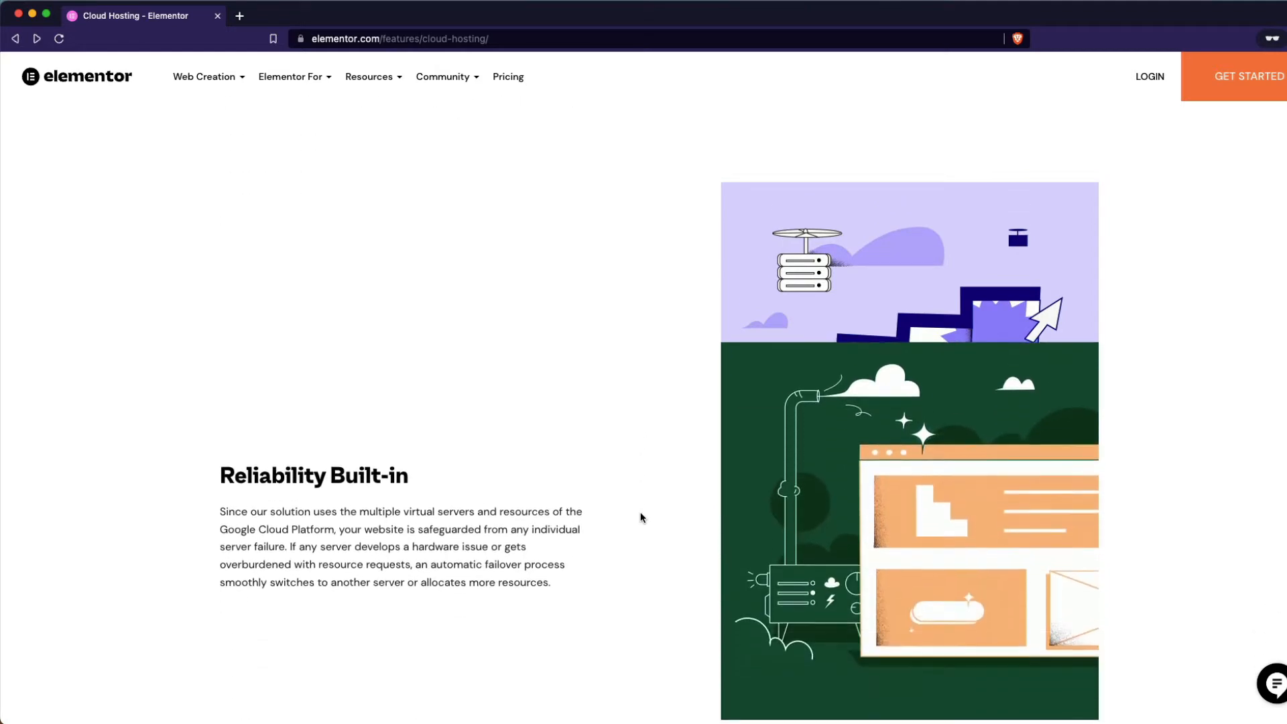
{"action": "scroll", "coordinate": [641, 517], "scroll_direction": "down", "scroll_amount": 2}
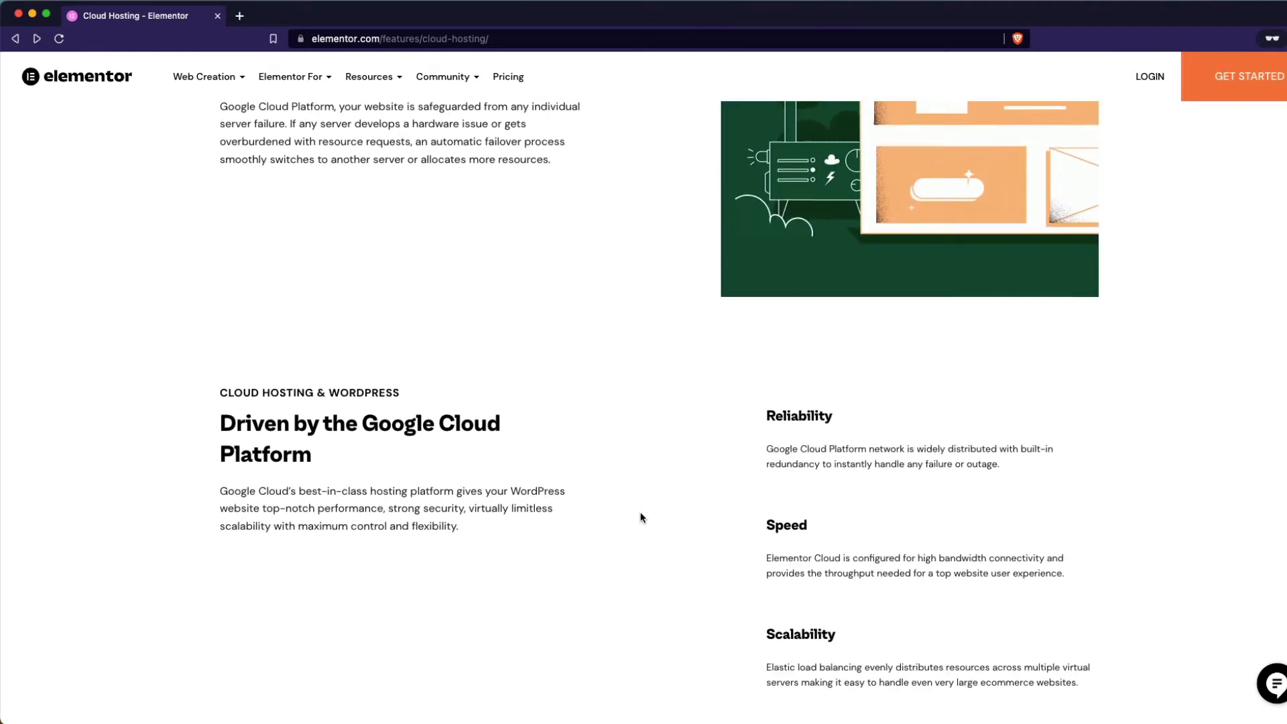
{"action": "scroll", "coordinate": [640, 517], "scroll_direction": "down", "scroll_amount": 2}
{"action": "scroll", "coordinate": [641, 517], "scroll_direction": "down", "scroll_amount": 2}
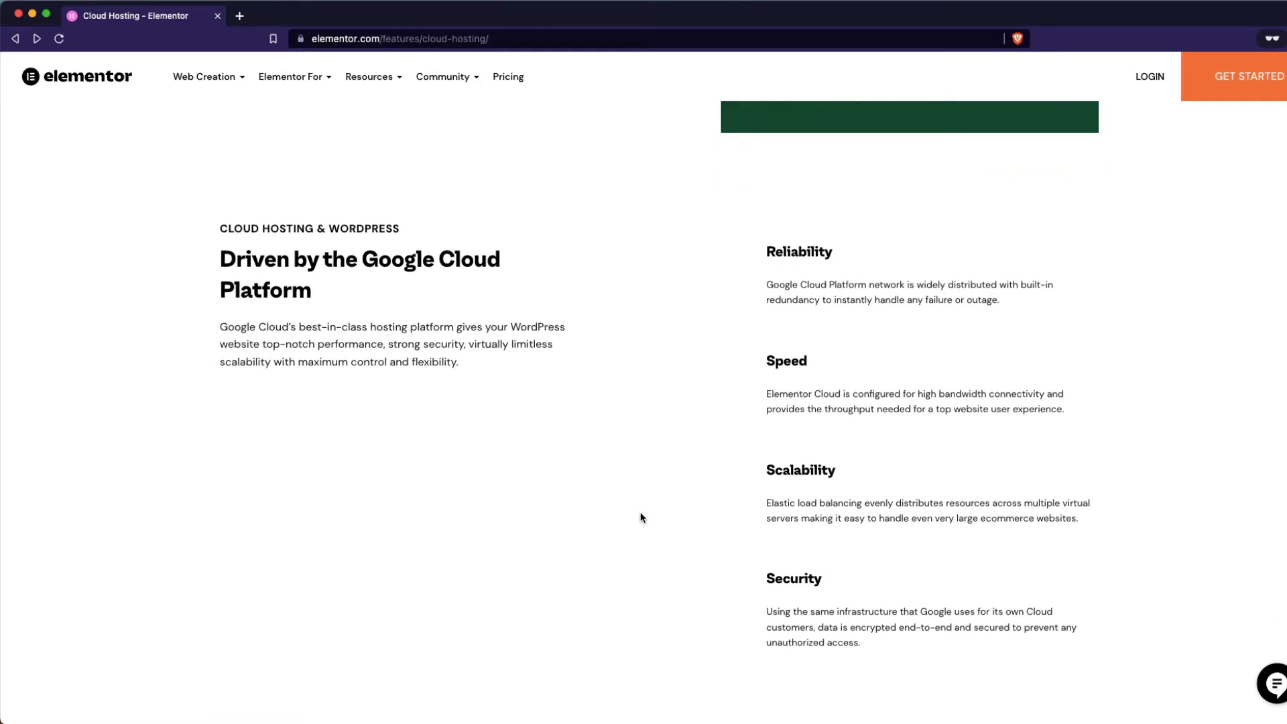
{"action": "scroll", "coordinate": [642, 517], "scroll_direction": "down", "scroll_amount": 7}
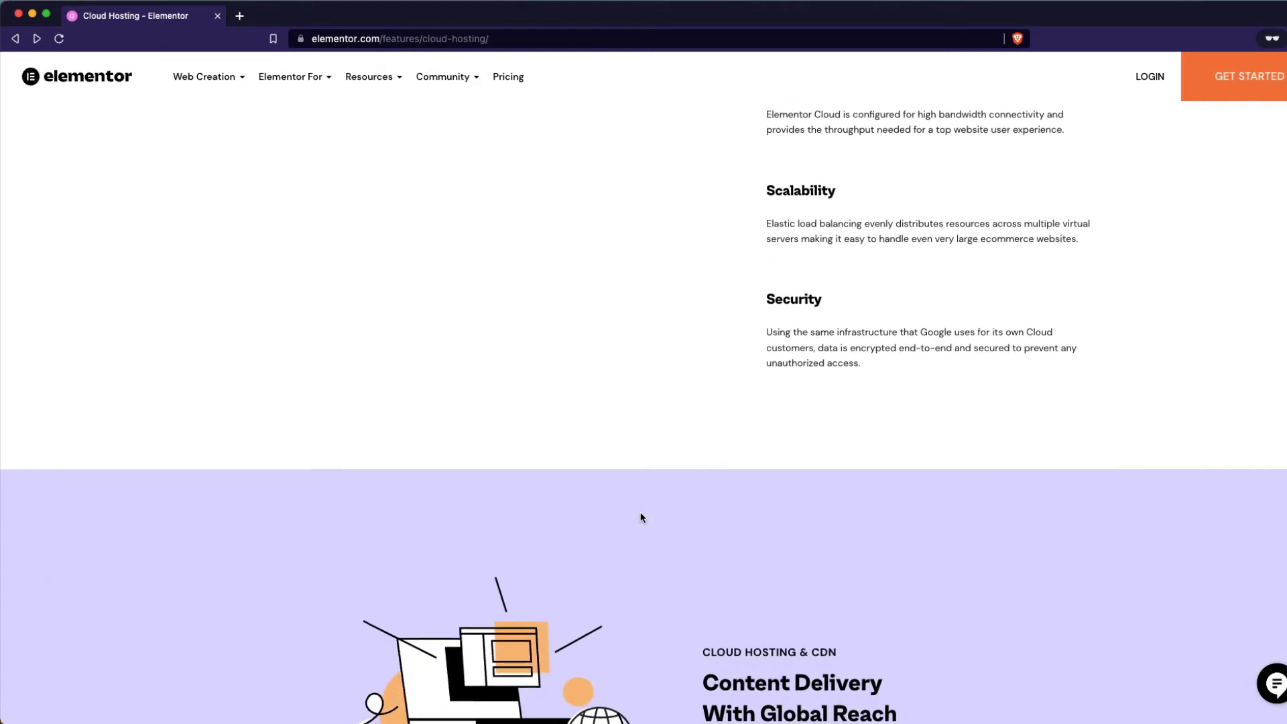
{"action": "scroll", "coordinate": [641, 517], "scroll_direction": "down", "scroll_amount": 2}
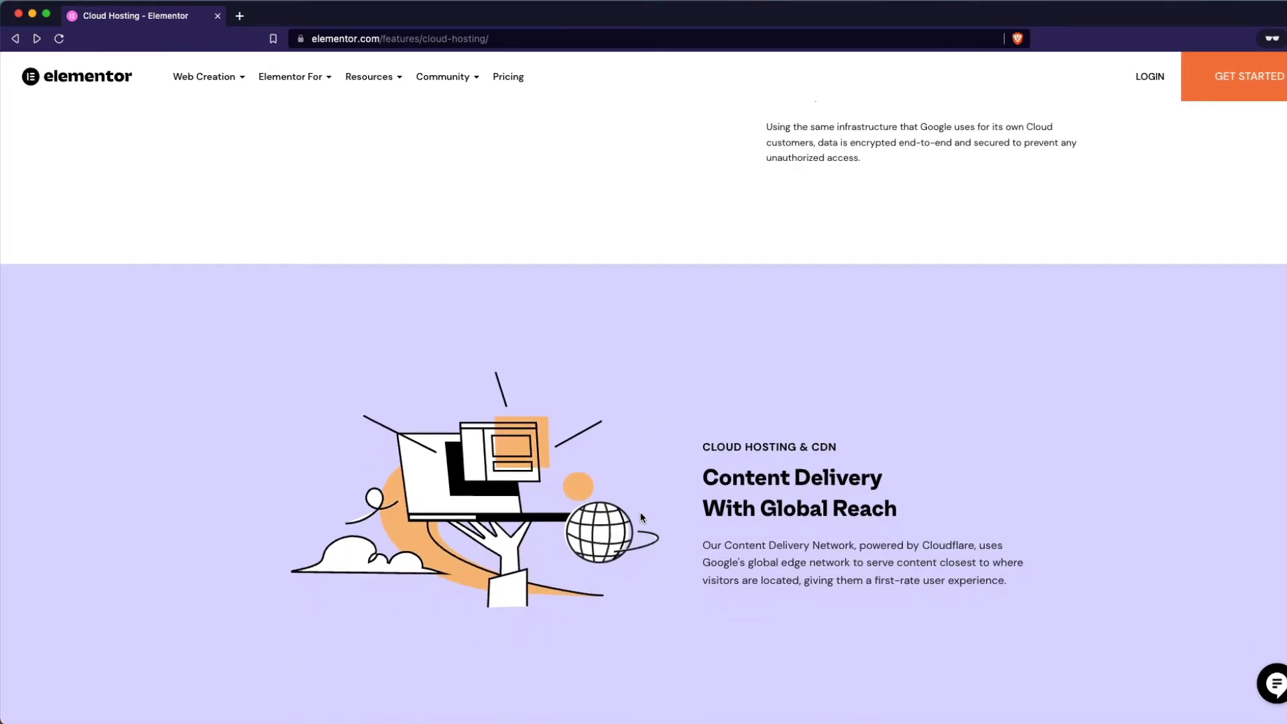
{"action": "scroll", "coordinate": [640, 512], "scroll_direction": "down", "scroll_amount": 9}
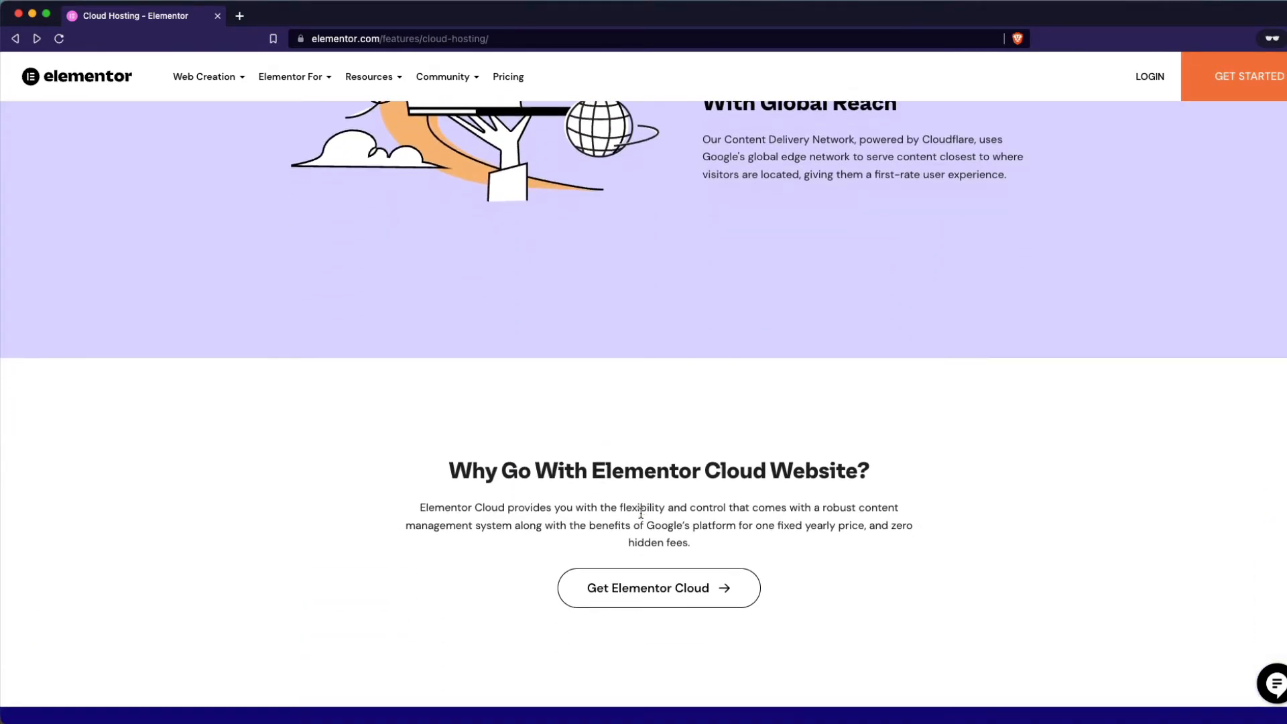
Open the Elementor Cloud Website pricing page and check its USD 99 per year price.
{"action": "left_click", "coordinate": [648, 587]}
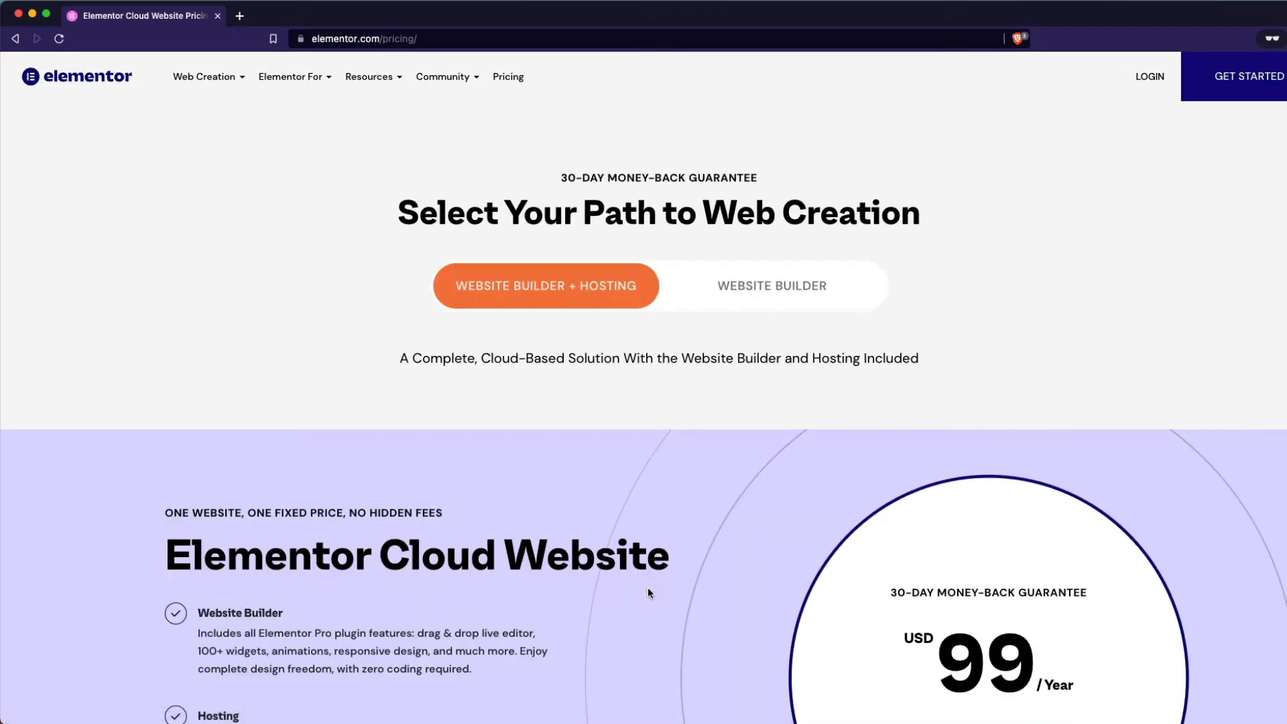
{"action": "scroll", "coordinate": [703, 551], "scroll_direction": "down", "scroll_amount": 5}
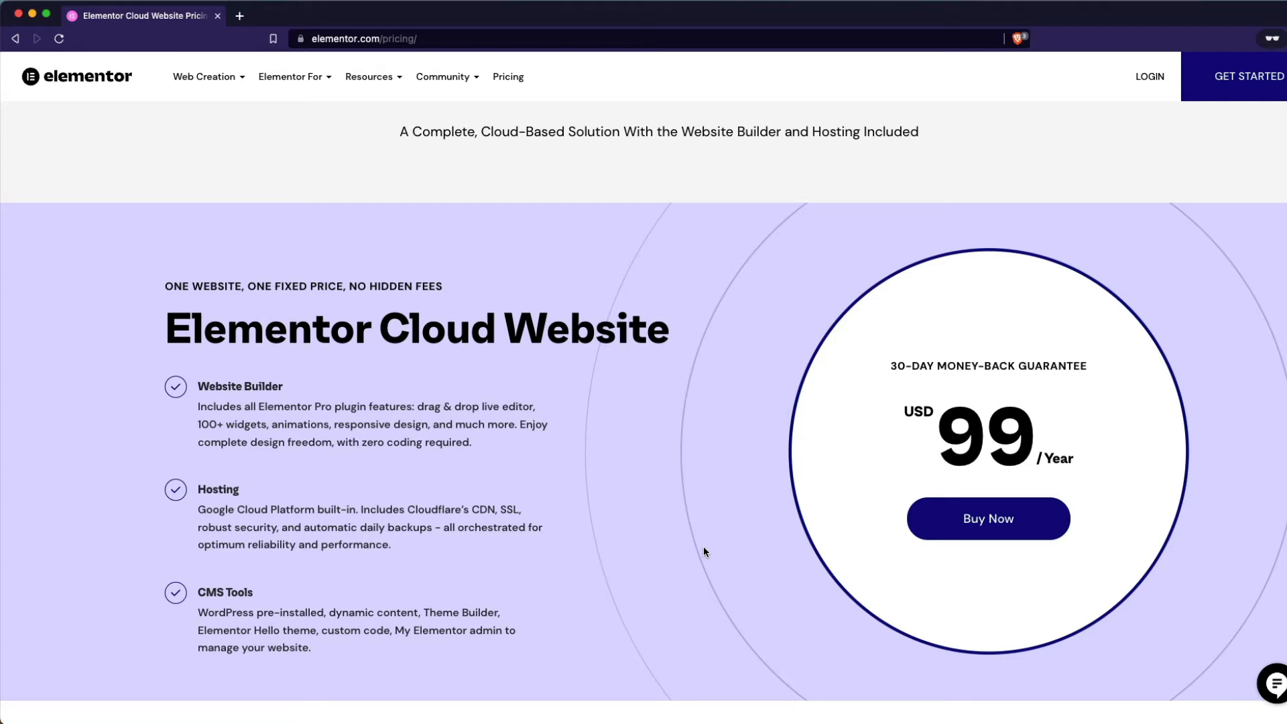
{"action": "scroll", "coordinate": [600, 584], "scroll_direction": "down", "scroll_amount": 4}
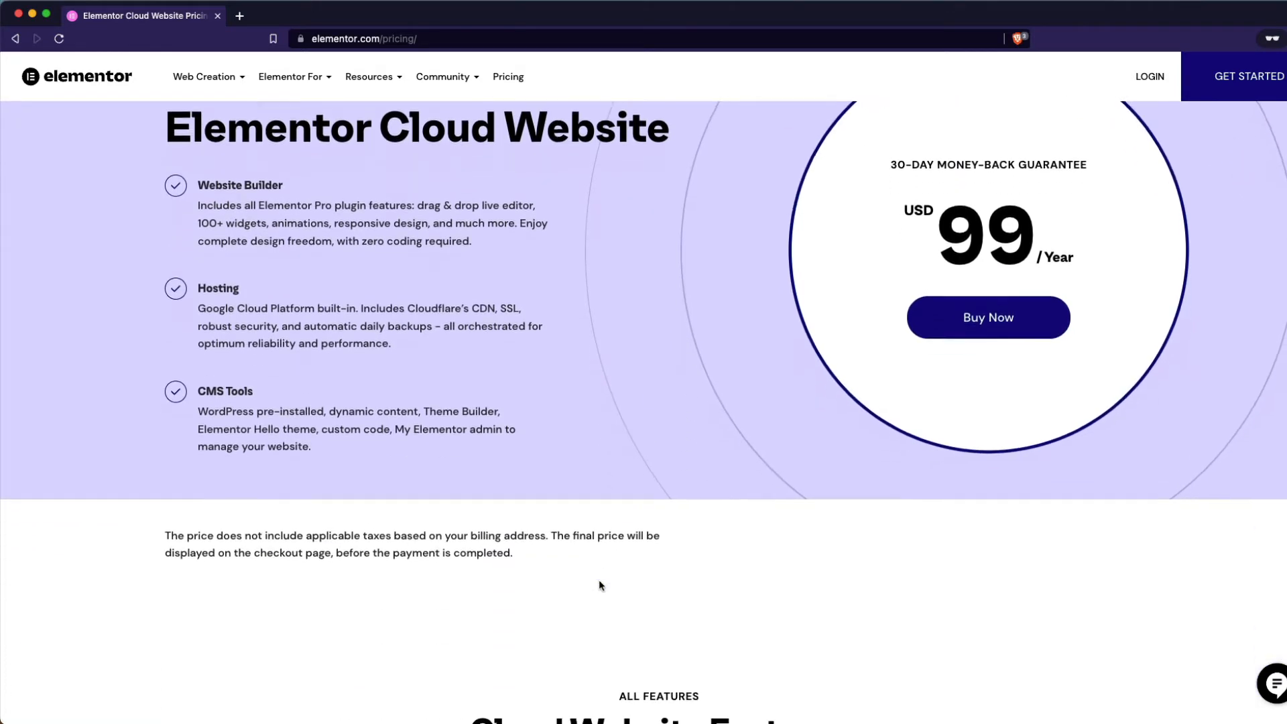
{"action": "scroll", "coordinate": [600, 585], "scroll_direction": "down", "scroll_amount": 5}
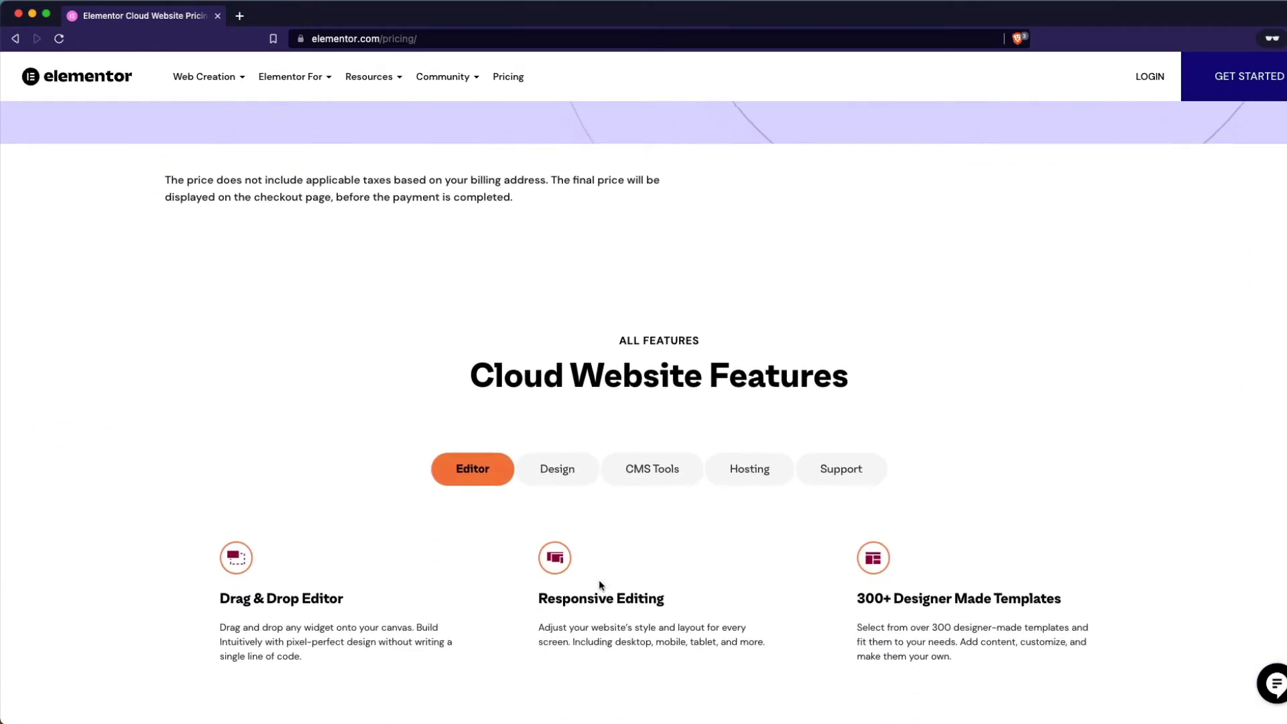
{"action": "scroll", "coordinate": [600, 582], "scroll_direction": "up", "scroll_amount": 15}
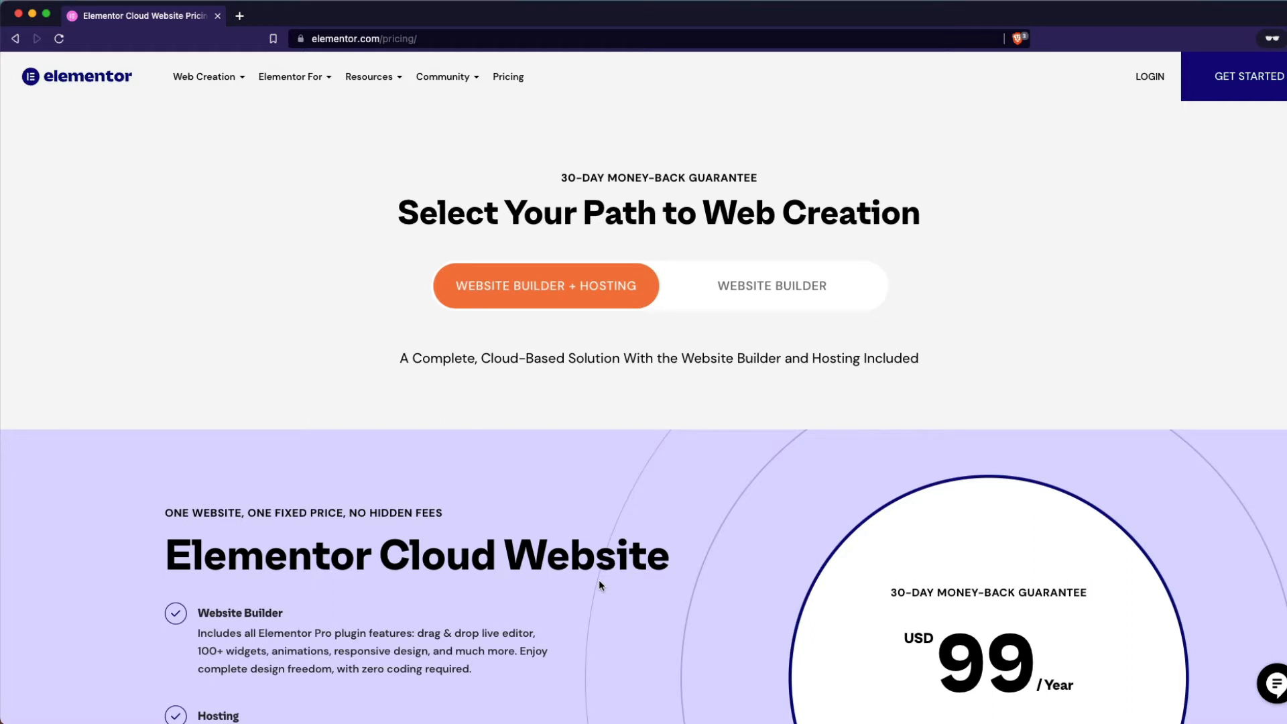
Read through the Cloud Website plan's features and FAQ, then return toward the top.
{"action": "scroll", "coordinate": [599, 581], "scroll_direction": "down", "scroll_amount": 5}
{"action": "scroll", "coordinate": [599, 583], "scroll_direction": "down", "scroll_amount": 8}
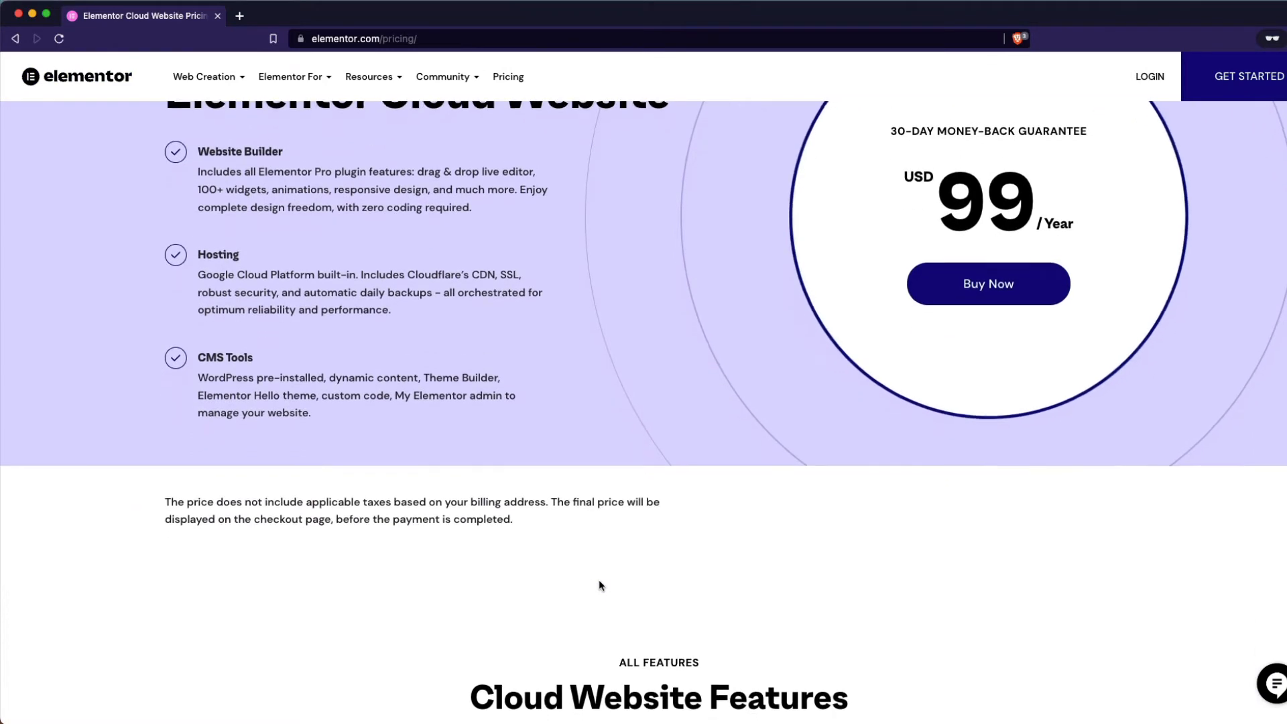
{"action": "scroll", "coordinate": [599, 585], "scroll_direction": "down", "scroll_amount": 10}
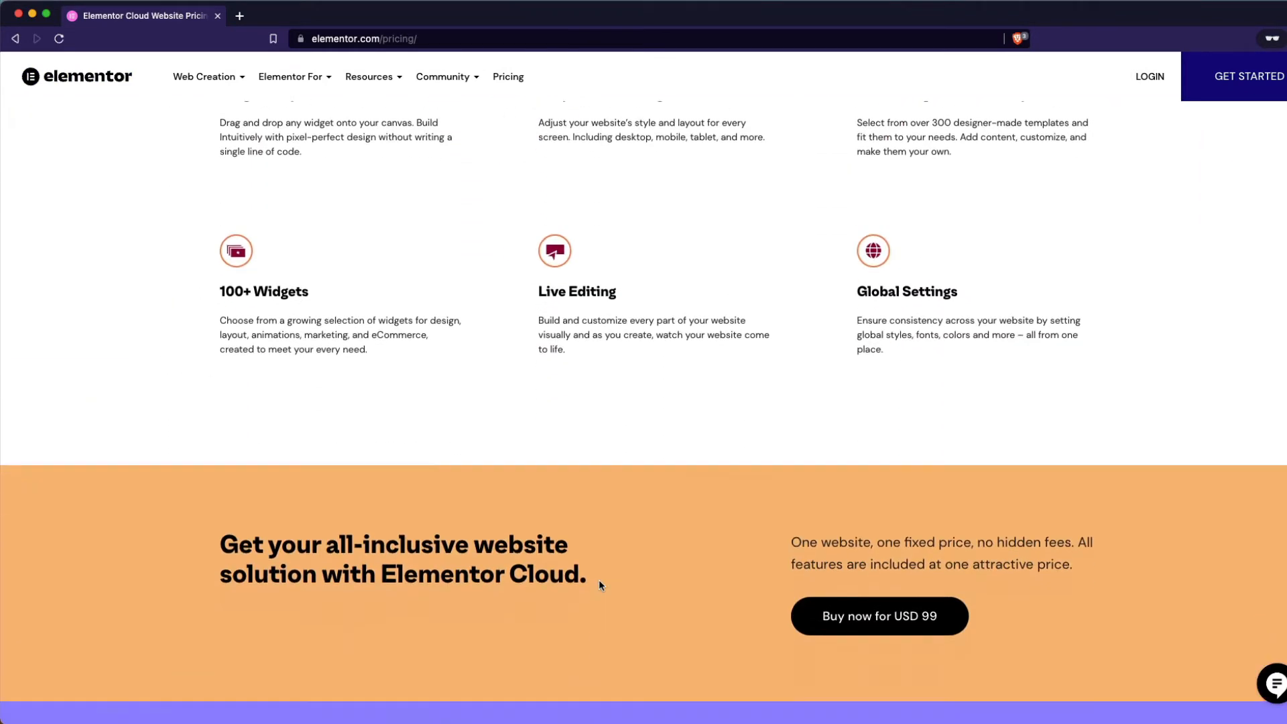
{"action": "scroll", "coordinate": [599, 581], "scroll_direction": "down", "scroll_amount": 5}
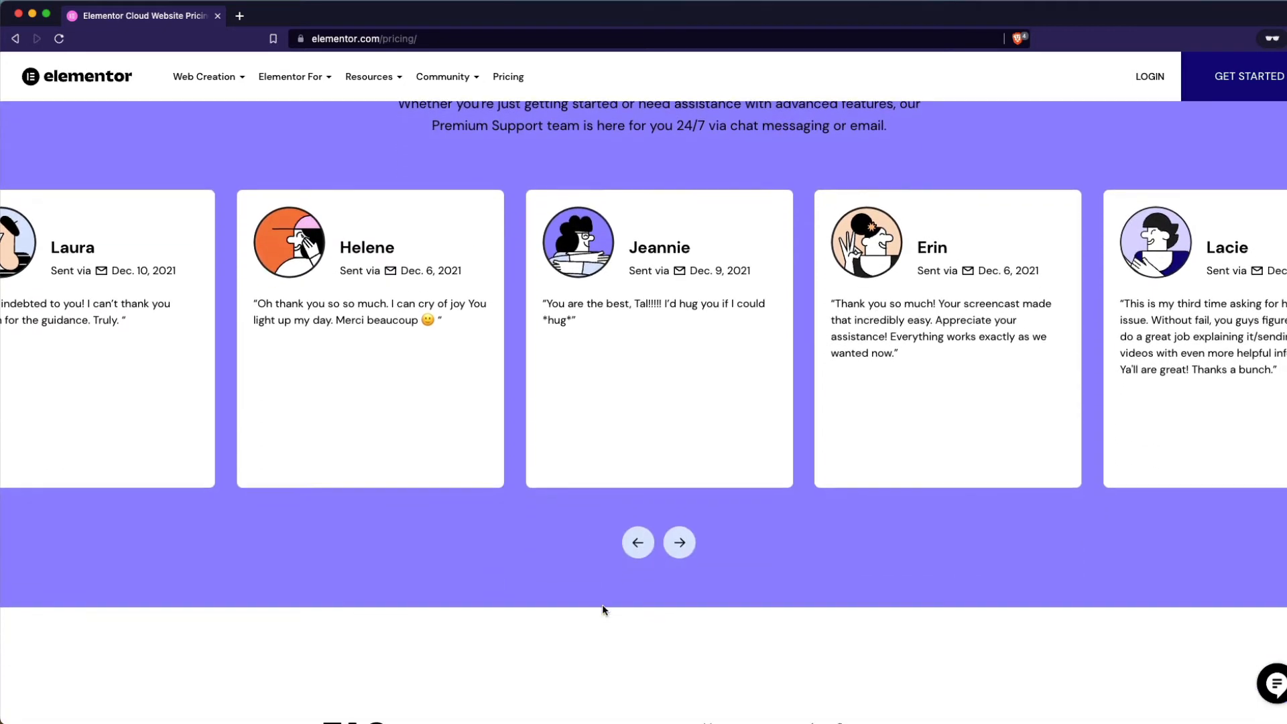
{"action": "scroll", "coordinate": [602, 604], "scroll_direction": "down", "scroll_amount": 6}
{"action": "scroll", "coordinate": [604, 610], "scroll_direction": "down", "scroll_amount": 10}
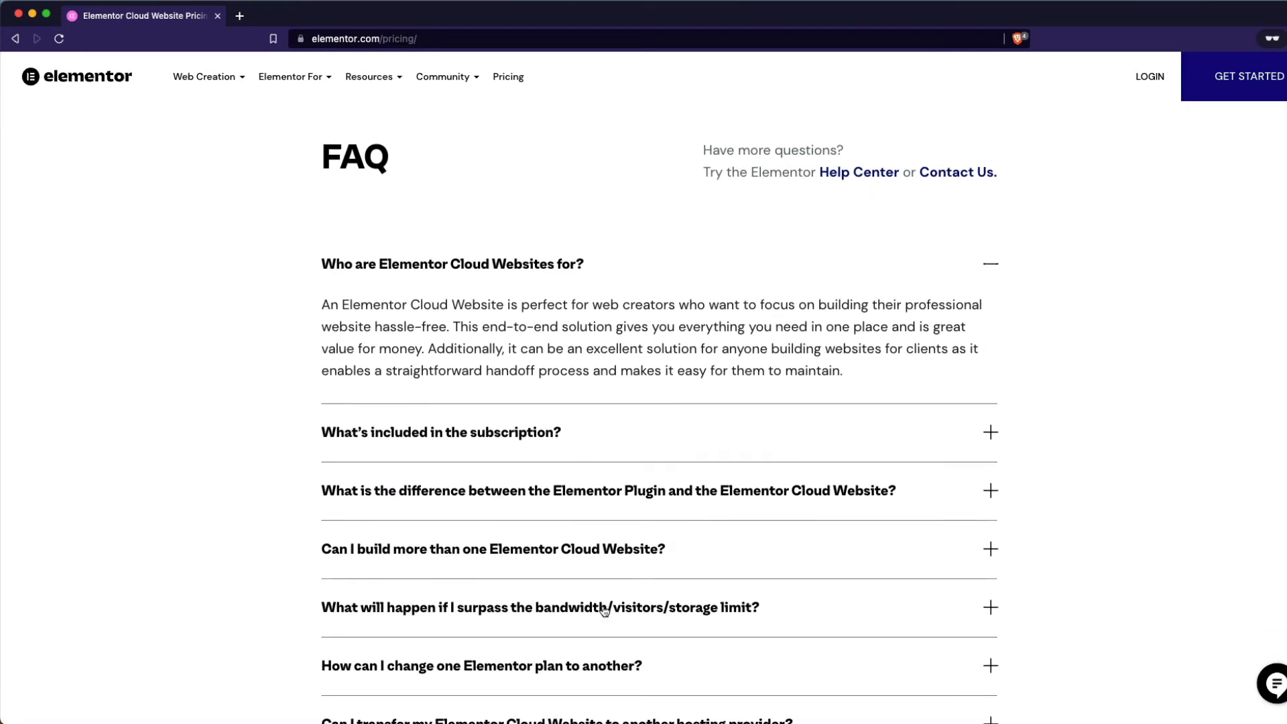
{"action": "scroll", "coordinate": [603, 607], "scroll_direction": "down", "scroll_amount": 5}
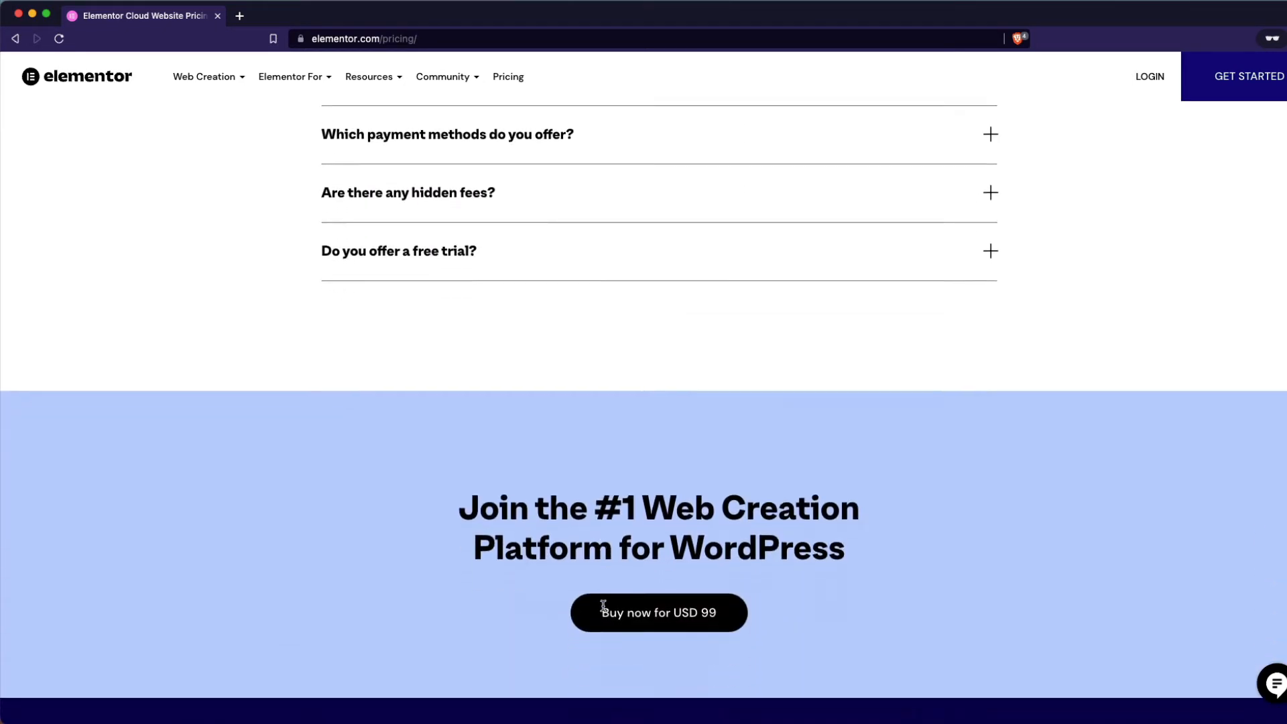
{"action": "scroll", "coordinate": [602, 605], "scroll_direction": "up", "scroll_amount": 15}
{"action": "scroll", "coordinate": [602, 606], "scroll_direction": "up", "scroll_amount": 20}
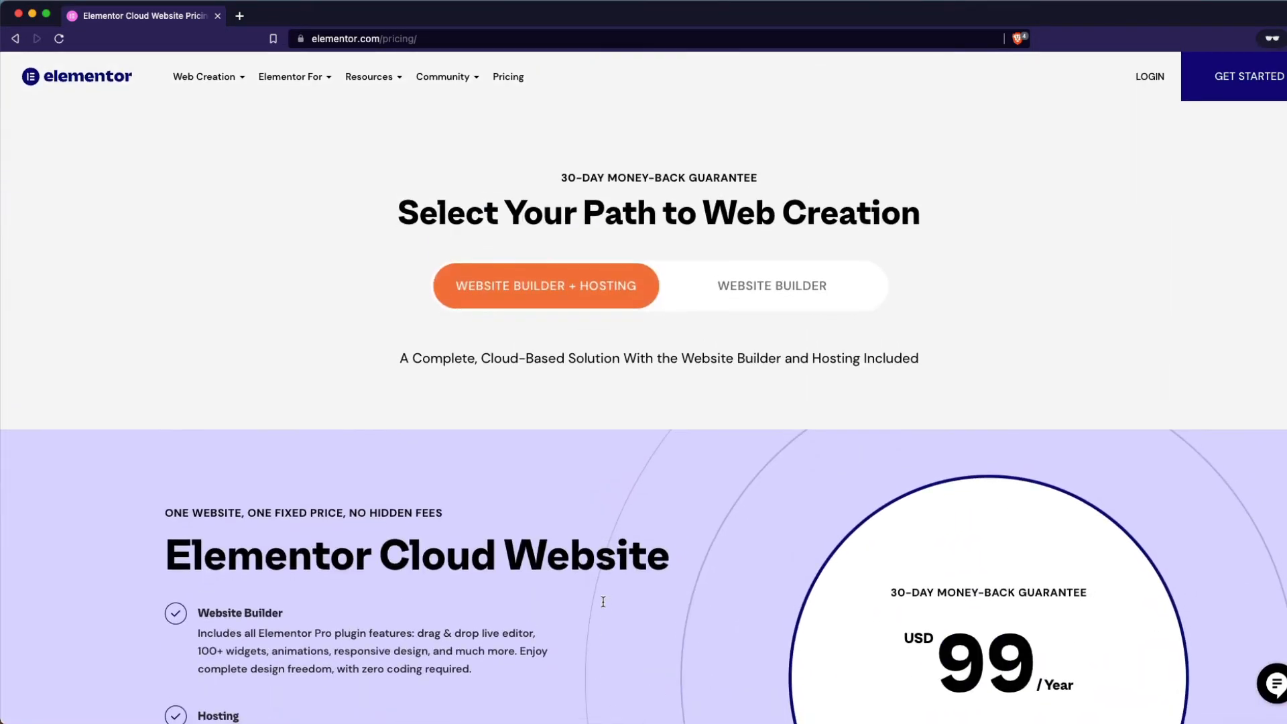
Switch pricing to Website Builder only and compare the Essential, Expert, Studio and Agency plans.
{"action": "left_click", "coordinate": [750, 297]}
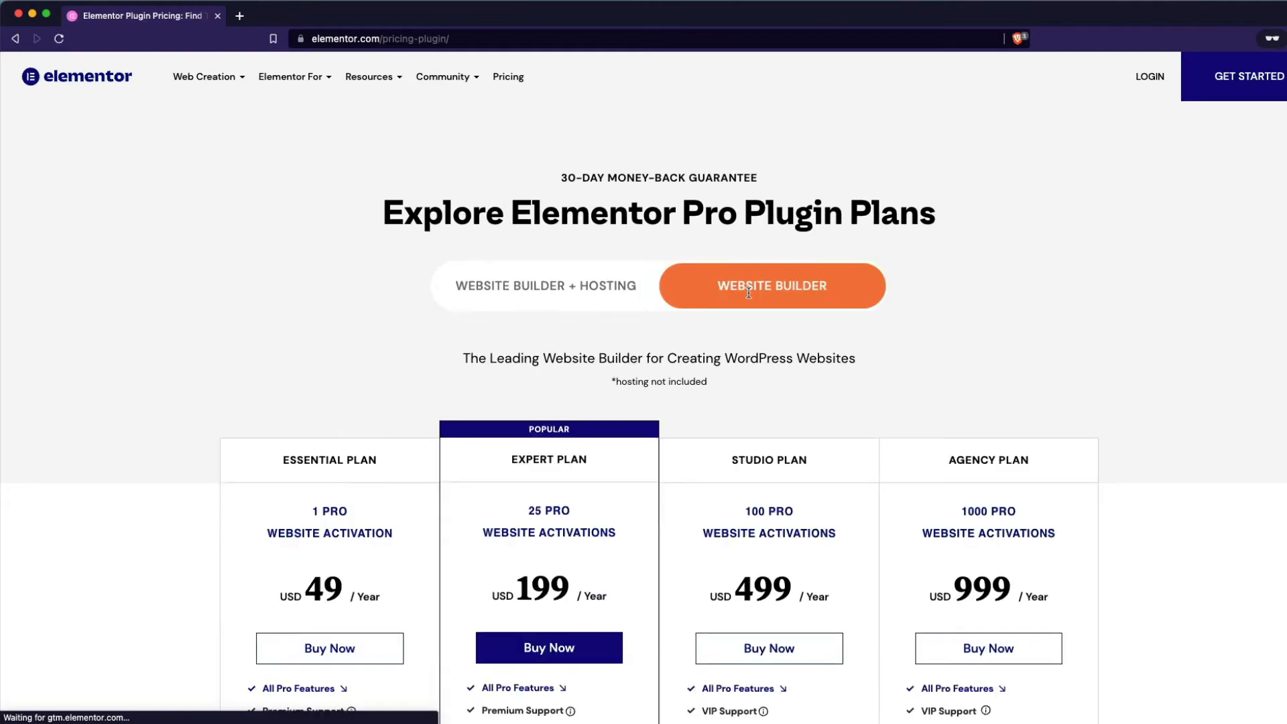
{"action": "scroll", "coordinate": [749, 297], "scroll_direction": "down", "scroll_amount": 2}
{"action": "scroll", "coordinate": [749, 297], "scroll_direction": "down", "scroll_amount": 3}
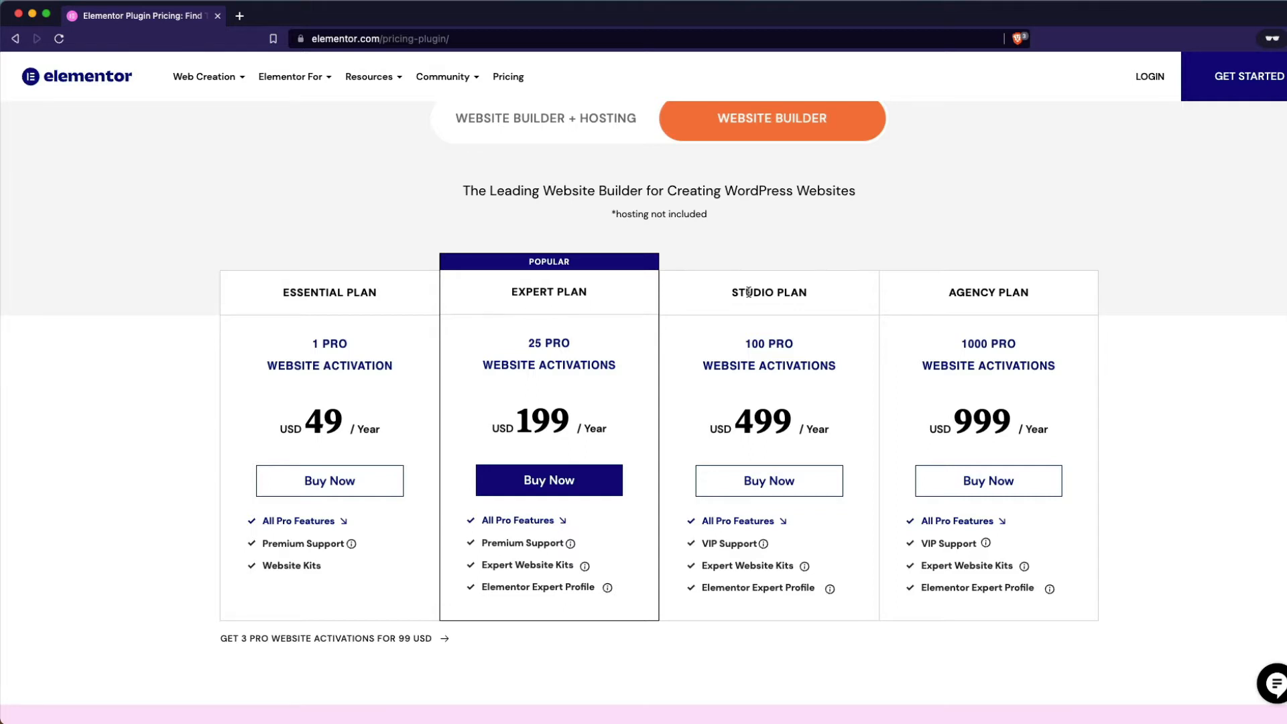
{"action": "scroll", "coordinate": [396, 560], "scroll_direction": "up", "scroll_amount": 1}
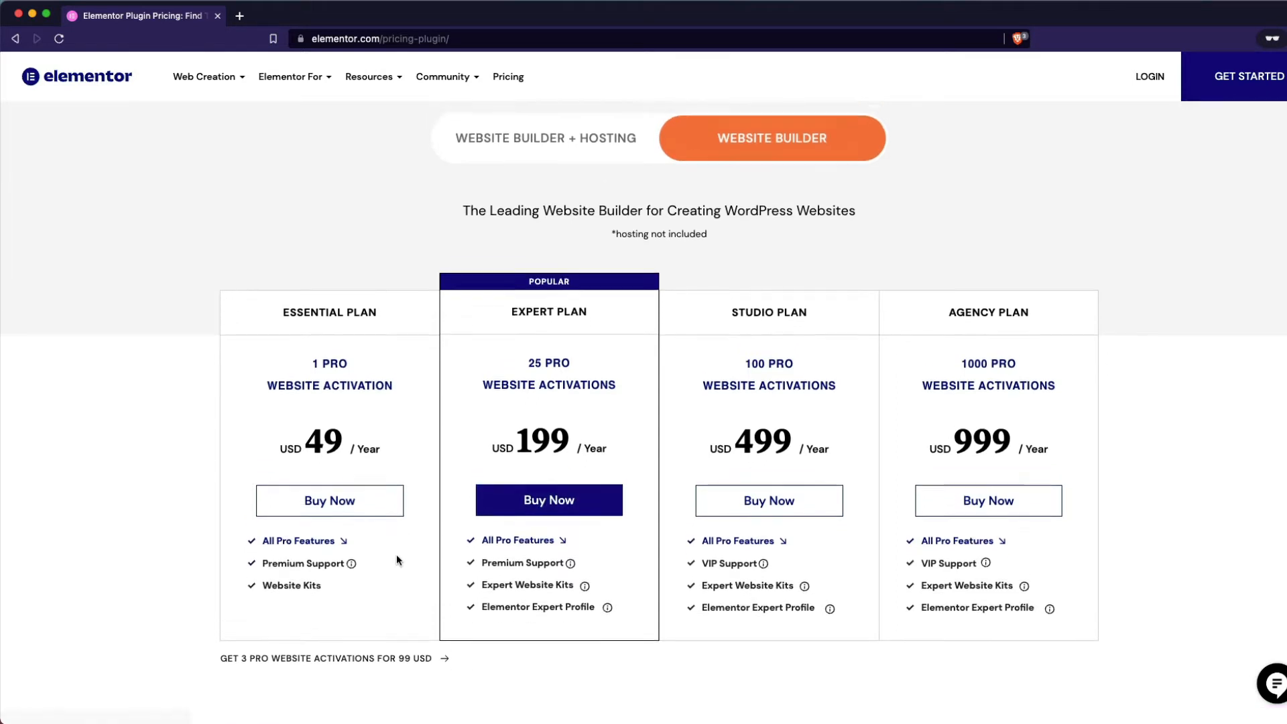
{"action": "scroll", "coordinate": [396, 561], "scroll_direction": "up", "scroll_amount": 3}
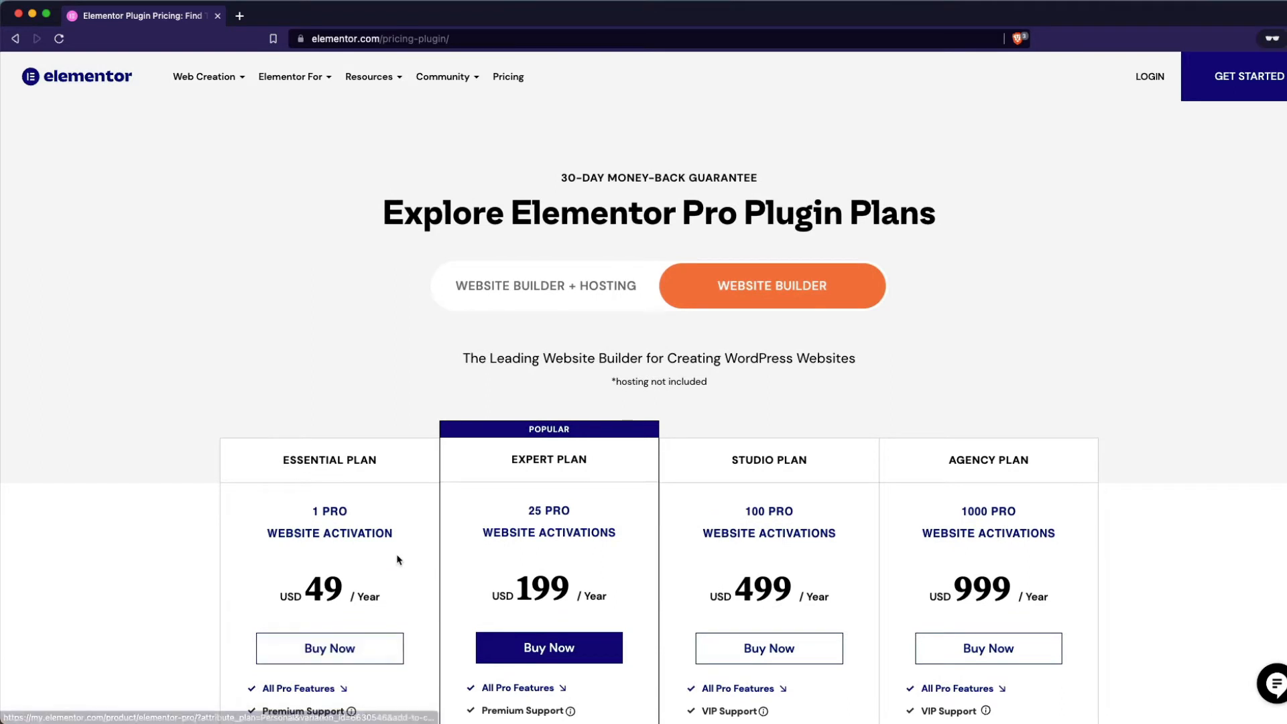
Switch back to Builder + Hosting pricing, then view the account's Cloud Website and Pro Essential subscriptions.
{"action": "left_click", "coordinate": [494, 301]}
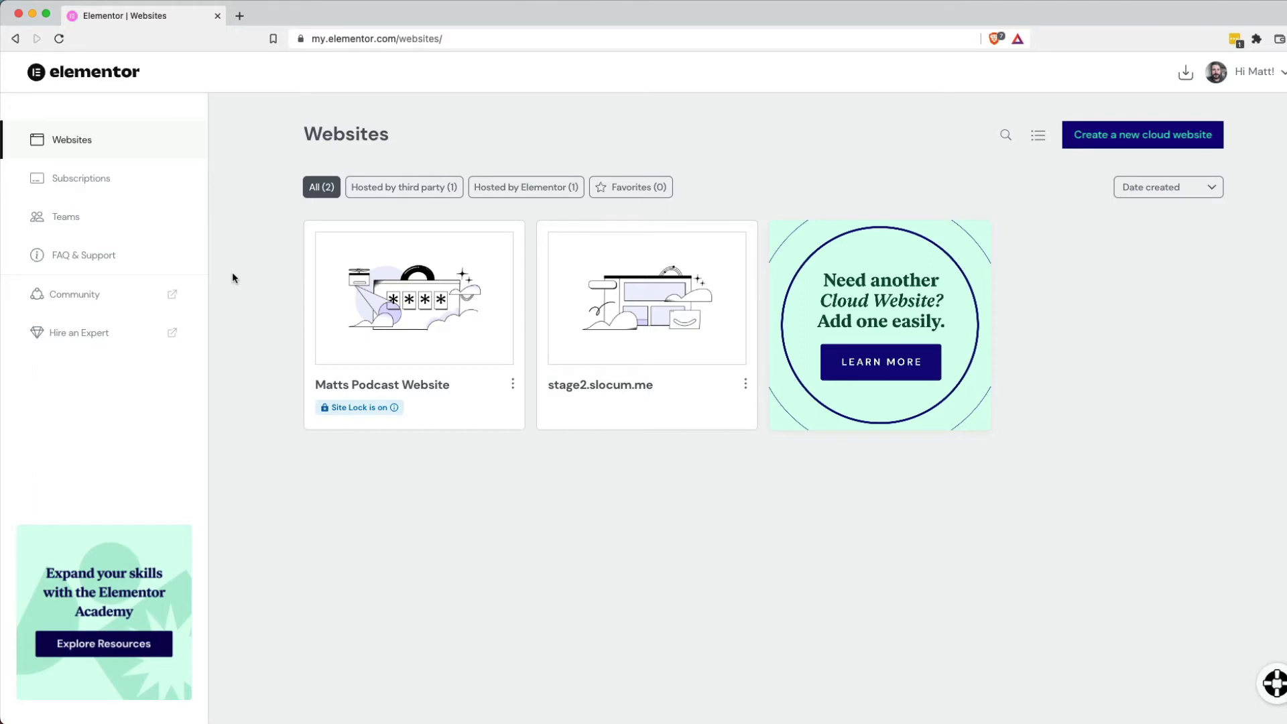
{"action": "left_click", "coordinate": [100, 180]}
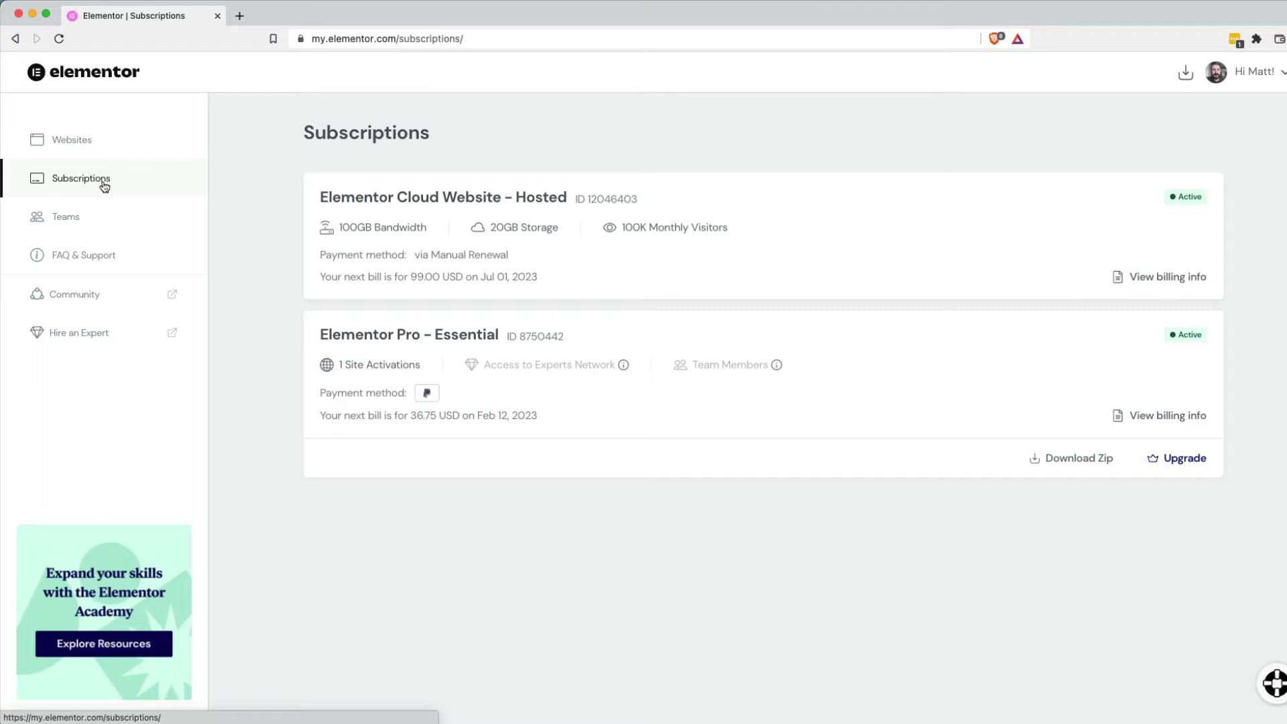
Check the account's Teams page, then open the Cloud Website subscription's details.
{"action": "left_click", "coordinate": [104, 215]}
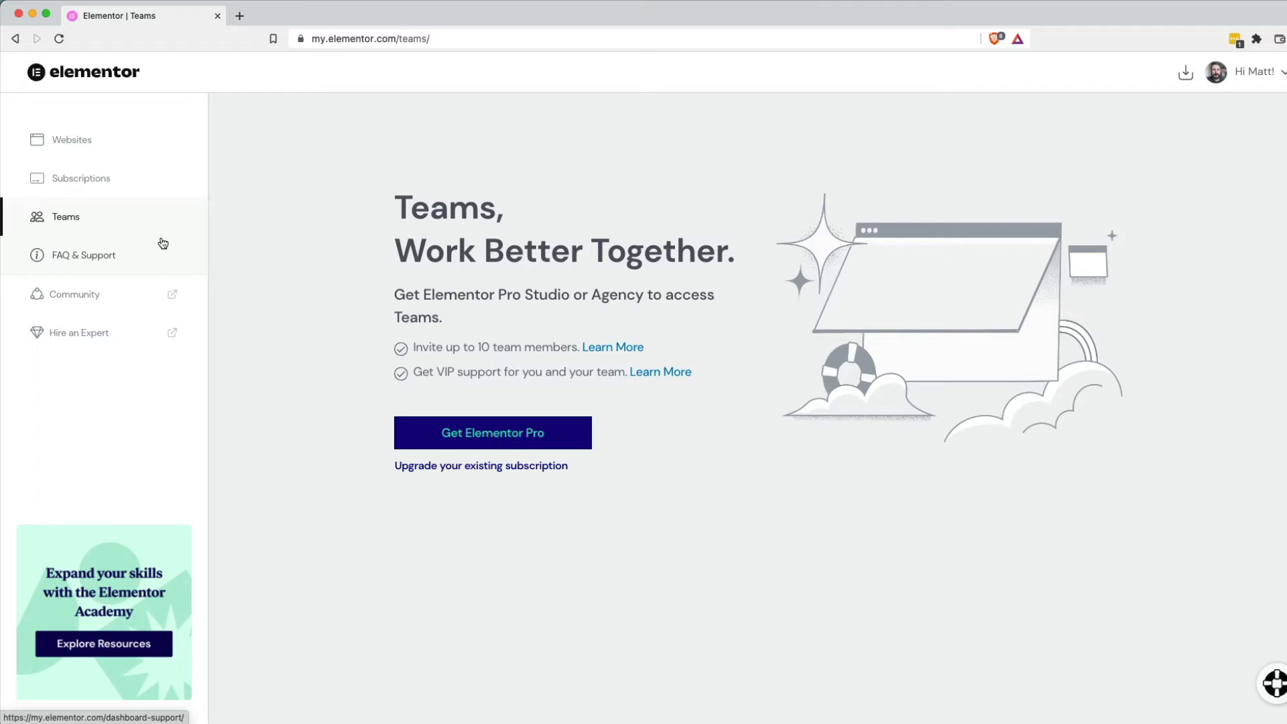
{"action": "left_click", "coordinate": [152, 180]}
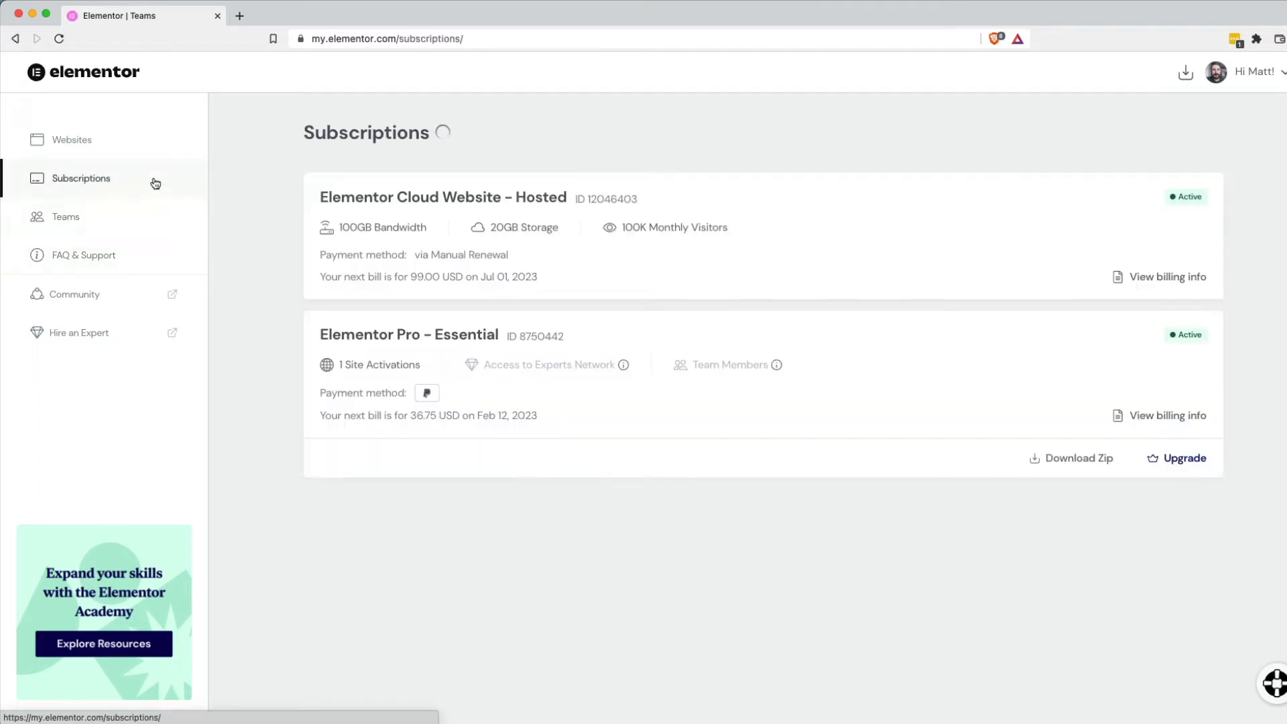
{"action": "left_click", "coordinate": [437, 251]}
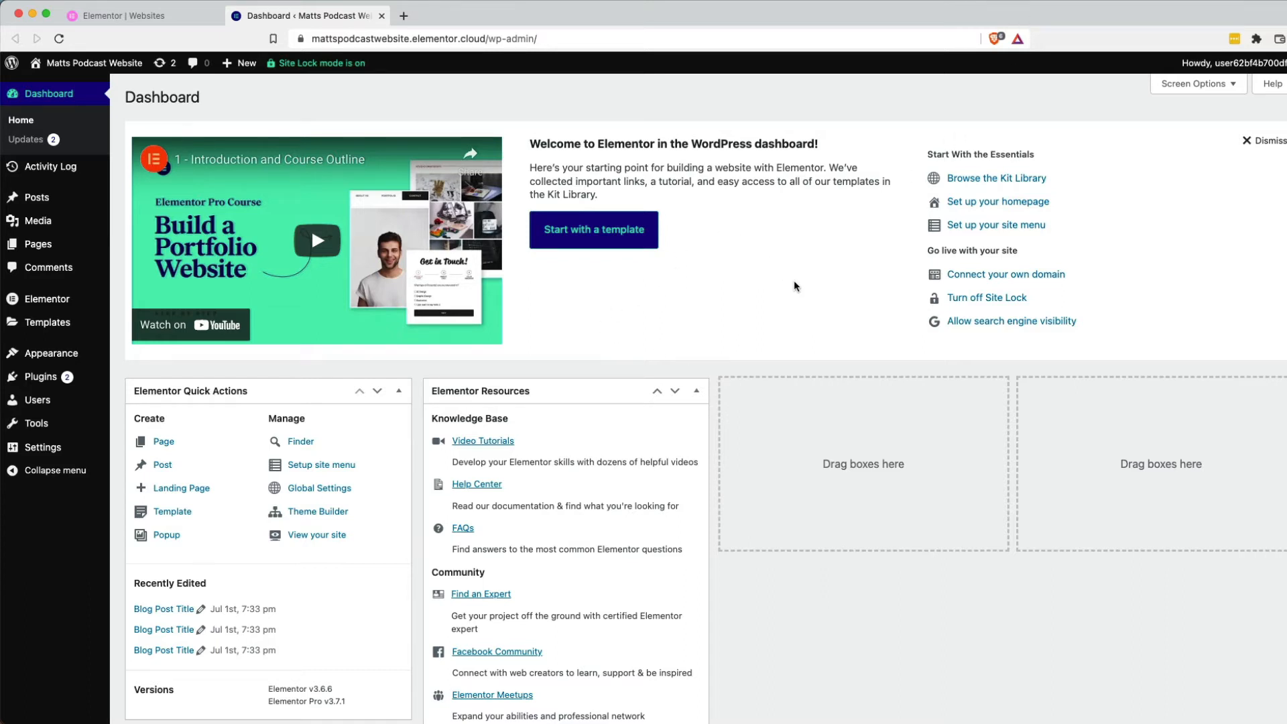
{"action": "scroll", "coordinate": [794, 282], "scroll_direction": "down", "scroll_amount": 2}
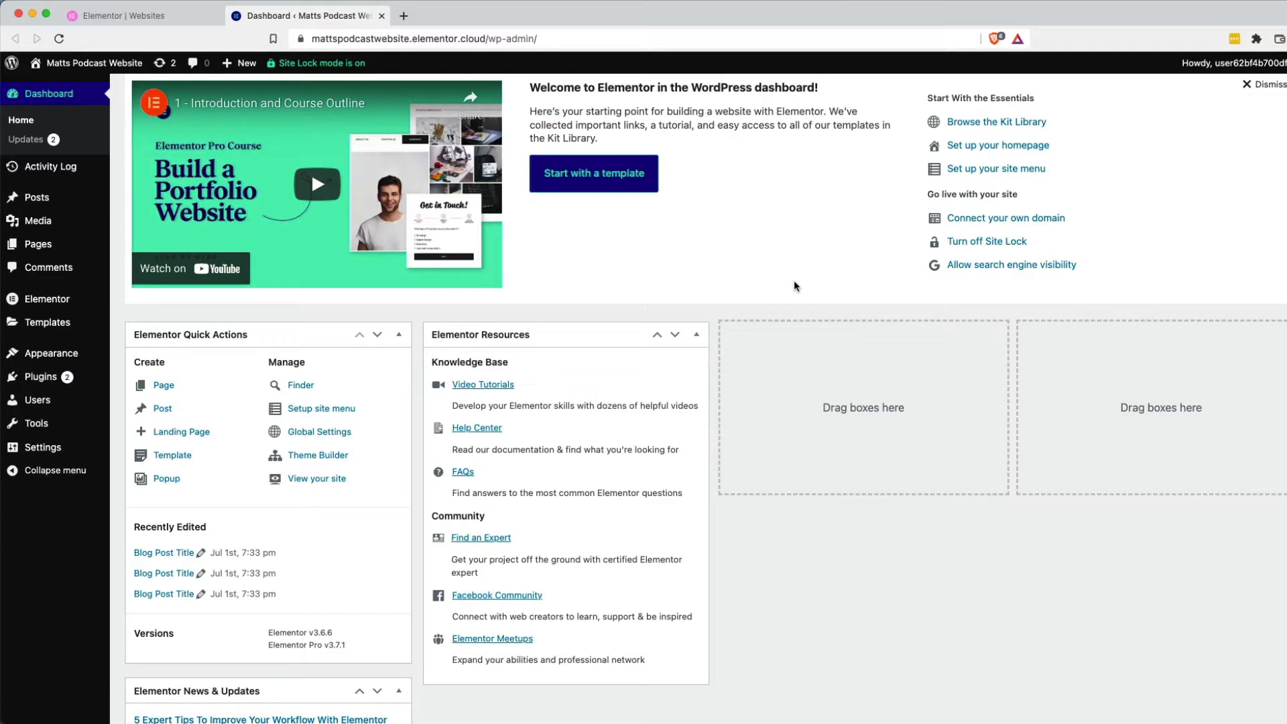
{"action": "scroll", "coordinate": [778, 350], "scroll_direction": "down", "scroll_amount": 1}
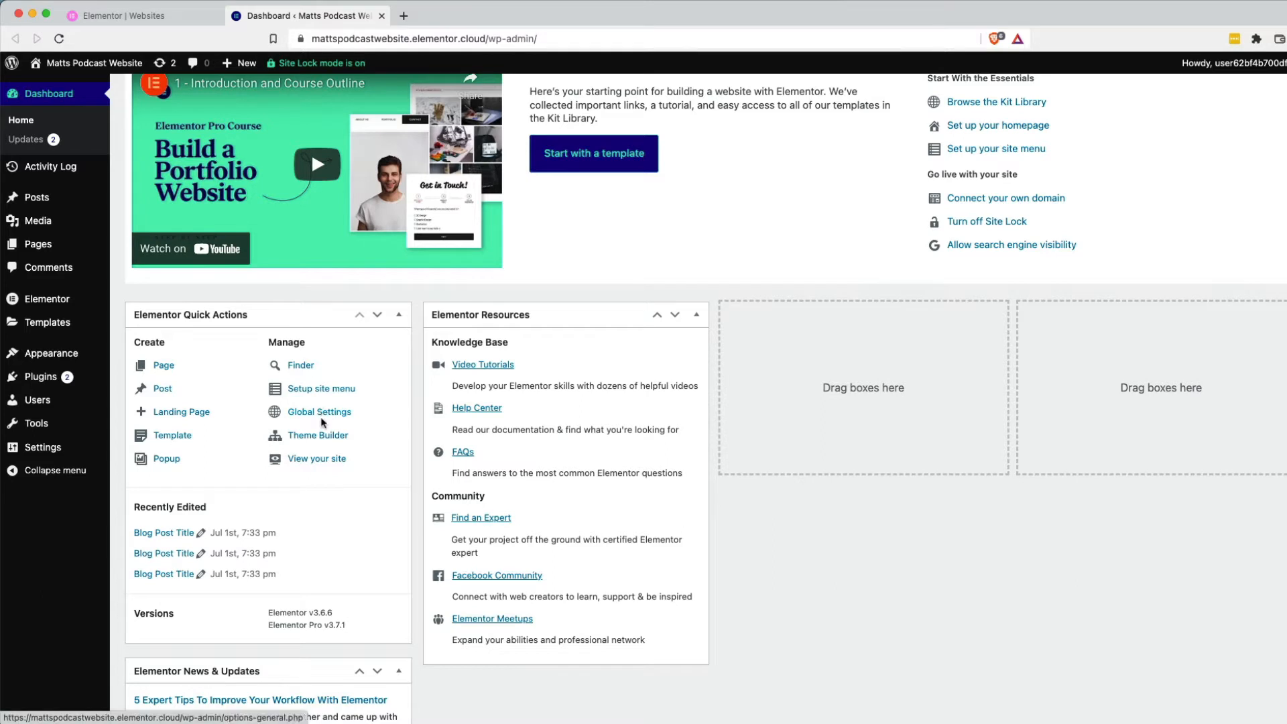
{"action": "scroll", "coordinate": [201, 429], "scroll_direction": "up", "scroll_amount": 2}
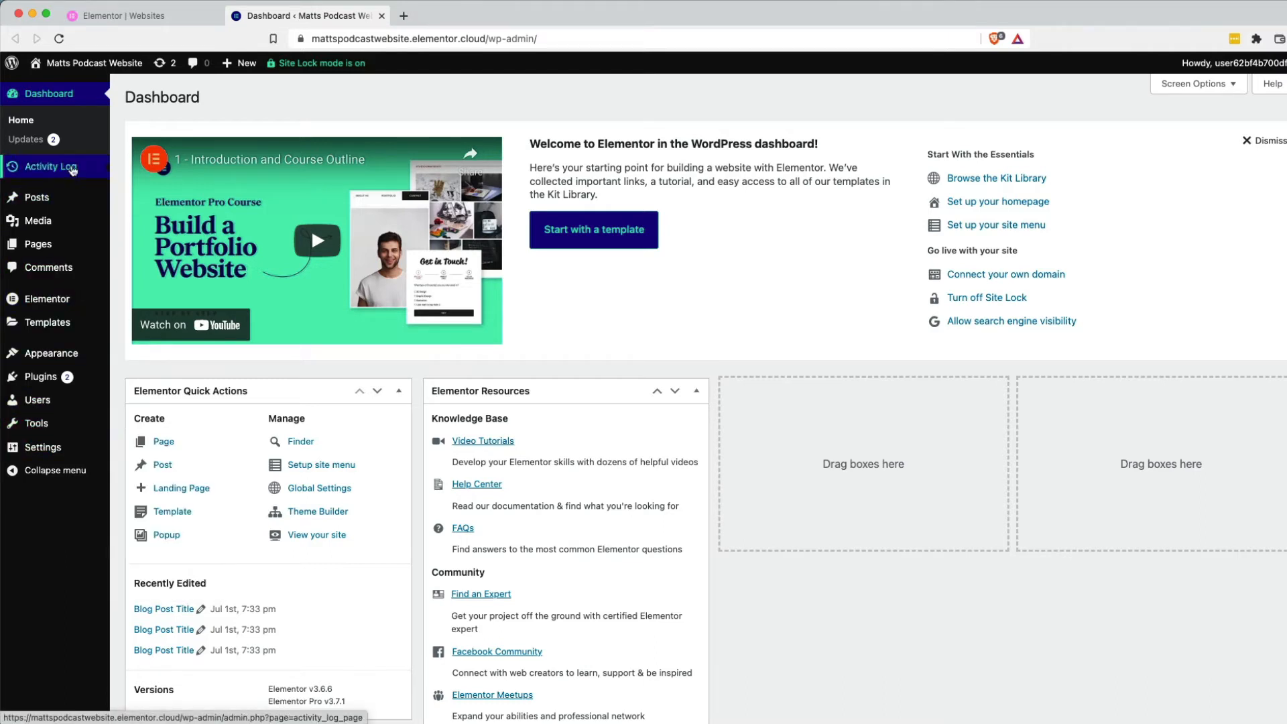
Review the site's Activity Log, then go to Elementor's Settings page.
{"action": "left_click", "coordinate": [72, 170]}
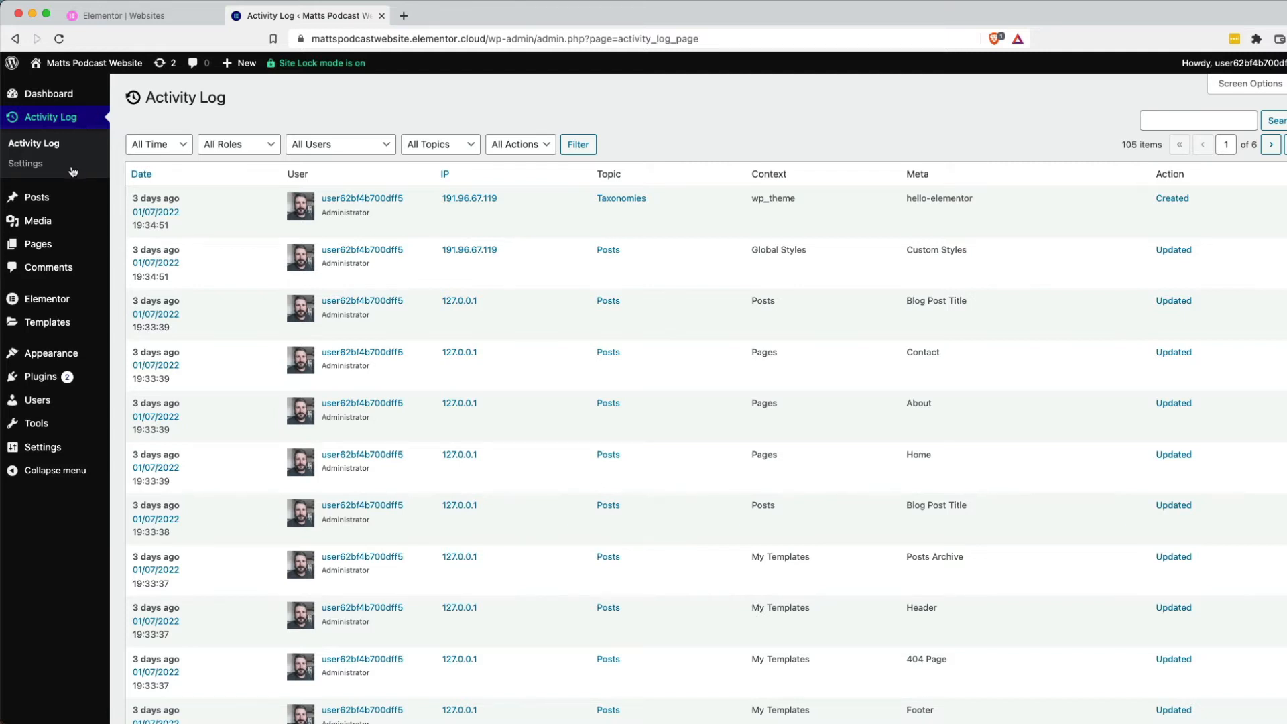
{"action": "mouse_move", "coordinate": [83, 307]}
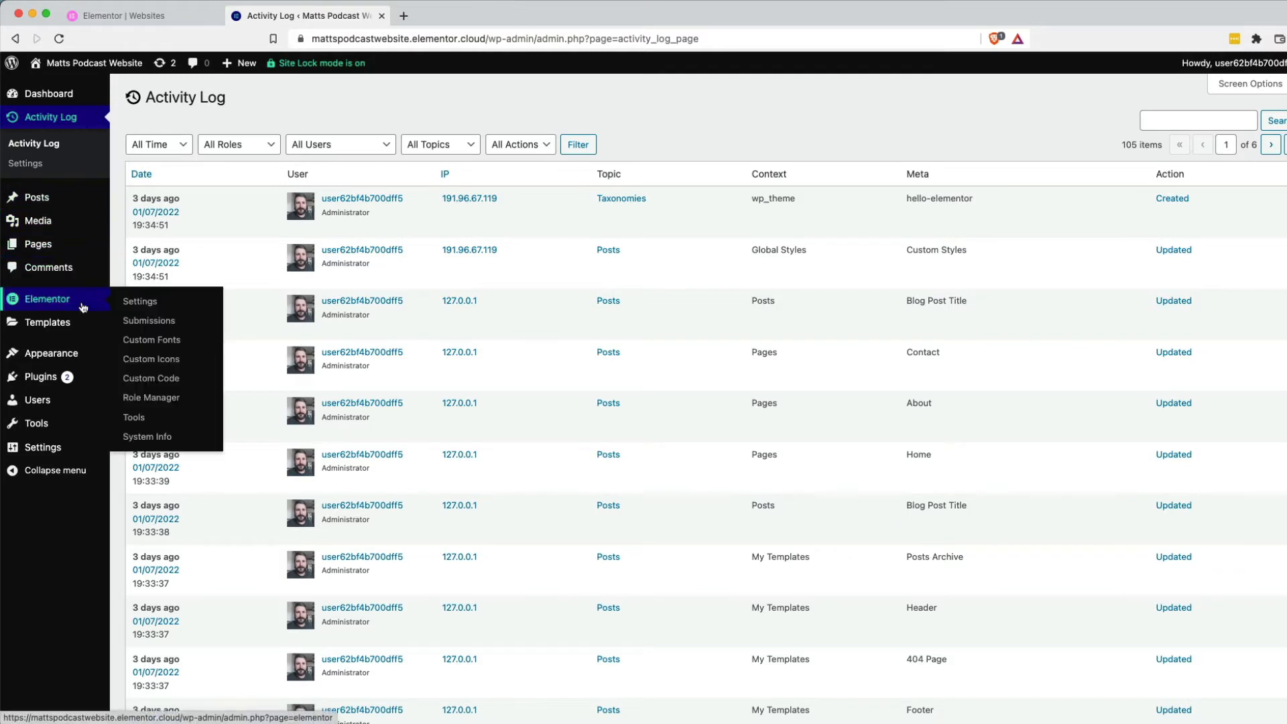
{"action": "left_click", "coordinate": [141, 305]}
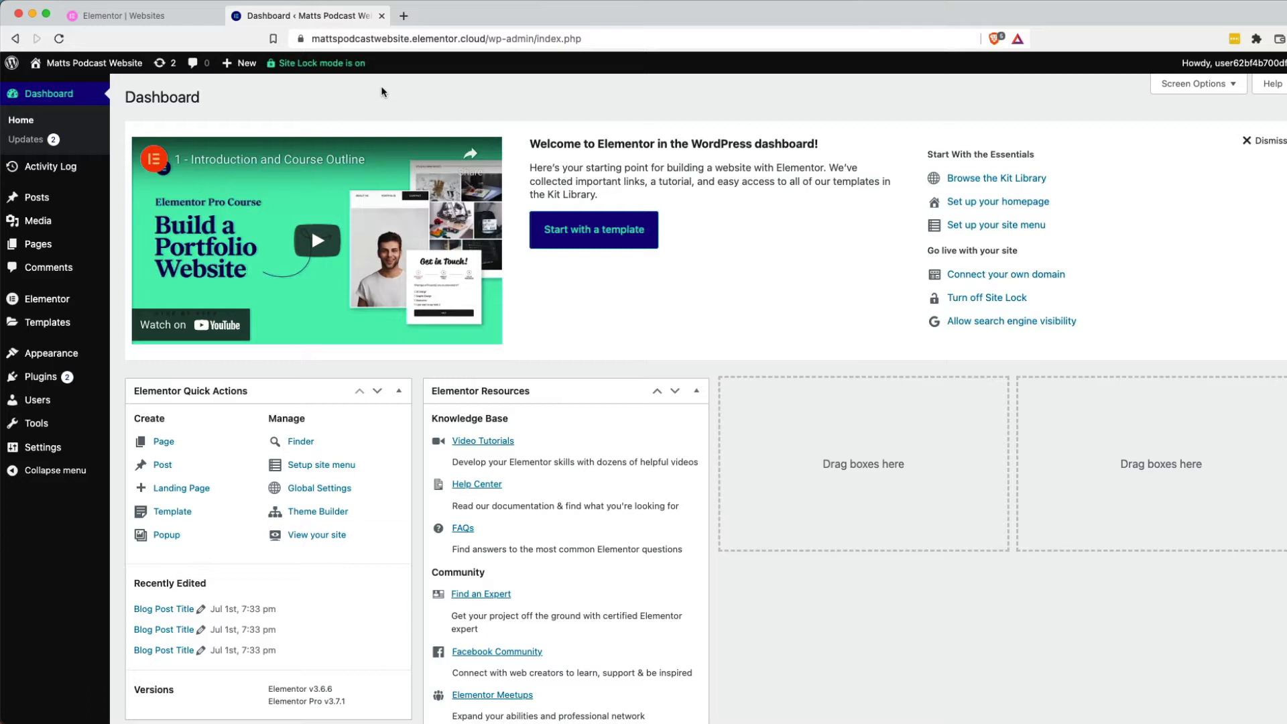
Show the popover explaining that Site Lock mode is on.
{"action": "left_click", "coordinate": [323, 65]}
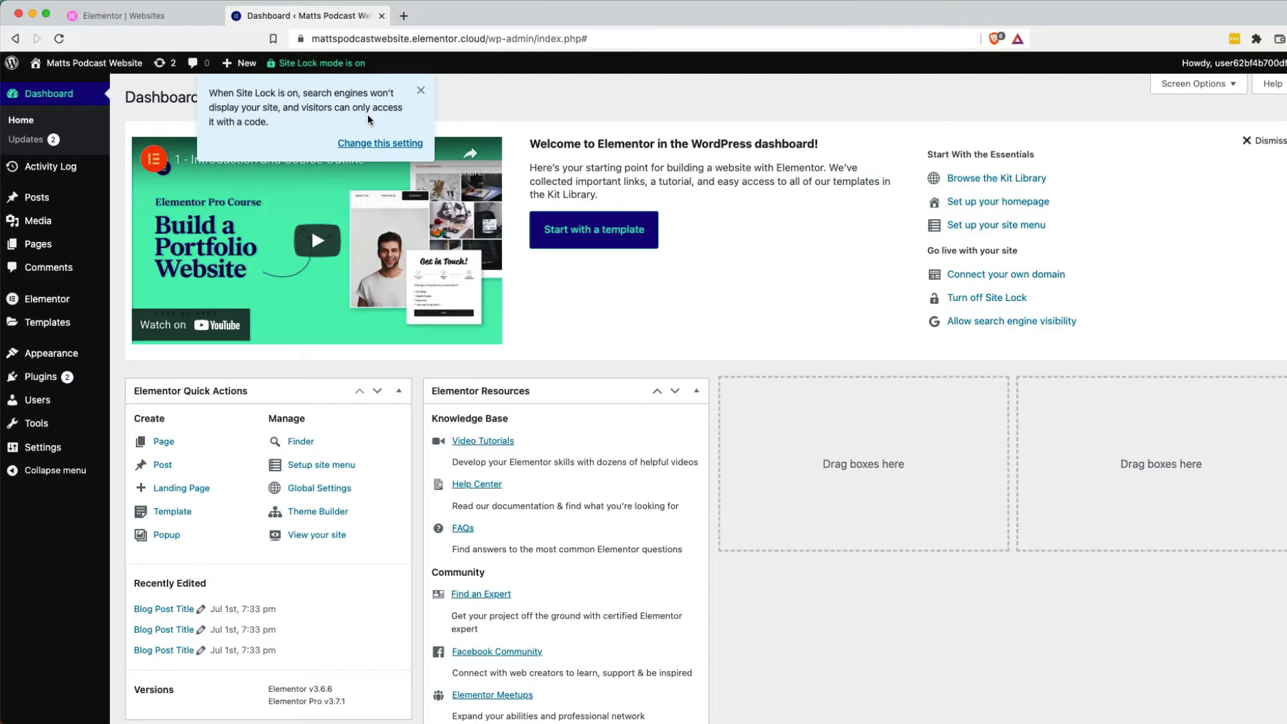
Follow 'Change this setting' to the site's Site Lock page on My Elementor.
{"action": "left_click", "coordinate": [394, 140]}
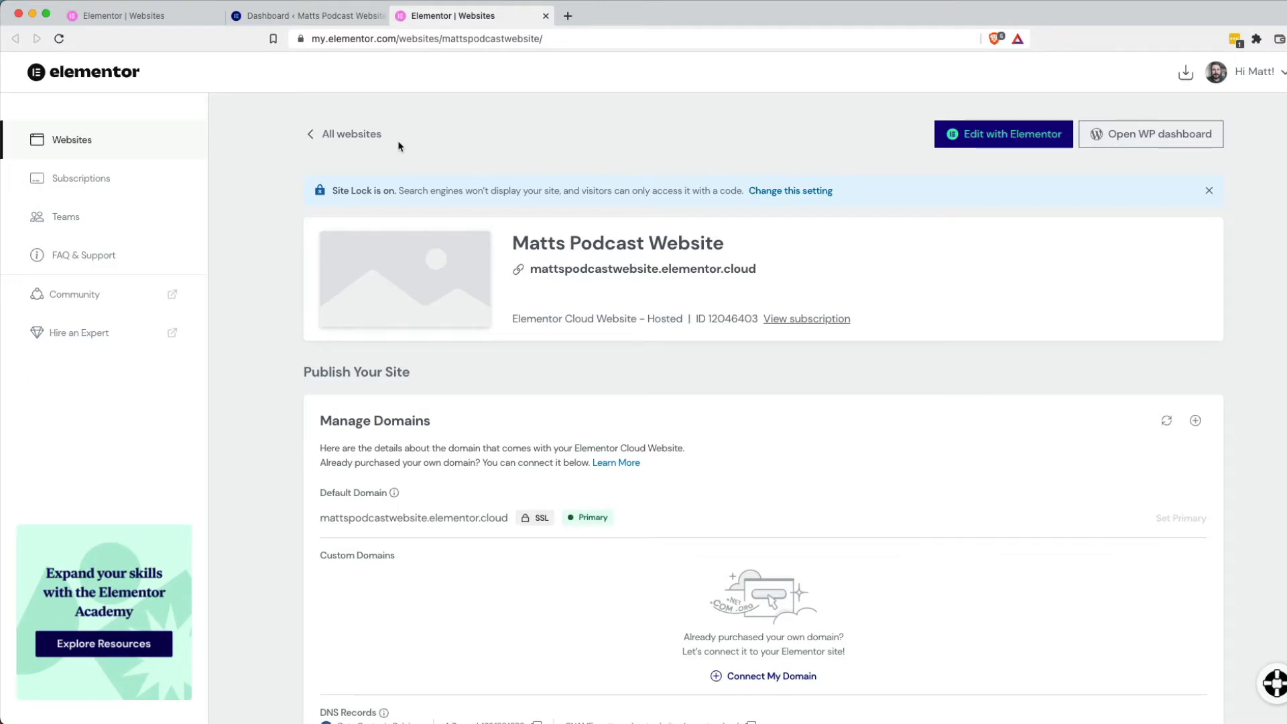
{"action": "scroll", "coordinate": [455, 352], "scroll_direction": "down", "scroll_amount": 4}
{"action": "scroll", "coordinate": [454, 352], "scroll_direction": "down", "scroll_amount": 3}
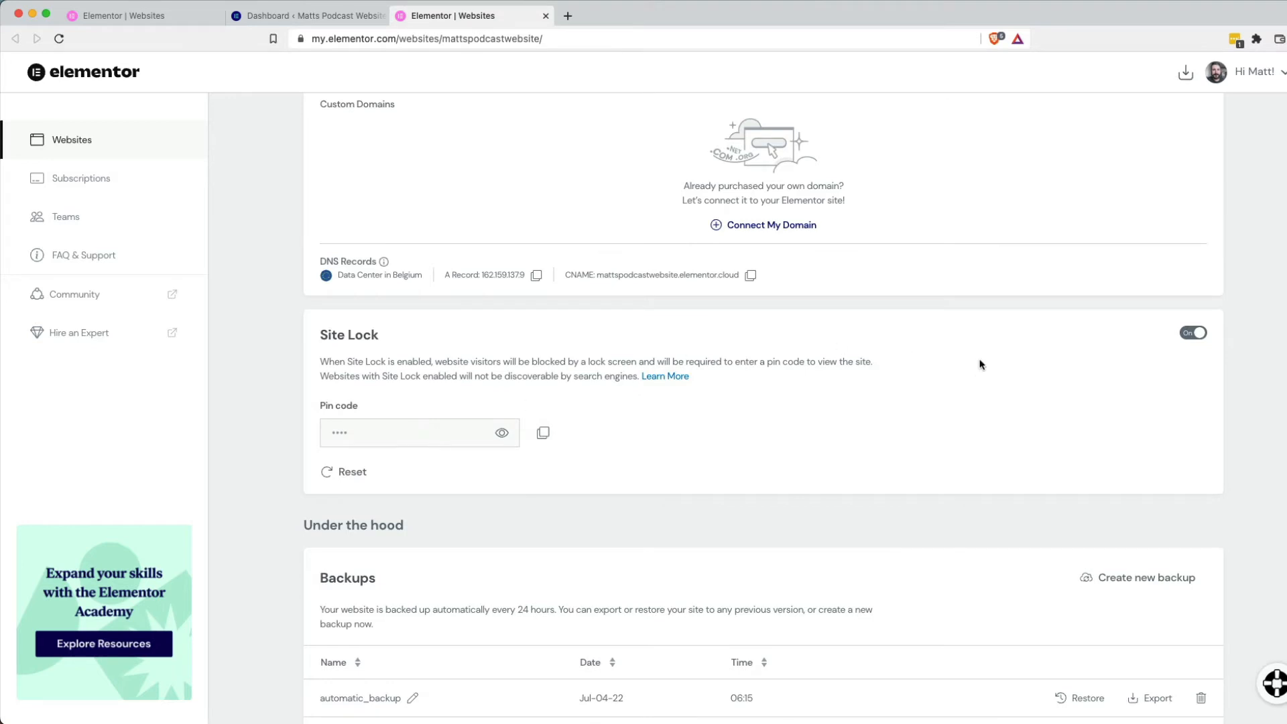
{"action": "left_click", "coordinate": [1186, 335]}
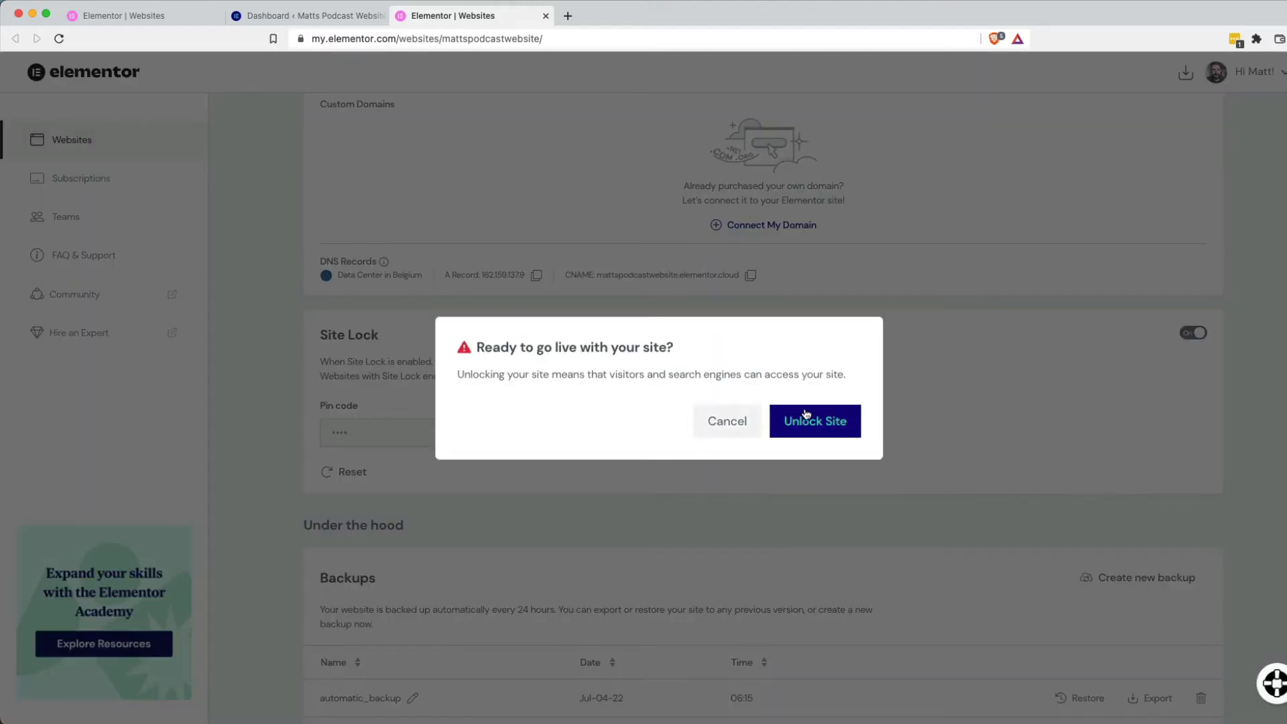
{"action": "left_click", "coordinate": [736, 421]}
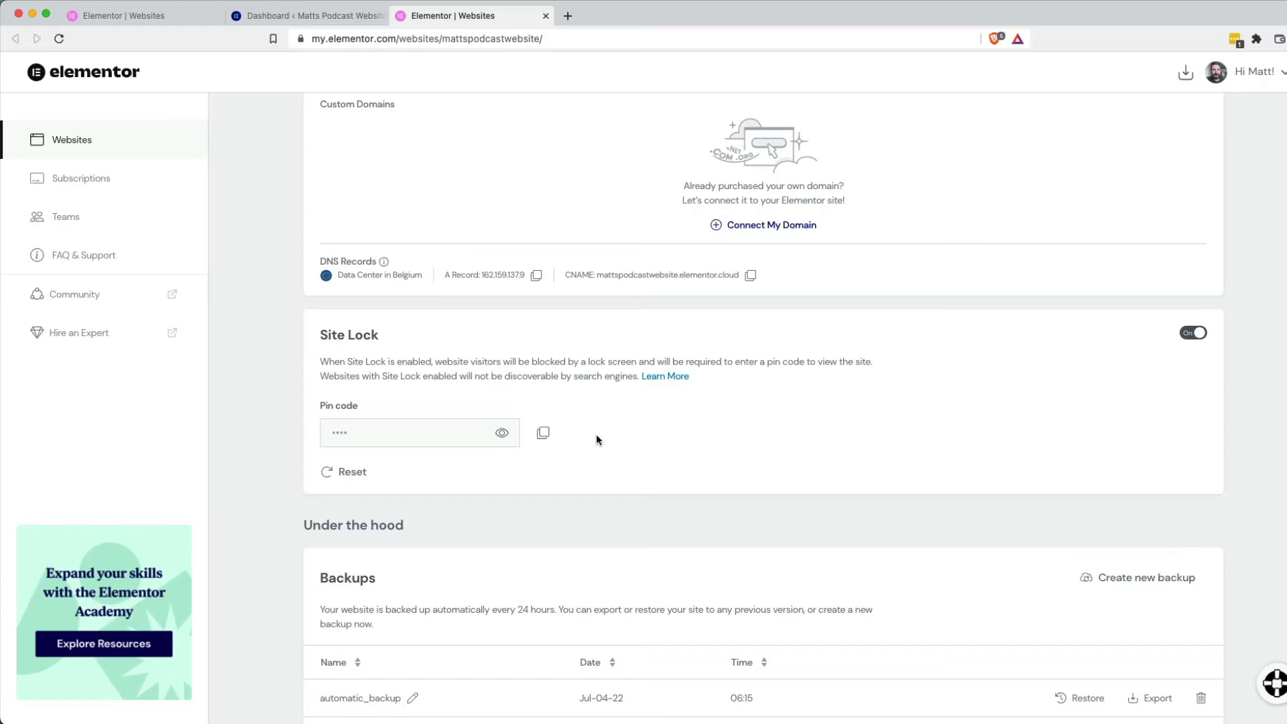
{"action": "scroll", "coordinate": [597, 439], "scroll_direction": "up", "scroll_amount": 3}
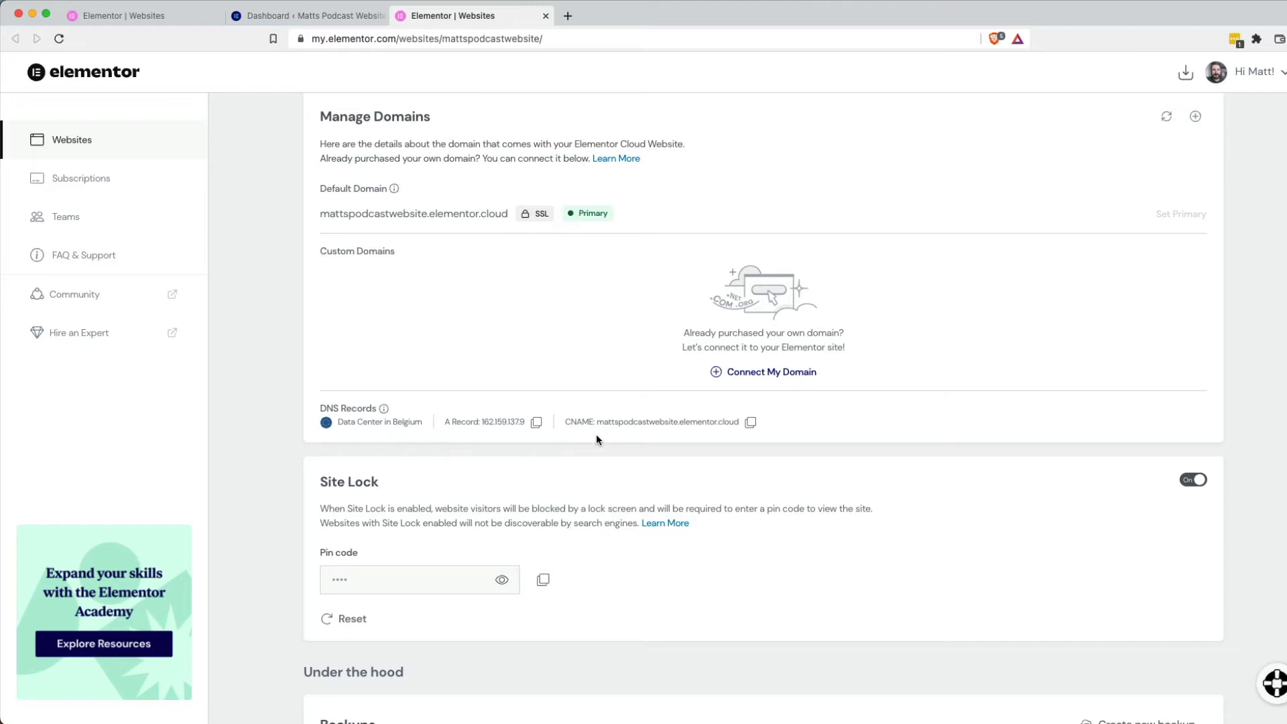
{"action": "scroll", "coordinate": [596, 439], "scroll_direction": "up", "scroll_amount": 3}
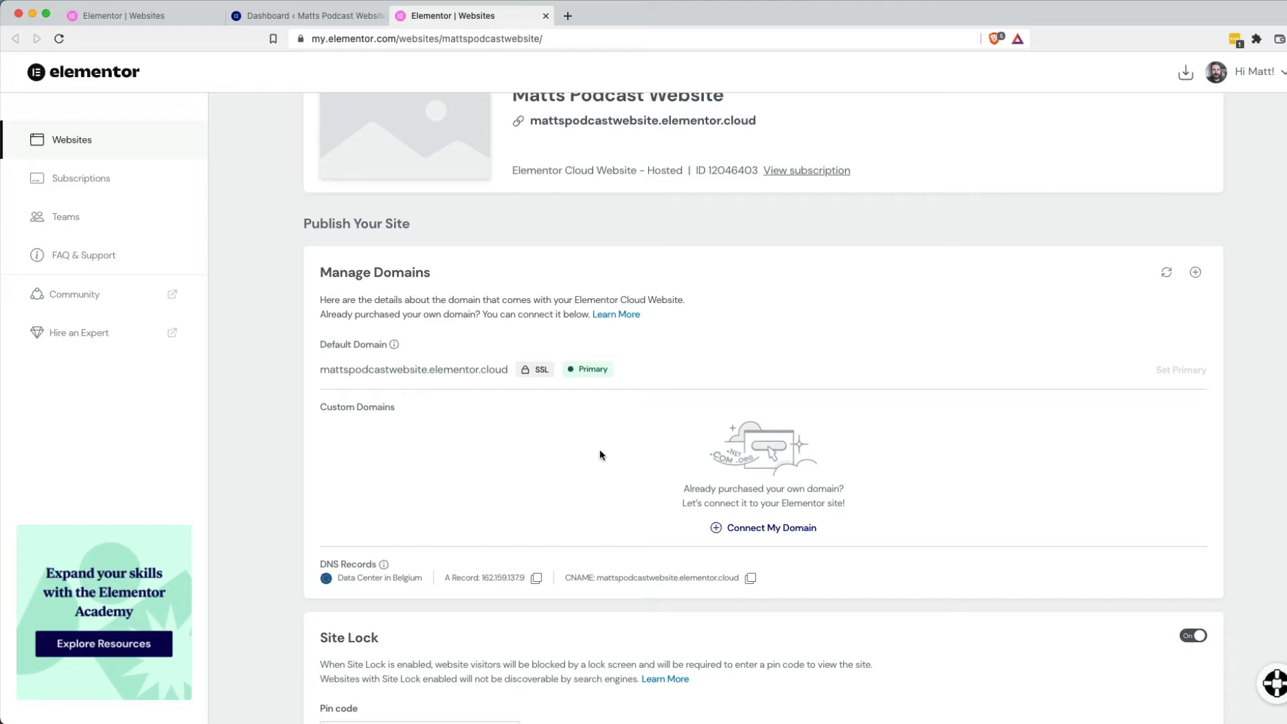
{"action": "scroll", "coordinate": [660, 435], "scroll_direction": "down", "scroll_amount": 1}
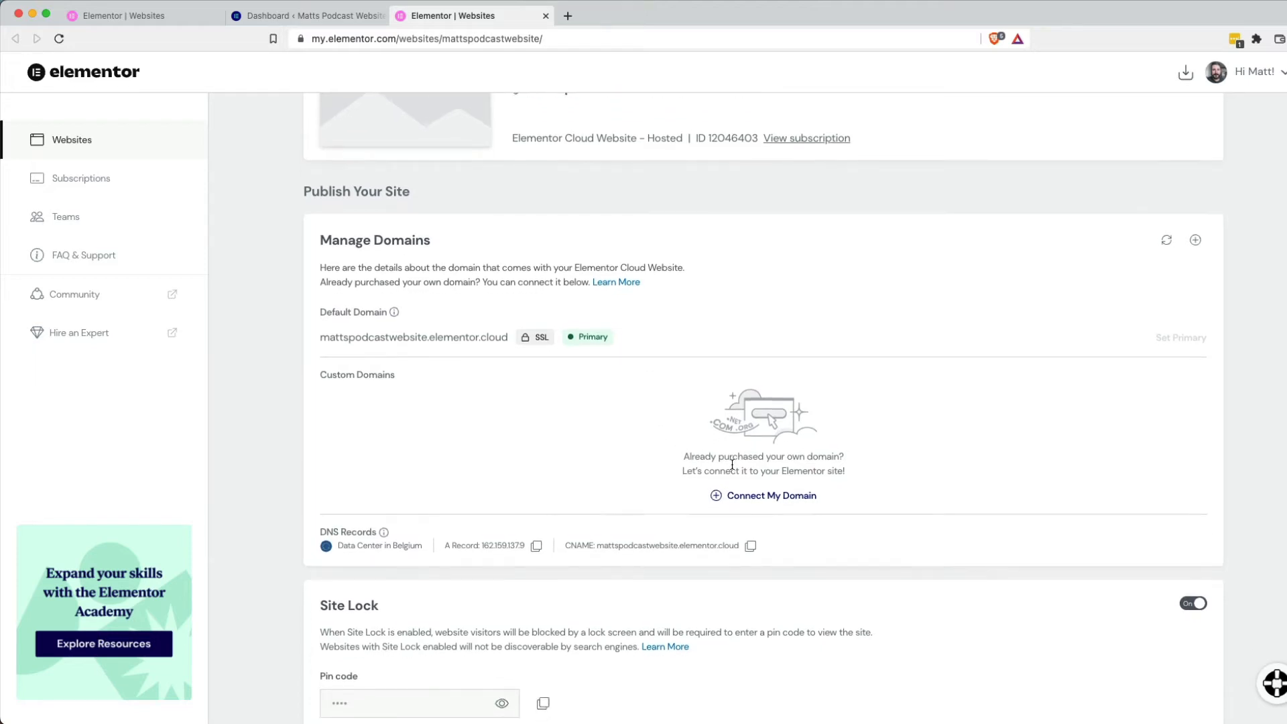
{"action": "scroll", "coordinate": [771, 508], "scroll_direction": "down", "scroll_amount": 5}
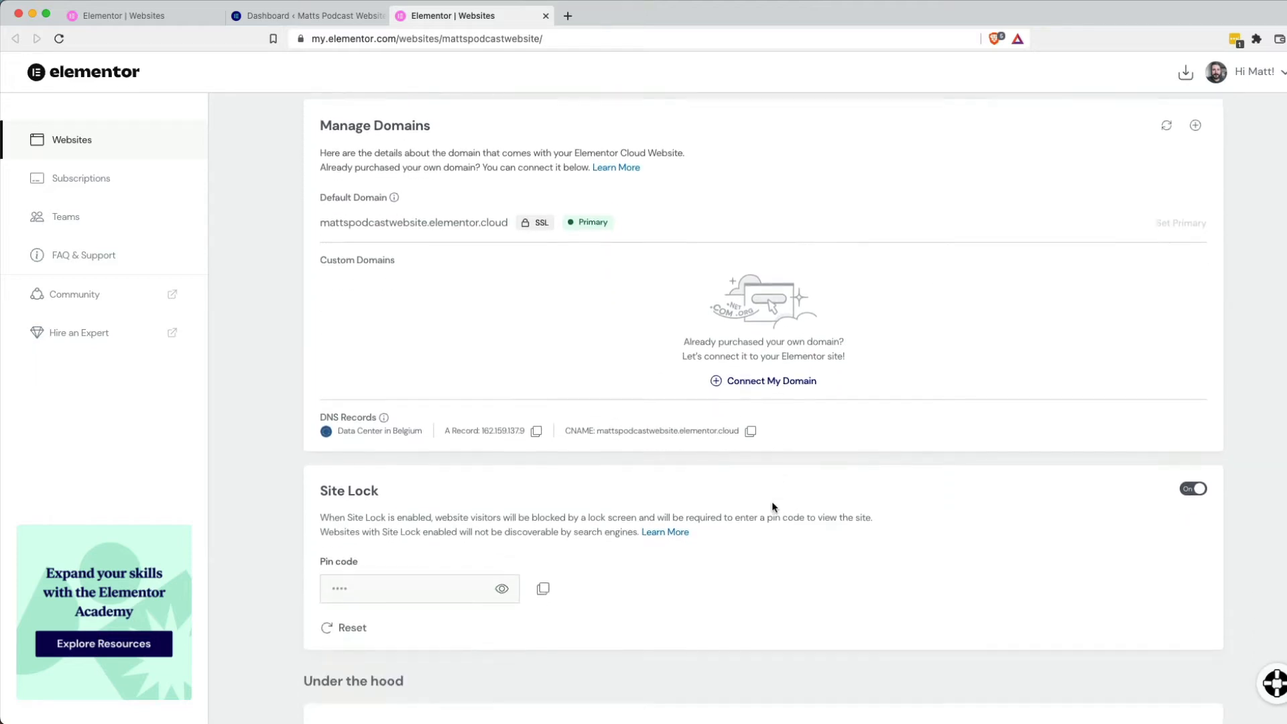
{"action": "scroll", "coordinate": [772, 507], "scroll_direction": "down", "scroll_amount": 4}
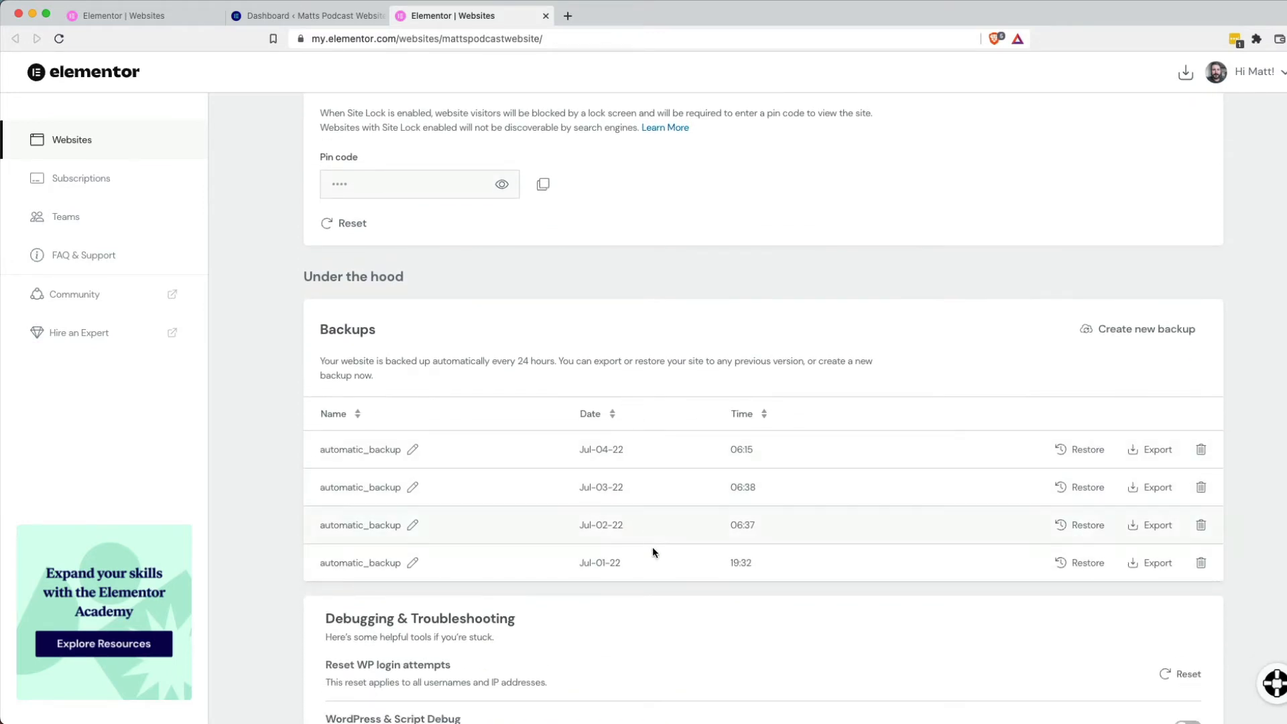
{"action": "scroll", "coordinate": [744, 556], "scroll_direction": "down", "scroll_amount": 2}
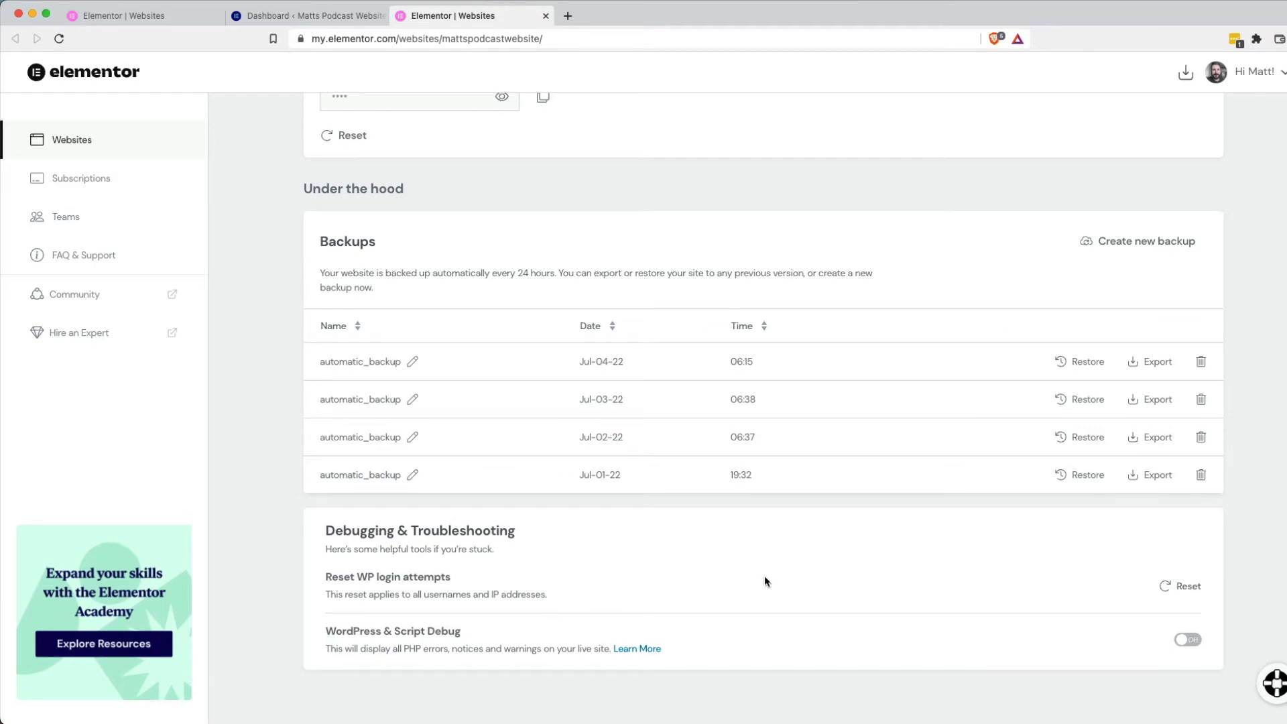
Scroll back to the top of the Elementor Help Center home page.
{"action": "scroll", "coordinate": [766, 580], "scroll_direction": "up", "scroll_amount": 10}
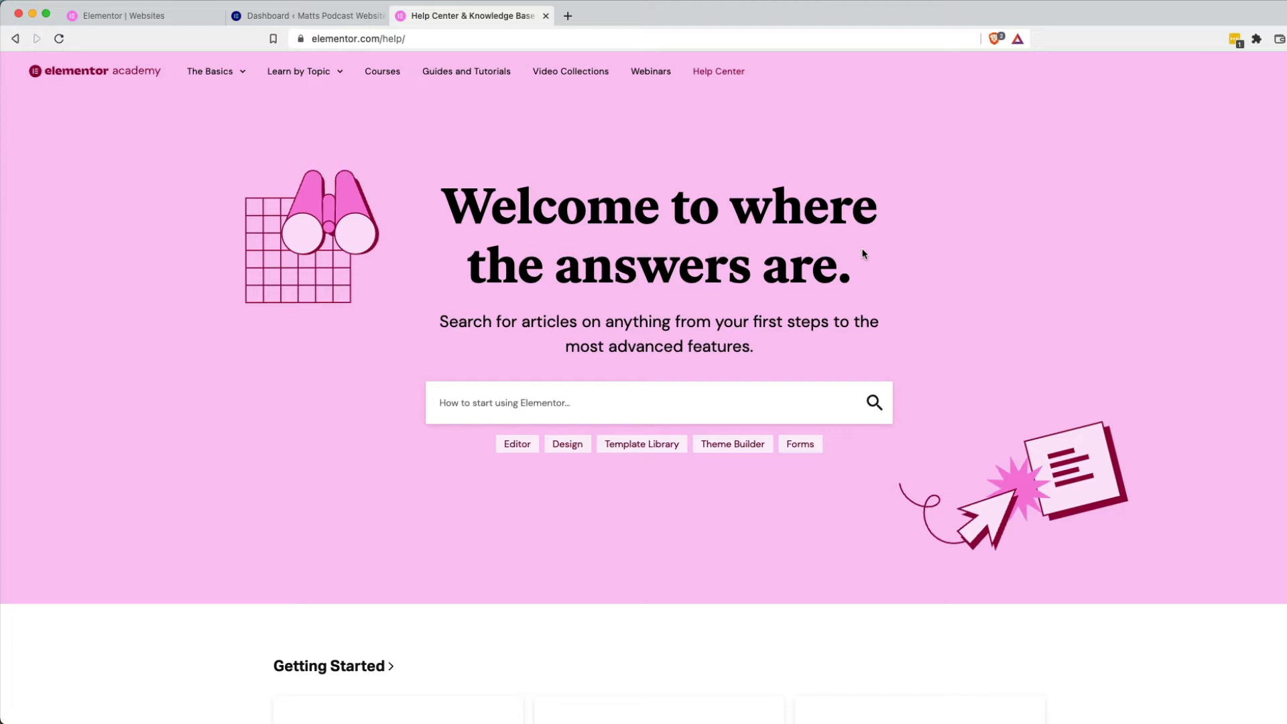
Switch back to the browser tab with the site's WordPress dashboard.
{"action": "left_click", "coordinate": [281, 15]}
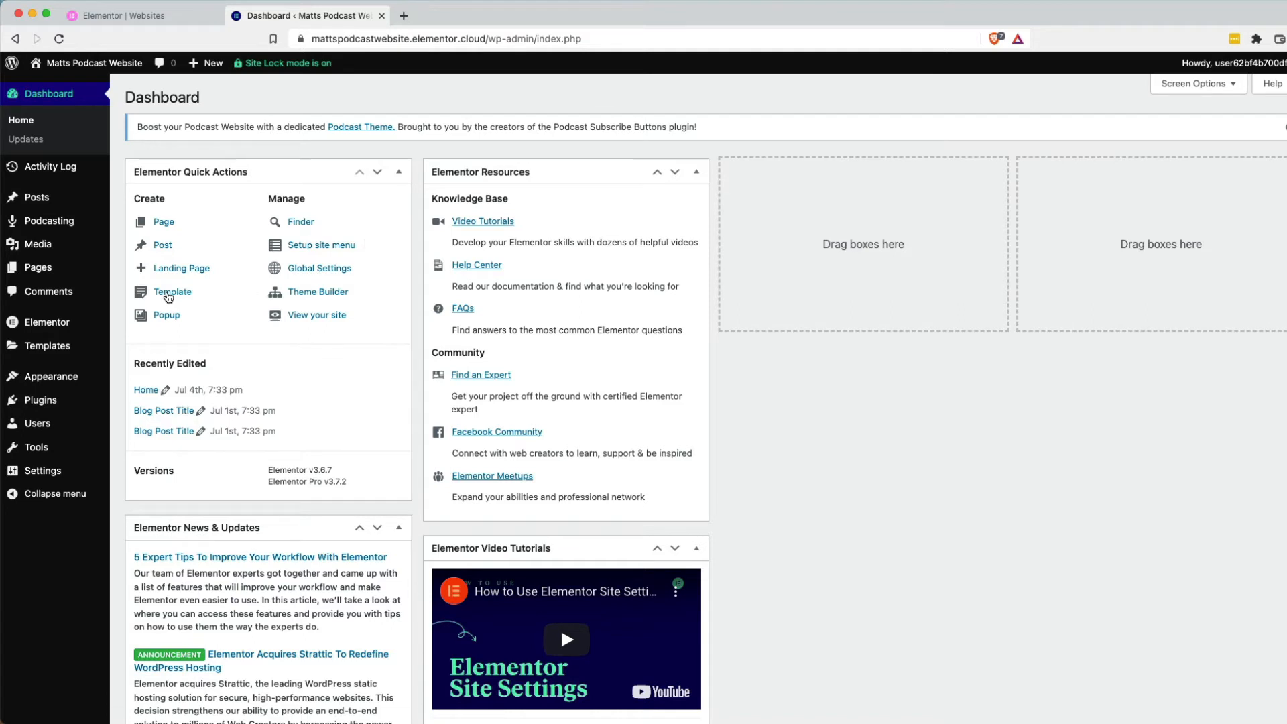
Open the Podcasting > All Episodes list, then head to Templates > Theme Builder.
{"action": "mouse_move", "coordinate": [98, 222]}
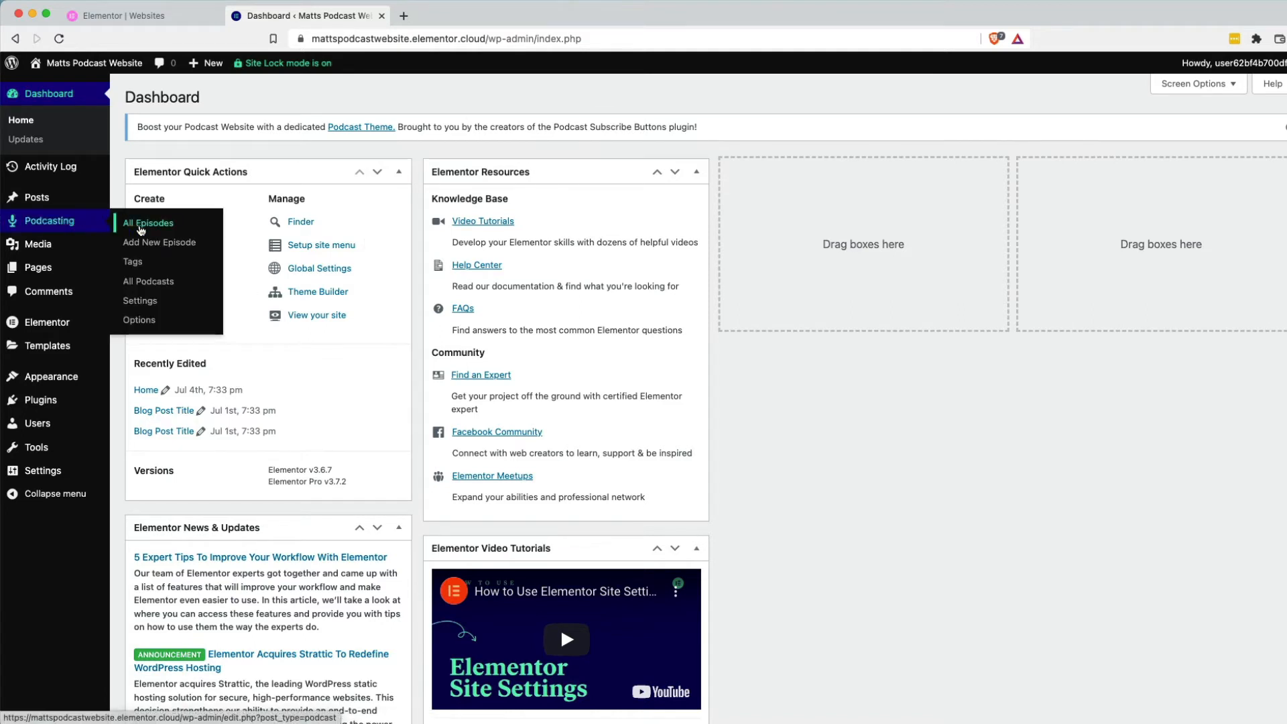
{"action": "left_click", "coordinate": [140, 228]}
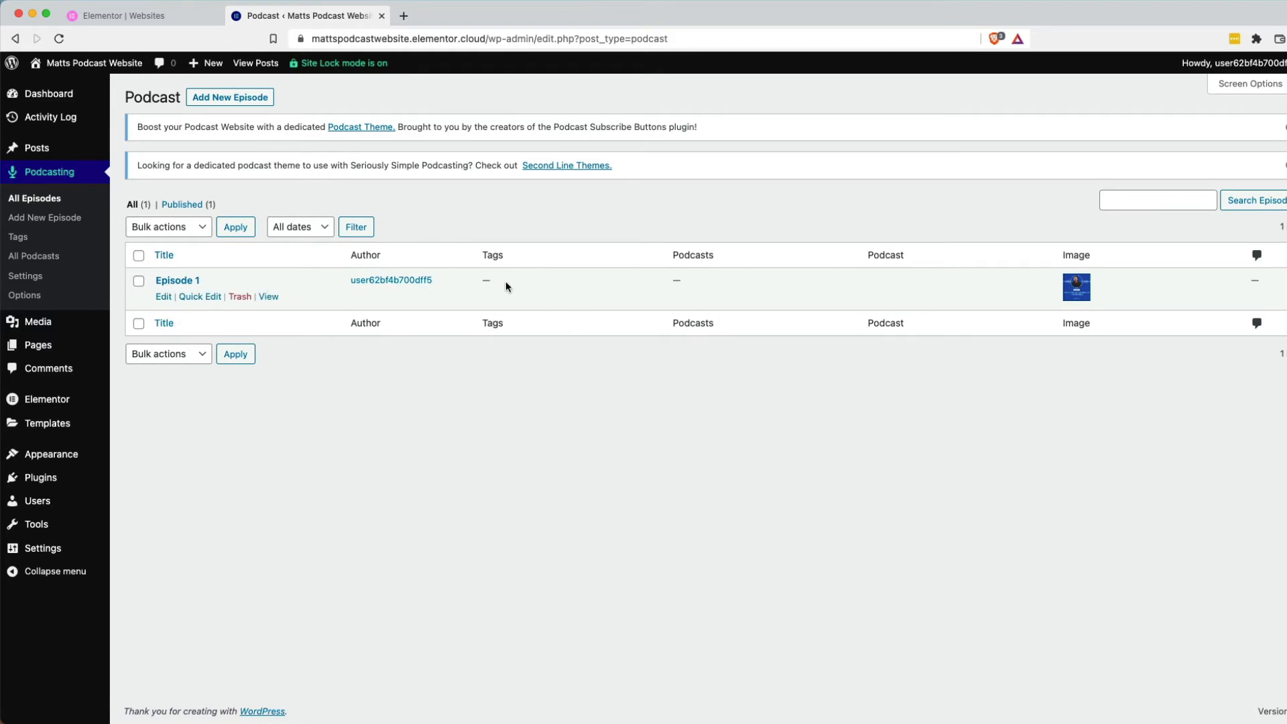
{"action": "mouse_move", "coordinate": [77, 527]}
{"action": "mouse_move", "coordinate": [79, 553]}
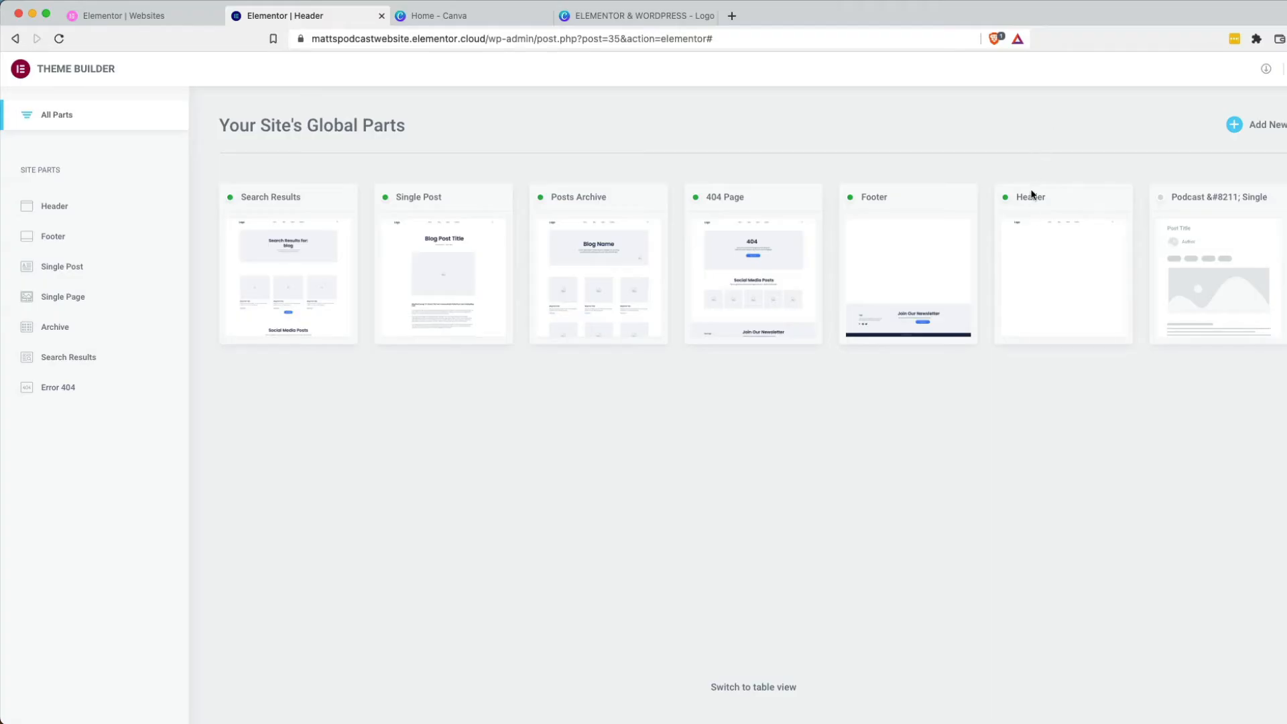
Open the Header template from Theme Builder in the Elementor editor, briefly checking the preview layout.
{"action": "mouse_move", "coordinate": [1043, 259]}
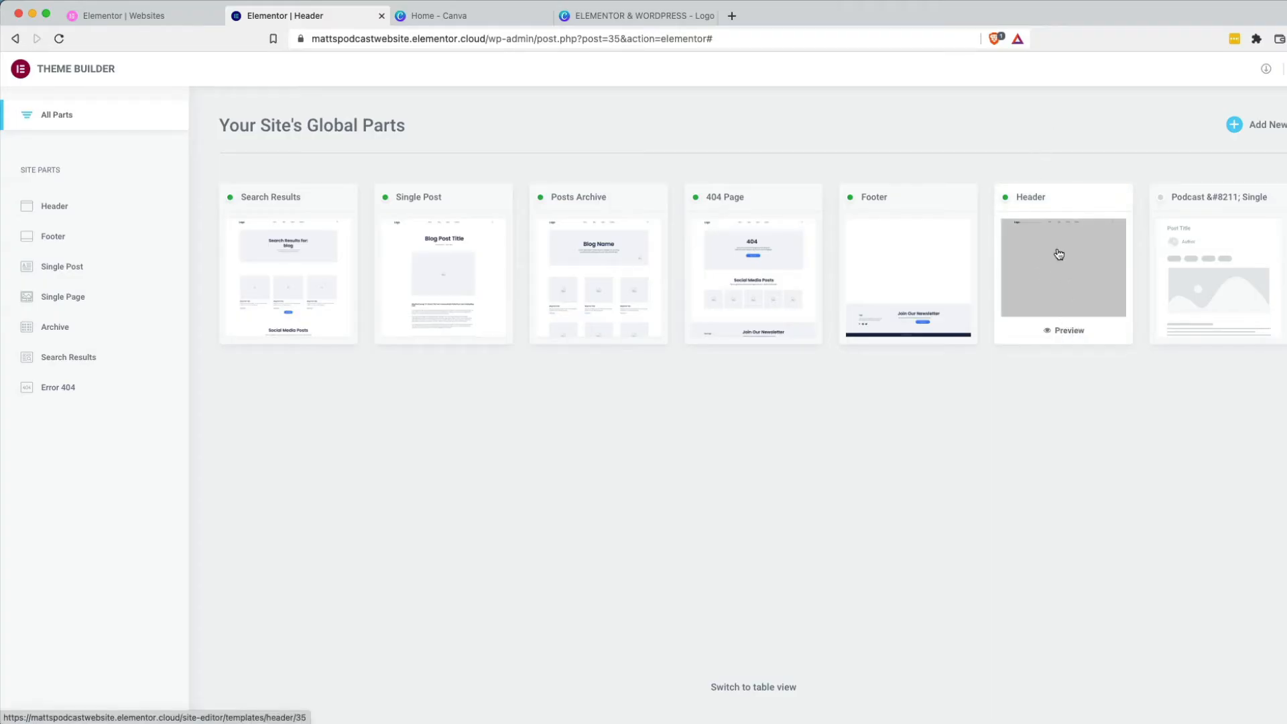
{"action": "left_click", "coordinate": [1057, 253]}
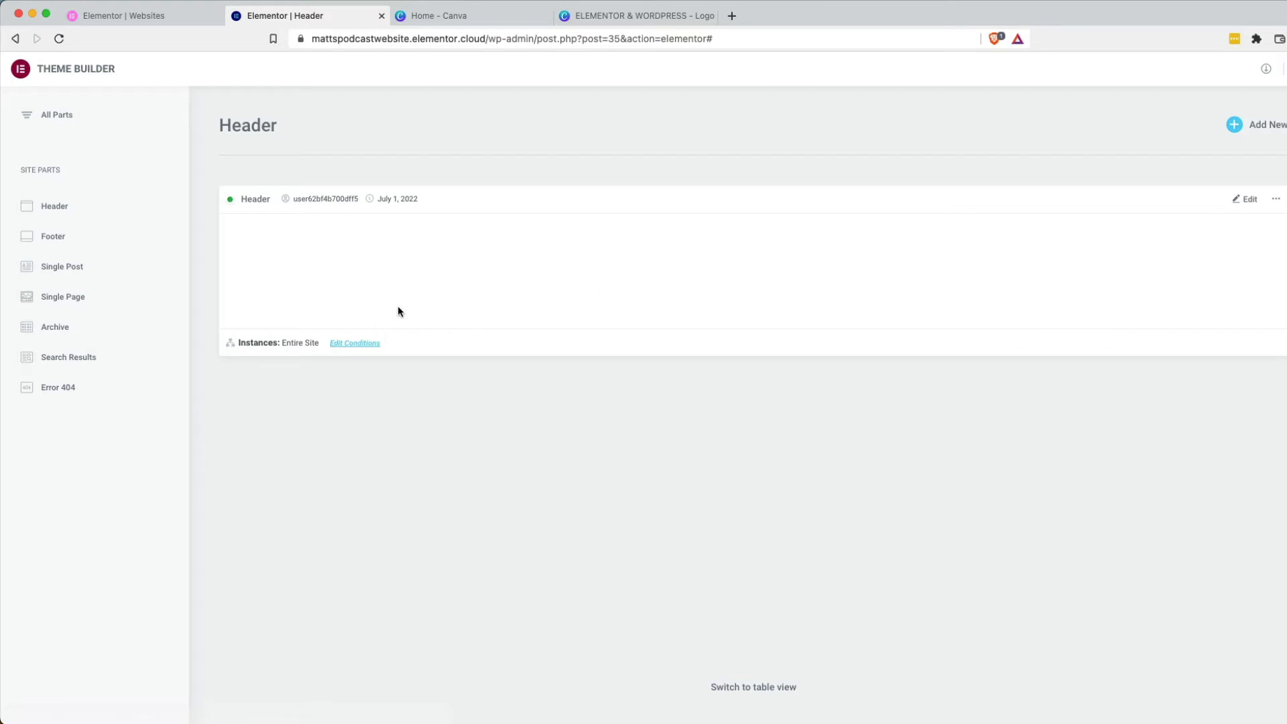
{"action": "left_click", "coordinate": [1248, 201]}
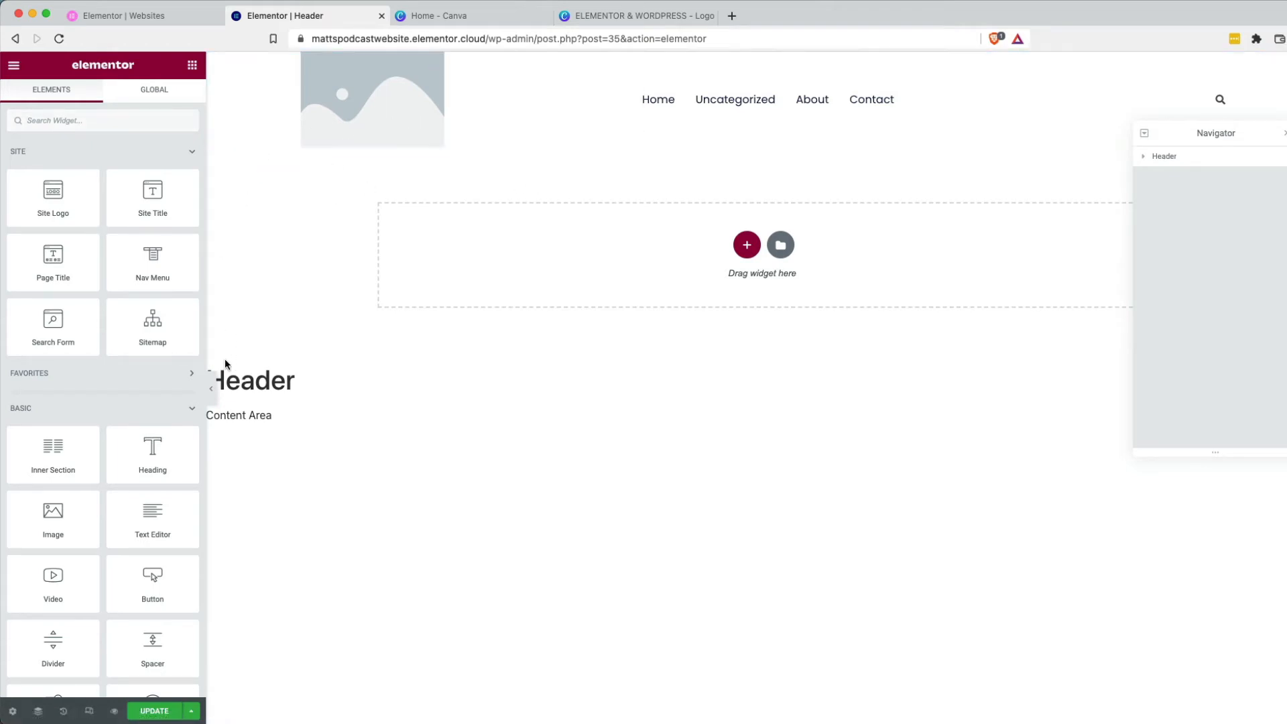
{"action": "left_click", "coordinate": [211, 388]}
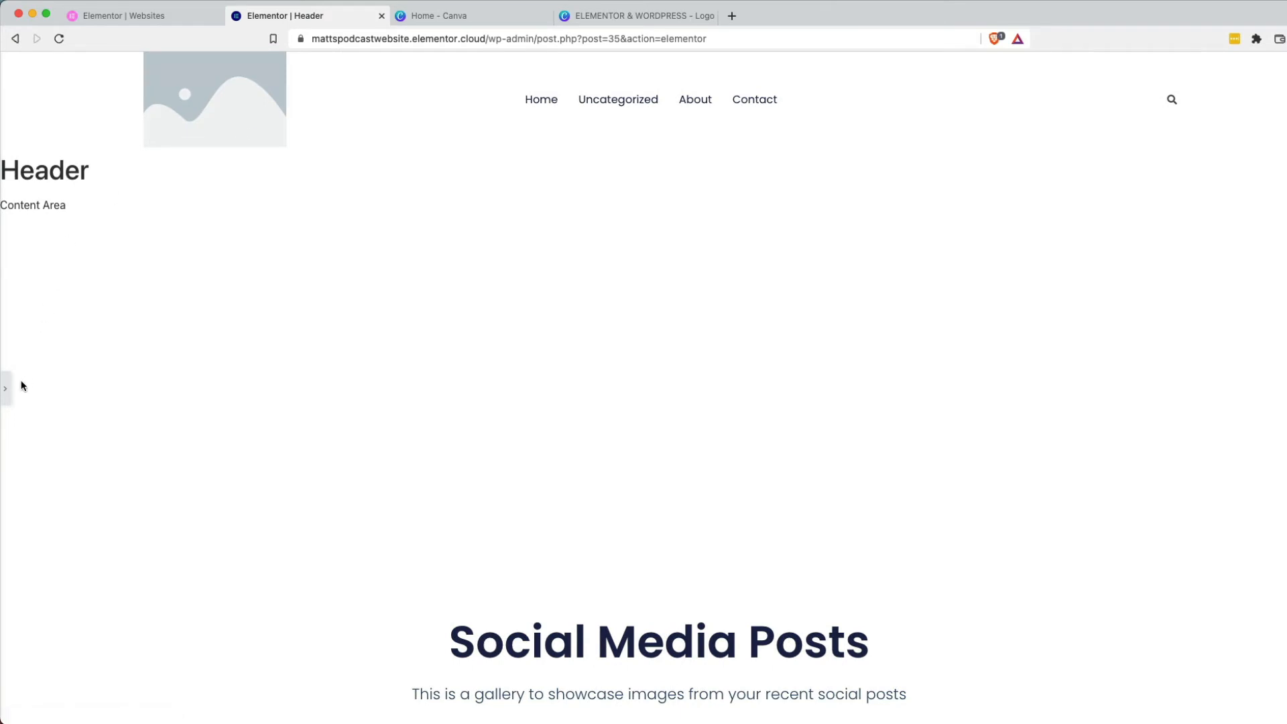
{"action": "left_click", "coordinate": [6, 392]}
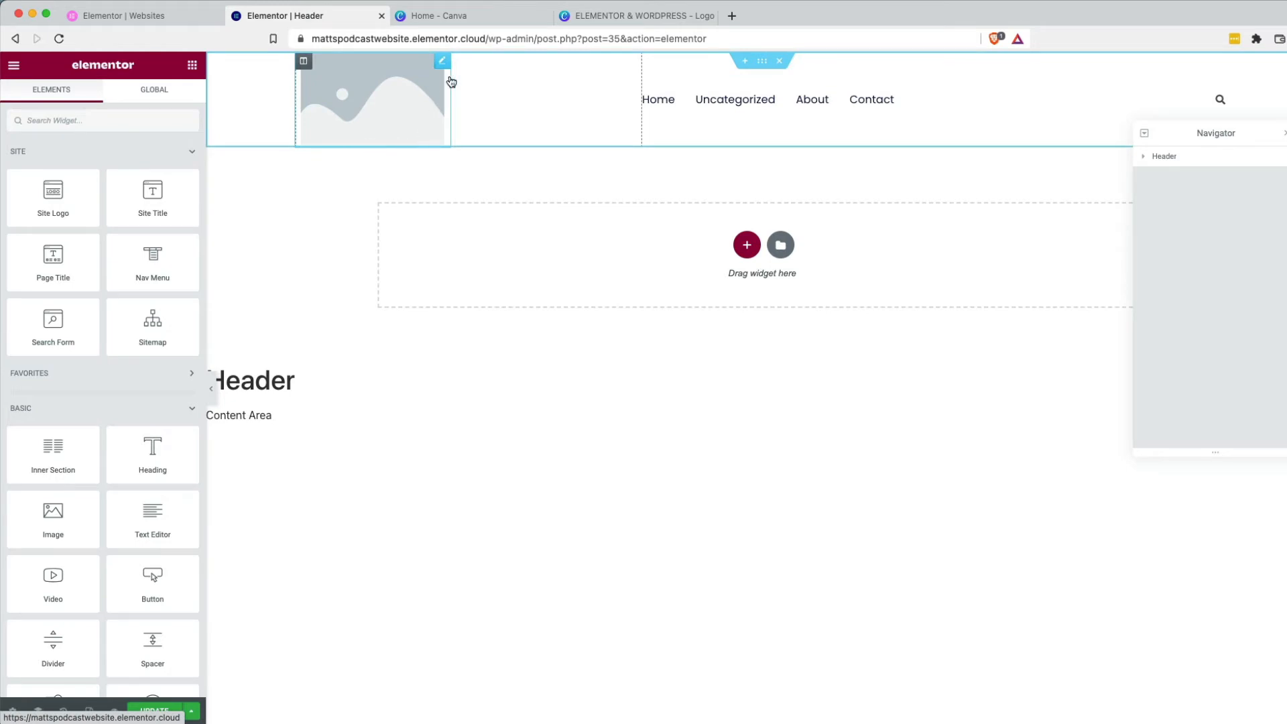
Inspect the header's Site Logo widget style, content and link options, then go to Site Identity.
{"action": "left_click", "coordinate": [442, 63]}
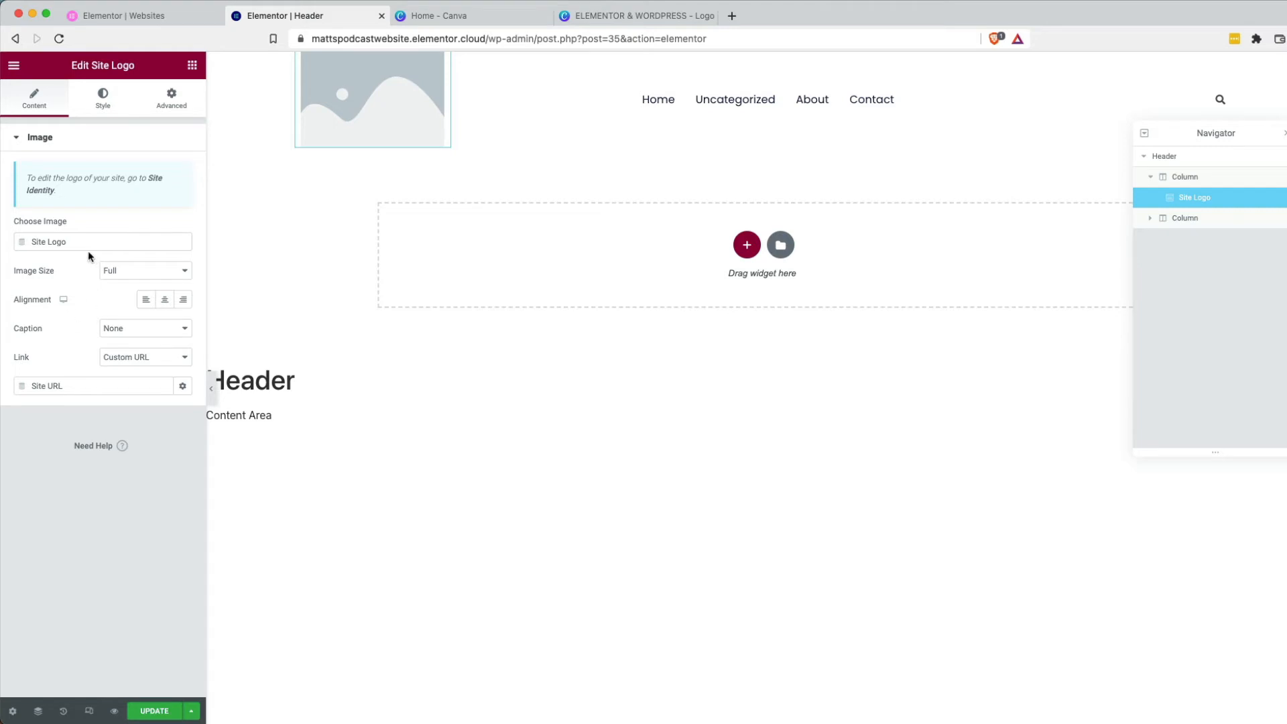
{"action": "left_click", "coordinate": [103, 106]}
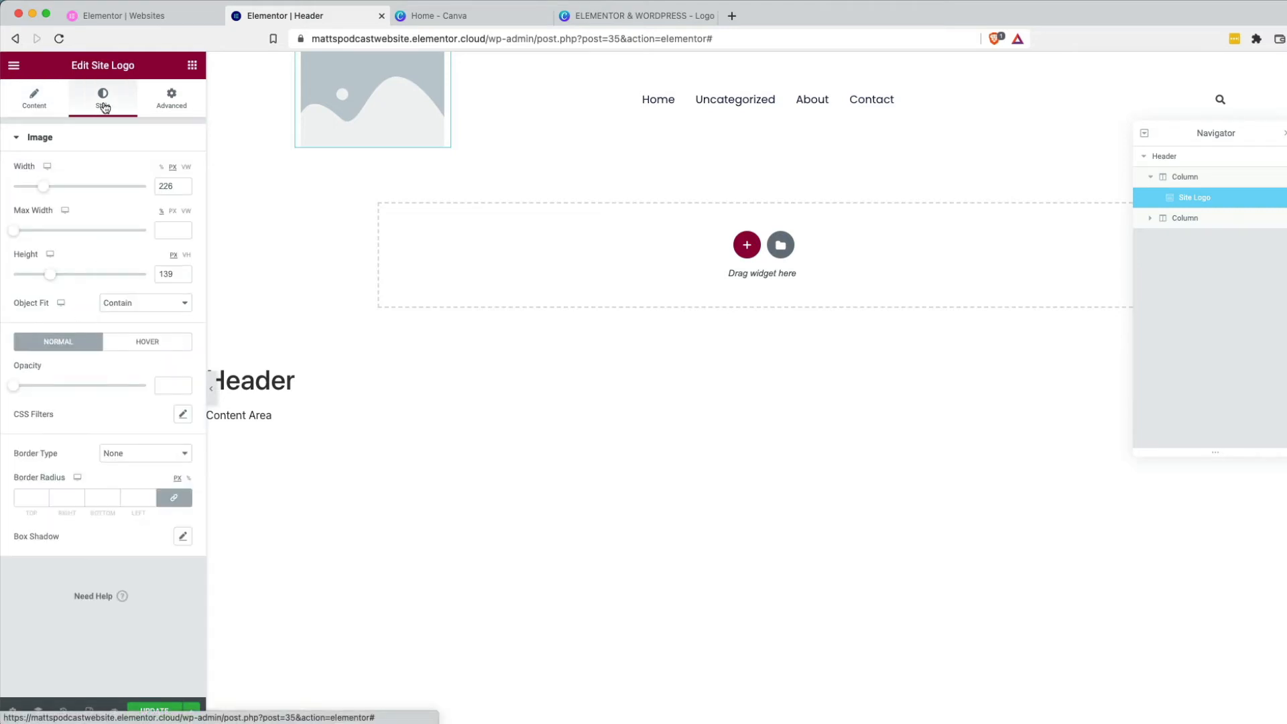
{"action": "left_click", "coordinate": [42, 106]}
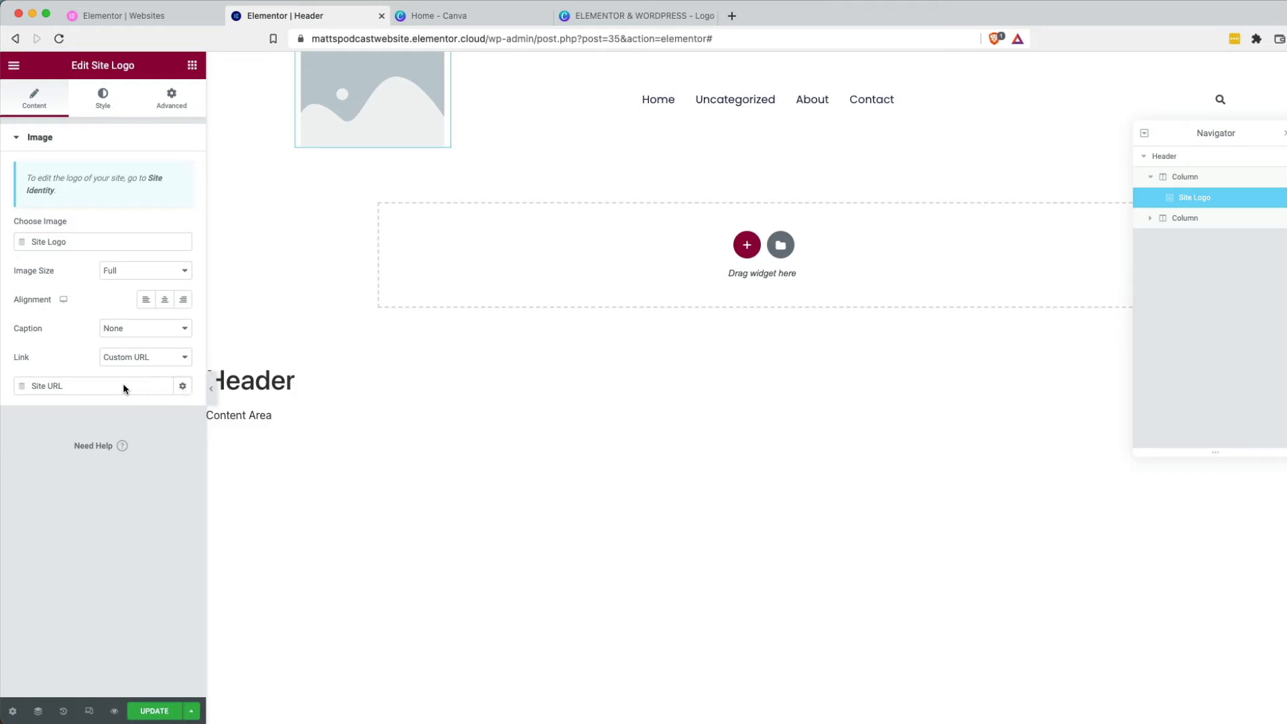
{"action": "left_click", "coordinate": [182, 386]}
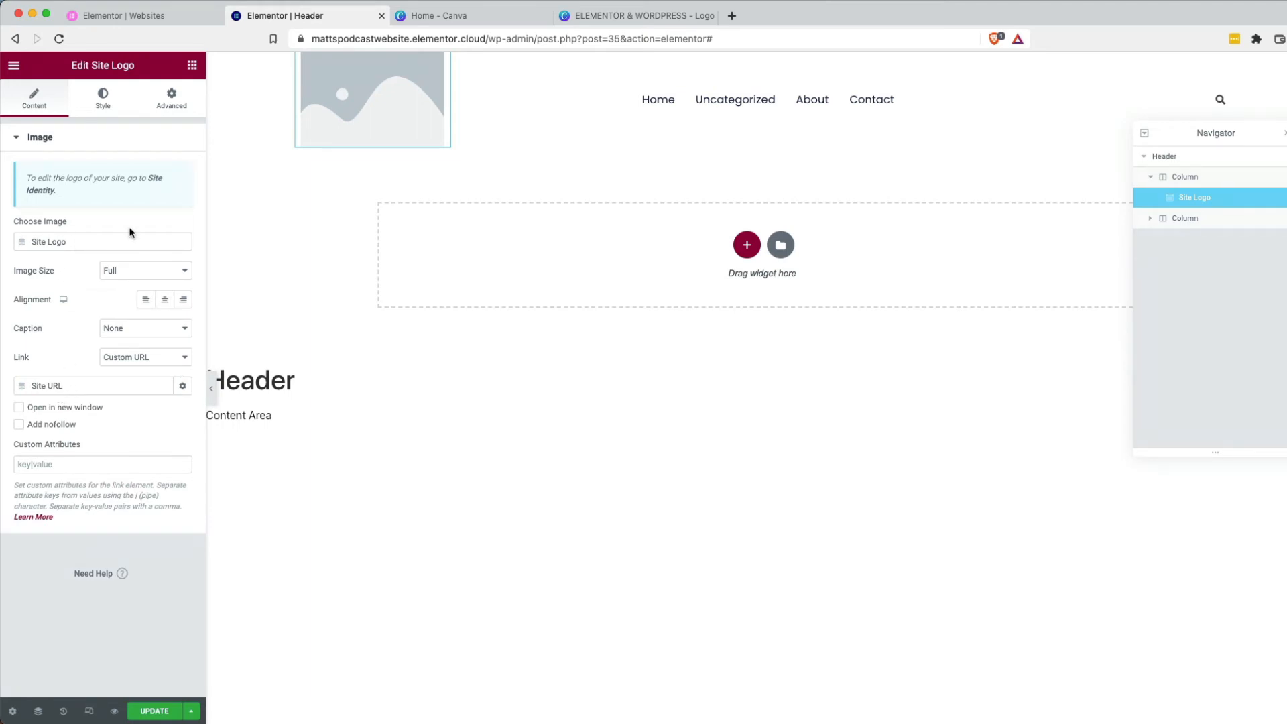
{"action": "left_click", "coordinate": [156, 179]}
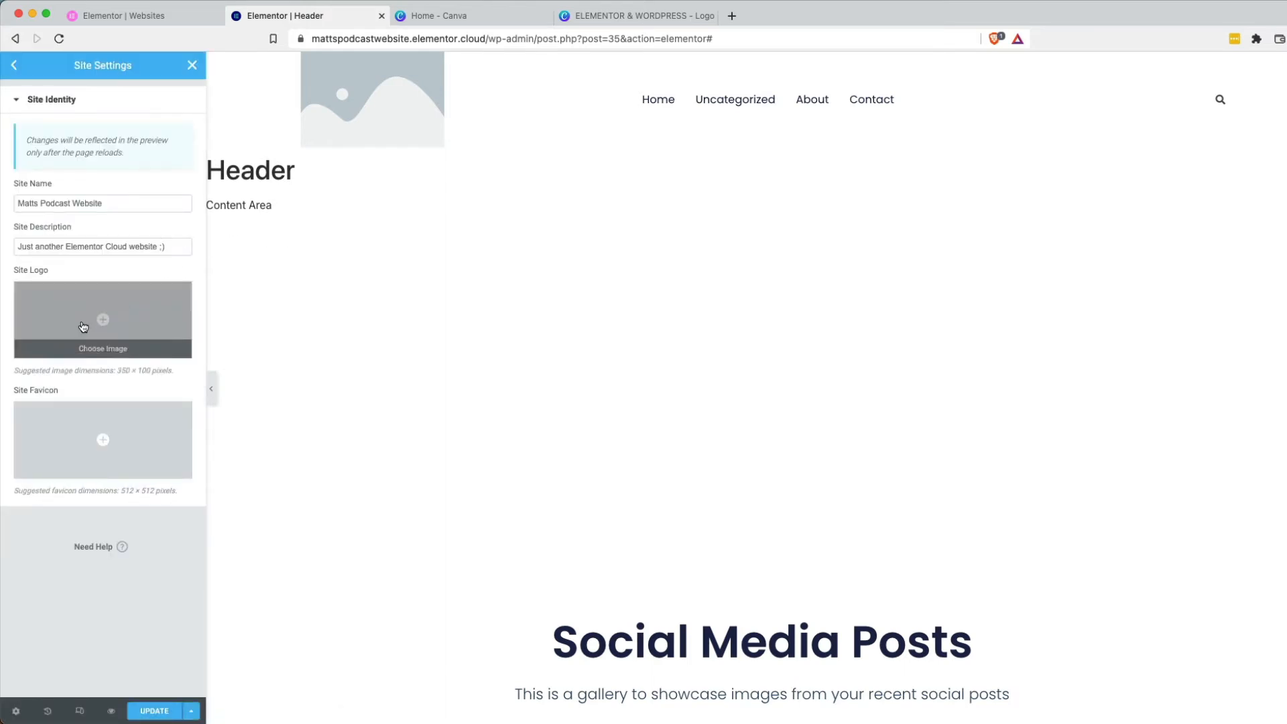
Set elementor-logo.png from the Media Library as the site logo, update, and return to the header.
{"action": "left_click", "coordinate": [83, 326]}
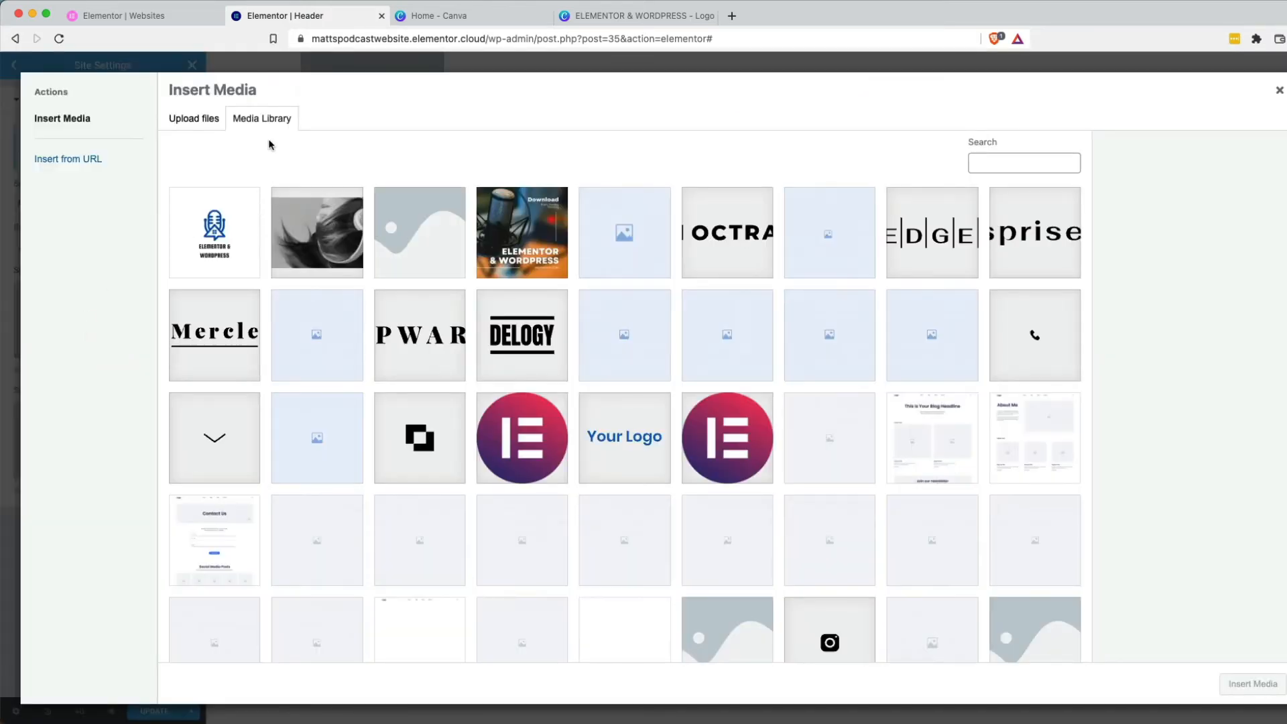
{"action": "left_click", "coordinate": [215, 235]}
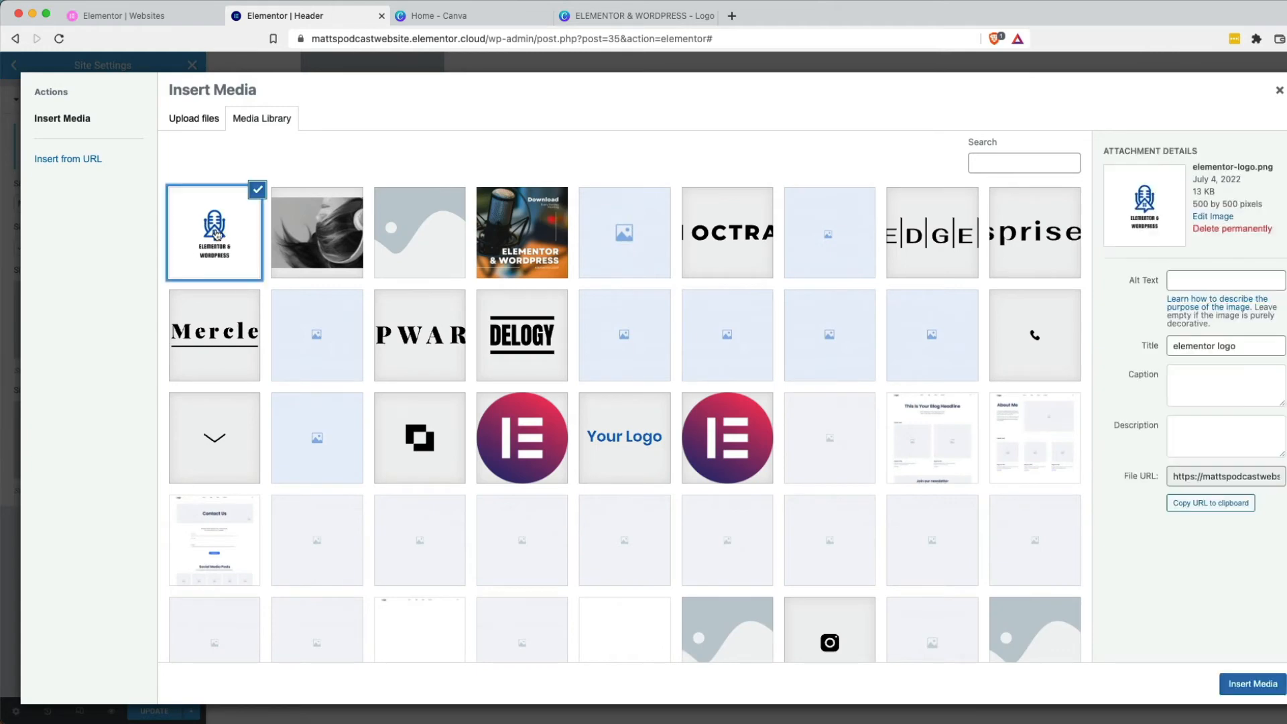
{"action": "left_click", "coordinate": [1247, 688]}
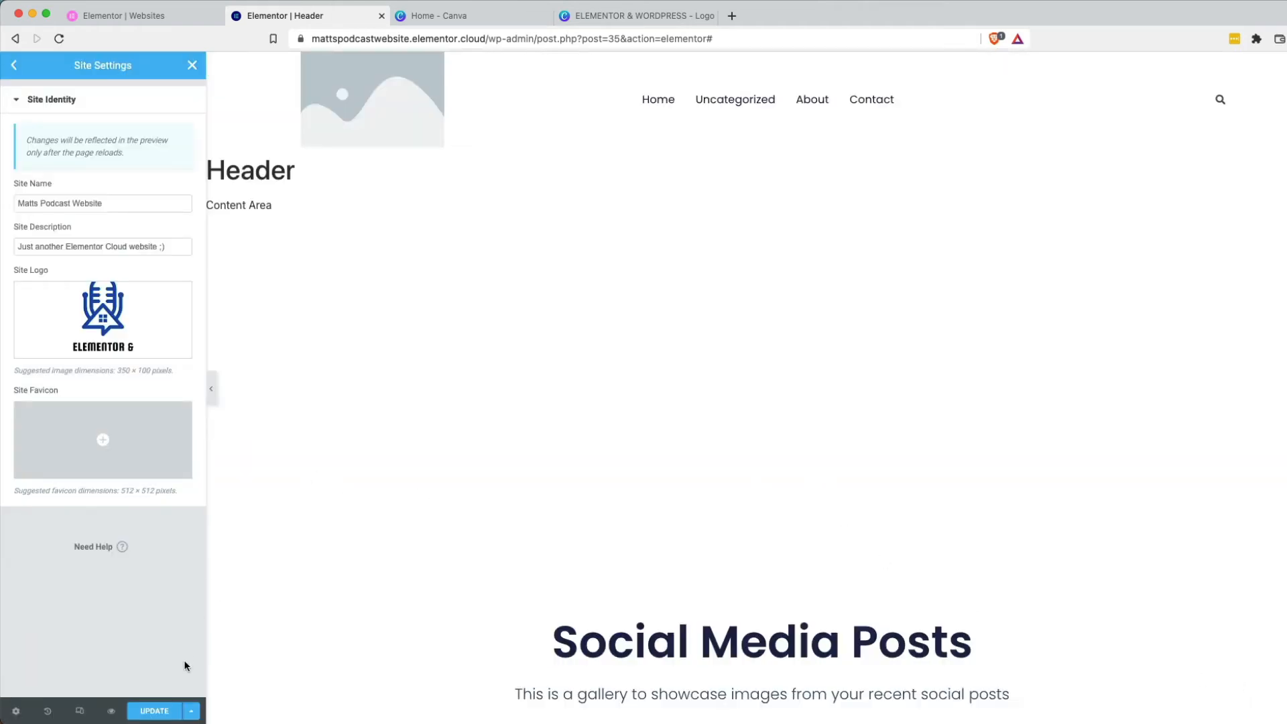
{"action": "left_click", "coordinate": [166, 713]}
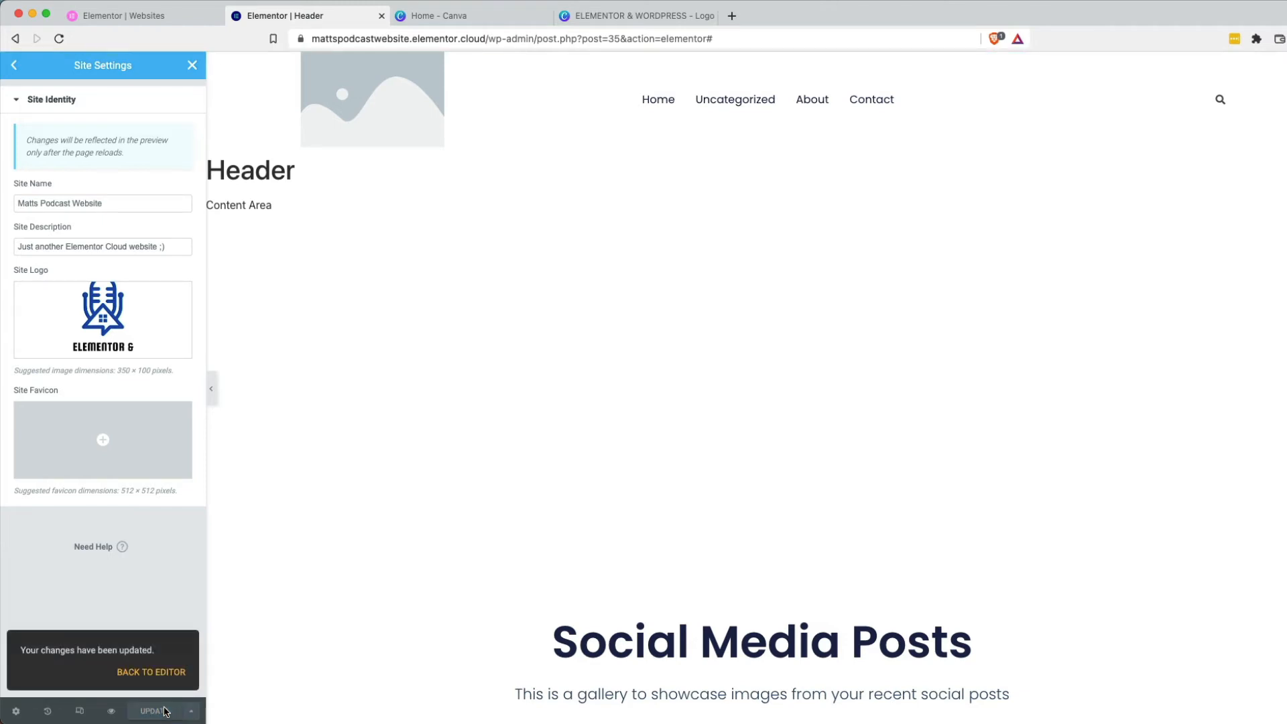
{"action": "left_click", "coordinate": [157, 674]}
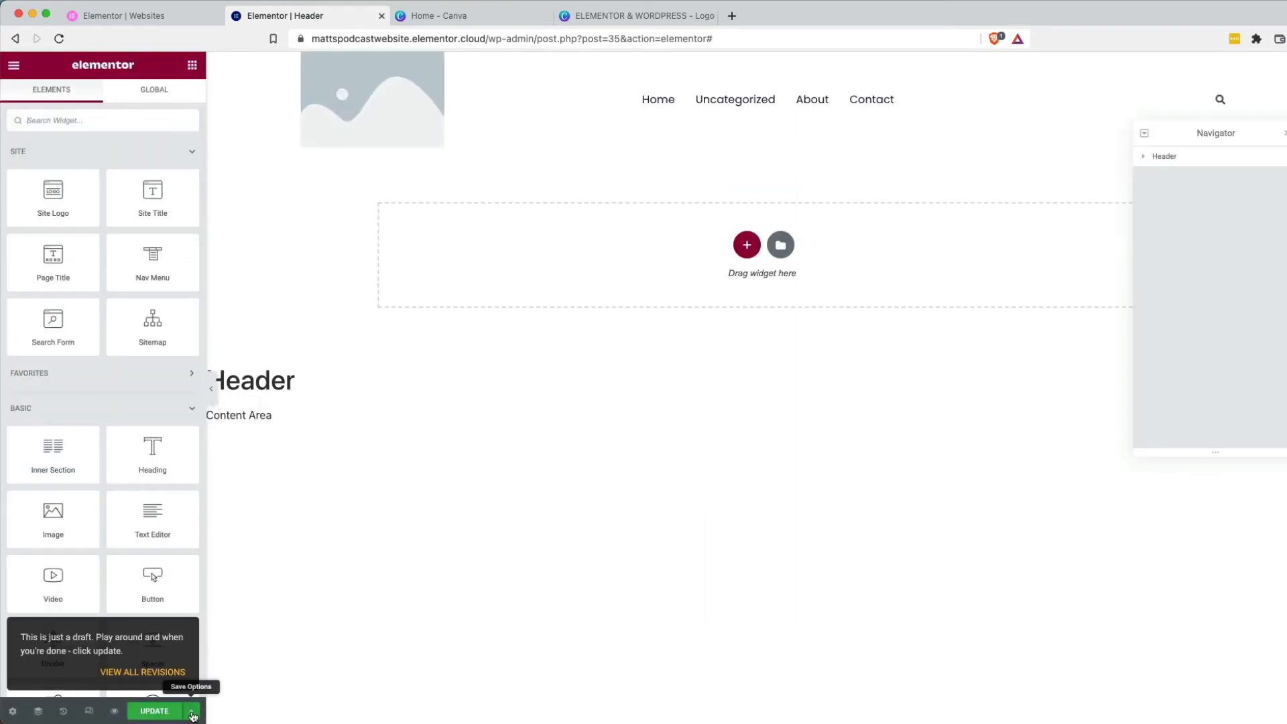
Close the Navigator, open Header Settings, and preview the header in a new tab.
{"action": "left_click", "coordinate": [193, 713]}
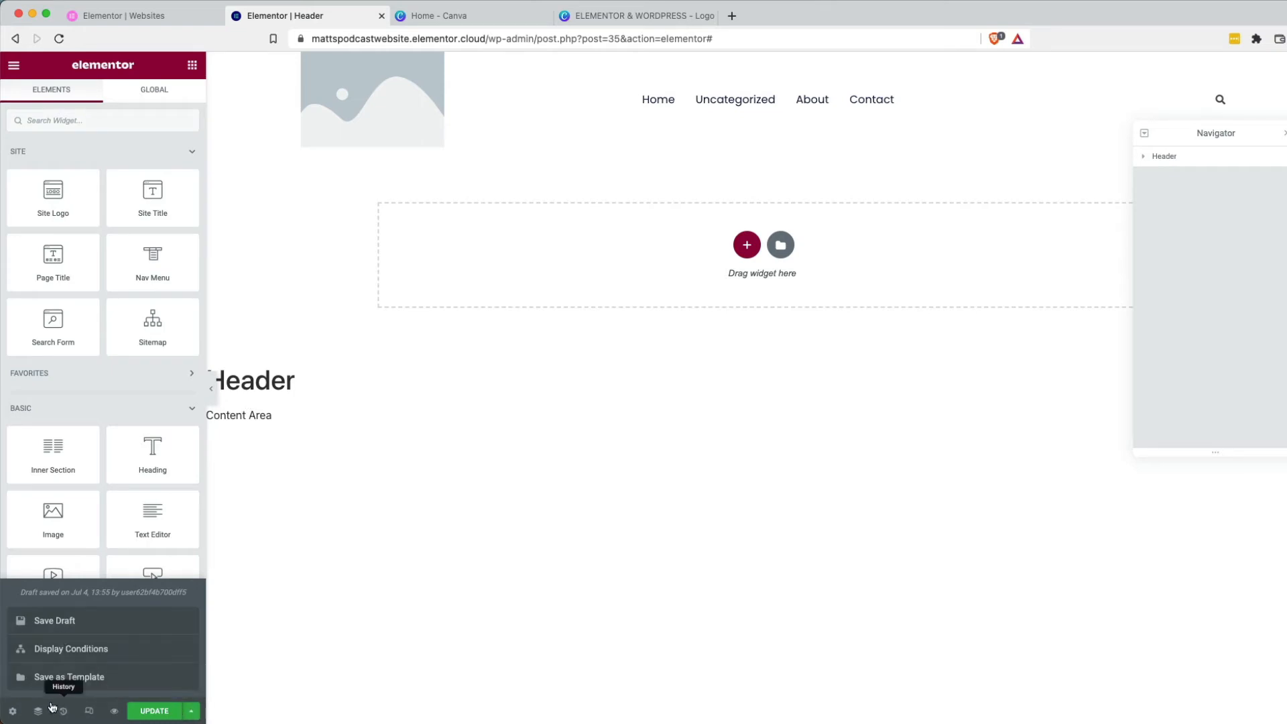
{"action": "left_click", "coordinate": [37, 711]}
{"action": "left_click", "coordinate": [12, 710]}
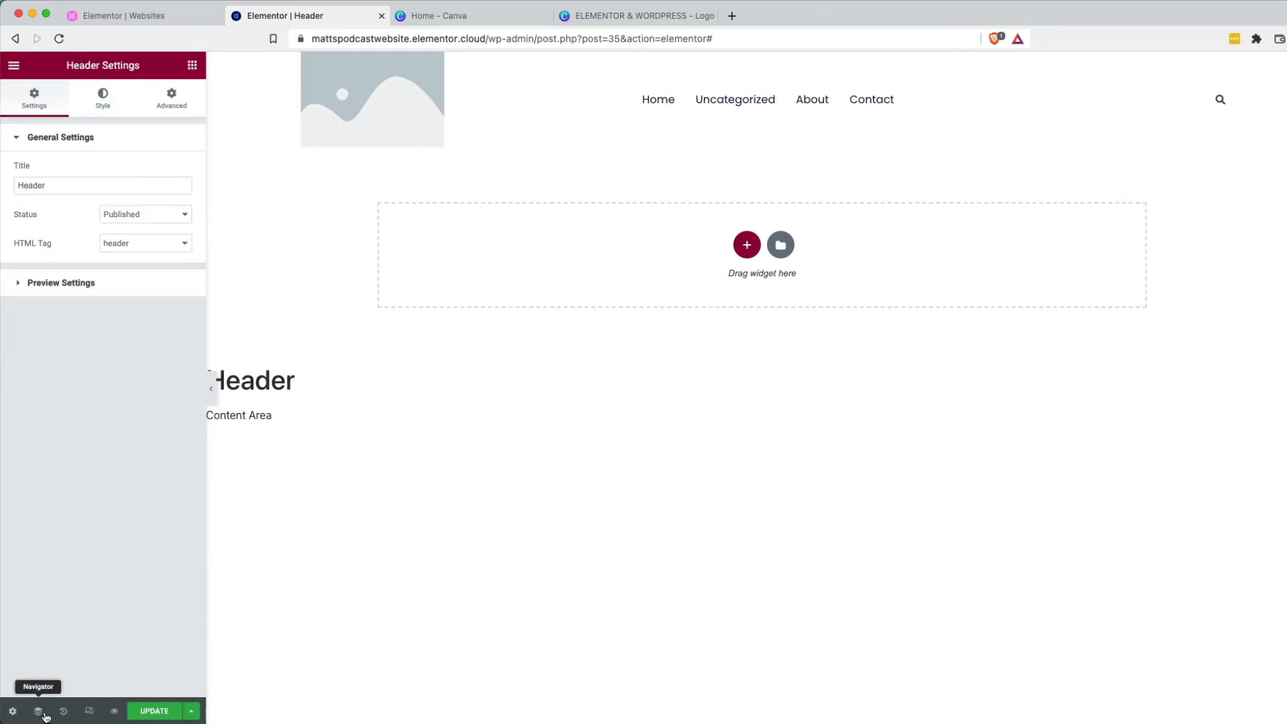
{"action": "mouse_move", "coordinate": [118, 716]}
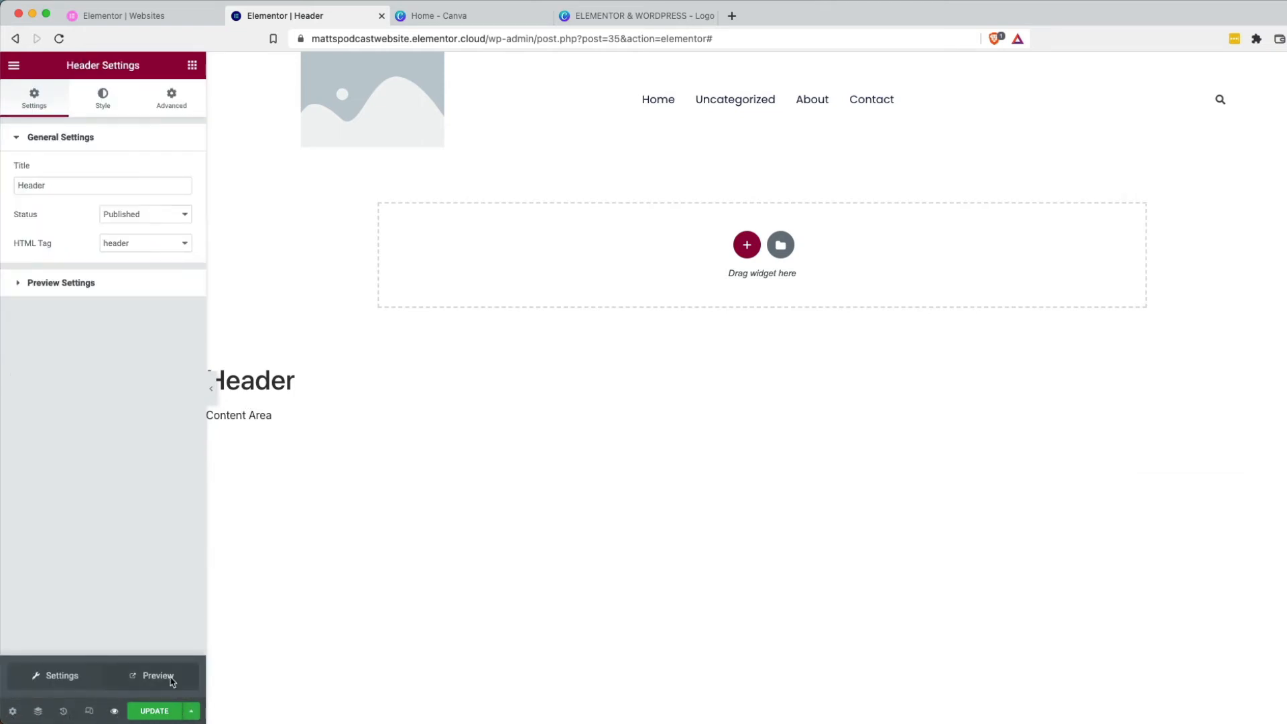
{"action": "left_click", "coordinate": [170, 682]}
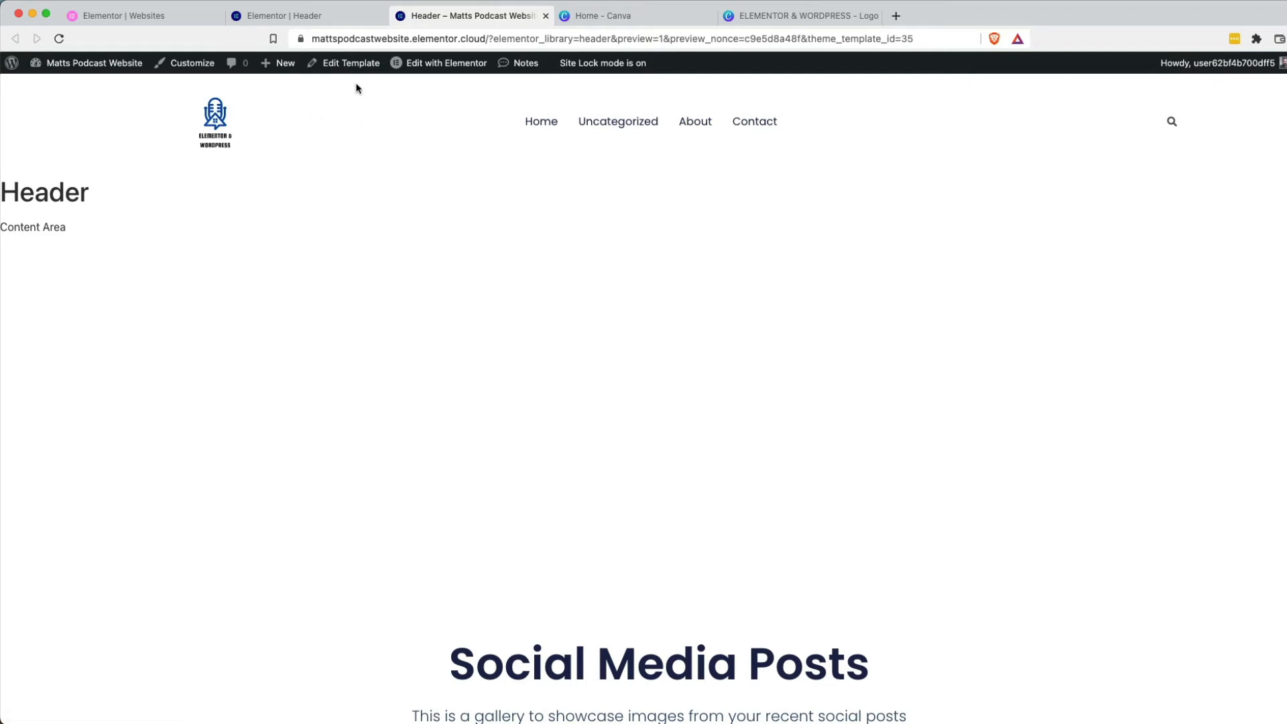
Reopen the Header in Elementor and check the logo's Site Identity settings before closing Site Settings.
{"action": "left_click", "coordinate": [412, 65]}
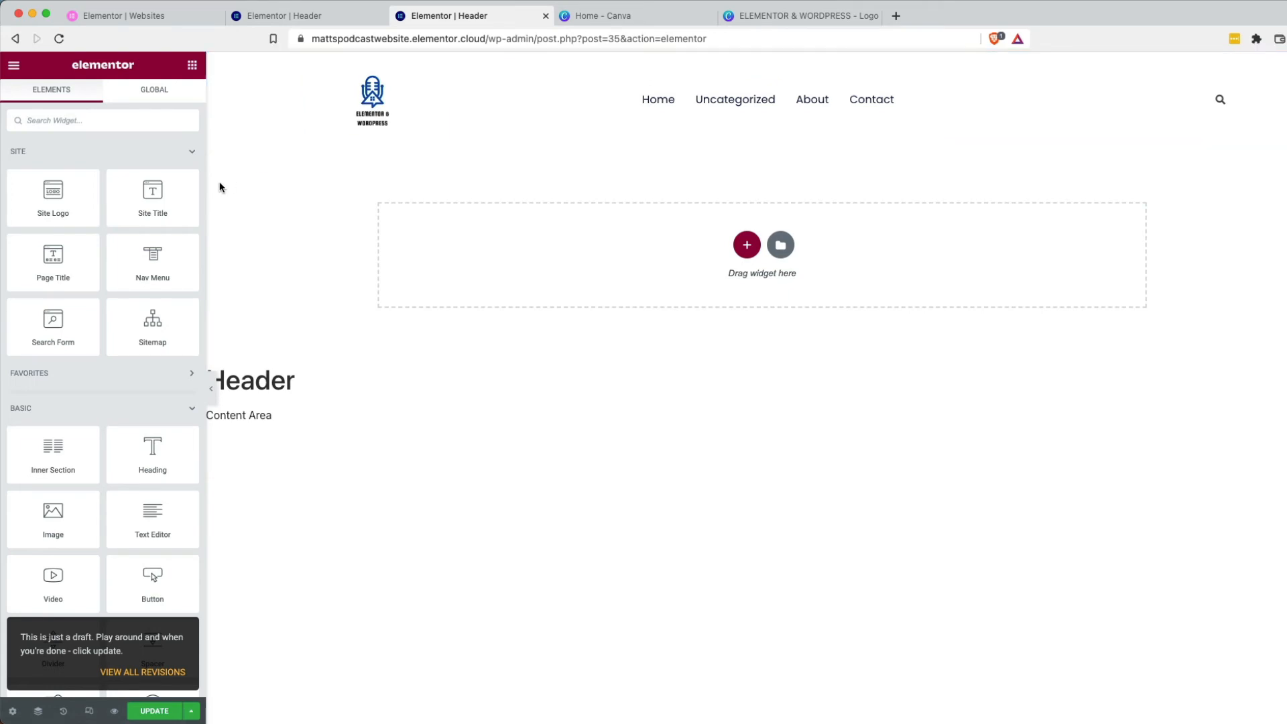
{"action": "left_click", "coordinate": [442, 63]}
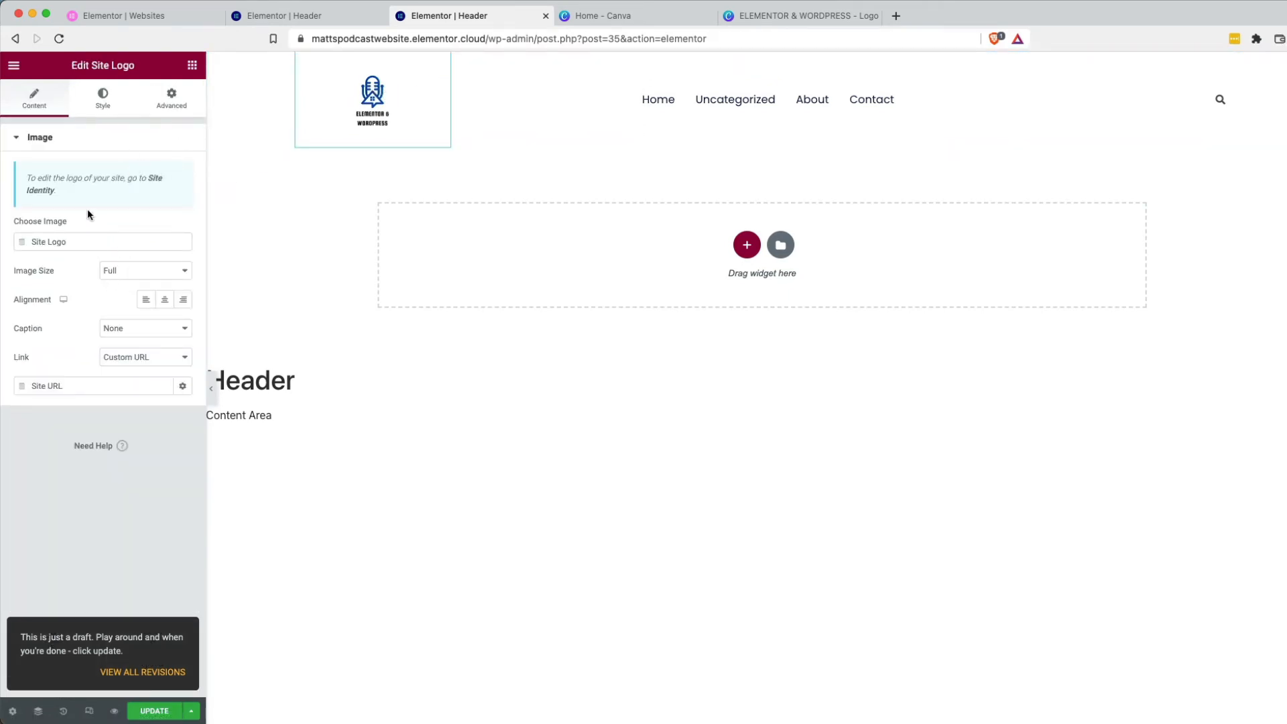
{"action": "left_click", "coordinate": [43, 190]}
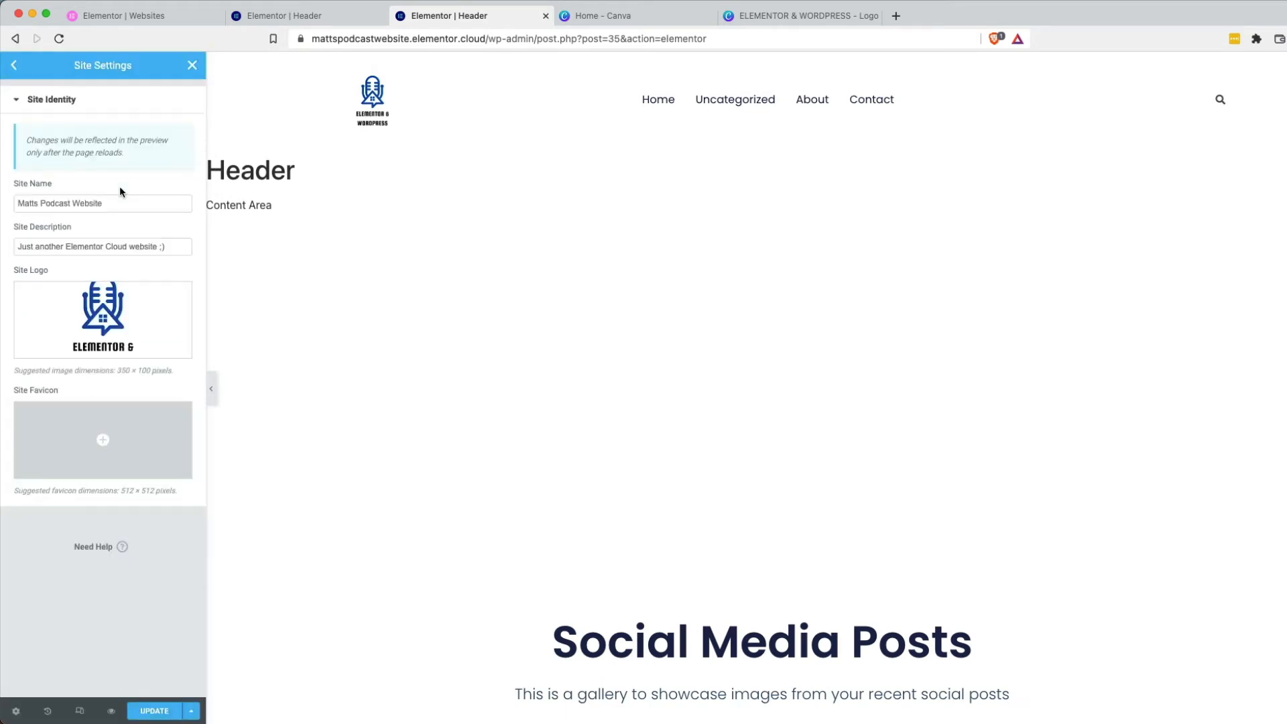
{"action": "left_click", "coordinate": [14, 65]}
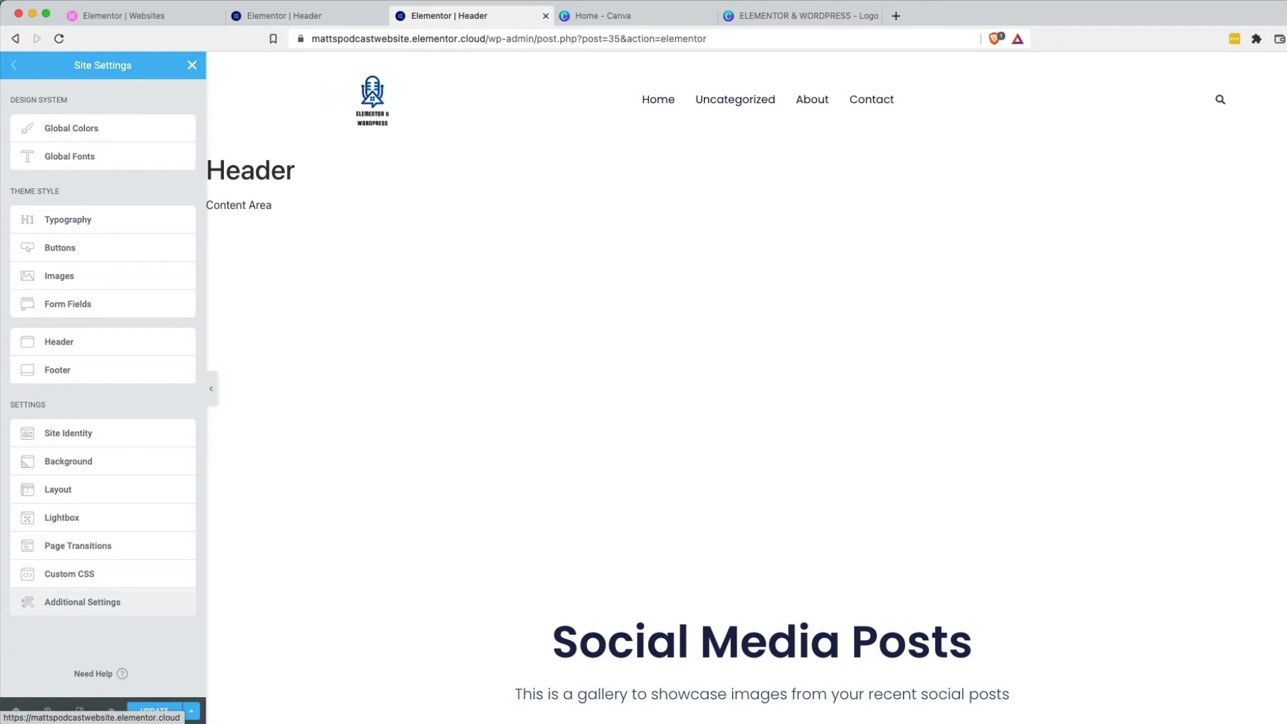
{"action": "left_click", "coordinate": [191, 65]}
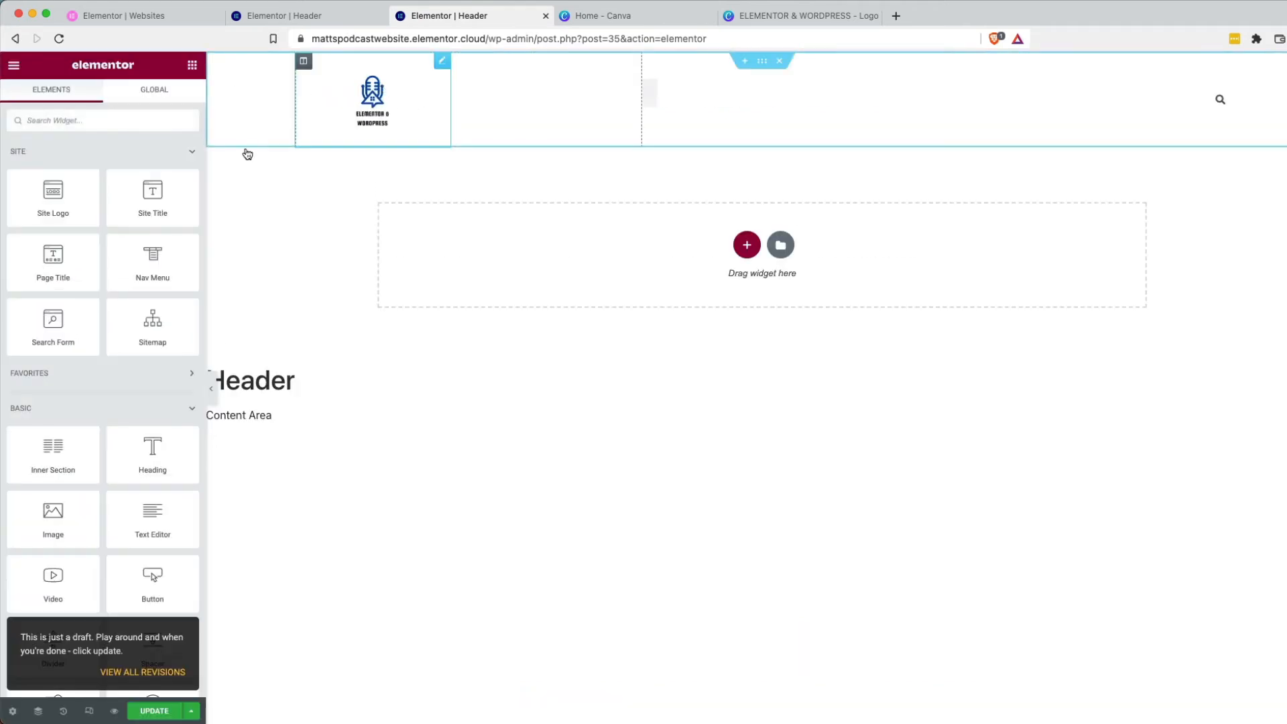
Resize the header site logo to 370 px wide and 200 px tall, save, and go to the Canva tab.
{"action": "left_click", "coordinate": [442, 63]}
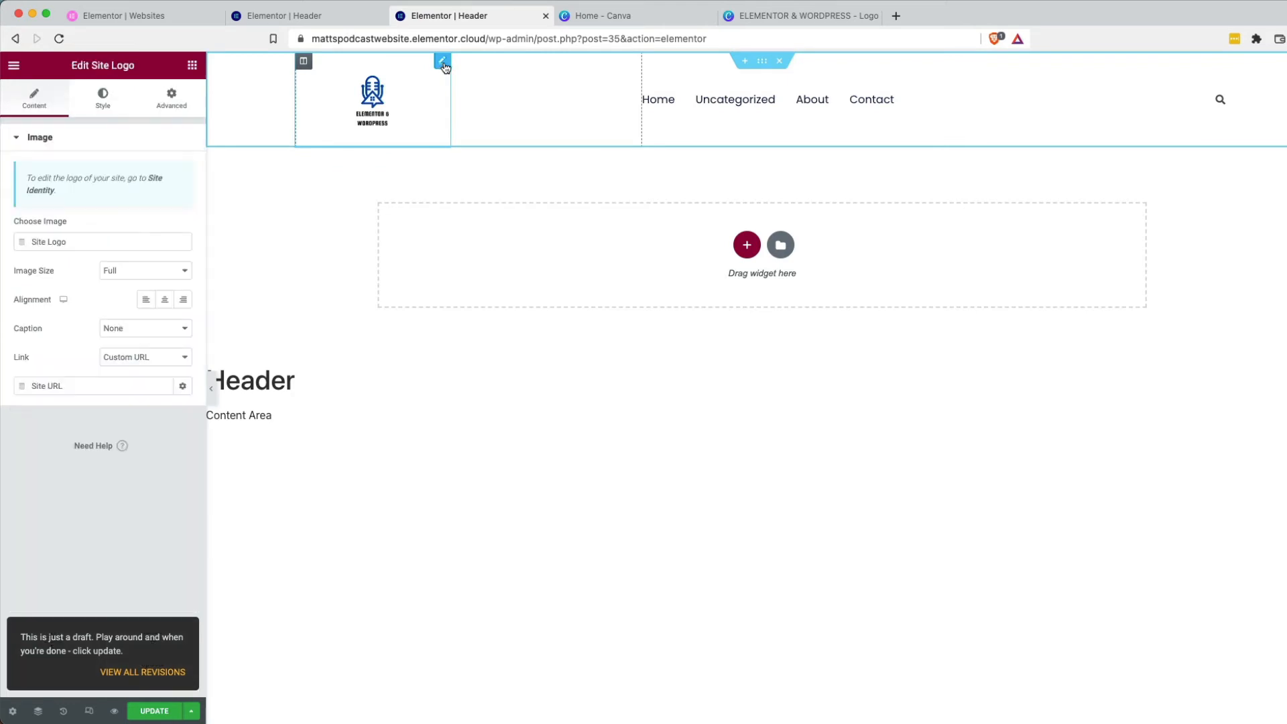
{"action": "left_click", "coordinate": [103, 99]}
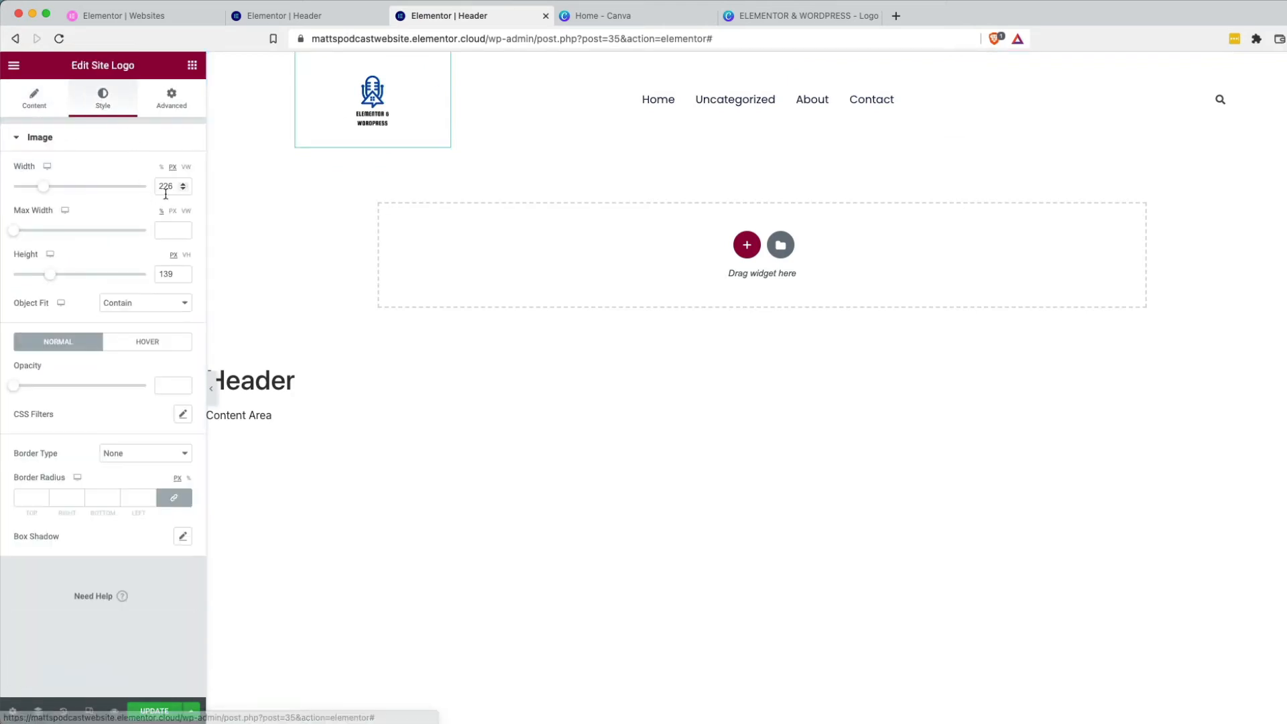
{"action": "left_click_drag", "start_coordinate": [50, 191], "coordinate": [53, 194]}
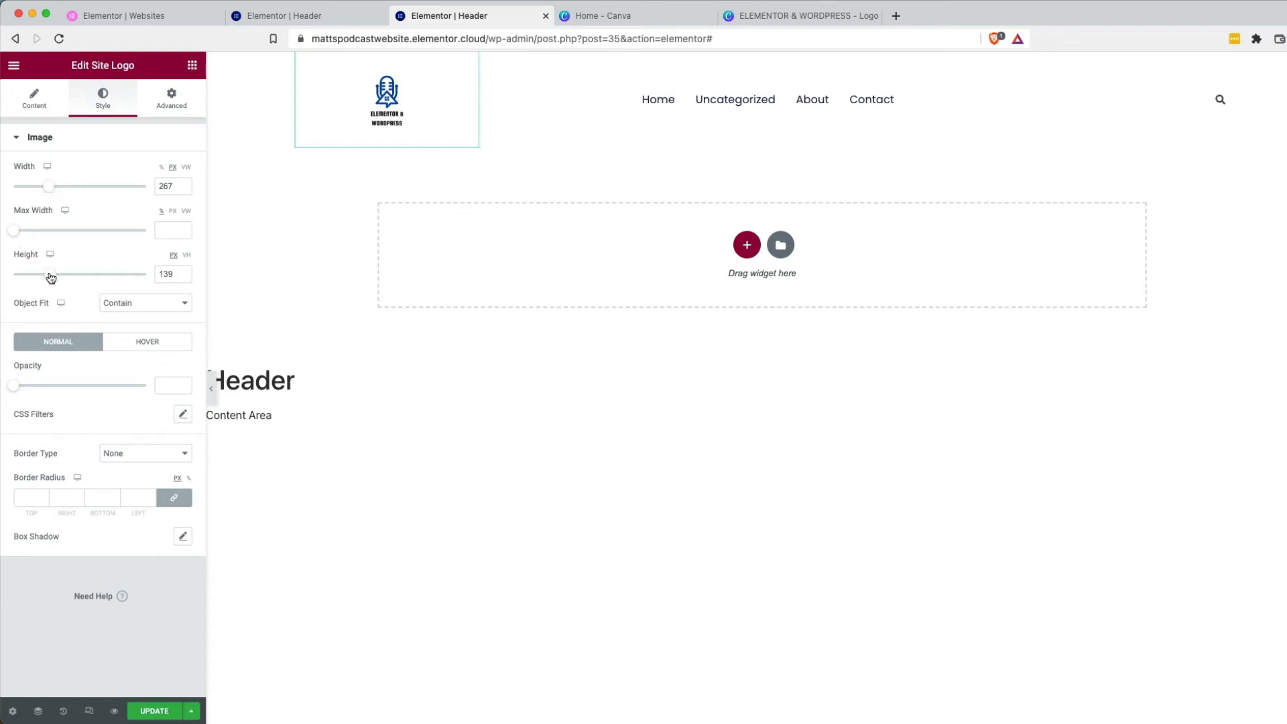
{"action": "left_click_drag", "start_coordinate": [50, 274], "coordinate": [69, 276]}
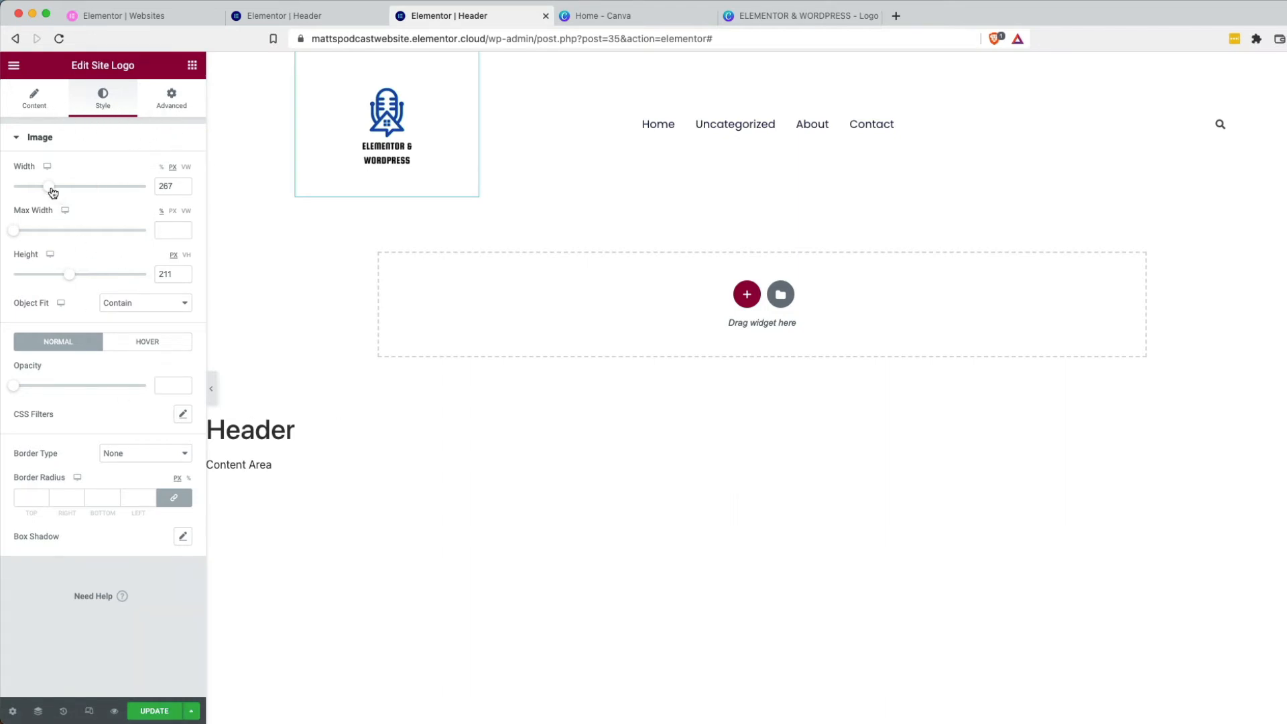
{"action": "left_click_drag", "start_coordinate": [52, 191], "coordinate": [66, 192]}
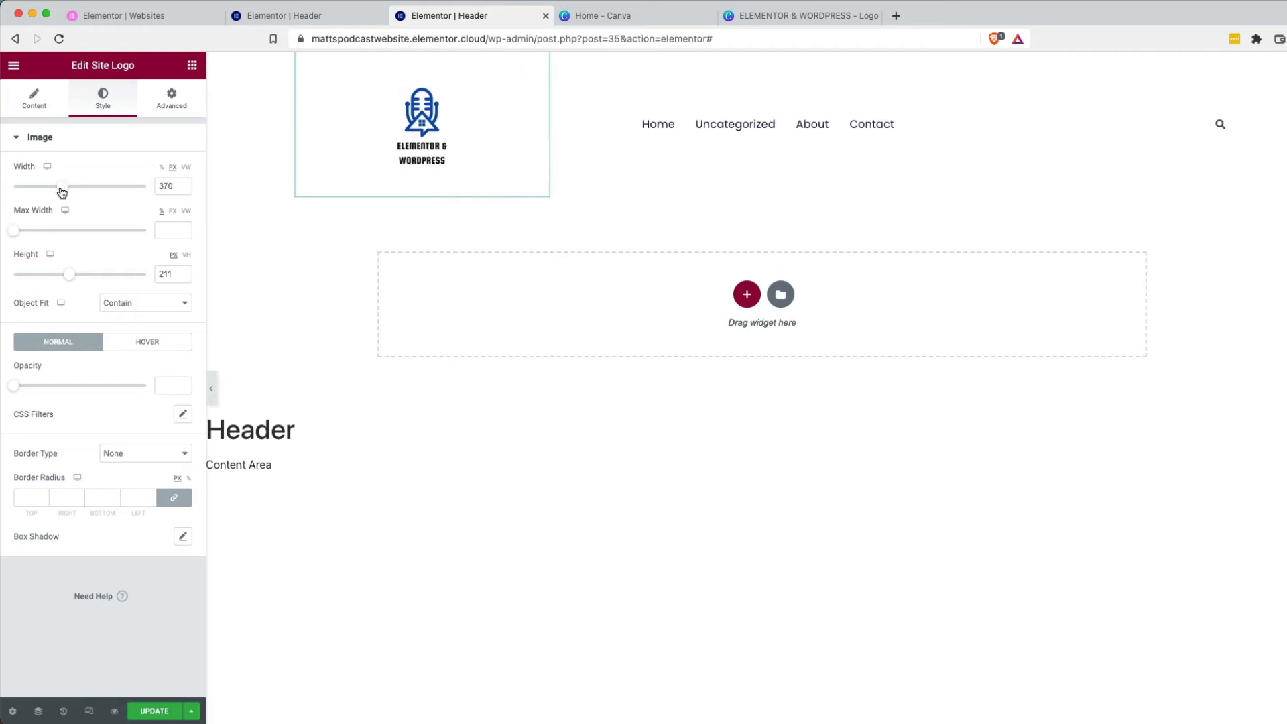
{"action": "left_click_drag", "start_coordinate": [70, 278], "coordinate": [66, 279]}
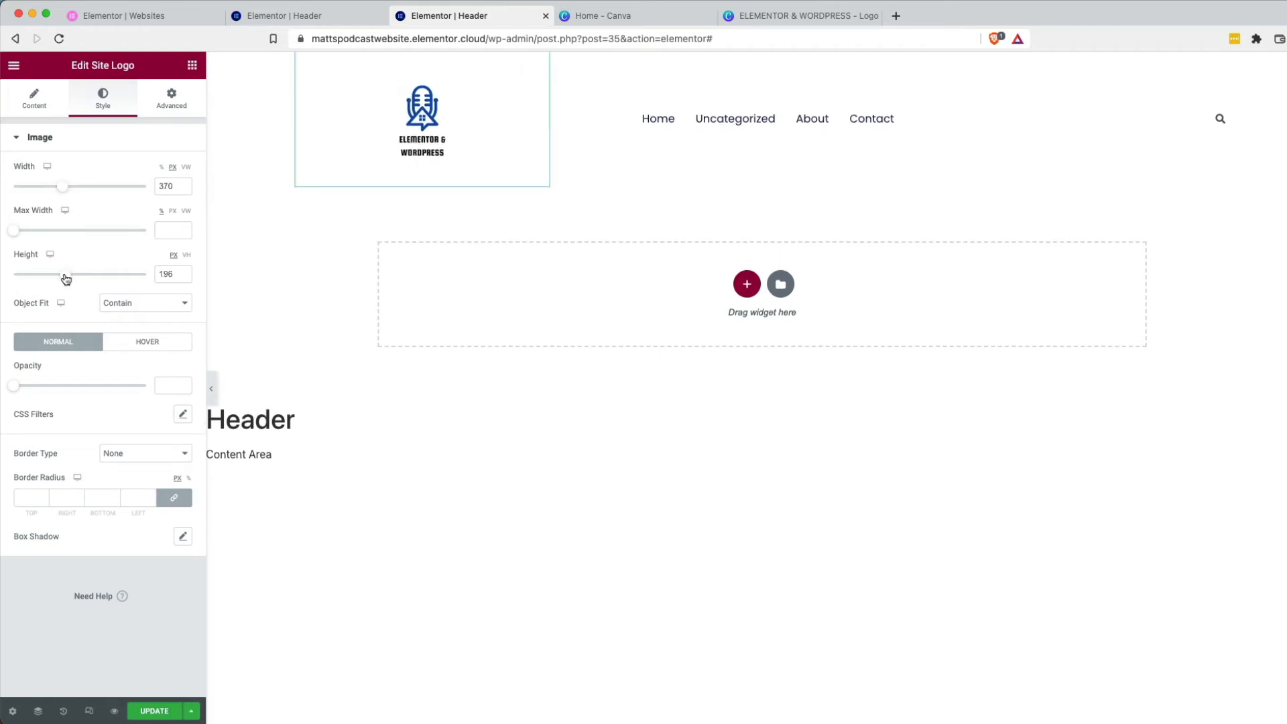
{"action": "double_click", "coordinate": [167, 272]}
{"action": "type", "text": "200"}
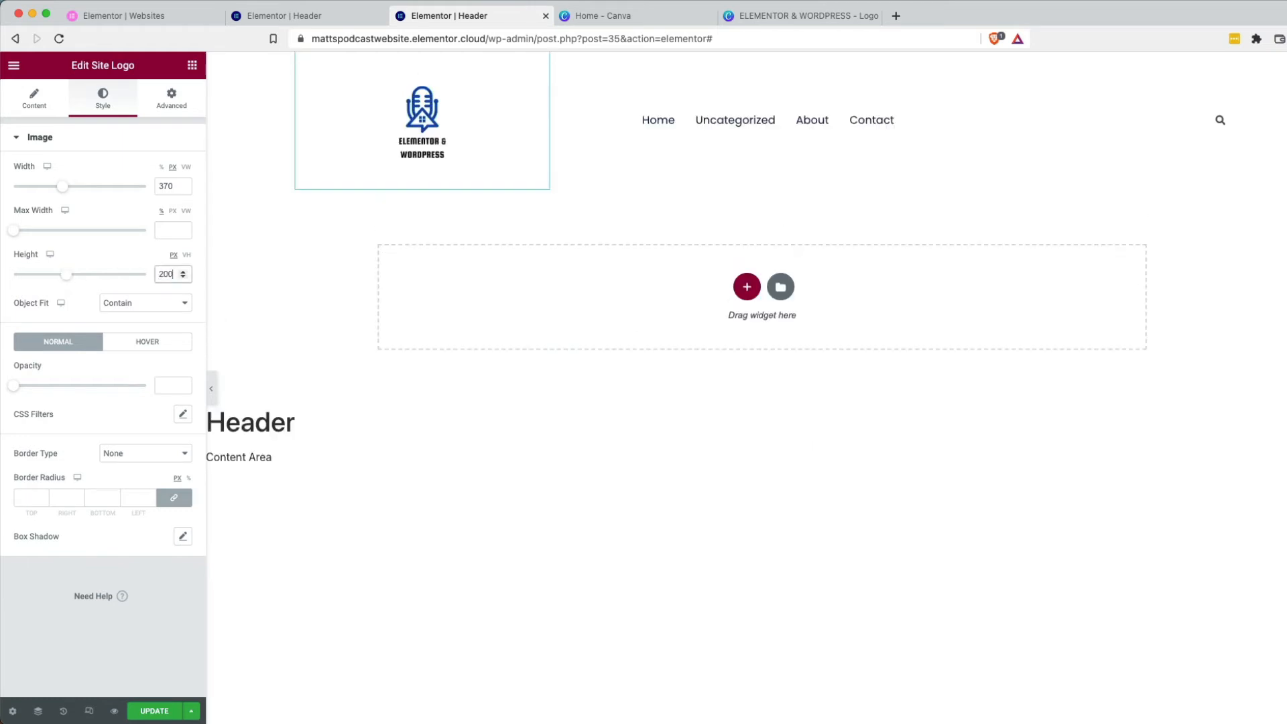
{"action": "left_click", "coordinate": [154, 710]}
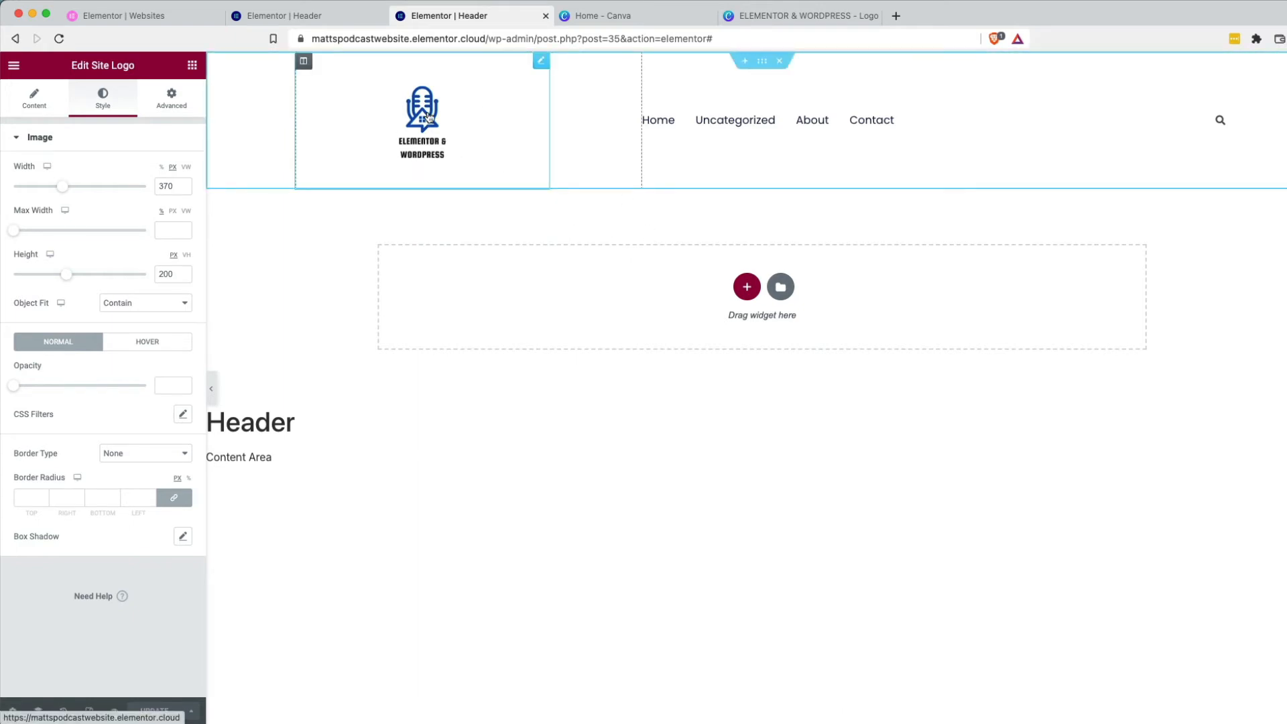
{"action": "left_click", "coordinate": [601, 15]}
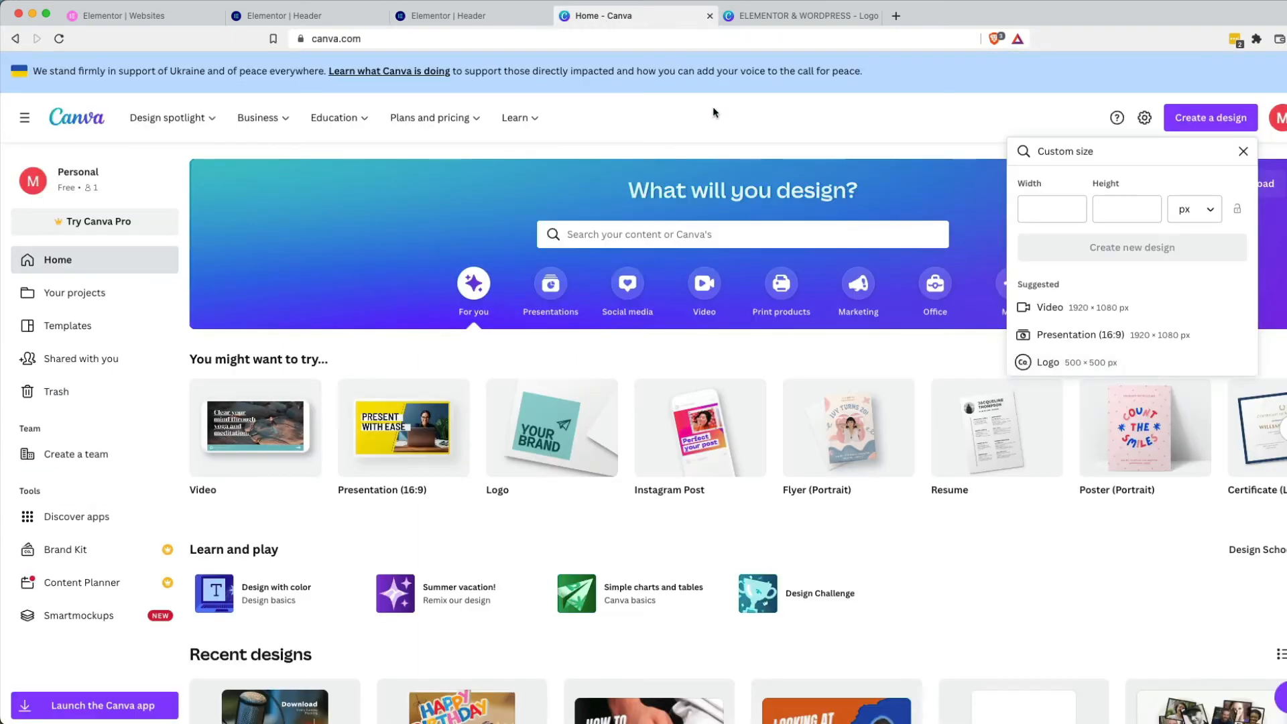
Switch to the ELEMENTOR & WORDPRESS – Logo design tab.
{"action": "left_click", "coordinate": [774, 14]}
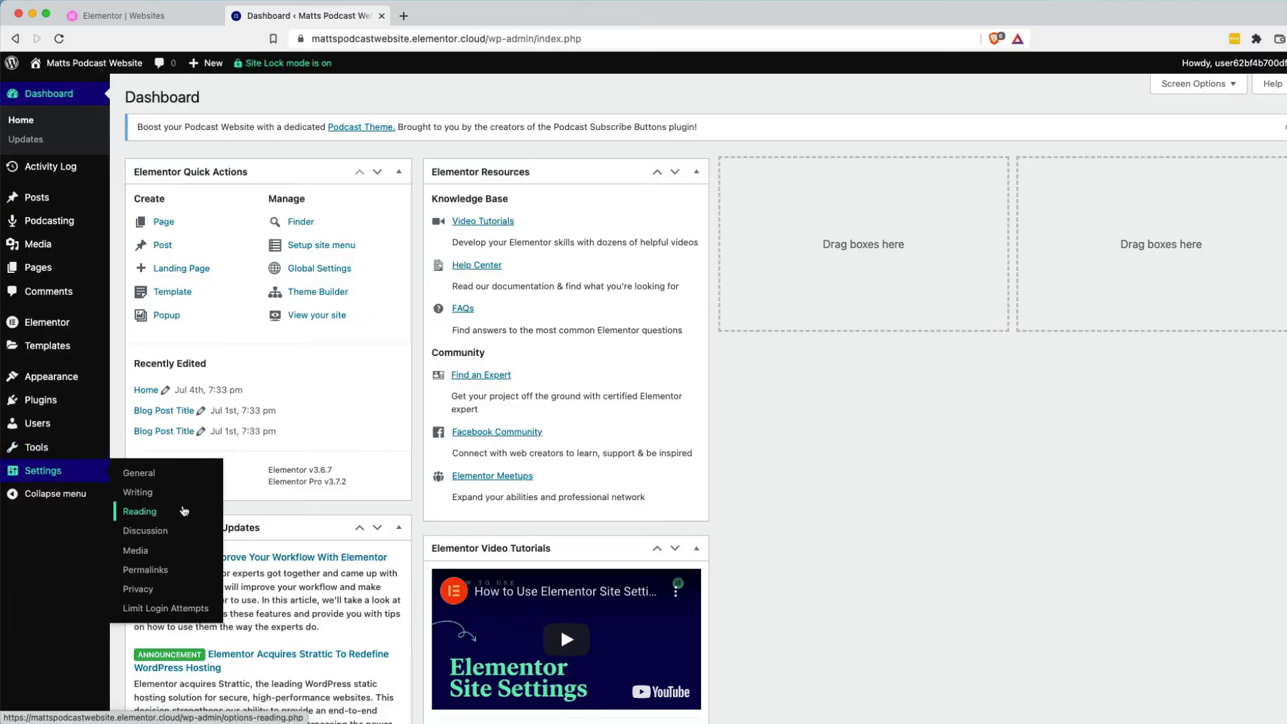
Open the Primary podcast subscribe button's edit page from Tools > Podcast Subscribe Buttons.
{"action": "mouse_move", "coordinate": [54, 461]}
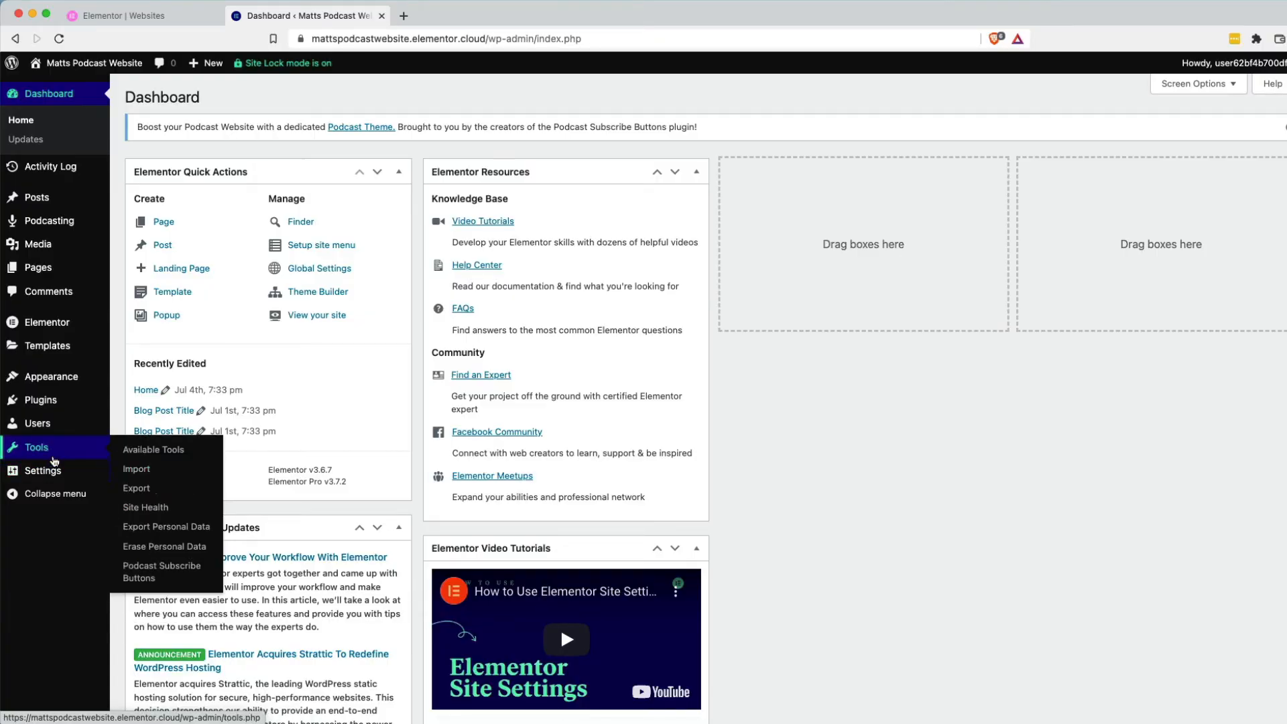
{"action": "left_click", "coordinate": [154, 571]}
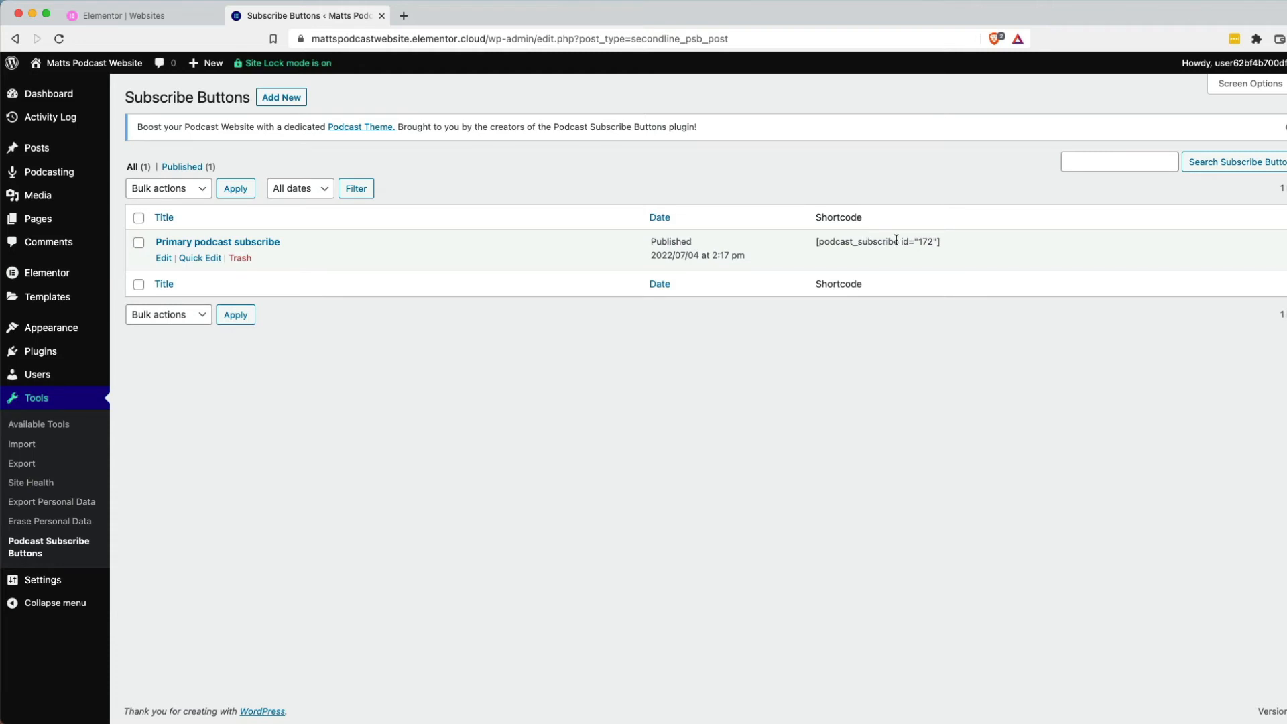
{"action": "left_click", "coordinate": [164, 258]}
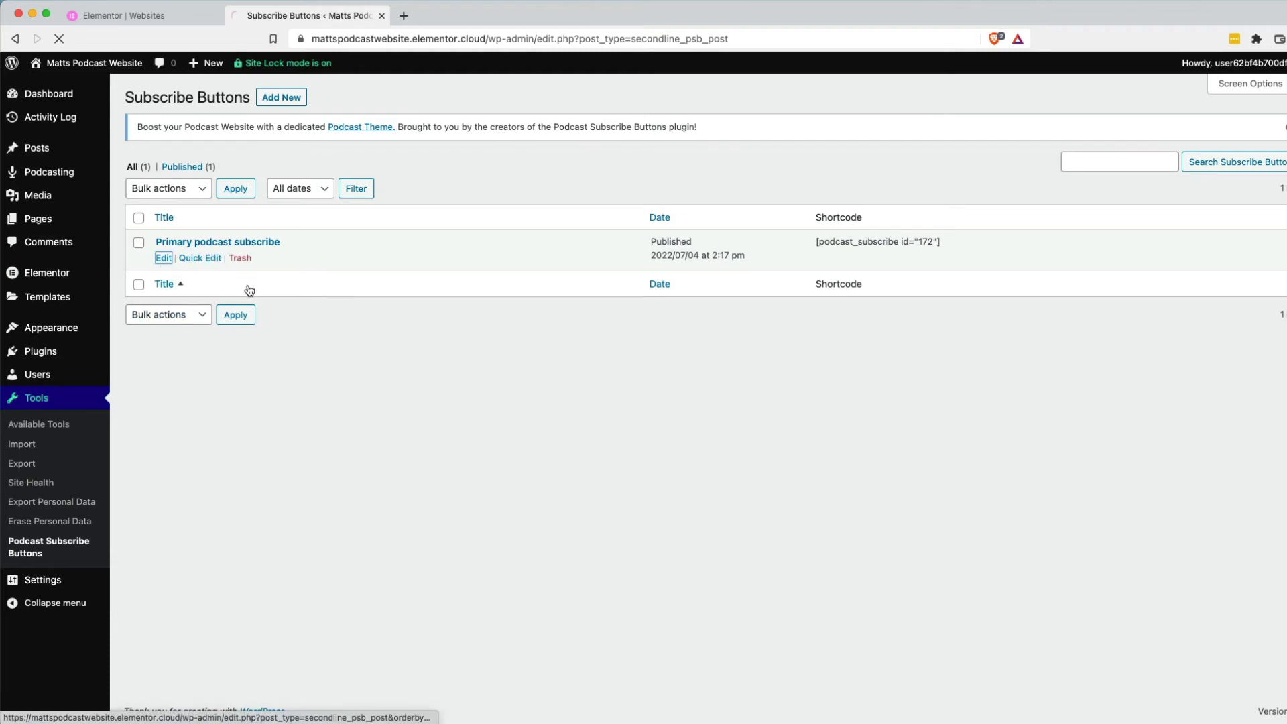
Review the button's platform links, expanding and collapsing the Apple-Podcasts link row.
{"action": "scroll", "coordinate": [308, 333], "scroll_direction": "down", "scroll_amount": 6}
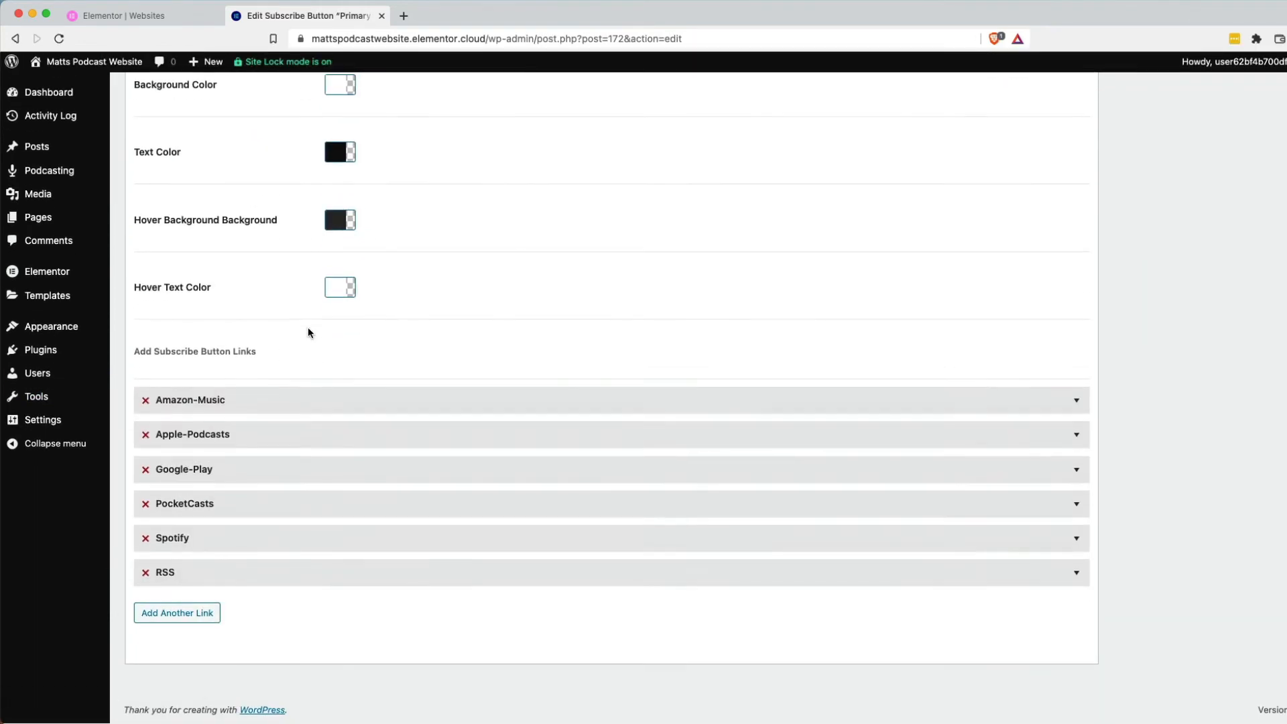
{"action": "scroll", "coordinate": [307, 333], "scroll_direction": "up", "scroll_amount": 3}
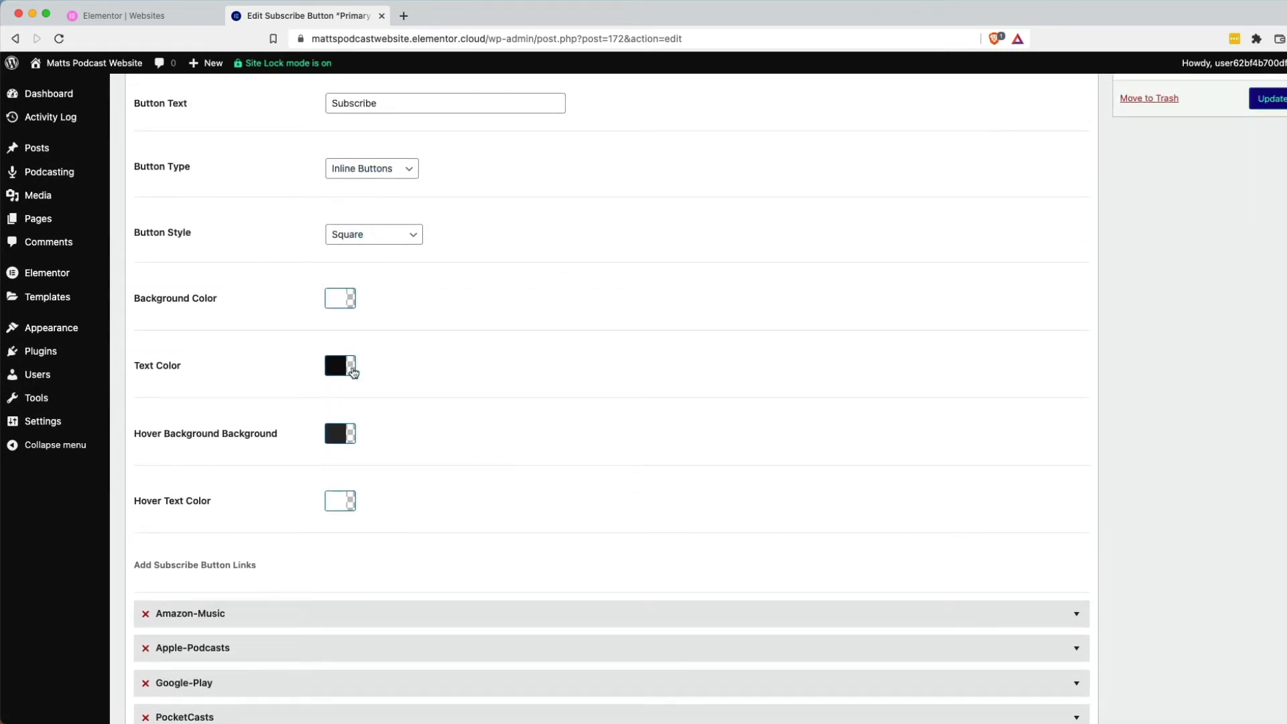
{"action": "scroll", "coordinate": [339, 456], "scroll_direction": "down", "scroll_amount": 2}
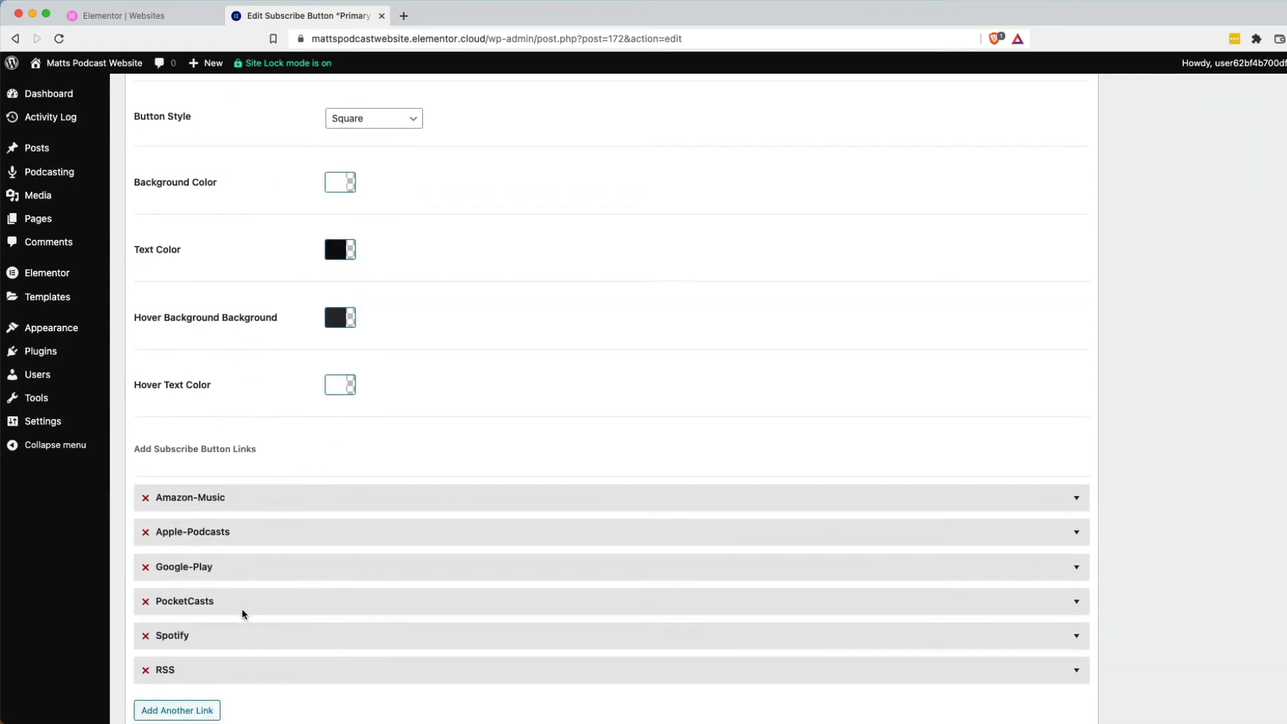
{"action": "left_click", "coordinate": [243, 539]}
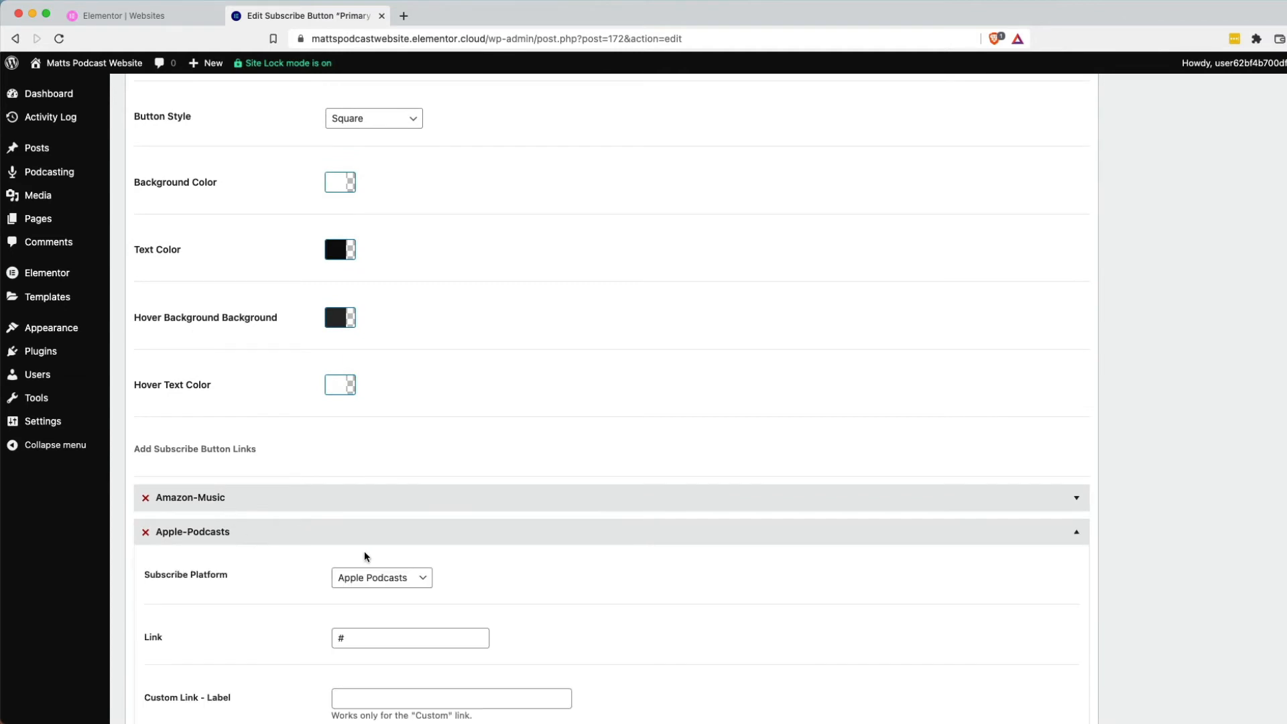
{"action": "scroll", "coordinate": [366, 552], "scroll_direction": "down", "scroll_amount": 5}
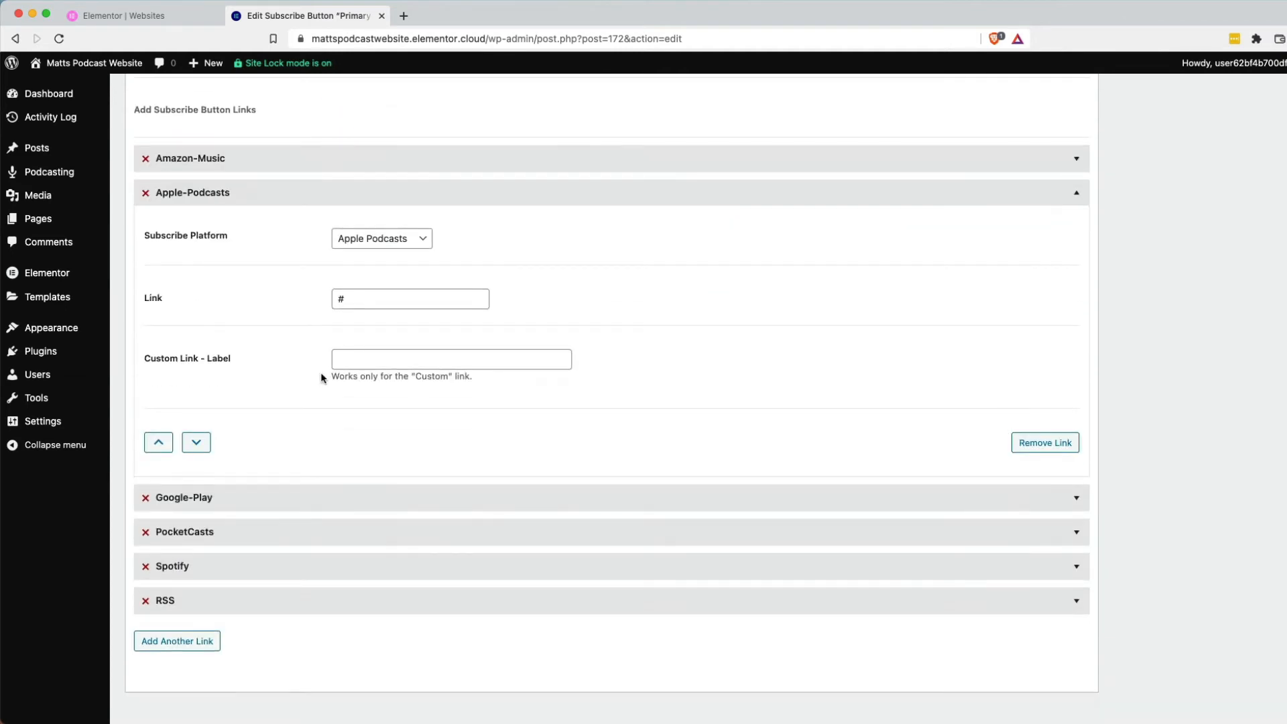
{"action": "left_click", "coordinate": [252, 192]}
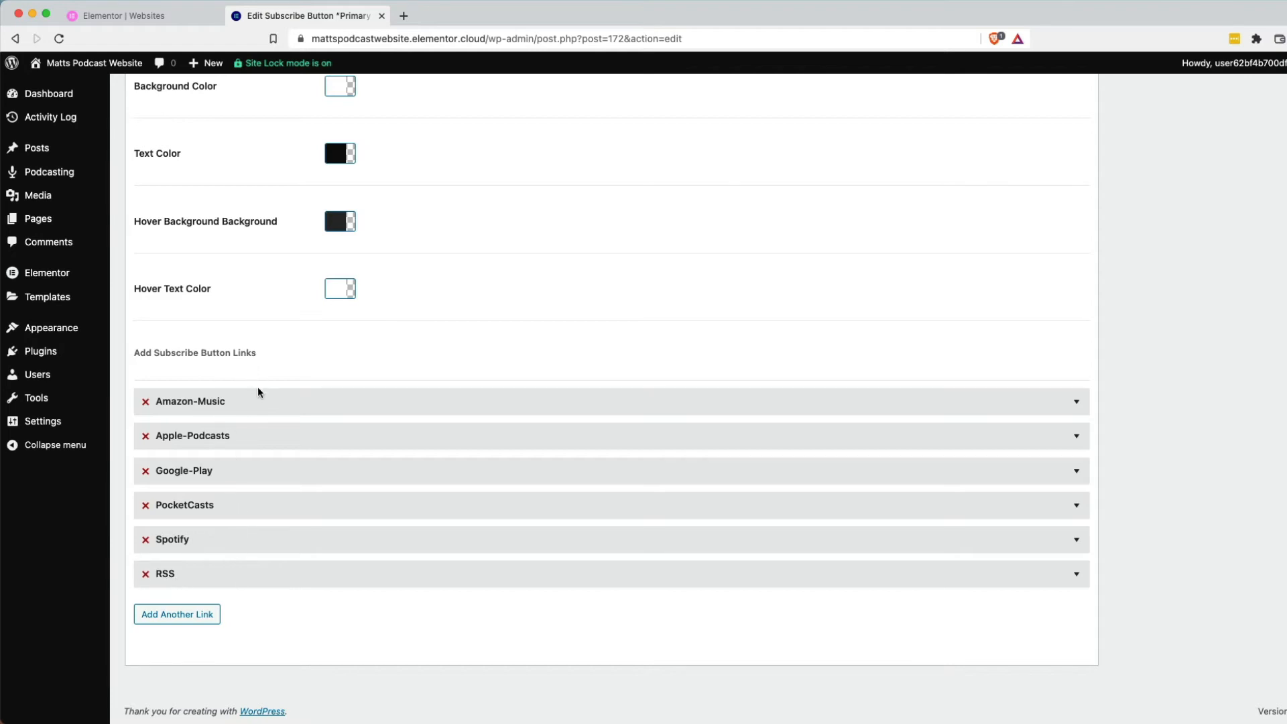
{"action": "scroll", "coordinate": [311, 387], "scroll_direction": "up", "scroll_amount": 8}
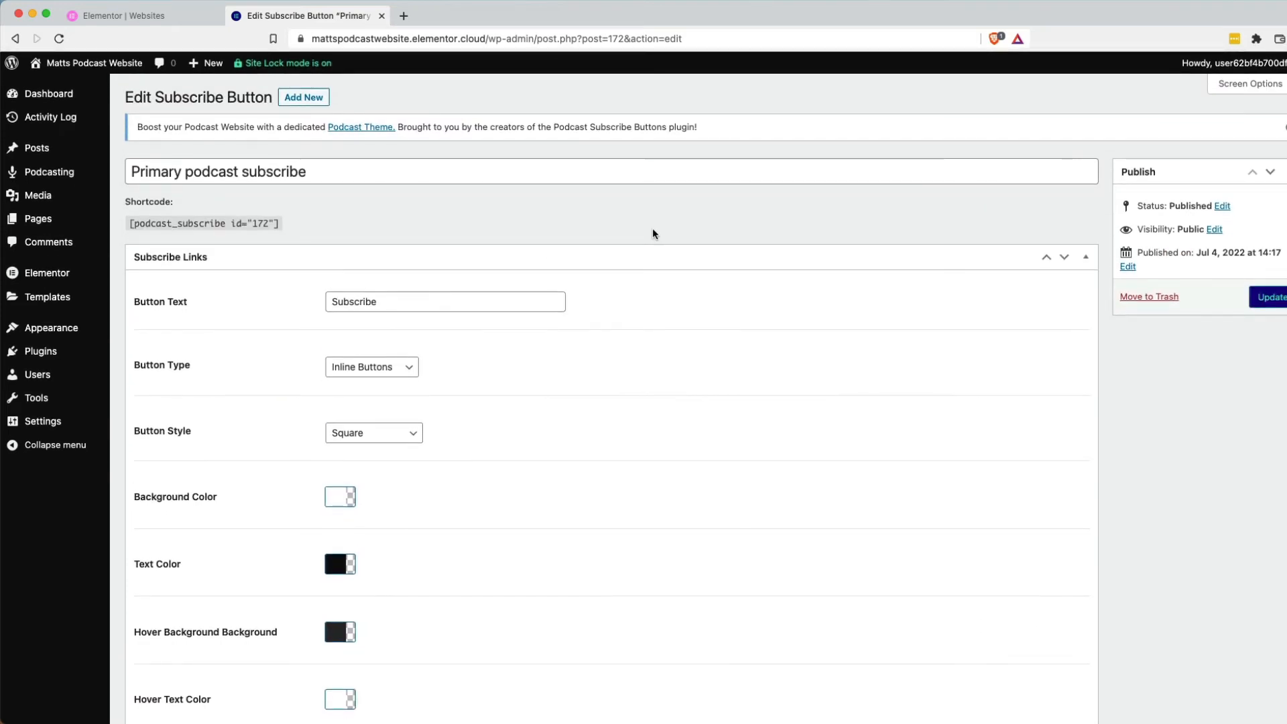
Select the [podcast_subscribe id="172"] shortcode, then open the Home page in Elementor.
{"action": "double_click", "coordinate": [253, 224]}
{"action": "triple_click", "coordinate": [254, 224]}
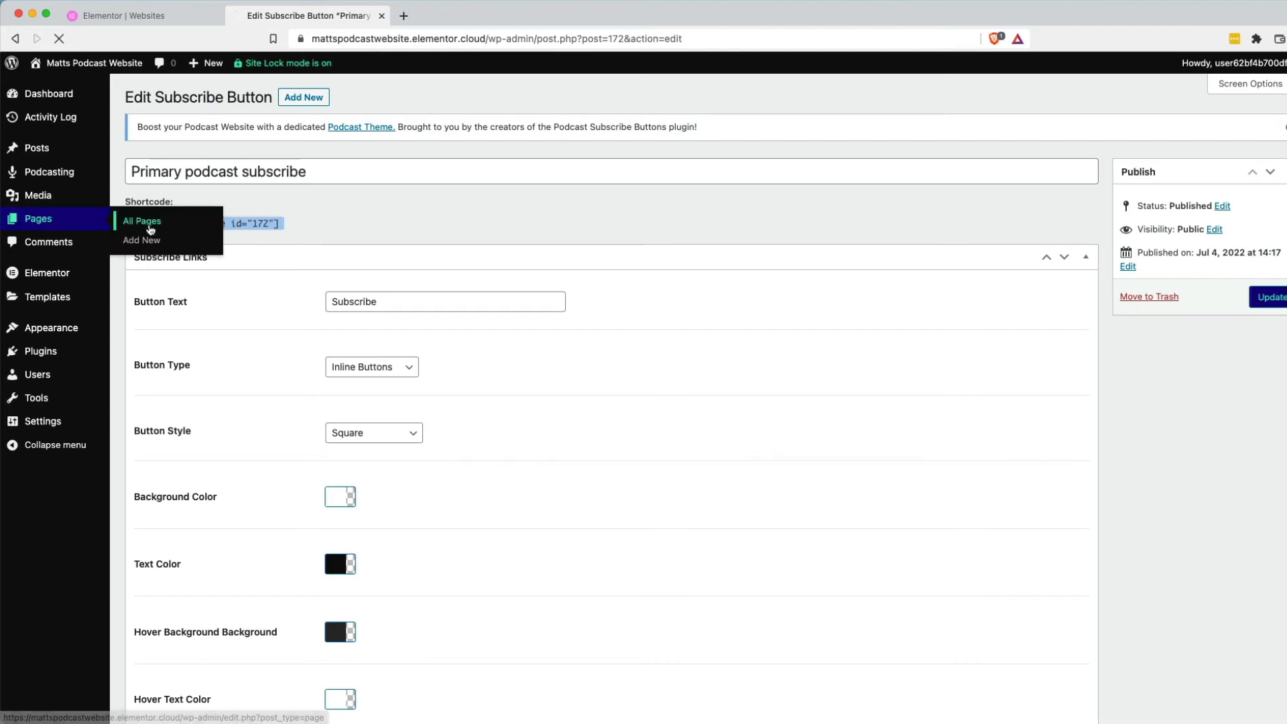
{"action": "left_click", "coordinate": [144, 223]}
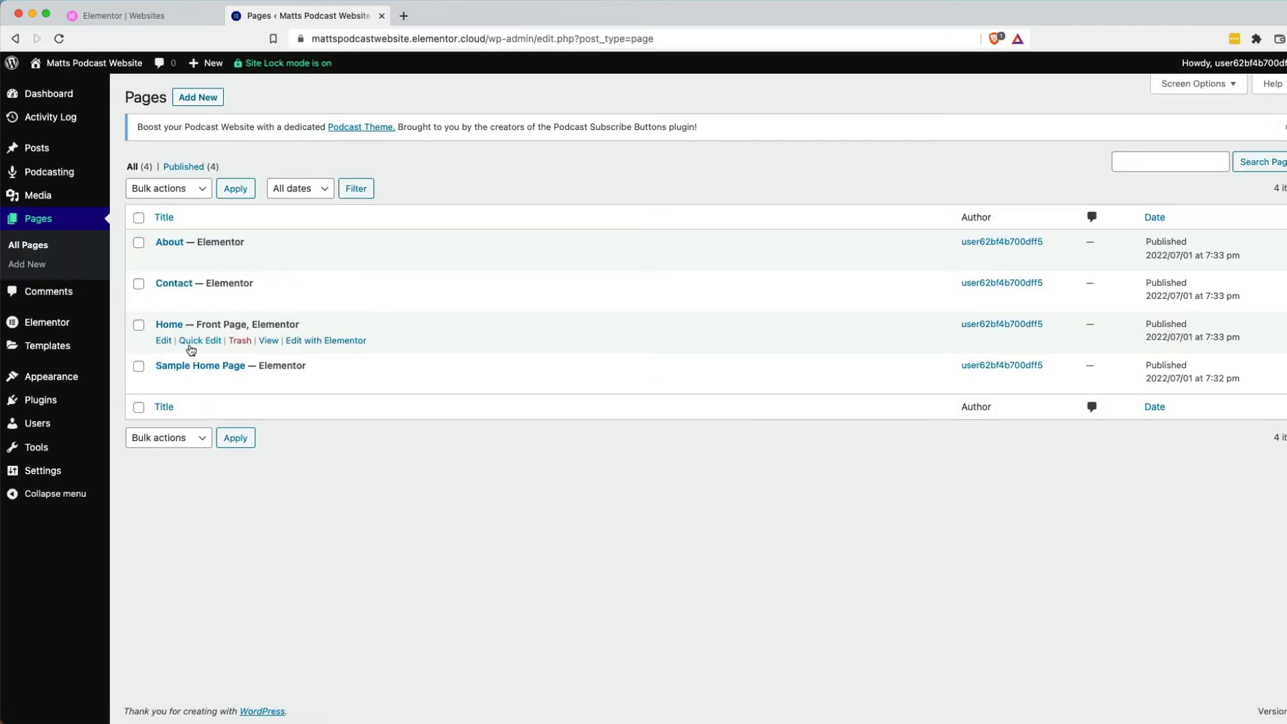
{"action": "left_click", "coordinate": [334, 342]}
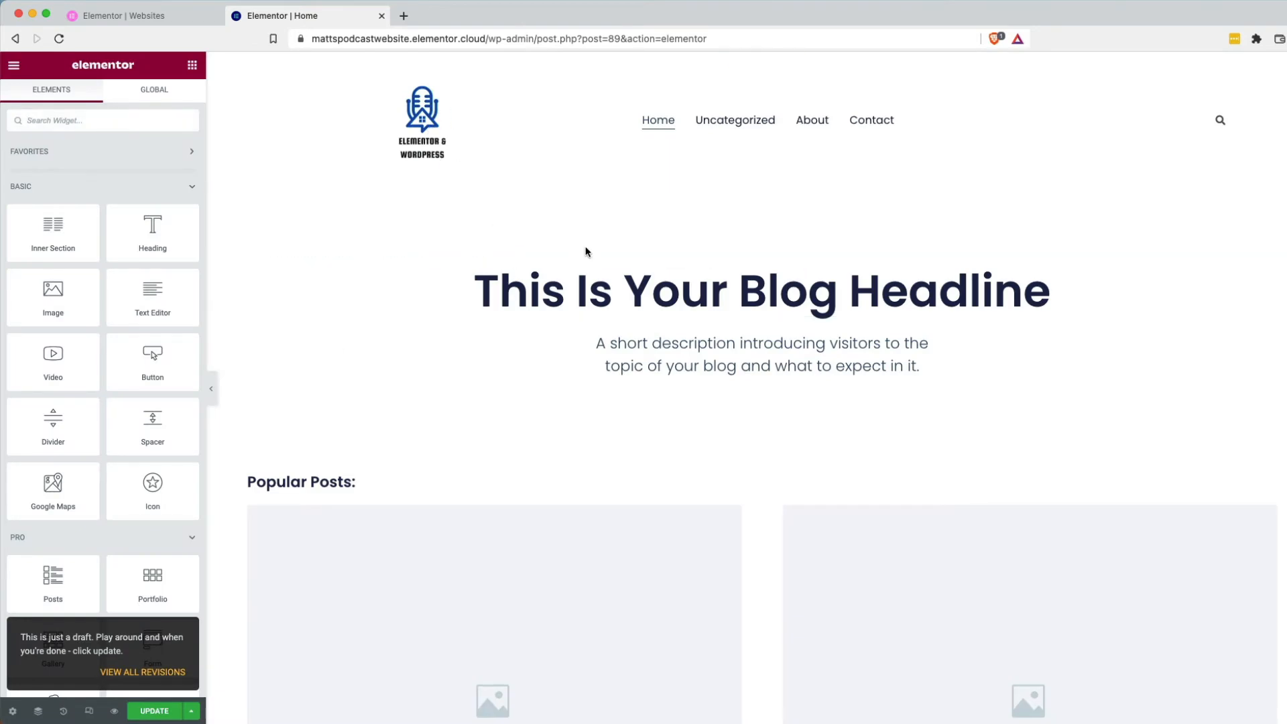
Replace the hero headline with 'The best Elementor & WordPress podcast for agency owners', then select the description.
{"action": "triple_click", "coordinate": [877, 296]}
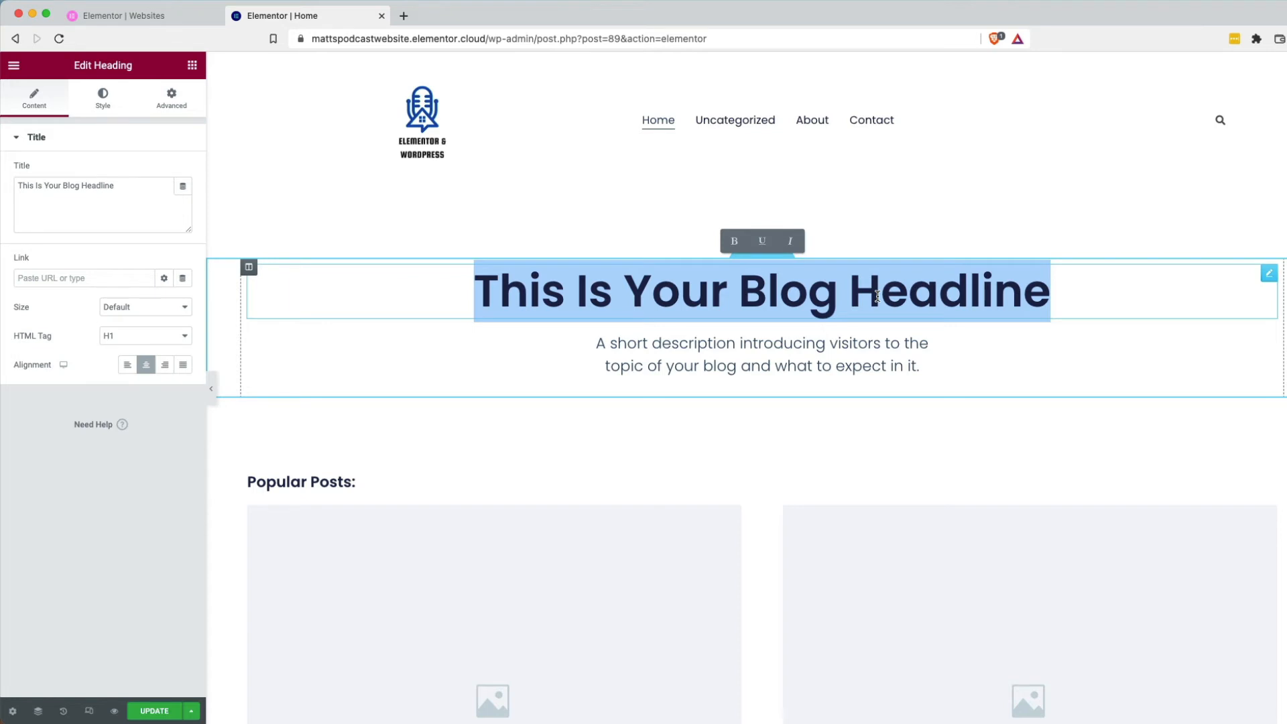
{"action": "type", "text": "The bes"}
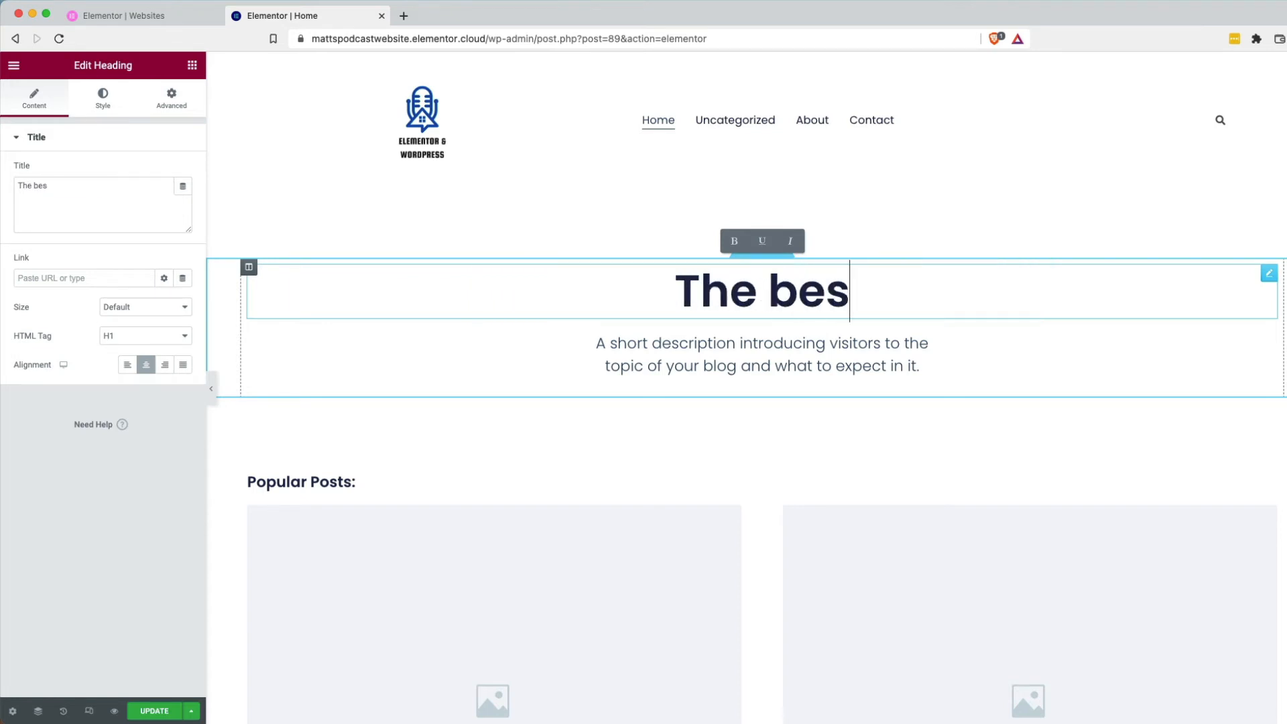
{"action": "type", "text": "t Elementor +"}
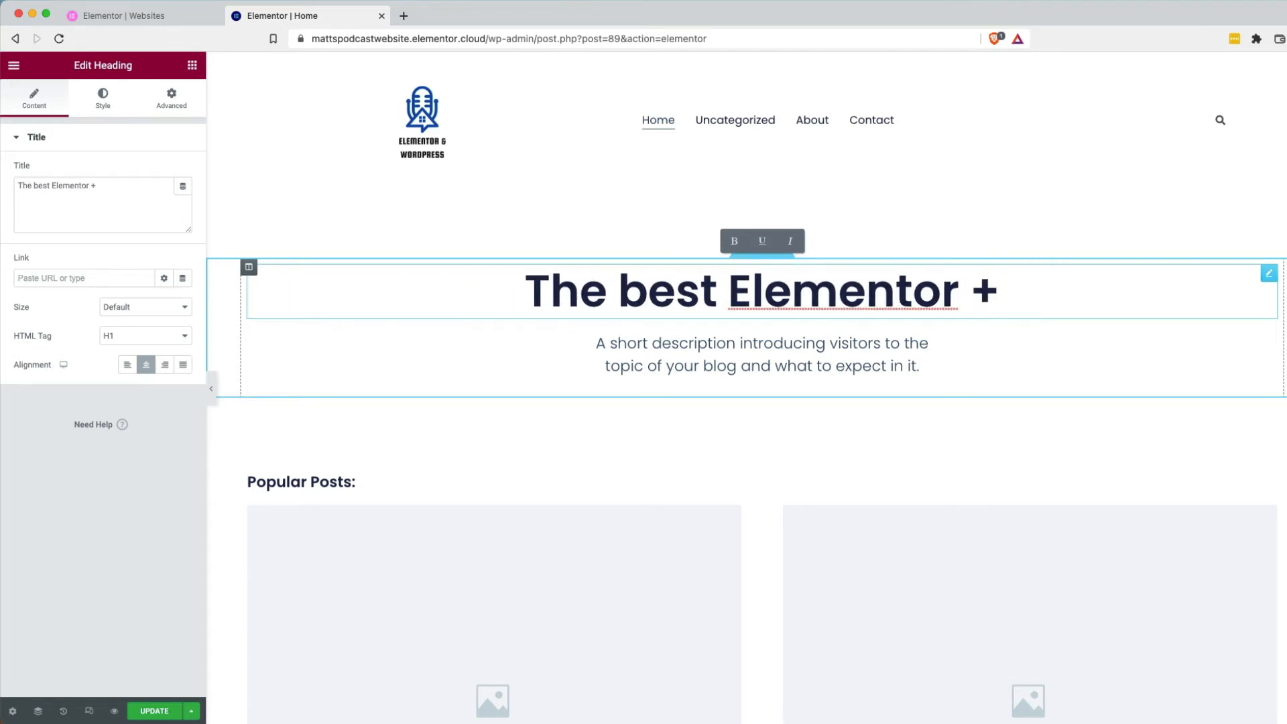
{"action": "key", "text": "BackSpace"}
{"action": "type", "text": "& Wrod"}
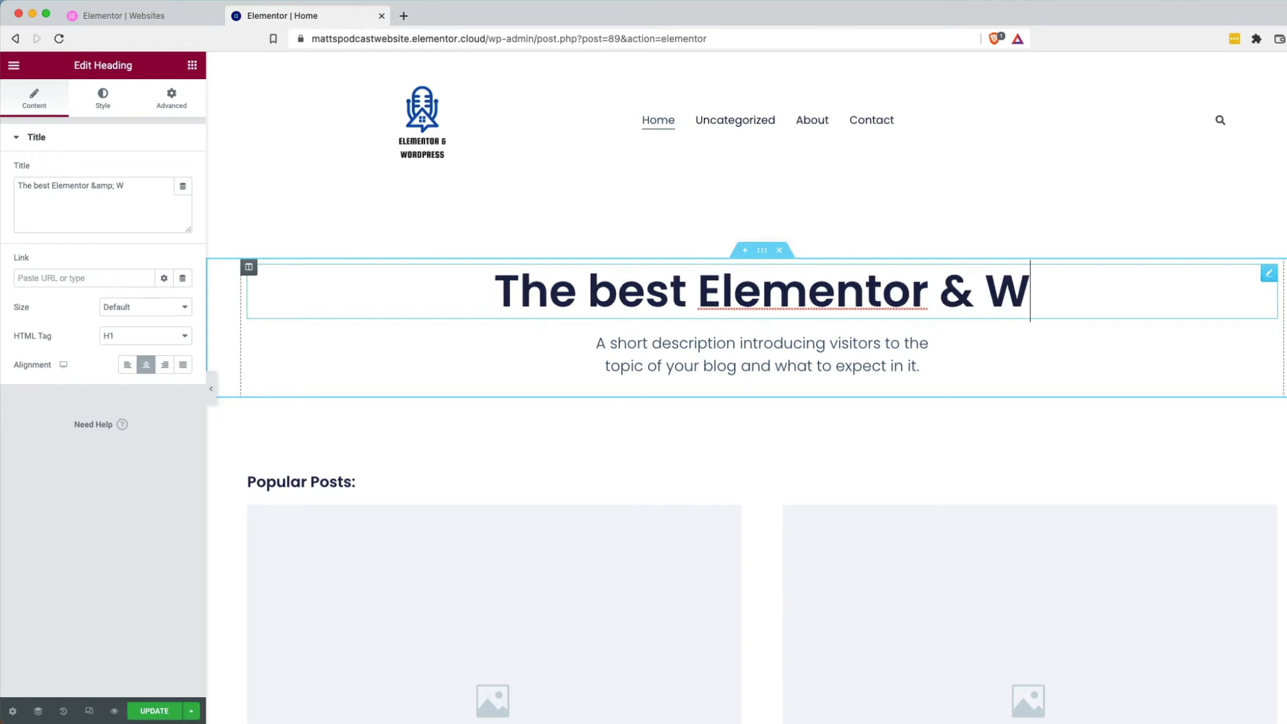
{"action": "key", "text": "BackSpace"}
{"action": "key", "text": "BackSpace"}
{"action": "key", "text": "BackSpace"}
{"action": "type", "text": "ordPress pdocas"}
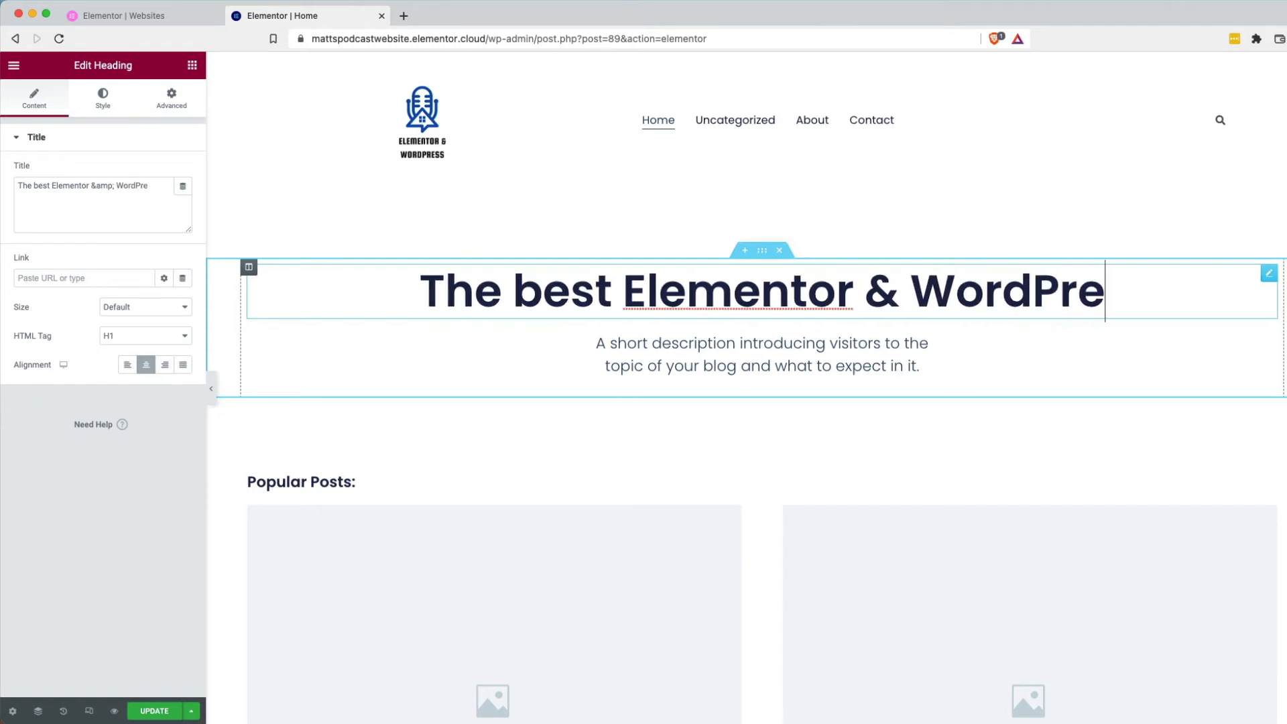
{"action": "key", "text": "BackSpace"}
{"action": "key", "text": "BackSpace"}
{"action": "key", "text": "BackSpace"}
{"action": "key", "text": "BackSpace"}
{"action": "key", "text": "BackSpace"}
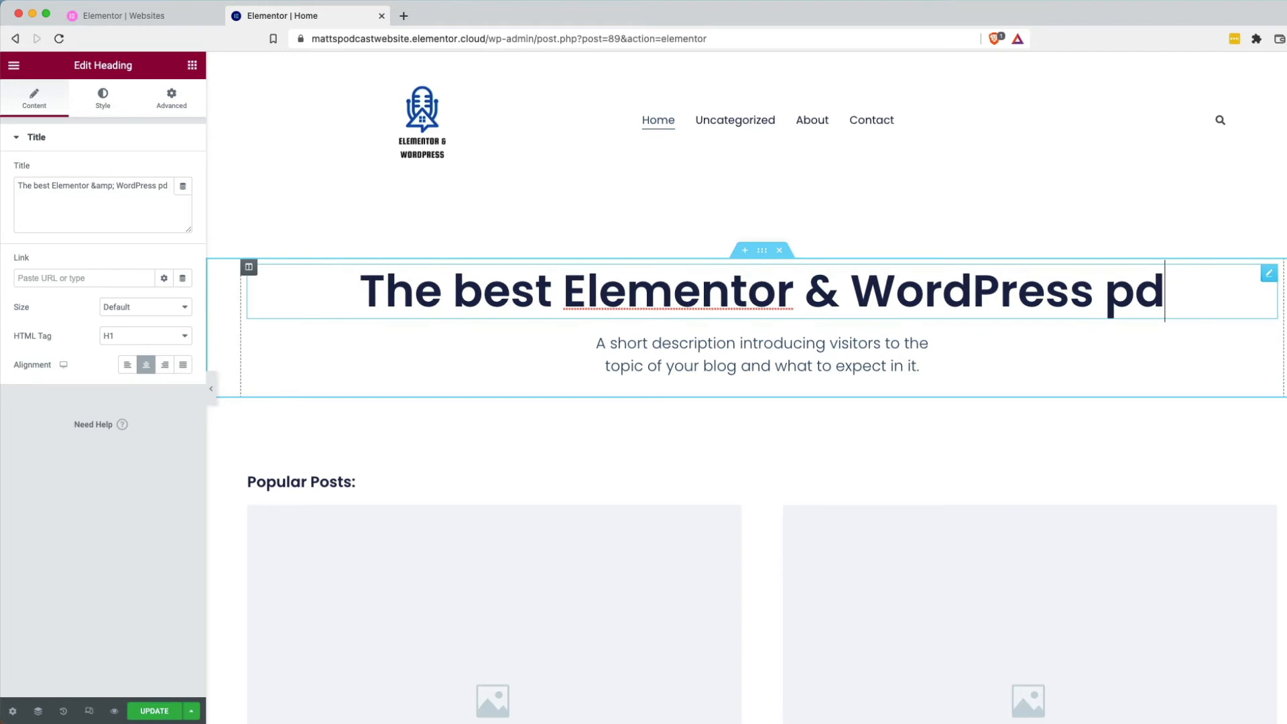
{"action": "type", "text": "odcast for"}
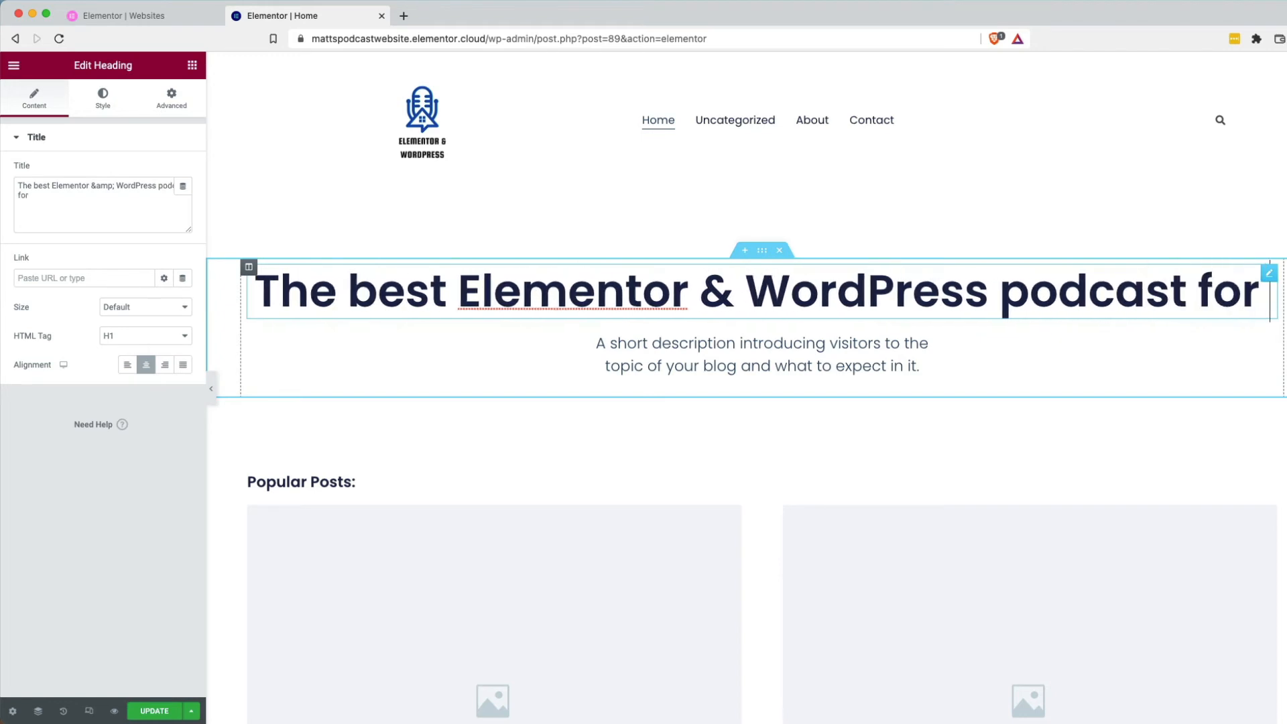
{"action": "type", "text": " agency ow"}
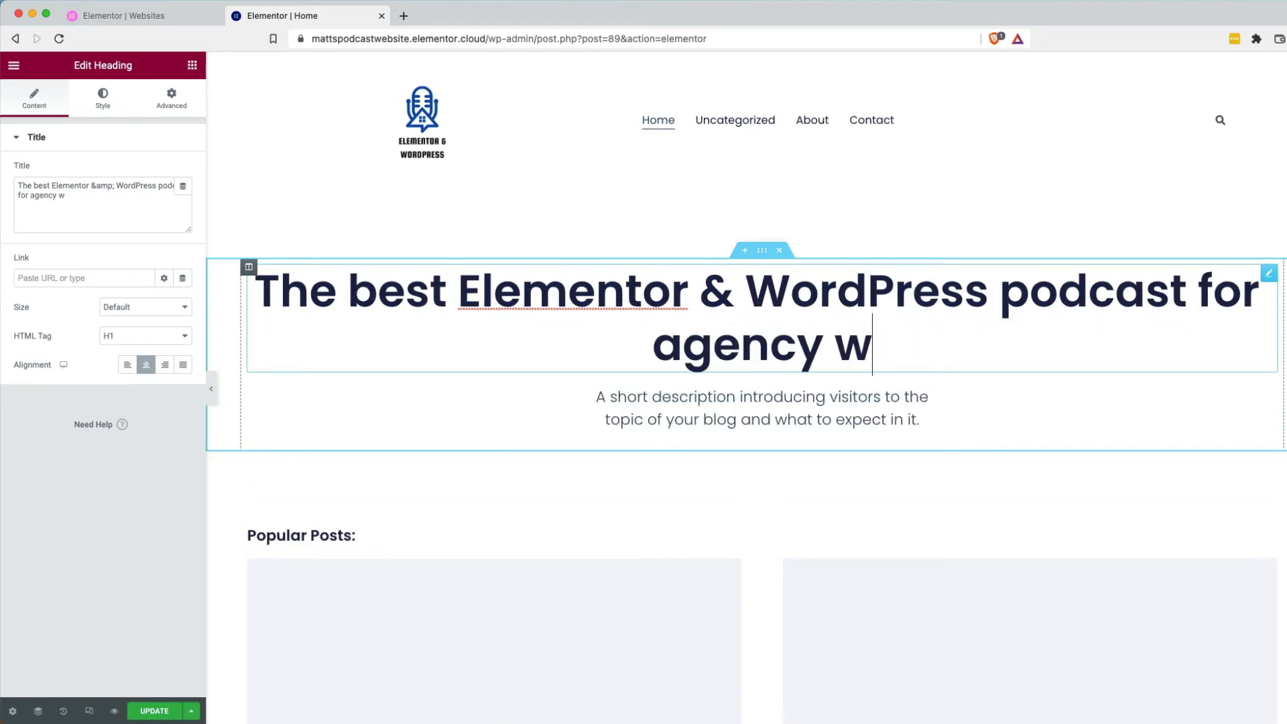
{"action": "key", "text": "BackSpace"}
{"action": "type", "text": "owners"}
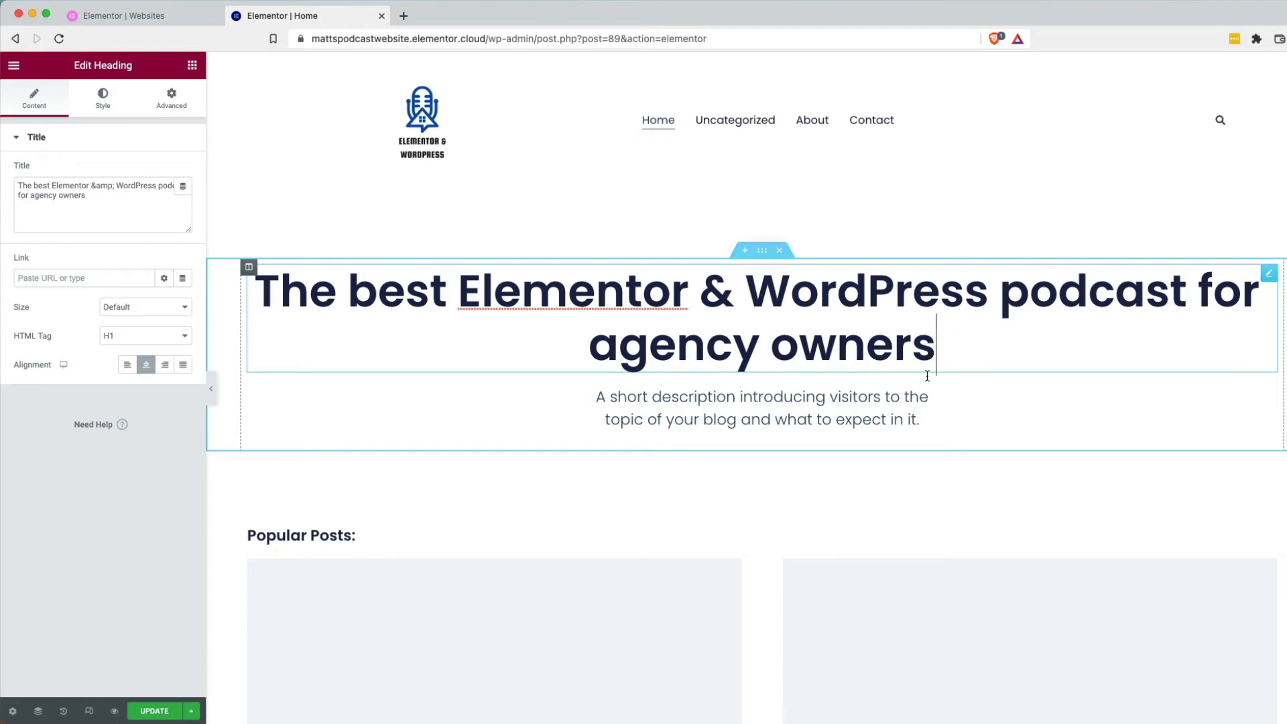
{"action": "left_click", "coordinate": [816, 388]}
{"action": "triple_click", "coordinate": [809, 396]}
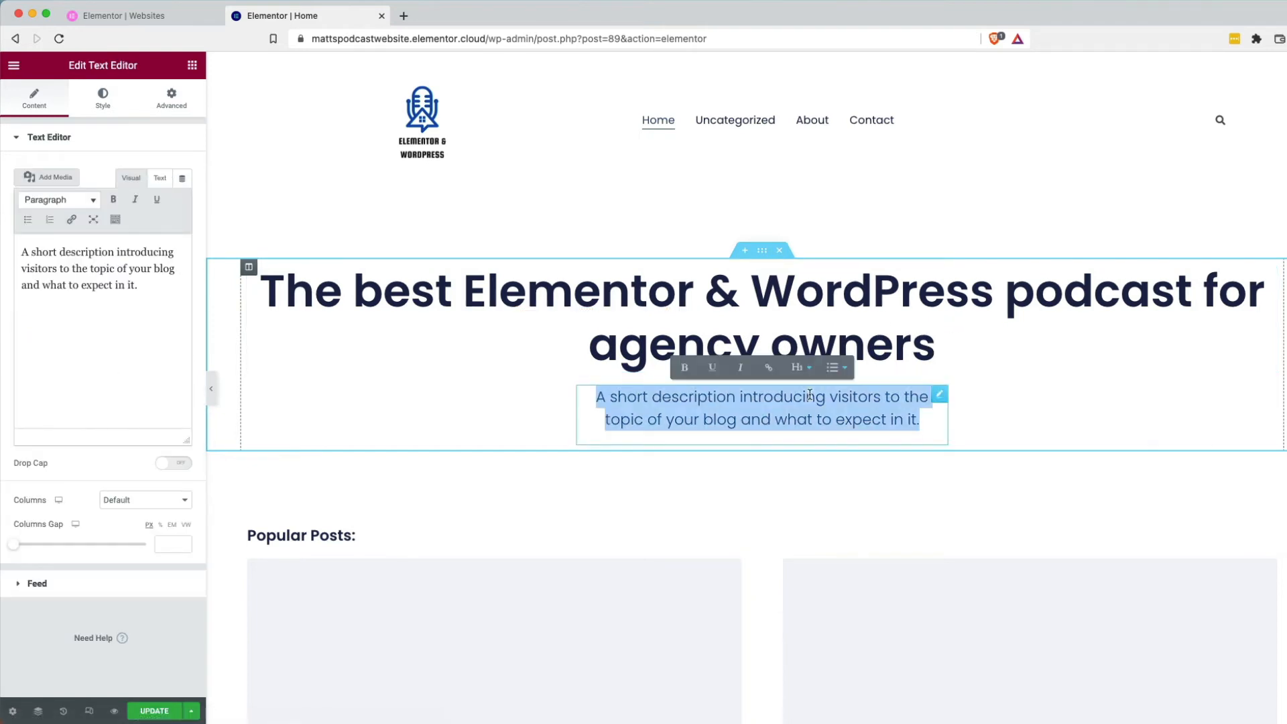
Type 'We publish every Wednesday at 8am!' as the hero subtitle, fixing the Wednesday typo.
{"action": "type", "text": "We publish e"}
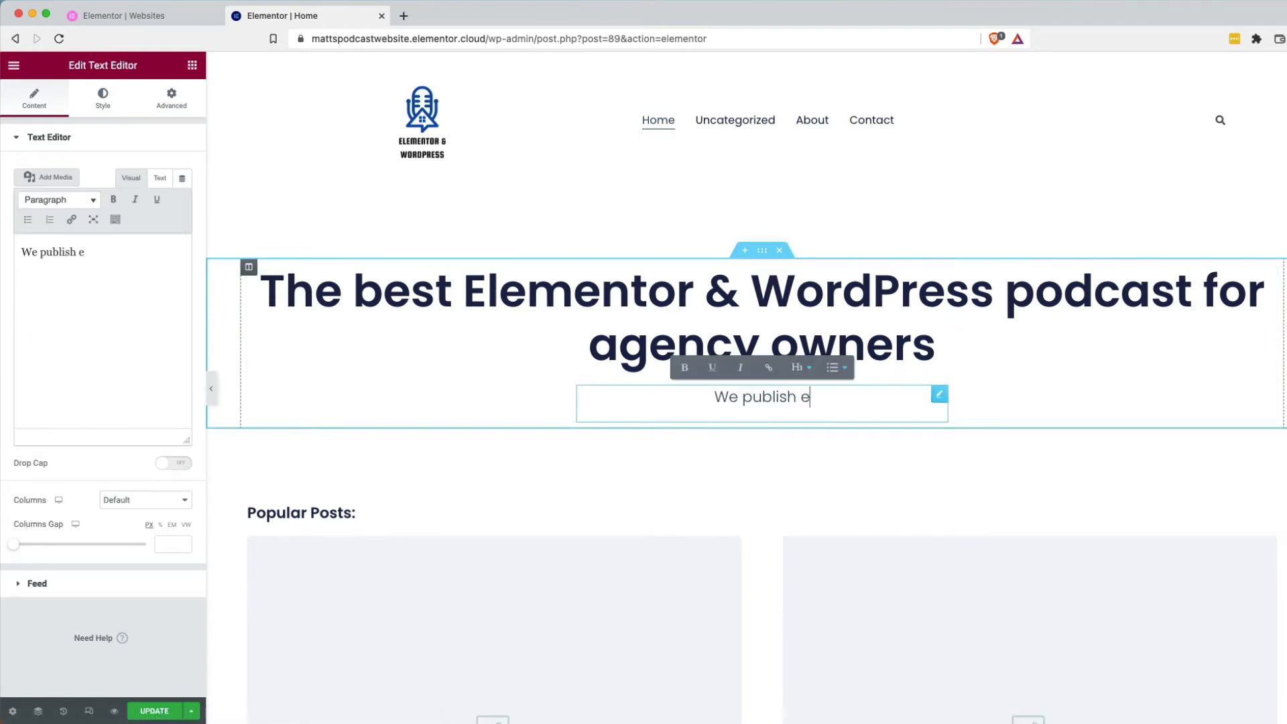
{"action": "type", "text": "very Wede"}
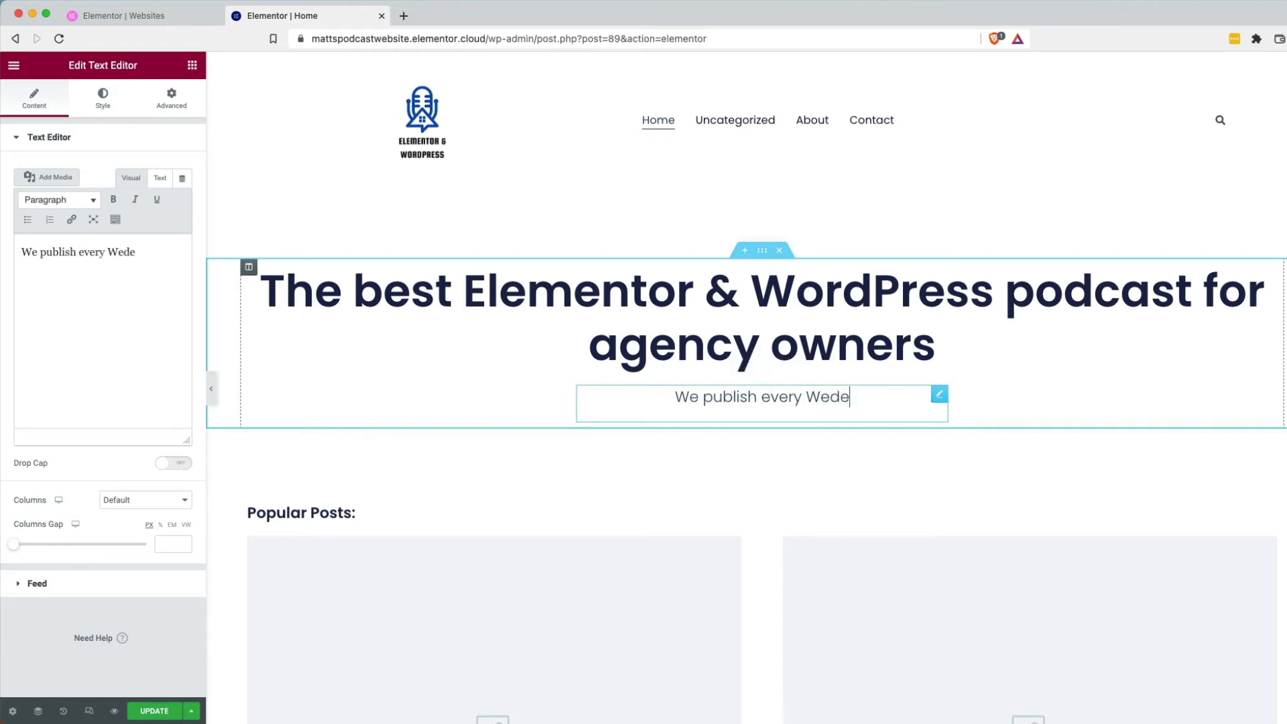
{"action": "key", "text": "BackSpace"}
{"action": "type", "text": "nesday at "}
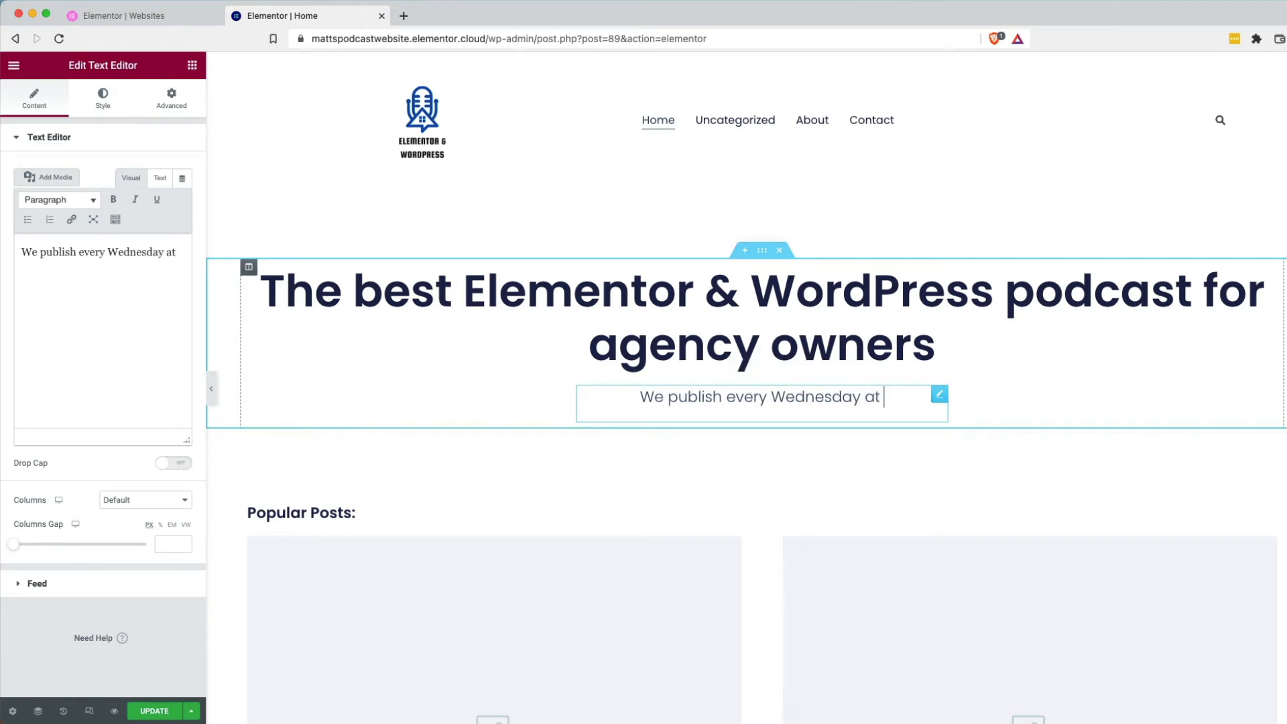
{"action": "type", "text": "8am!"}
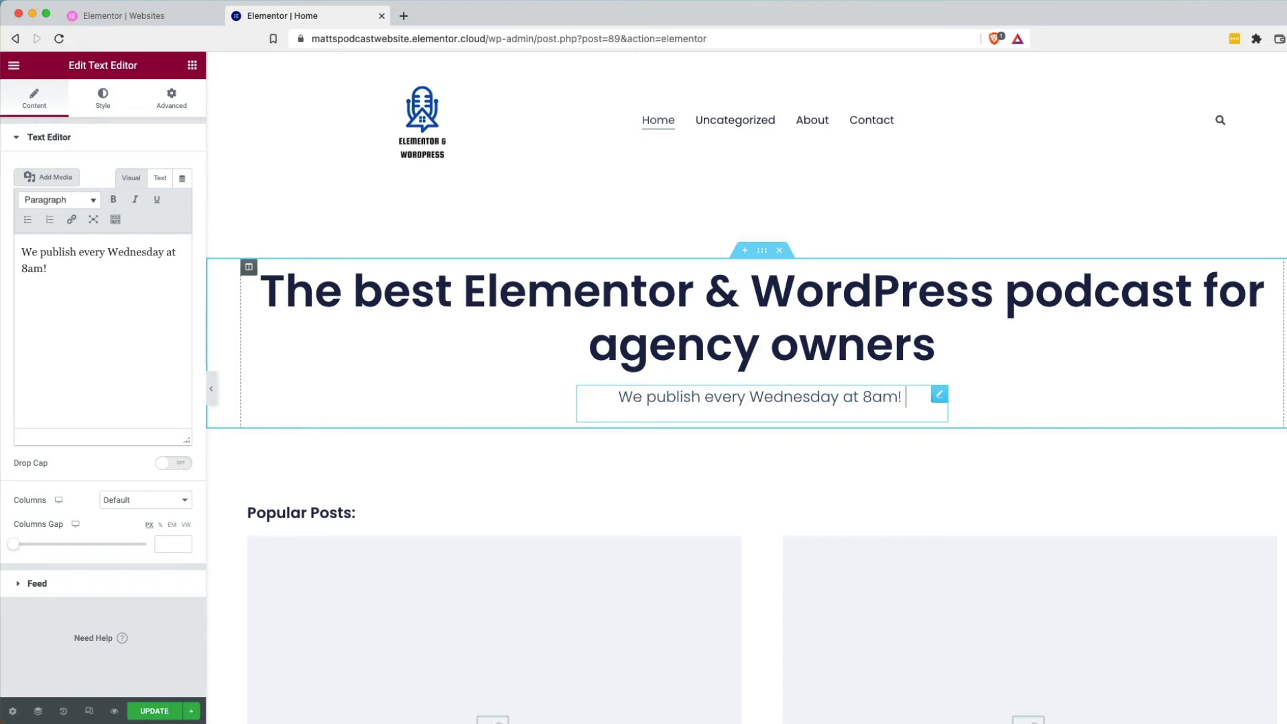
{"action": "left_click", "coordinate": [872, 210]}
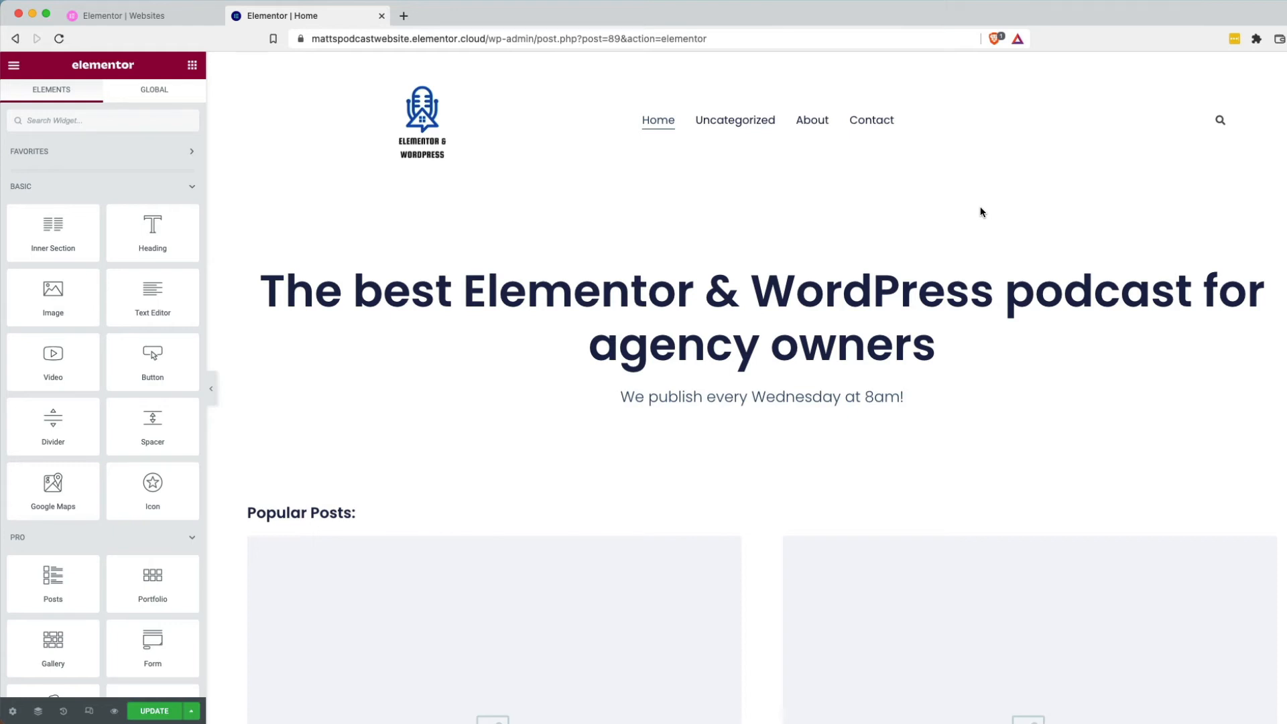
Retype the heading's second line as 'small business owners', correcting the 'busniess' misspelling.
{"action": "left_click_drag", "start_coordinate": [590, 344], "coordinate": [928, 332]}
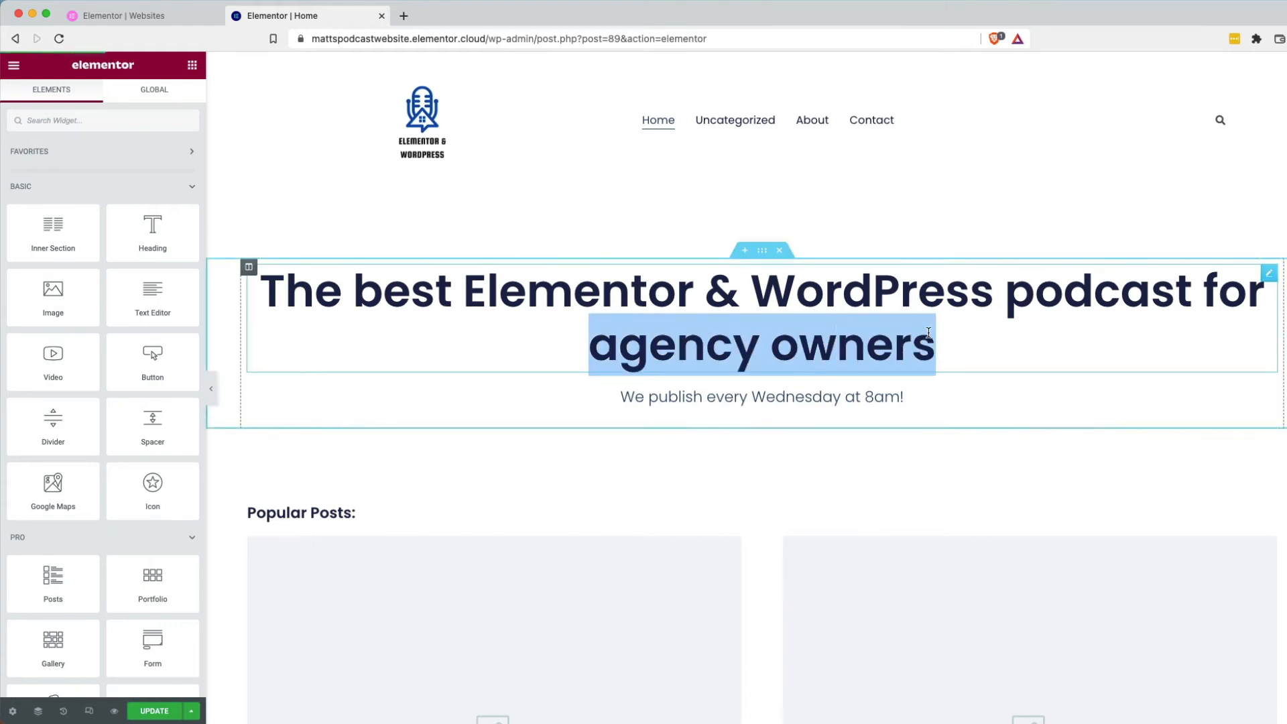
{"action": "type", "text": "small"}
{"action": "key", "text": "shift+super+Left"}
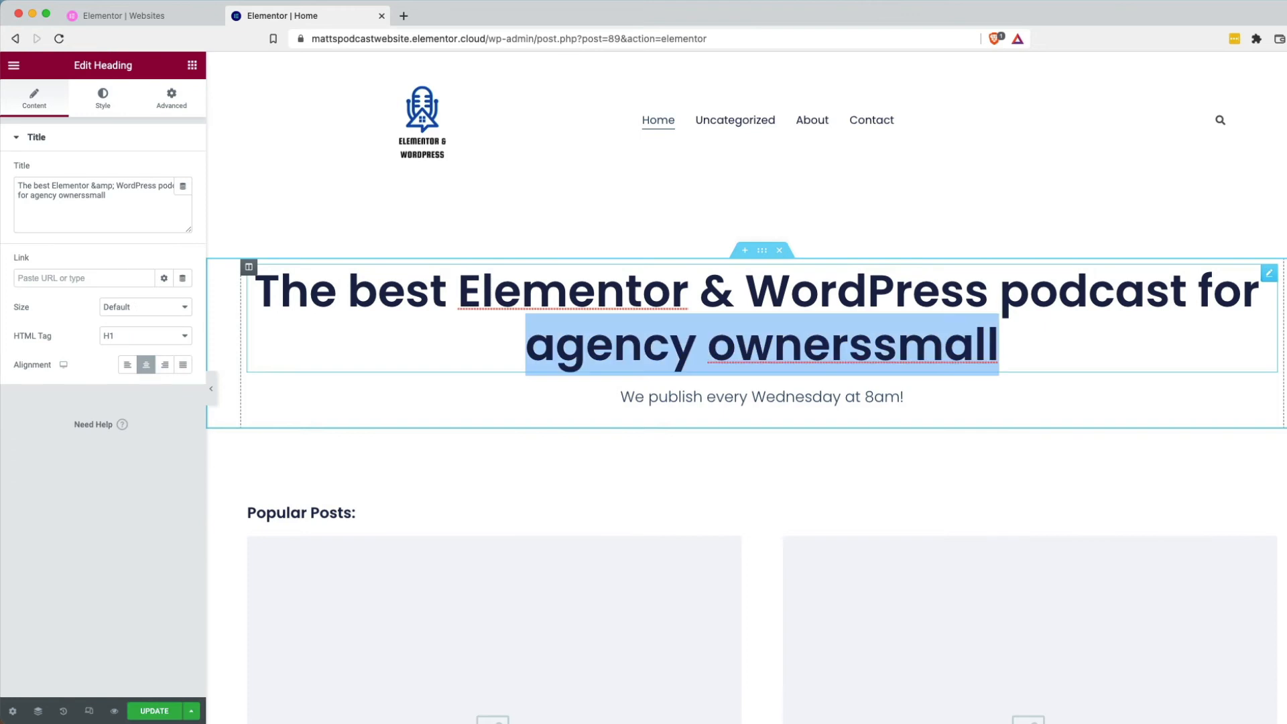
{"action": "type", "text": "small busniess"}
{"action": "key", "text": "BackSpace"}
{"action": "key", "text": "BackSpace"}
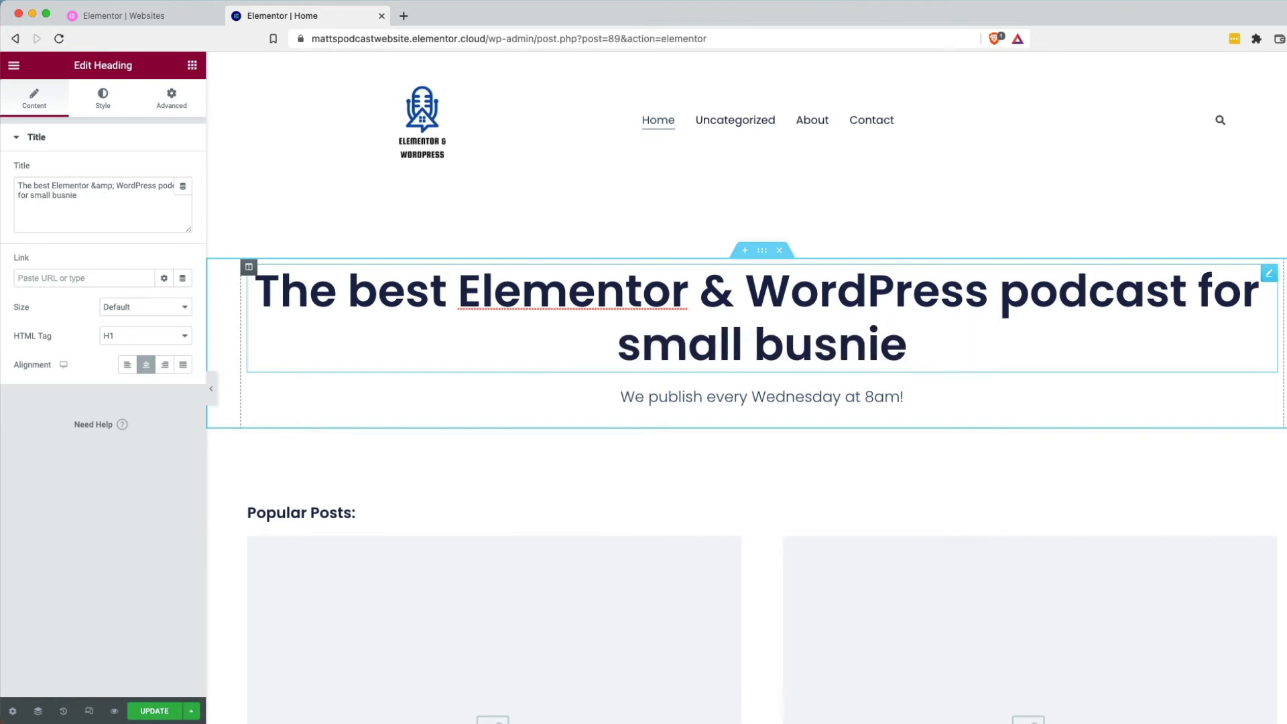
{"action": "type", "text": "ss owners"}
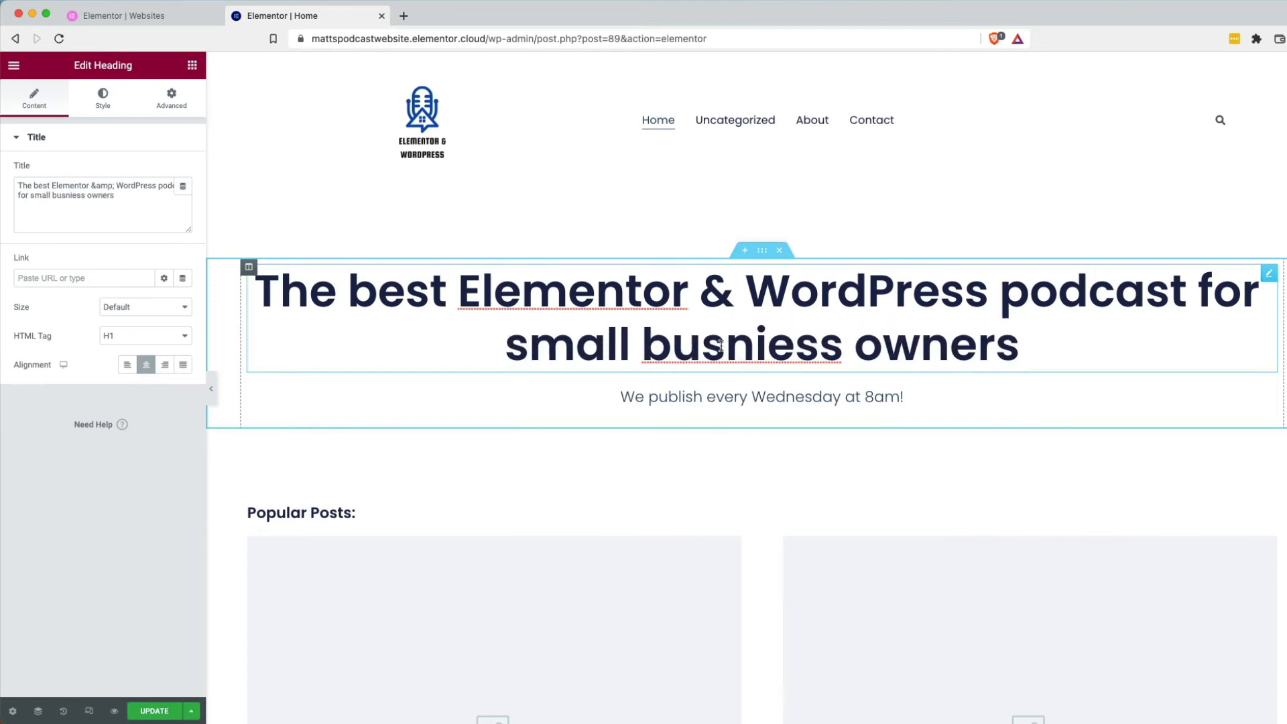
{"action": "left_click_drag", "start_coordinate": [725, 345], "coordinate": [756, 345]}
{"action": "type", "text": "in"}
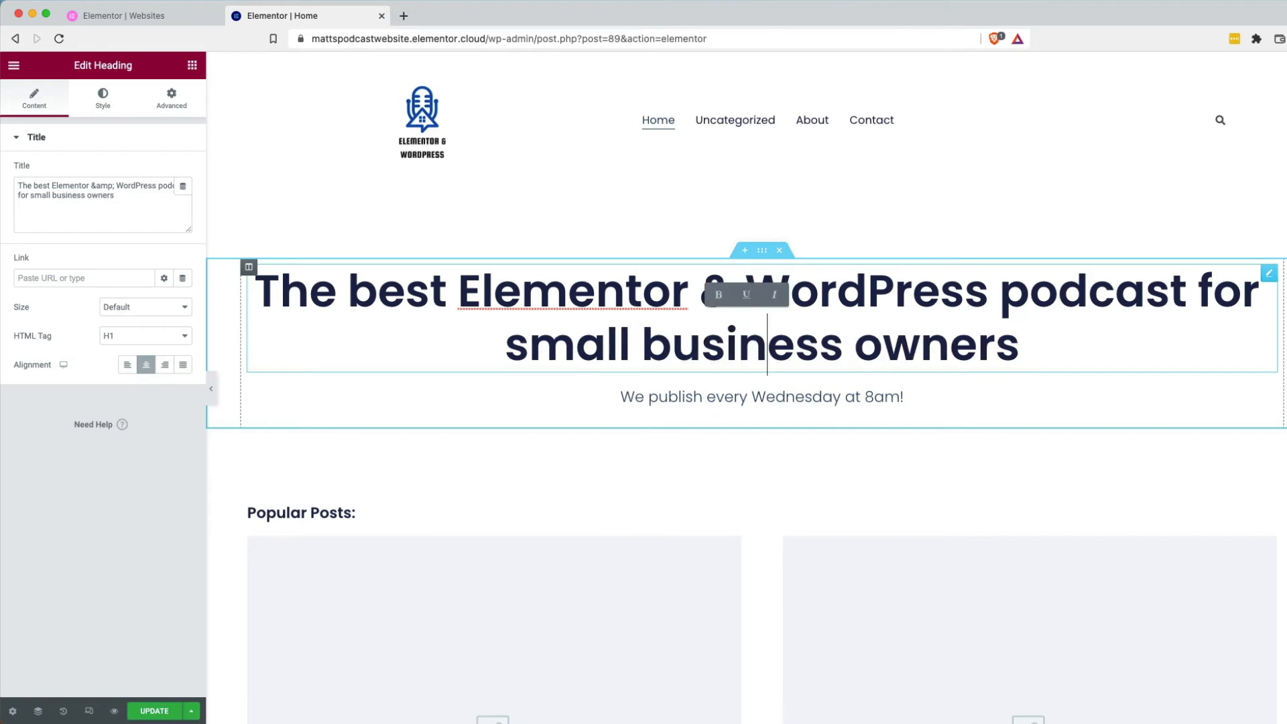
{"action": "left_click", "coordinate": [877, 201]}
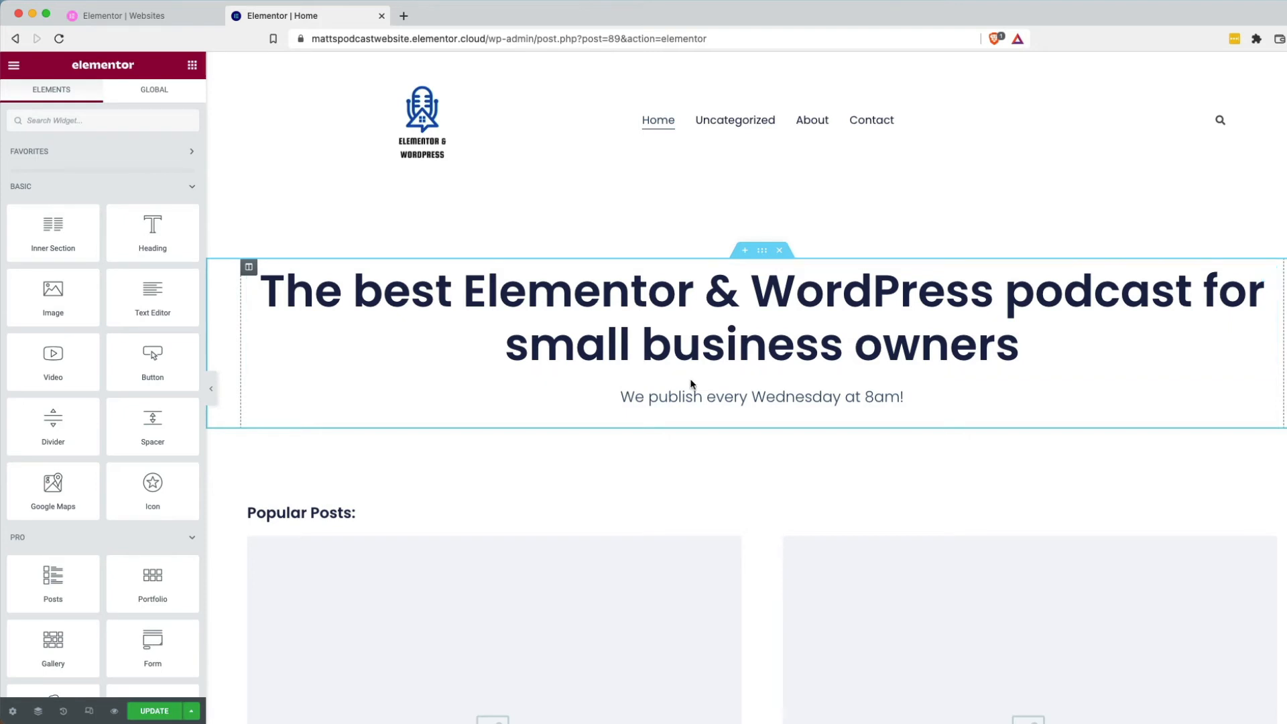
Replace 'small business owners' in the heading with 'agency owners.' and return to the widget list.
{"action": "left_click_drag", "start_coordinate": [1017, 345], "coordinate": [511, 347]}
{"action": "type", "text": "agency"}
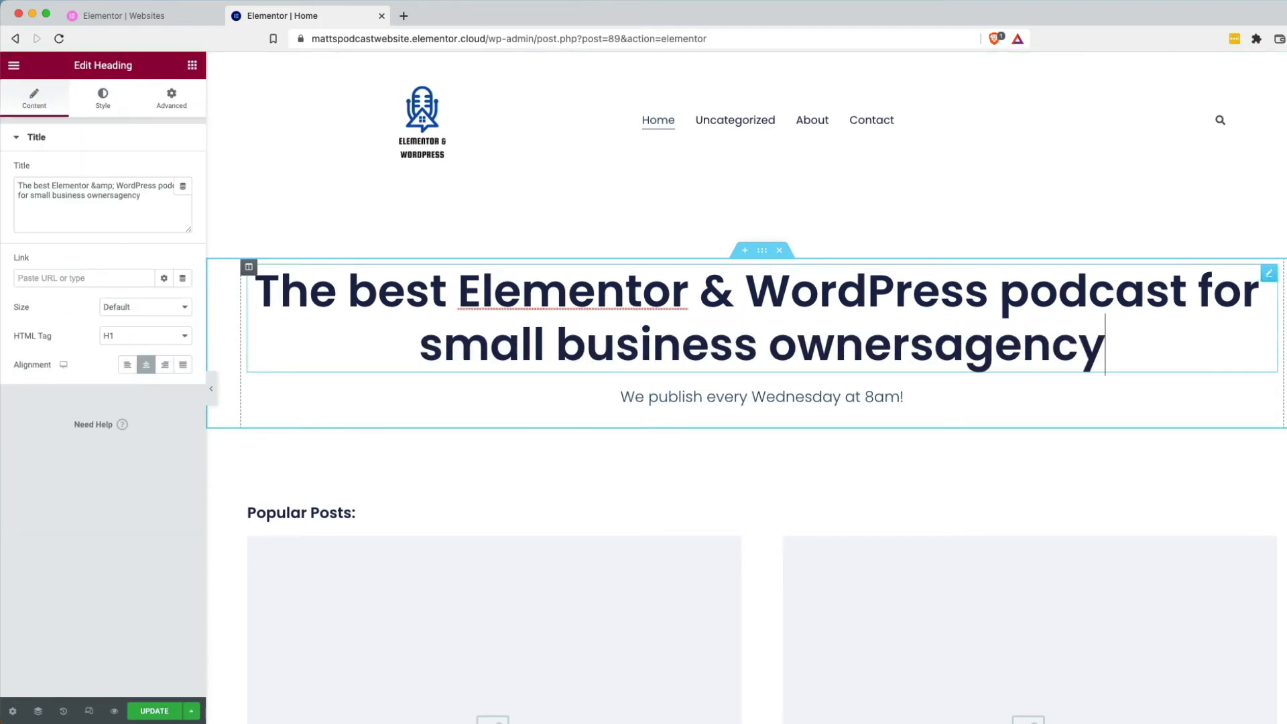
{"action": "key", "text": "shift+Home"}
{"action": "type", "text": "agen"}
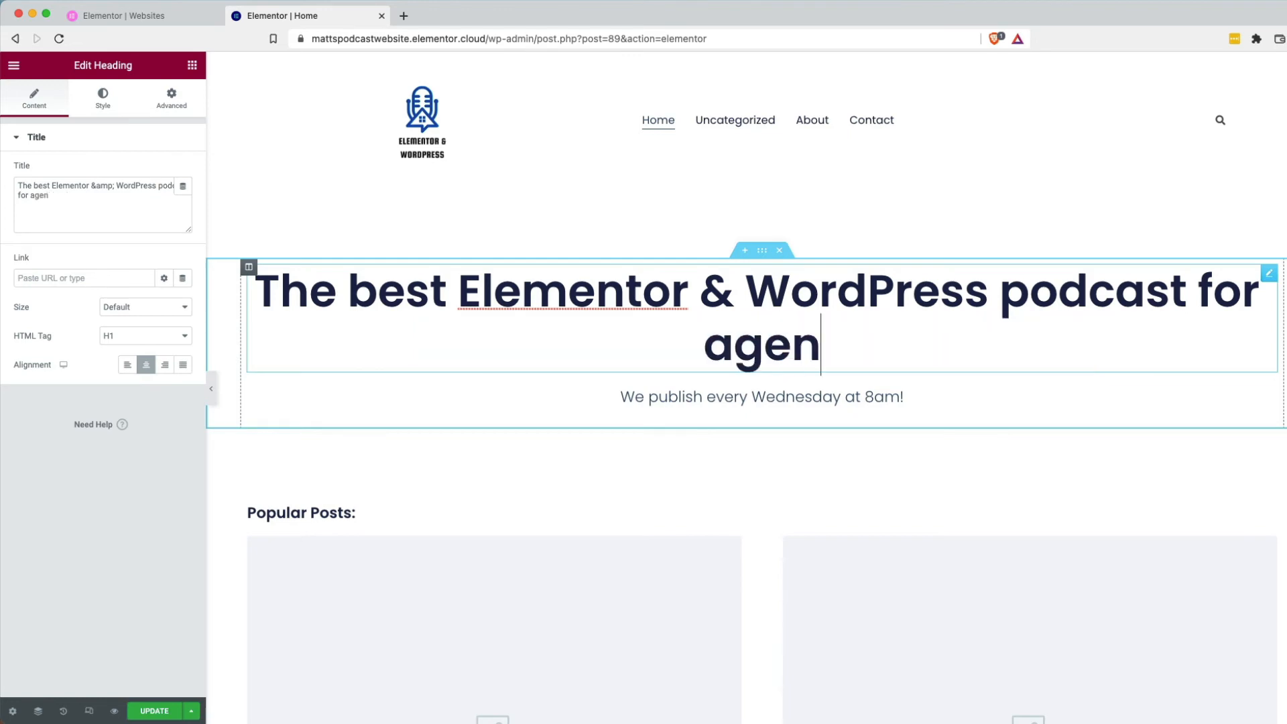
{"action": "type", "text": "cy owners."}
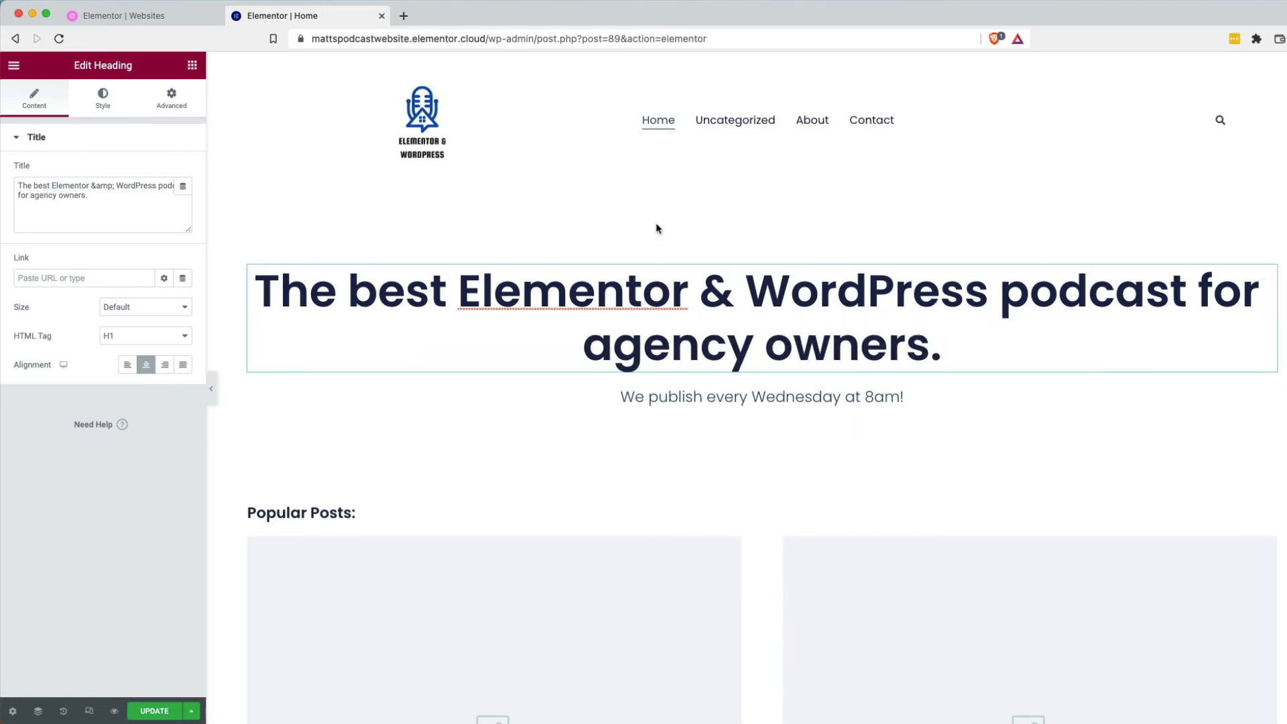
{"action": "left_click", "coordinate": [650, 400]}
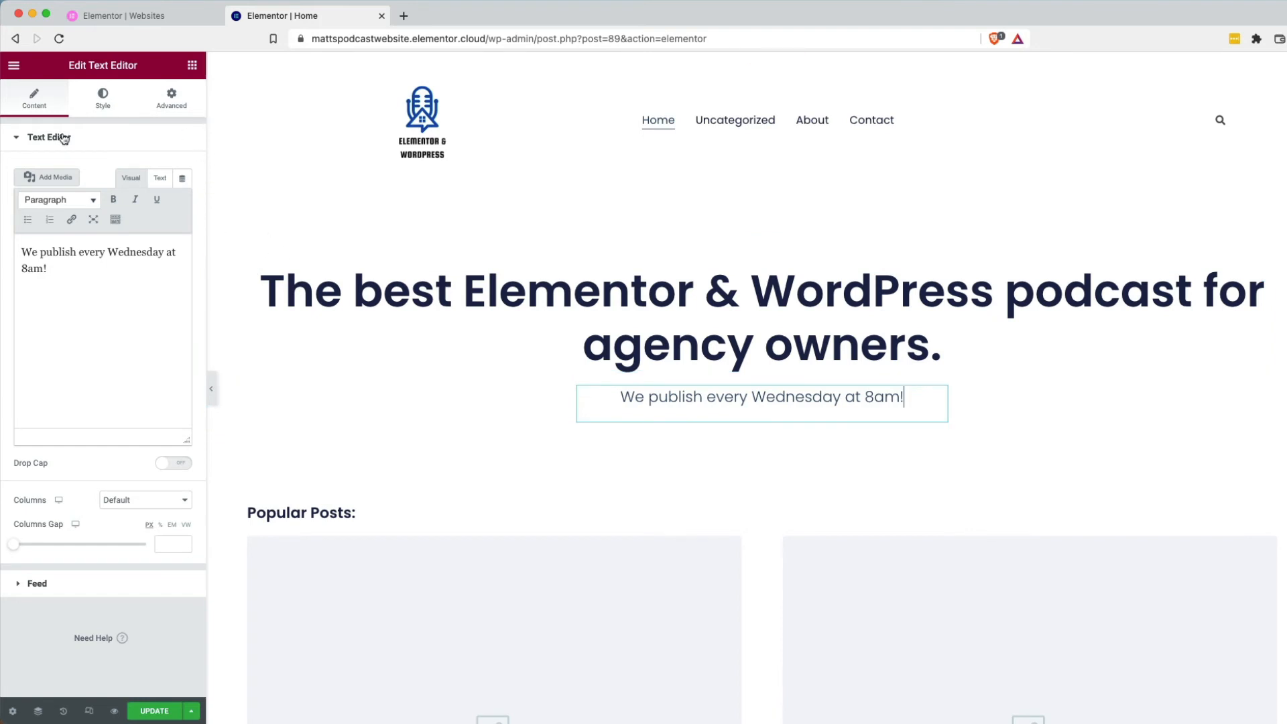
{"action": "left_click", "coordinate": [15, 137]}
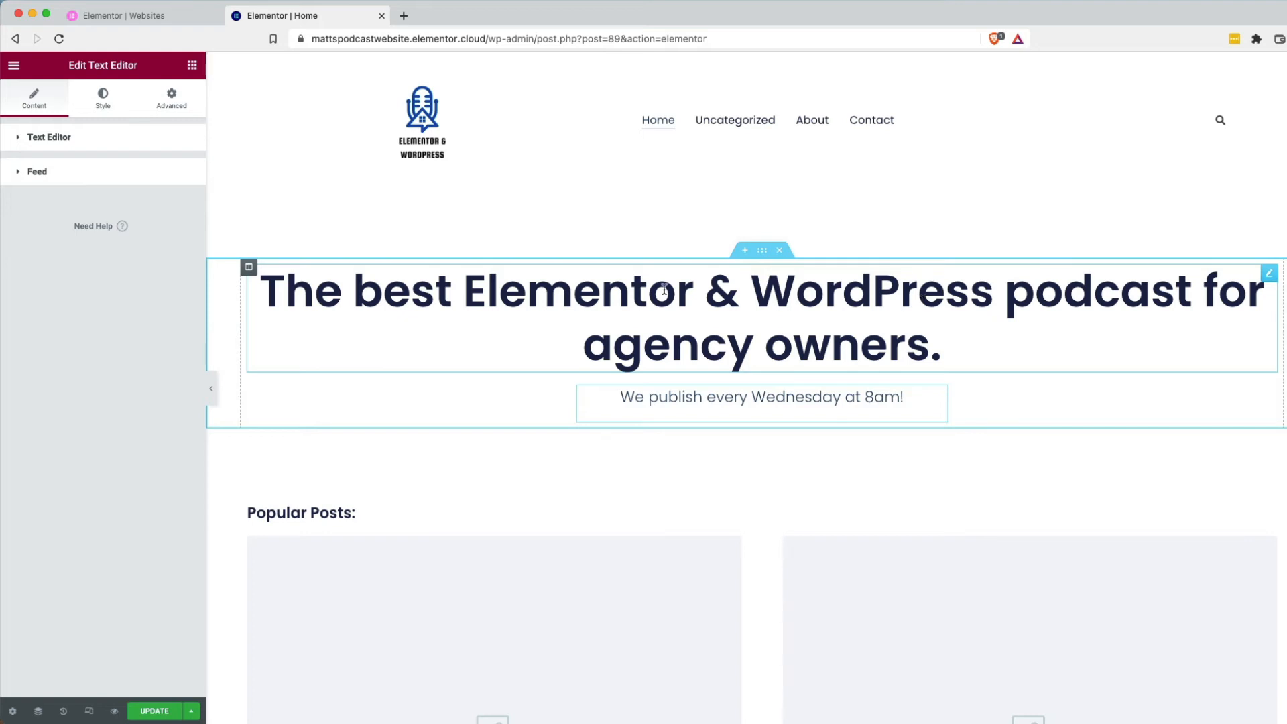
{"action": "left_click", "coordinate": [192, 66]}
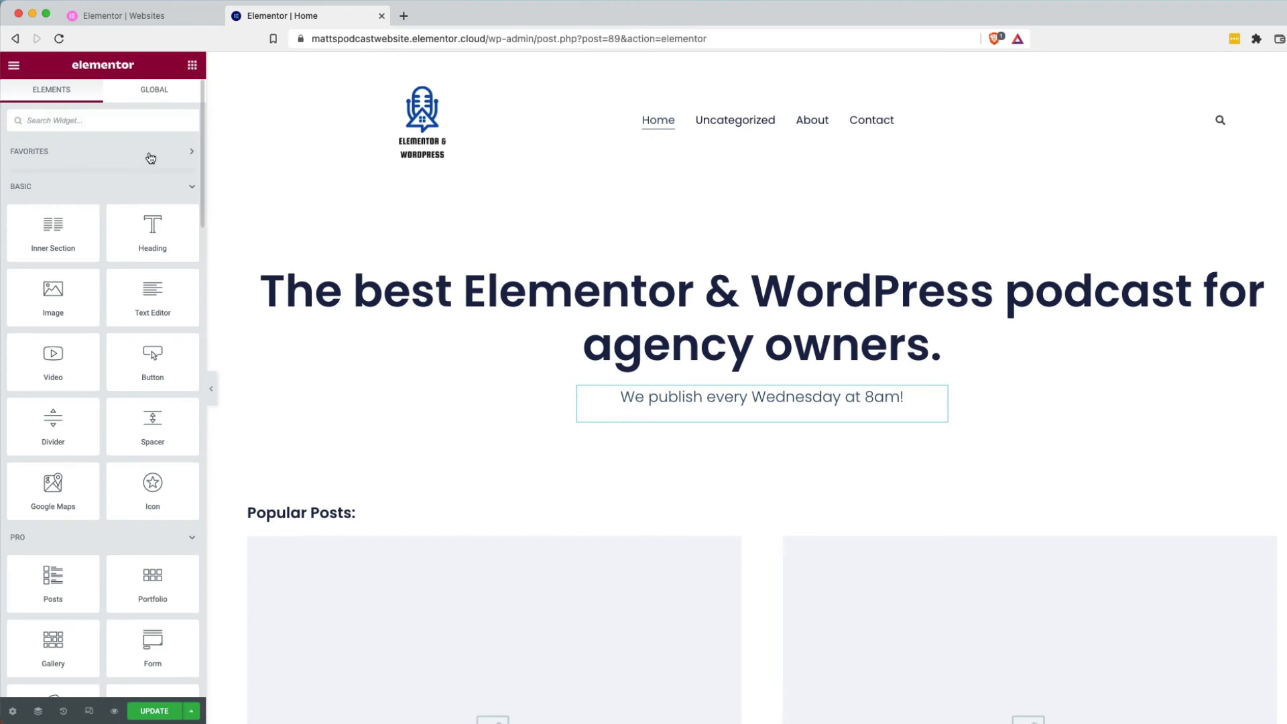
Add a Shortcode widget under the tagline containing [podcast_subscribe id="172"].
{"action": "left_click", "coordinate": [94, 130]}
{"action": "type", "text": "short"}
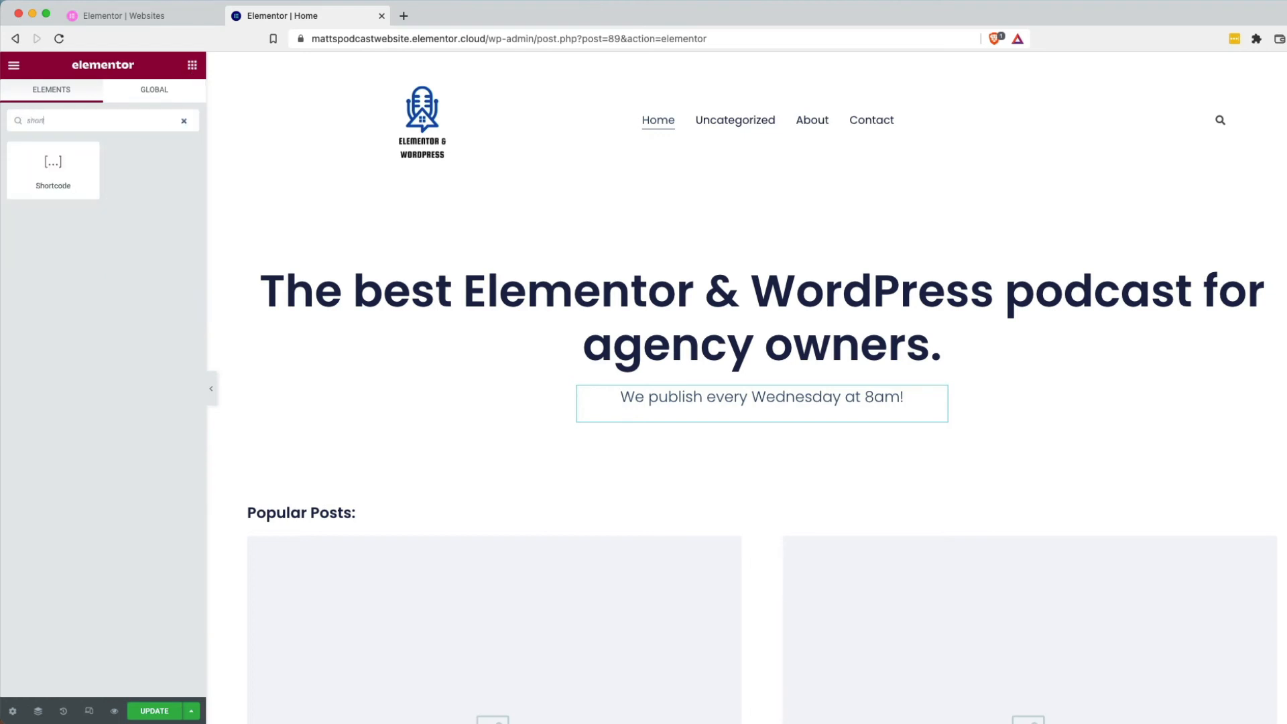
{"action": "type", "text": "code"}
{"action": "left_click_drag", "start_coordinate": [46, 161], "coordinate": [750, 414]}
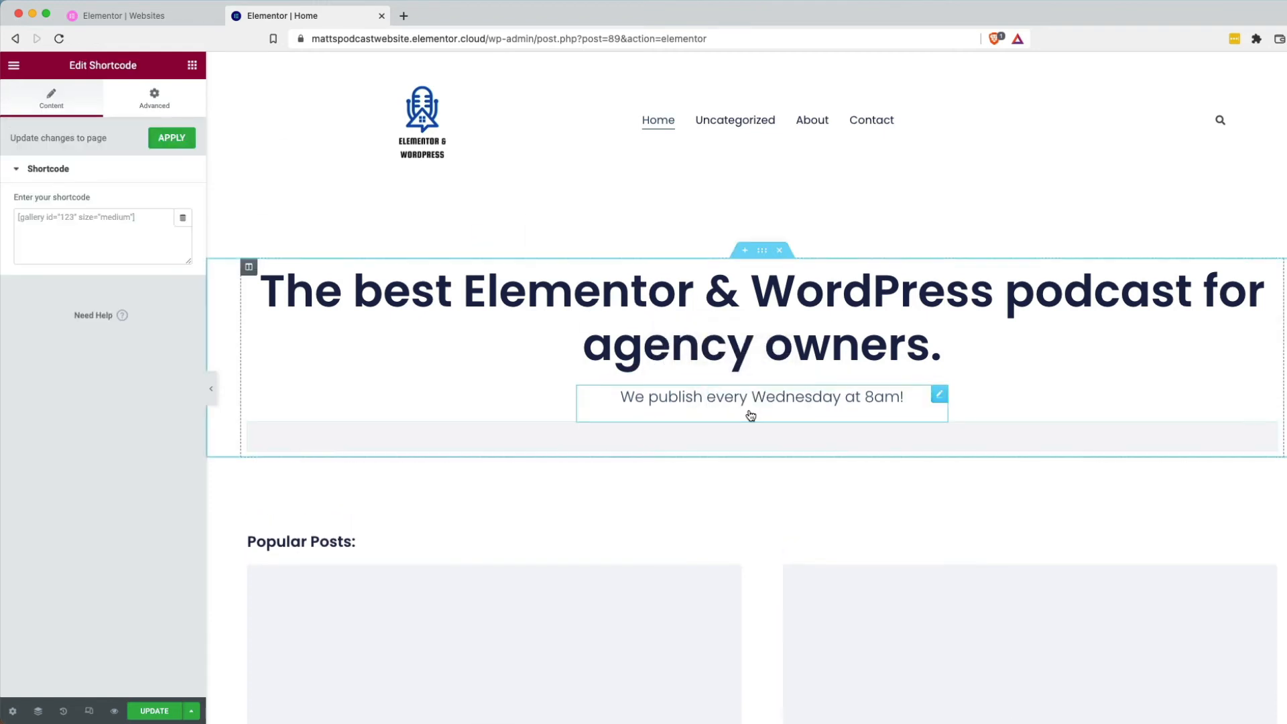
{"action": "left_click", "coordinate": [95, 219]}
{"action": "type", "text": "[podcast_subscribe id=\"172\"]"}
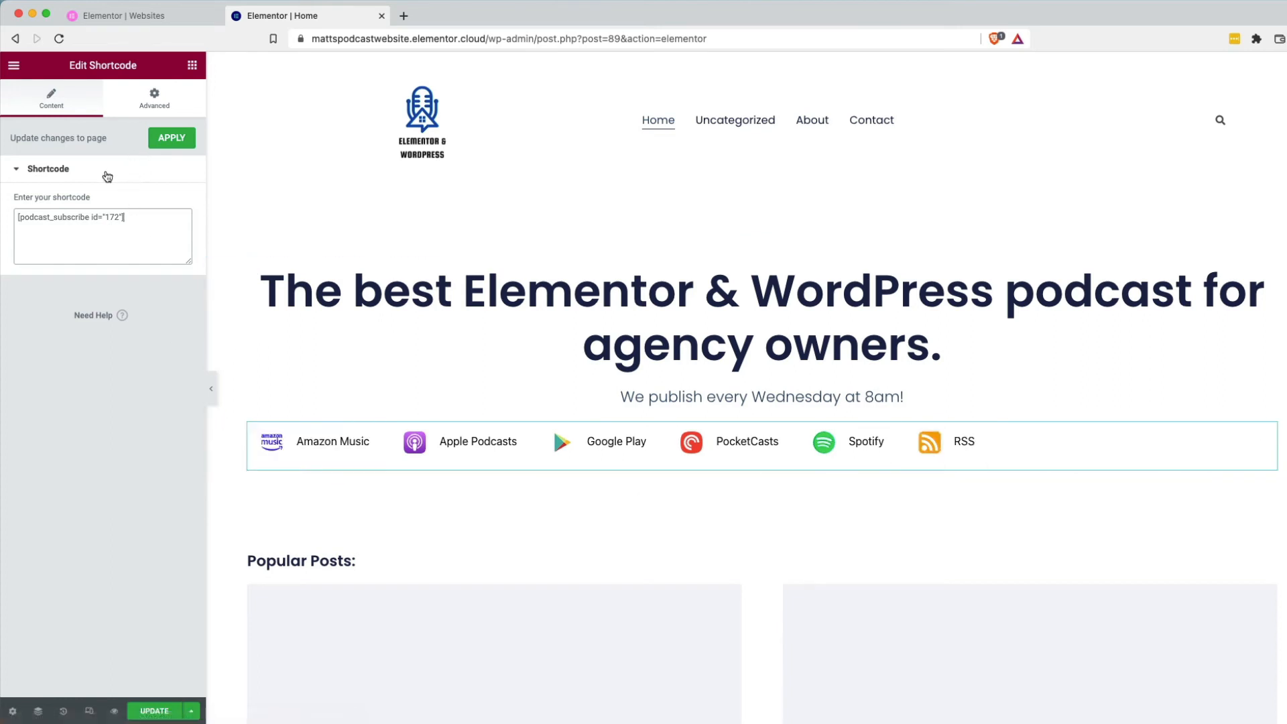
Set the shortcode's Advanced width to Inline (auto) and apply the changes.
{"action": "left_click", "coordinate": [153, 100]}
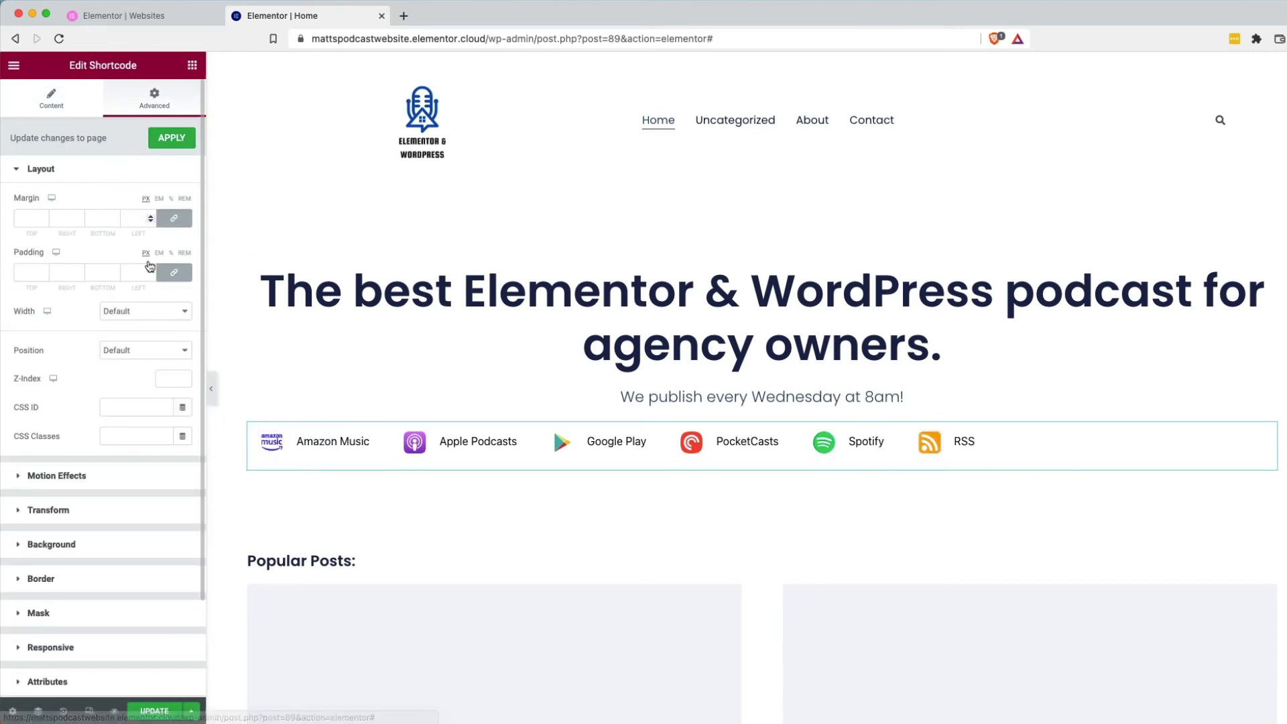
{"action": "left_click", "coordinate": [166, 311]}
{"action": "left_click", "coordinate": [164, 341]}
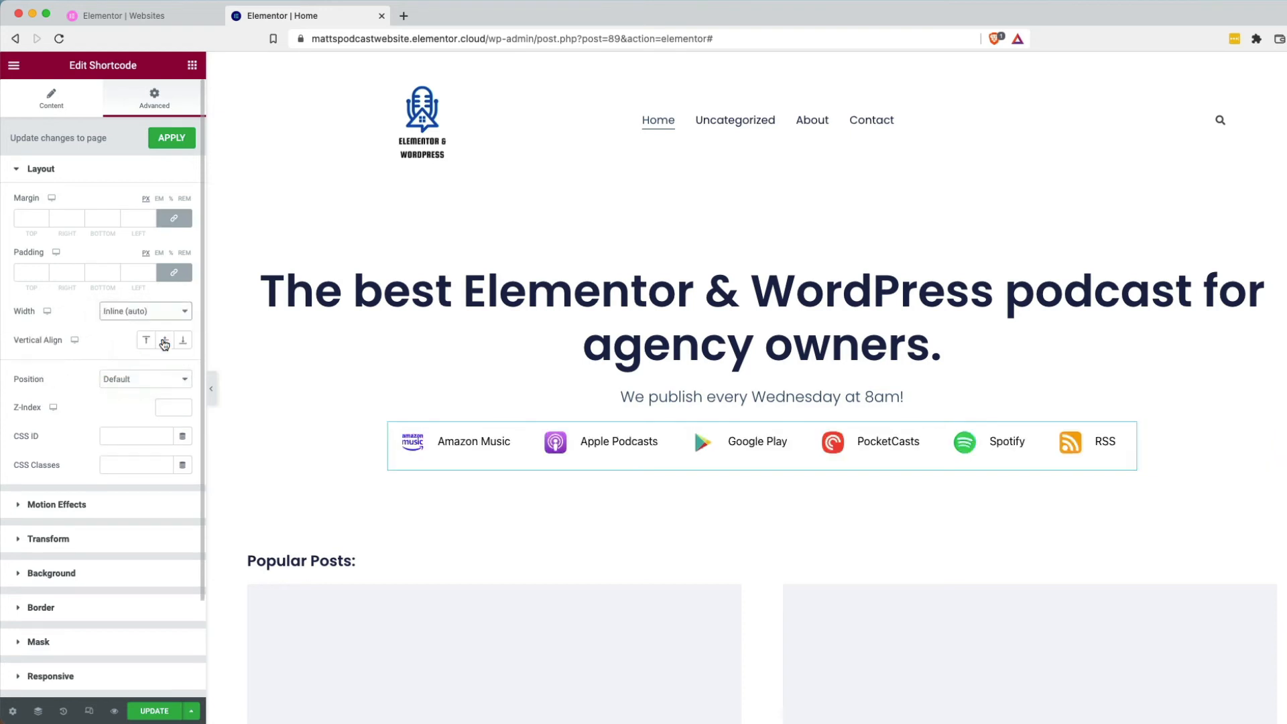
{"action": "left_click", "coordinate": [174, 144]}
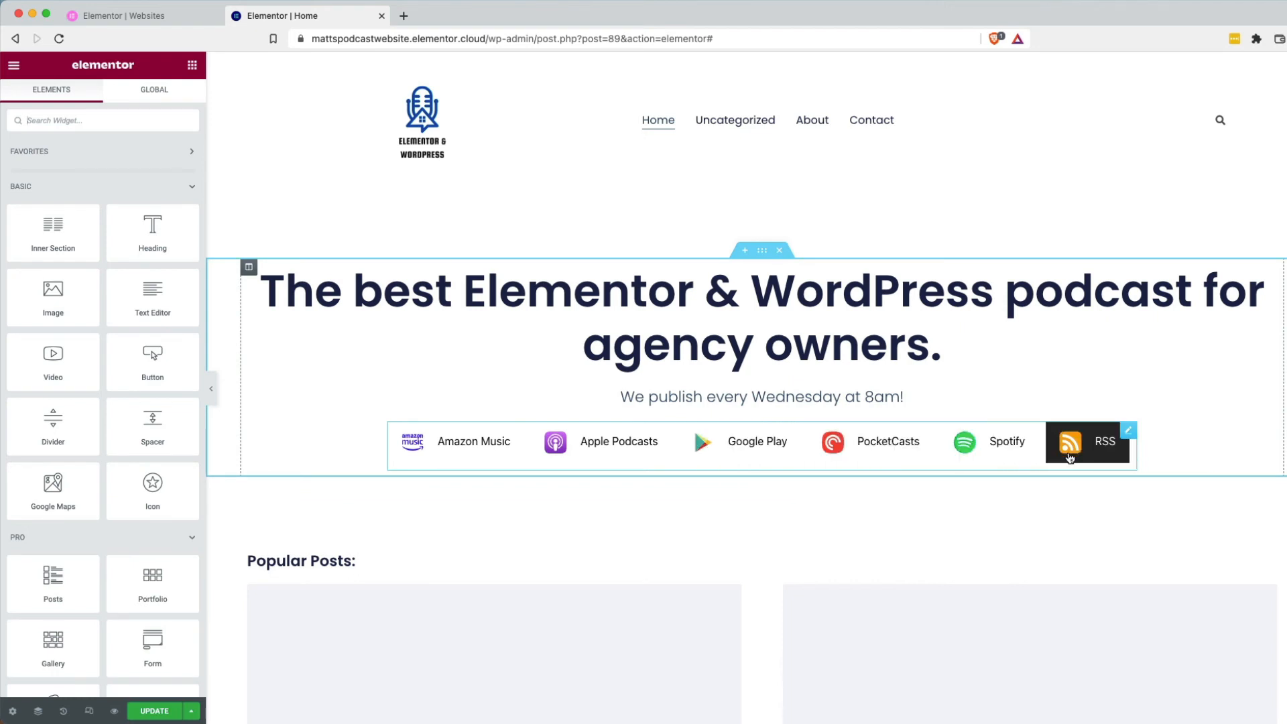
{"action": "scroll", "coordinate": [933, 521], "scroll_direction": "down", "scroll_amount": 1}
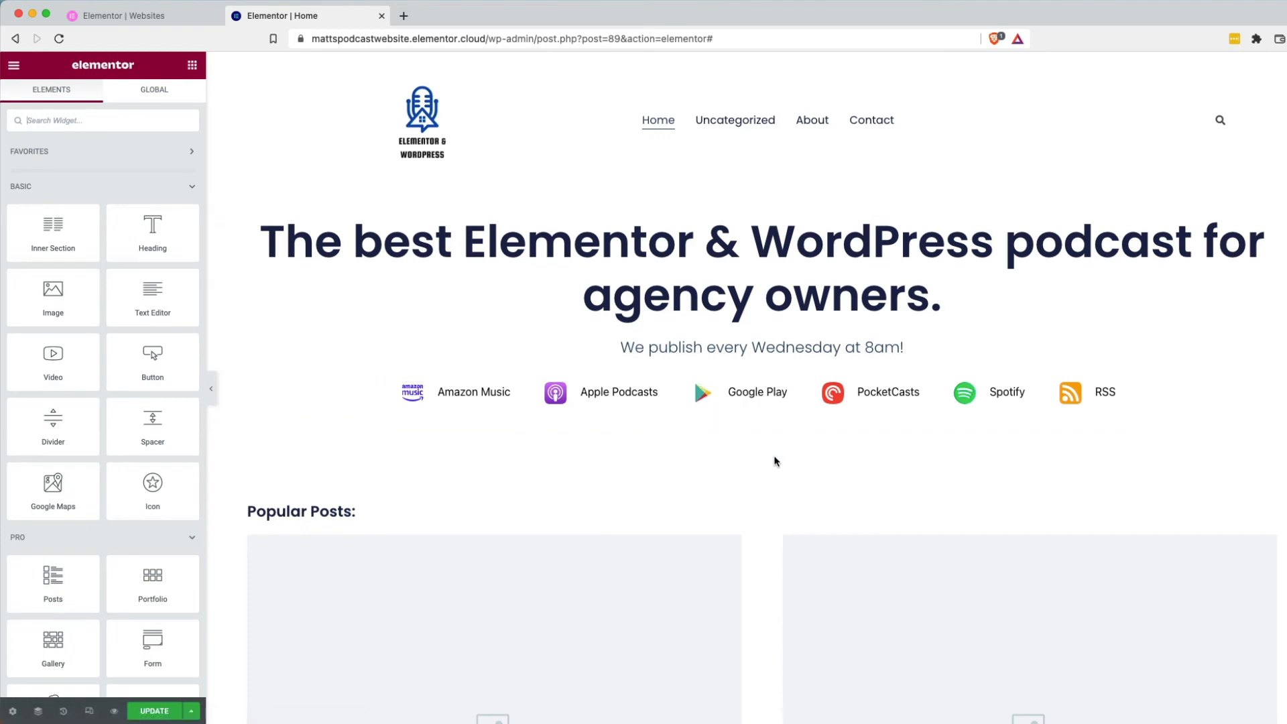
{"action": "scroll", "coordinate": [924, 445], "scroll_direction": "up", "scroll_amount": 1}
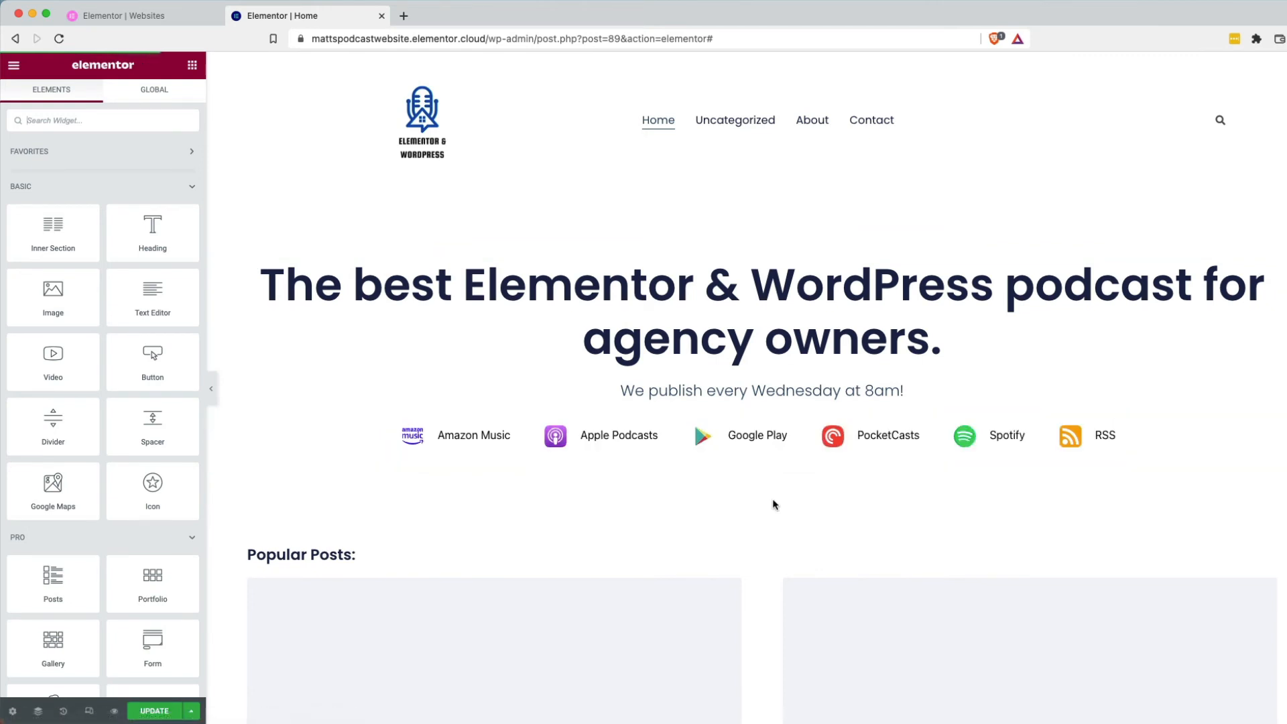
{"action": "scroll", "coordinate": [774, 504], "scroll_direction": "down", "scroll_amount": 1}
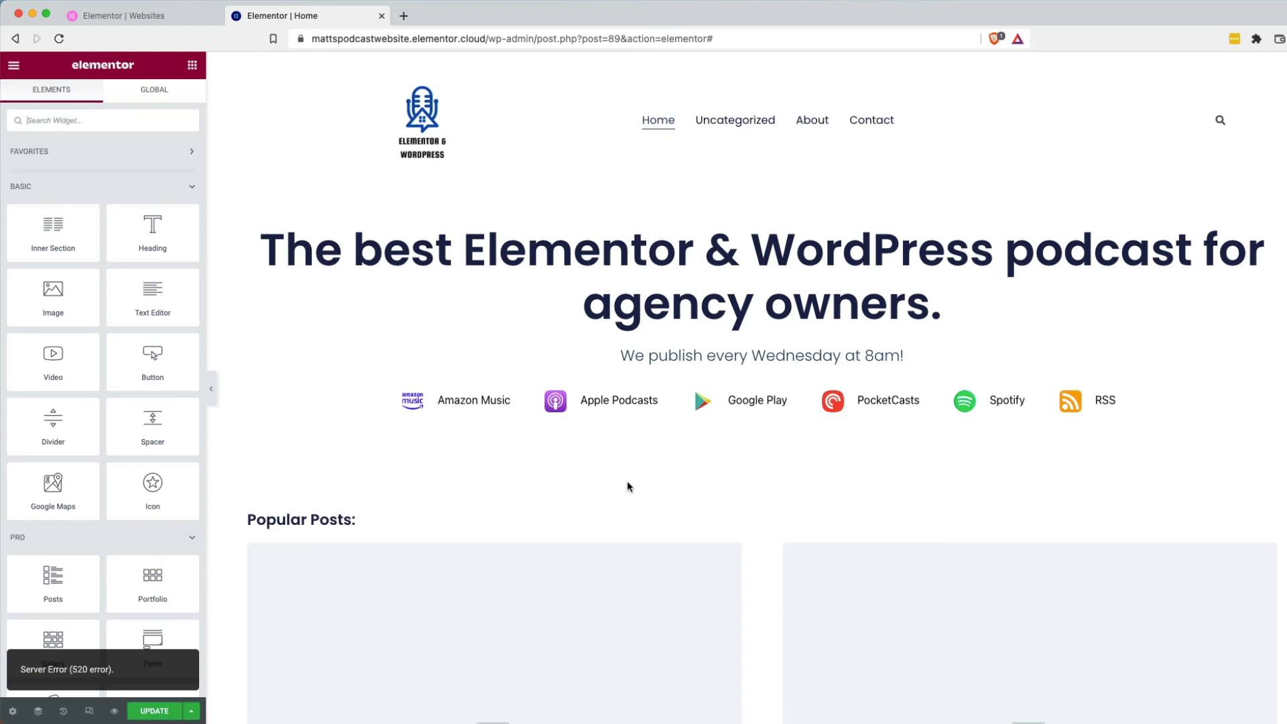
Add a Form widget below the subscribe links and check its submission collection setting.
{"action": "left_click", "coordinate": [77, 122]}
{"action": "type", "text": "form"}
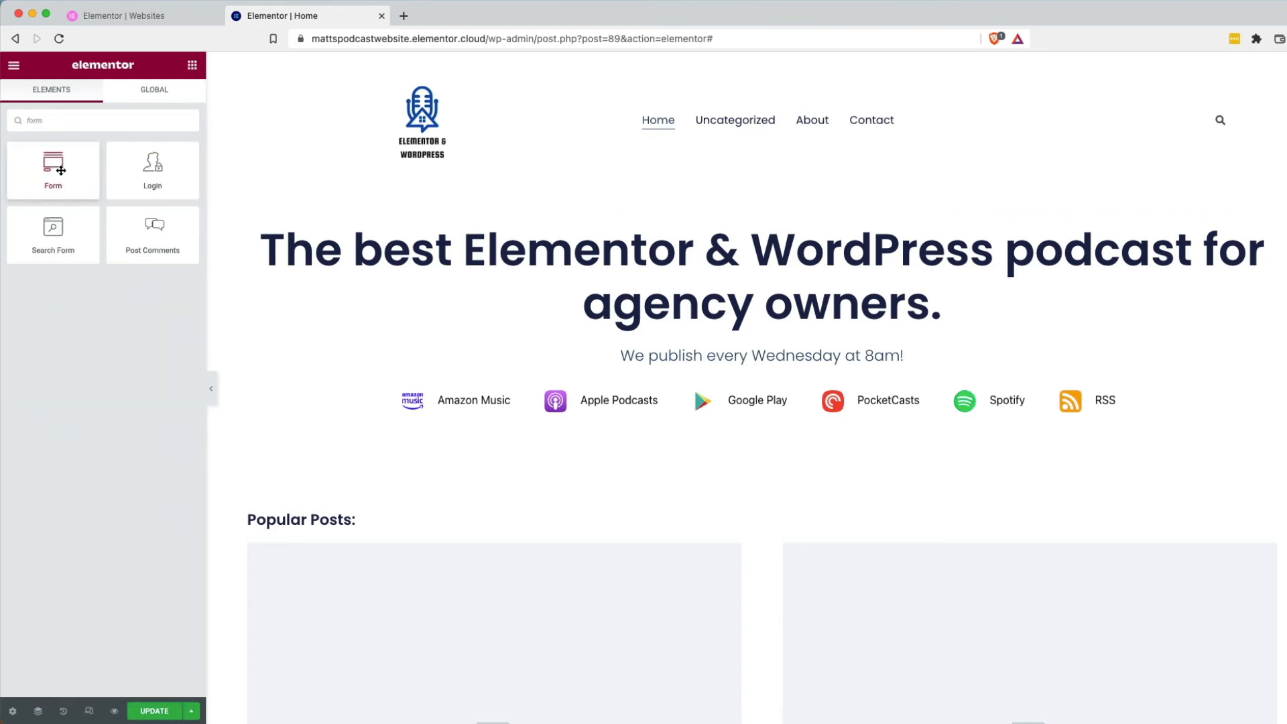
{"action": "left_click_drag", "start_coordinate": [60, 170], "coordinate": [716, 429]}
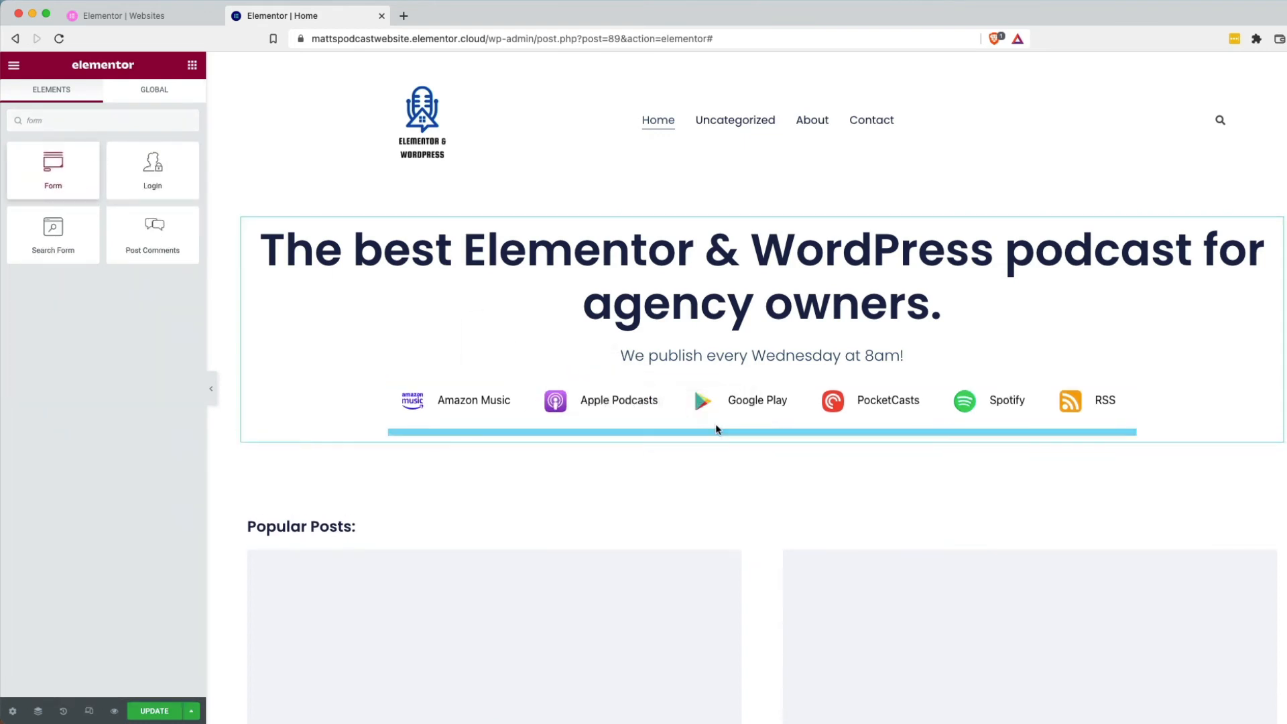
{"action": "scroll", "coordinate": [658, 492], "scroll_direction": "down", "scroll_amount": 2}
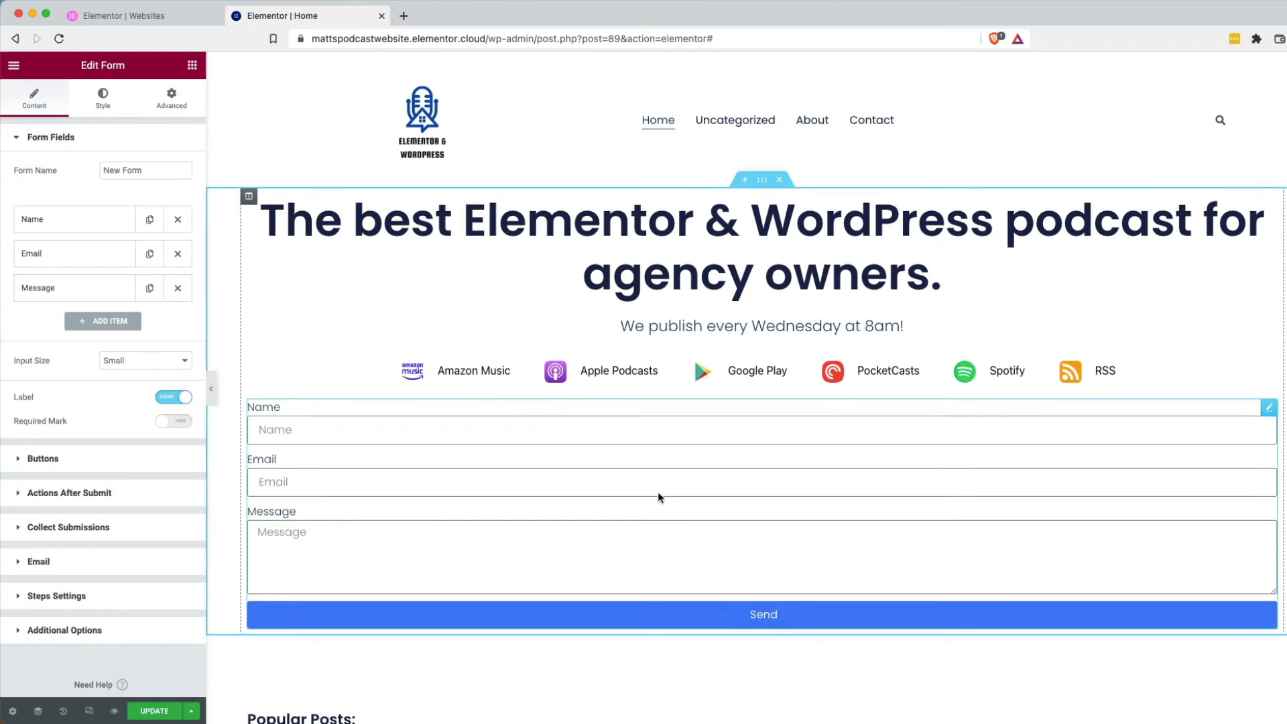
{"action": "left_click", "coordinate": [112, 533]}
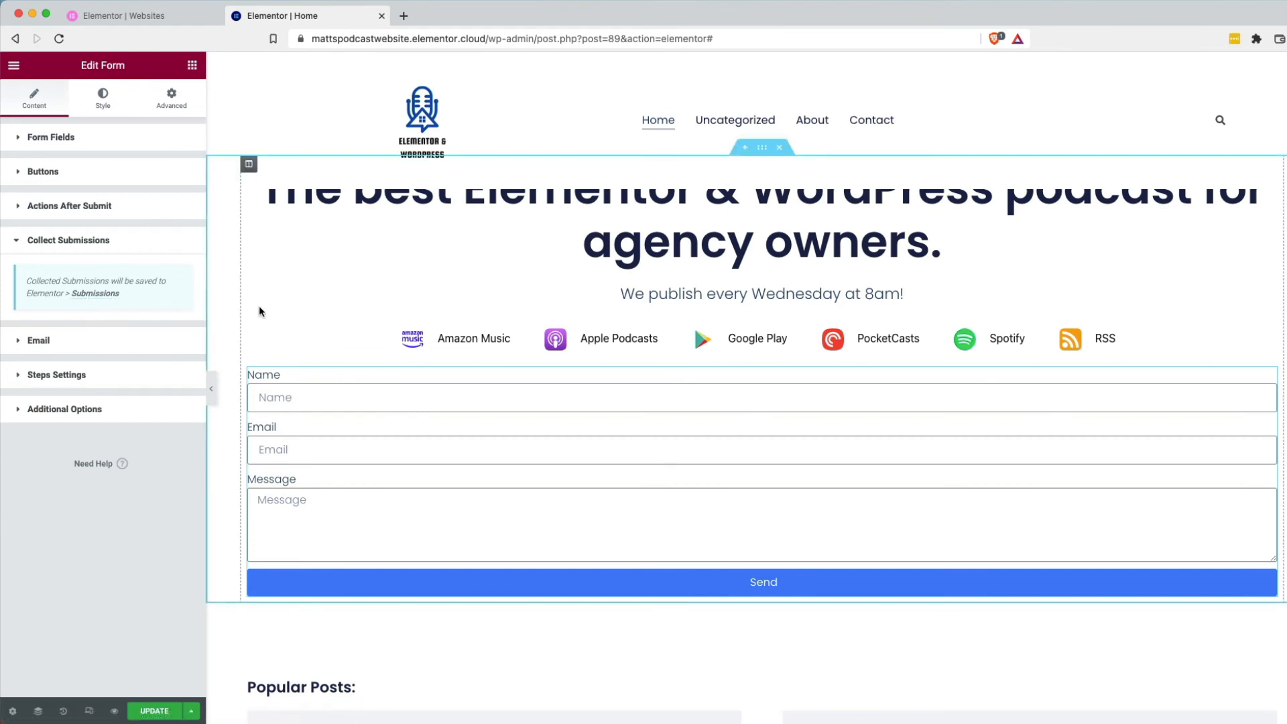
Delete the form's Message and Name fields so only the email field remains.
{"action": "left_click", "coordinate": [44, 138]}
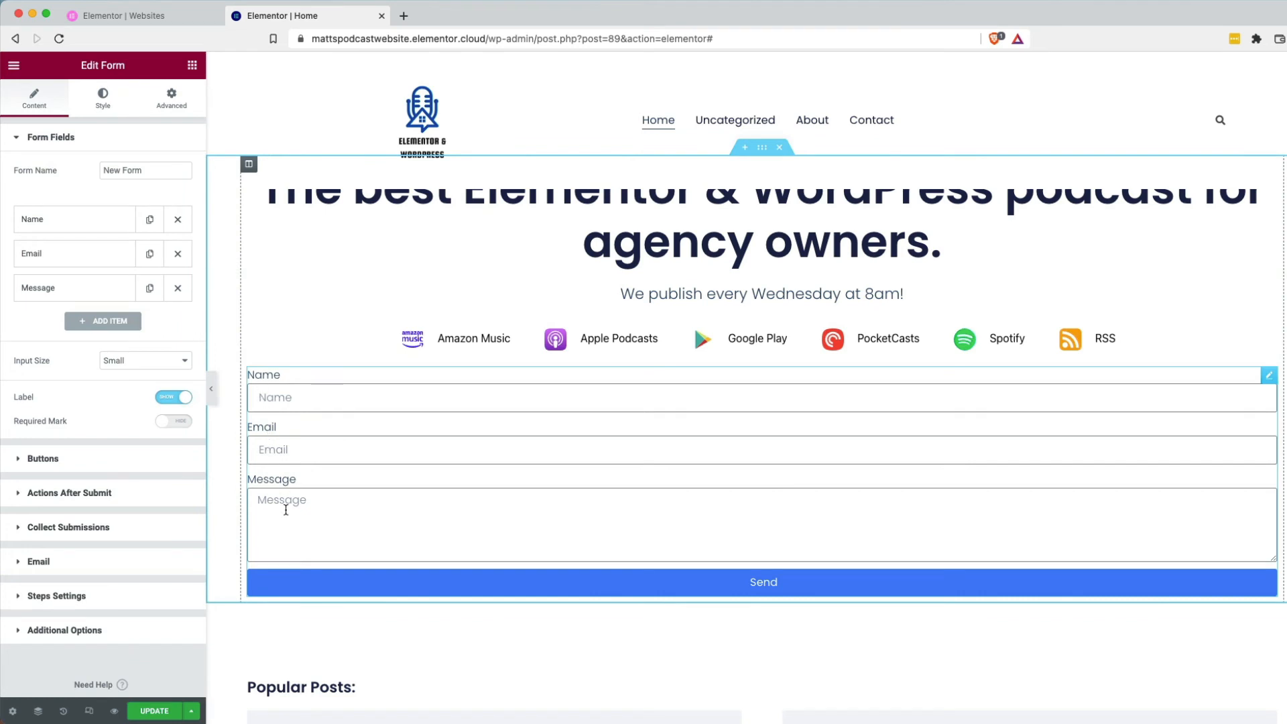
{"action": "left_click", "coordinate": [179, 292]}
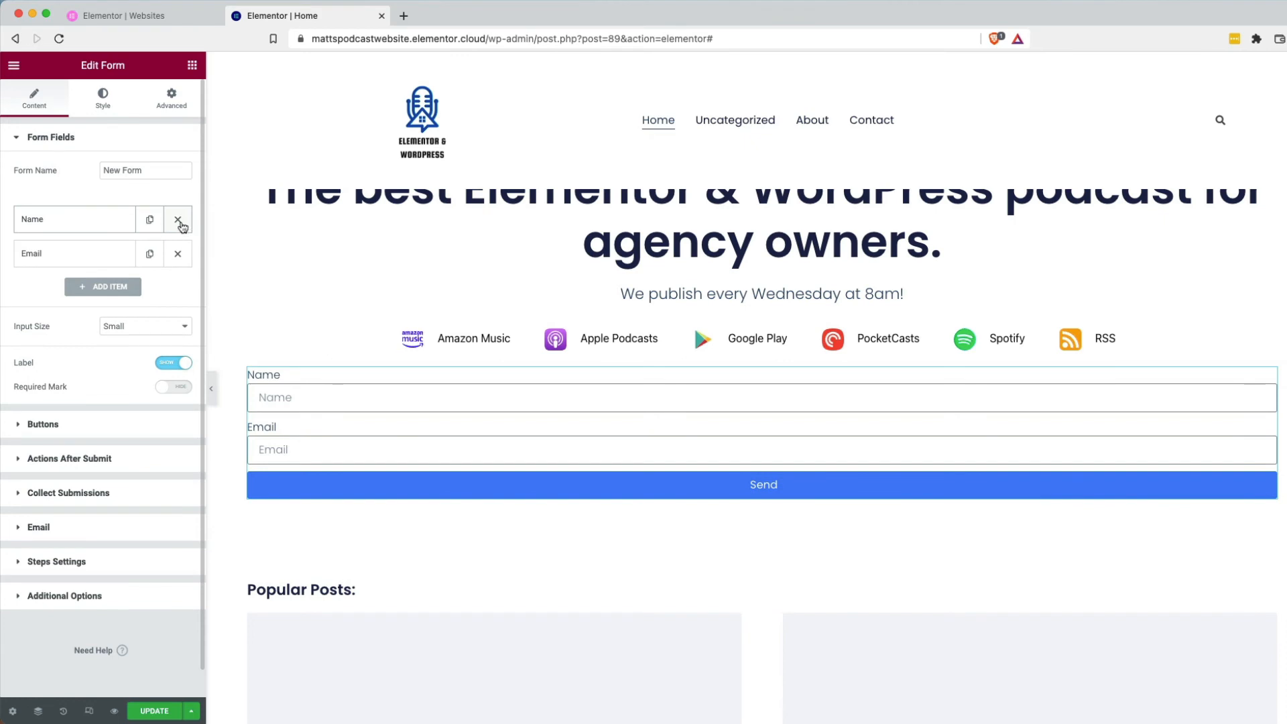
{"action": "left_click", "coordinate": [179, 223]}
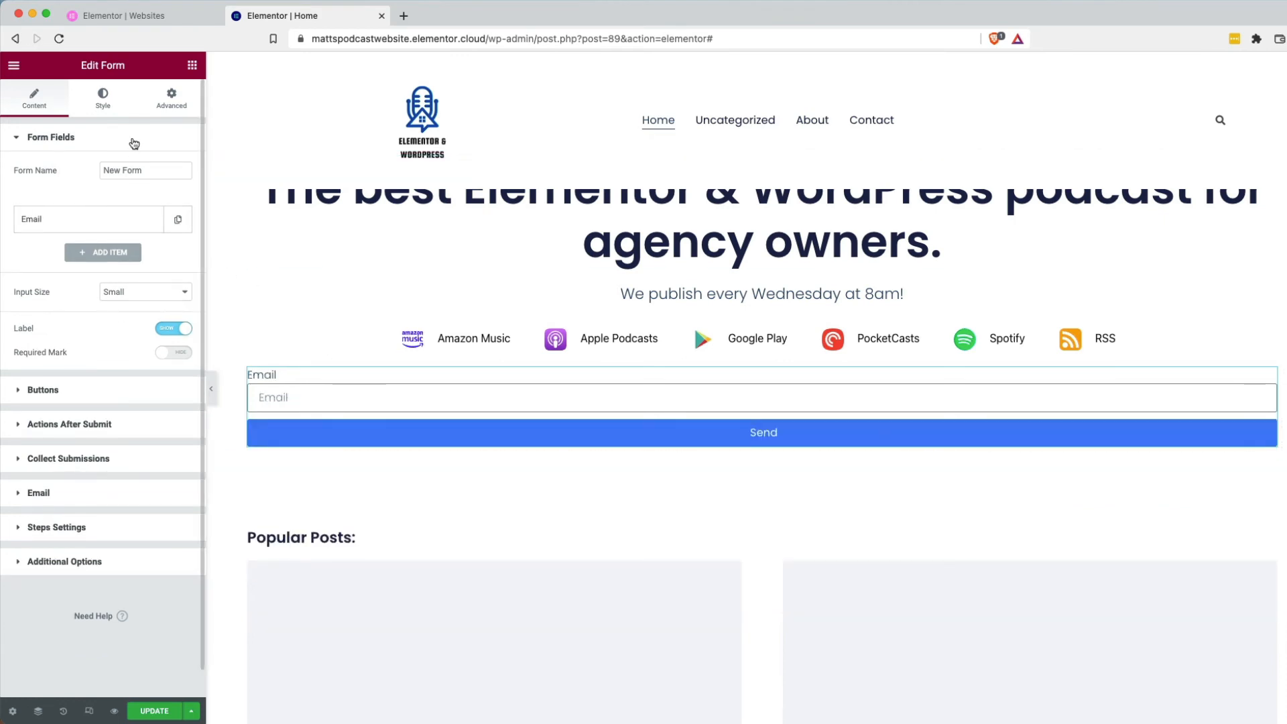
{"action": "left_click", "coordinate": [86, 460]}
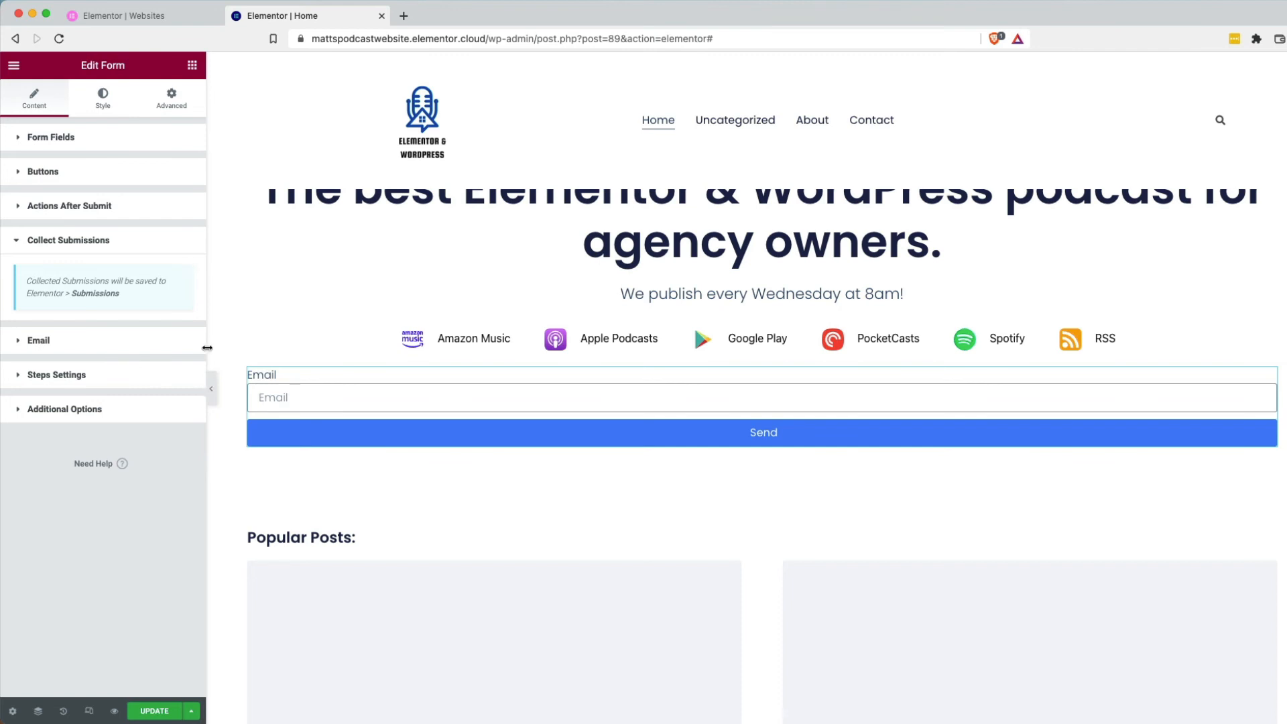
{"action": "scroll", "coordinate": [266, 364], "scroll_direction": "up", "scroll_amount": 3}
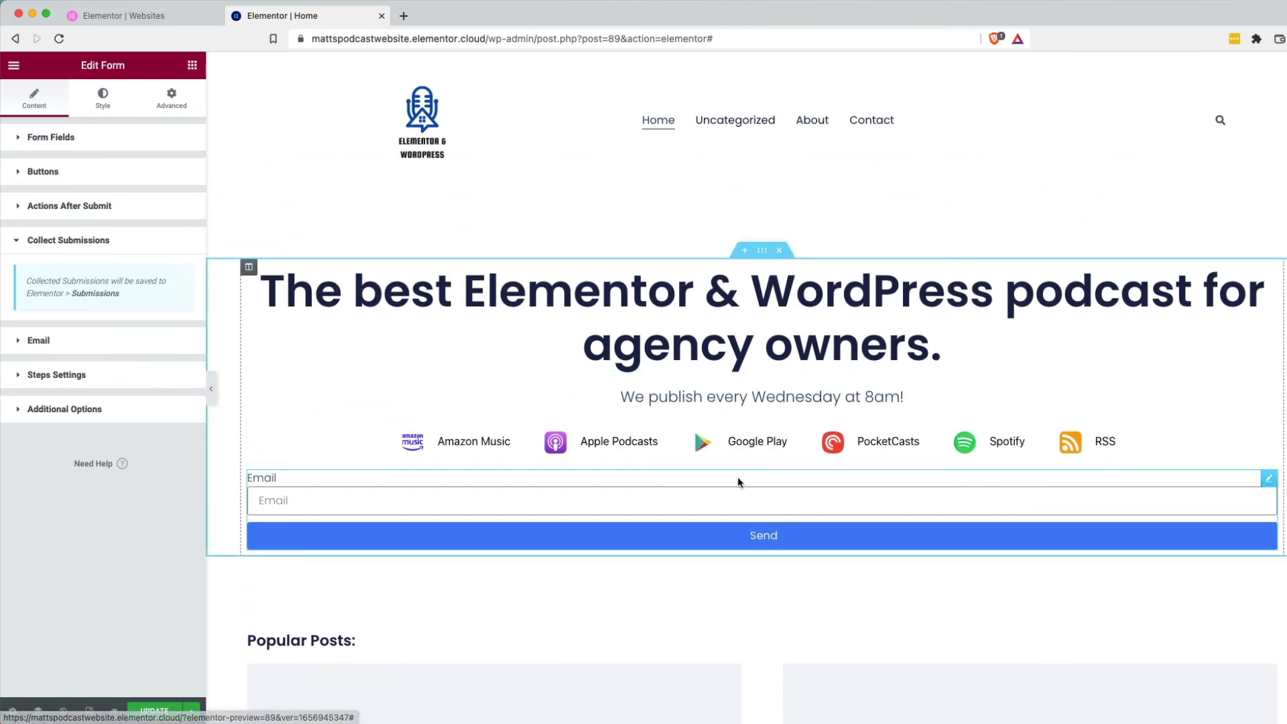
{"action": "left_click", "coordinate": [192, 65]}
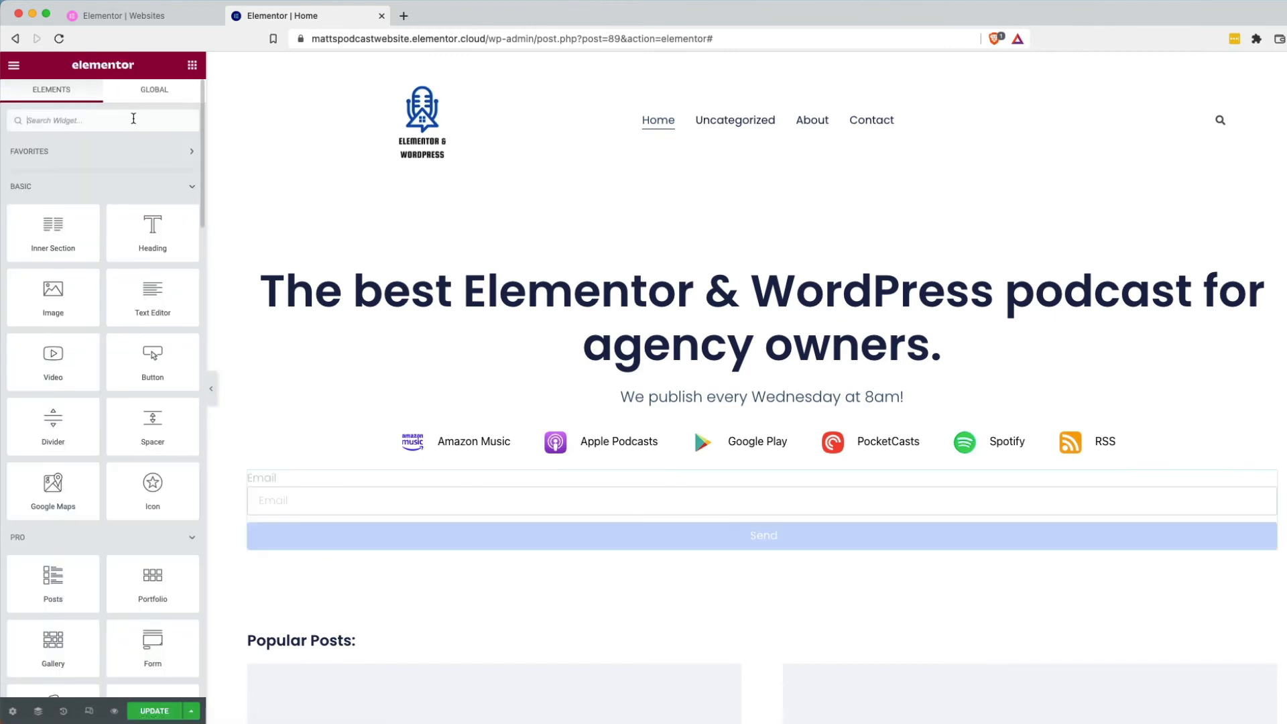
Add a centred heading above the form reading '...or join the newsletter to get it right inside your inbox'.
{"action": "left_click_drag", "start_coordinate": [153, 228], "coordinate": [704, 461]}
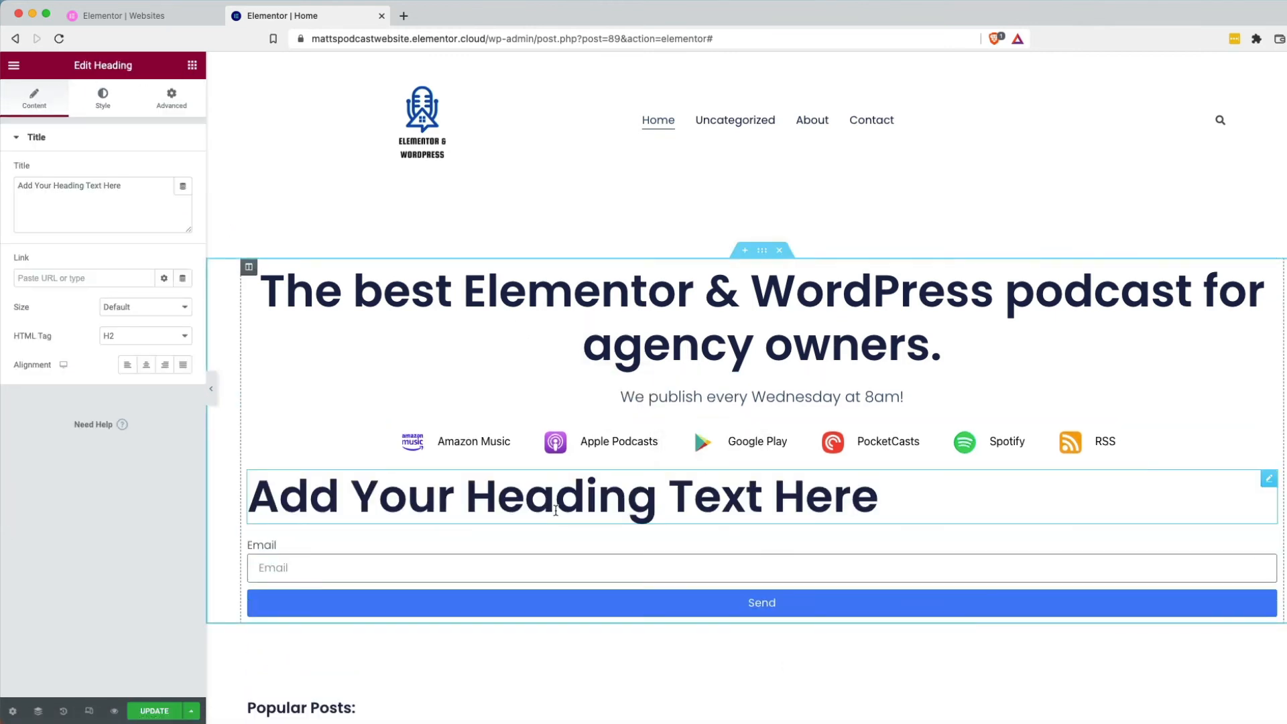
{"action": "left_click", "coordinate": [146, 365]}
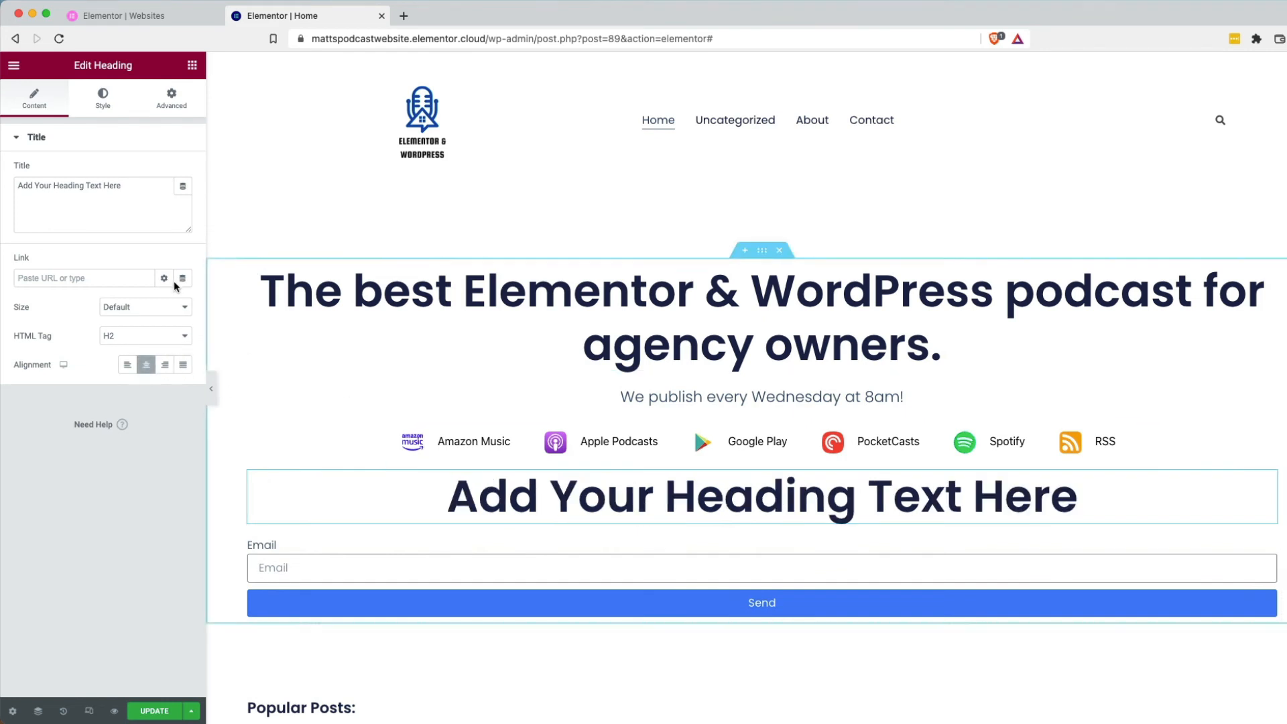
{"action": "triple_click", "coordinate": [103, 190]}
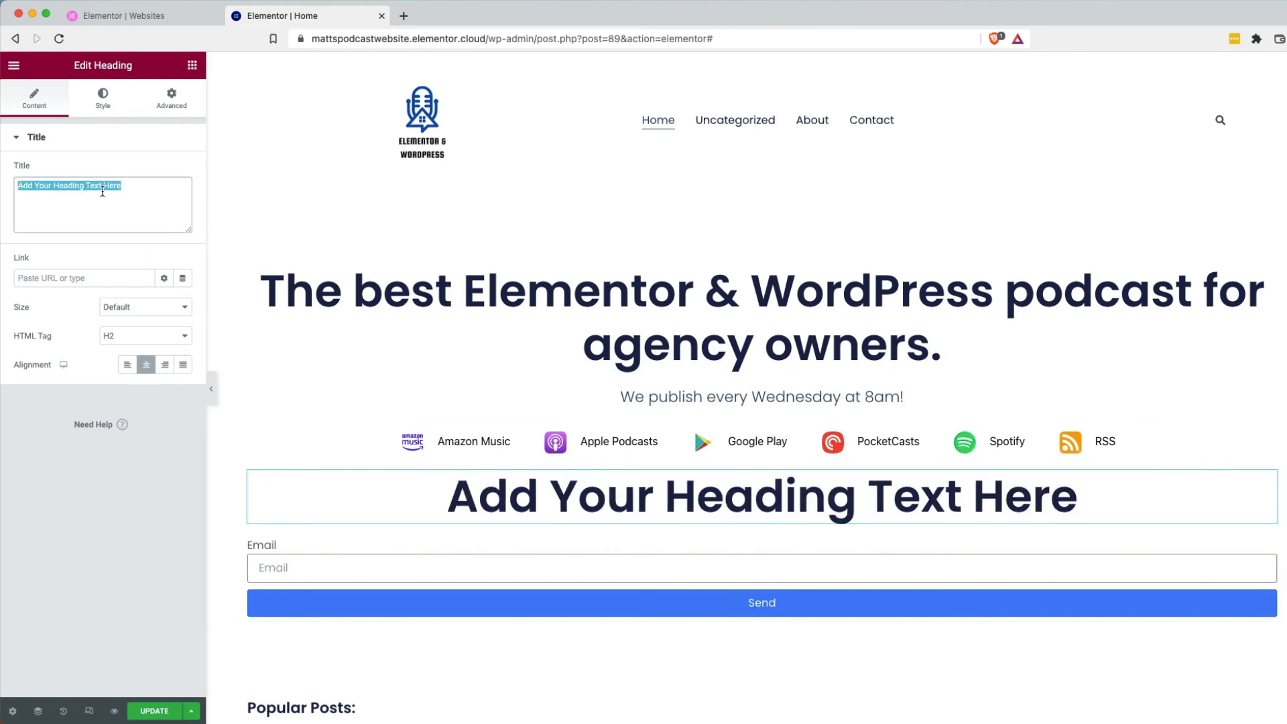
{"action": "type", "text": "."}
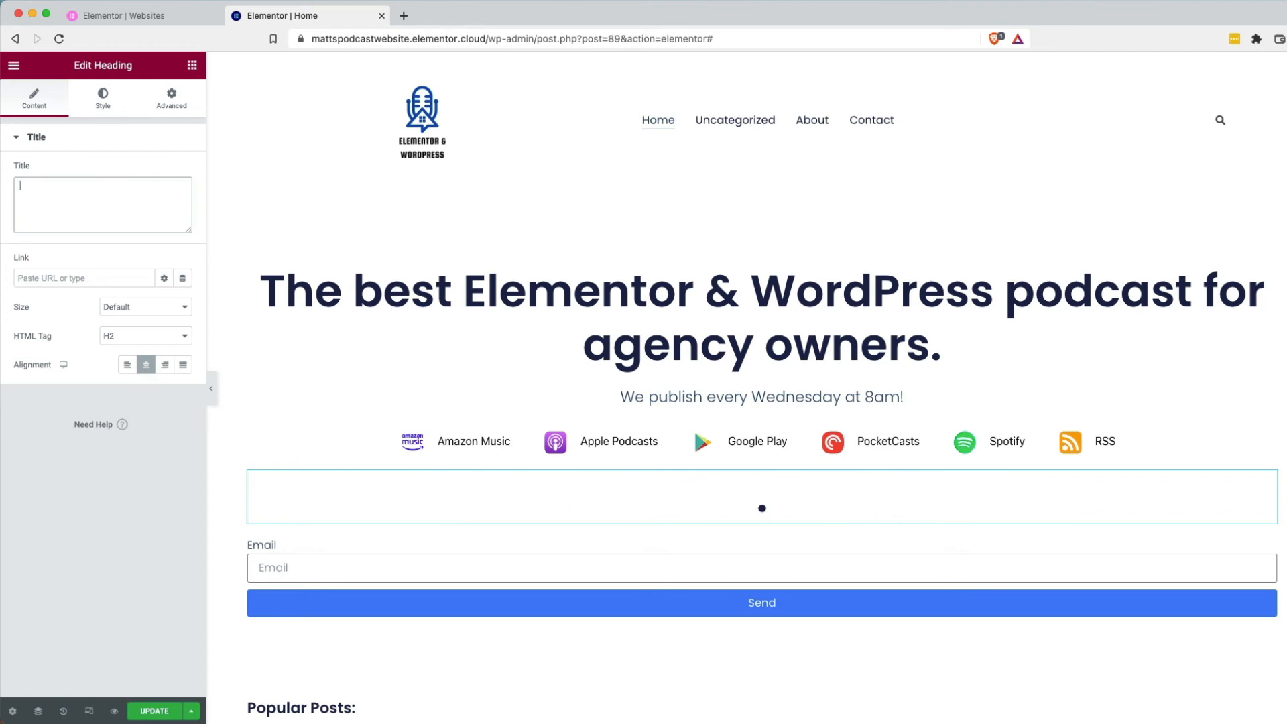
{"action": "type", "text": "..or join the new"}
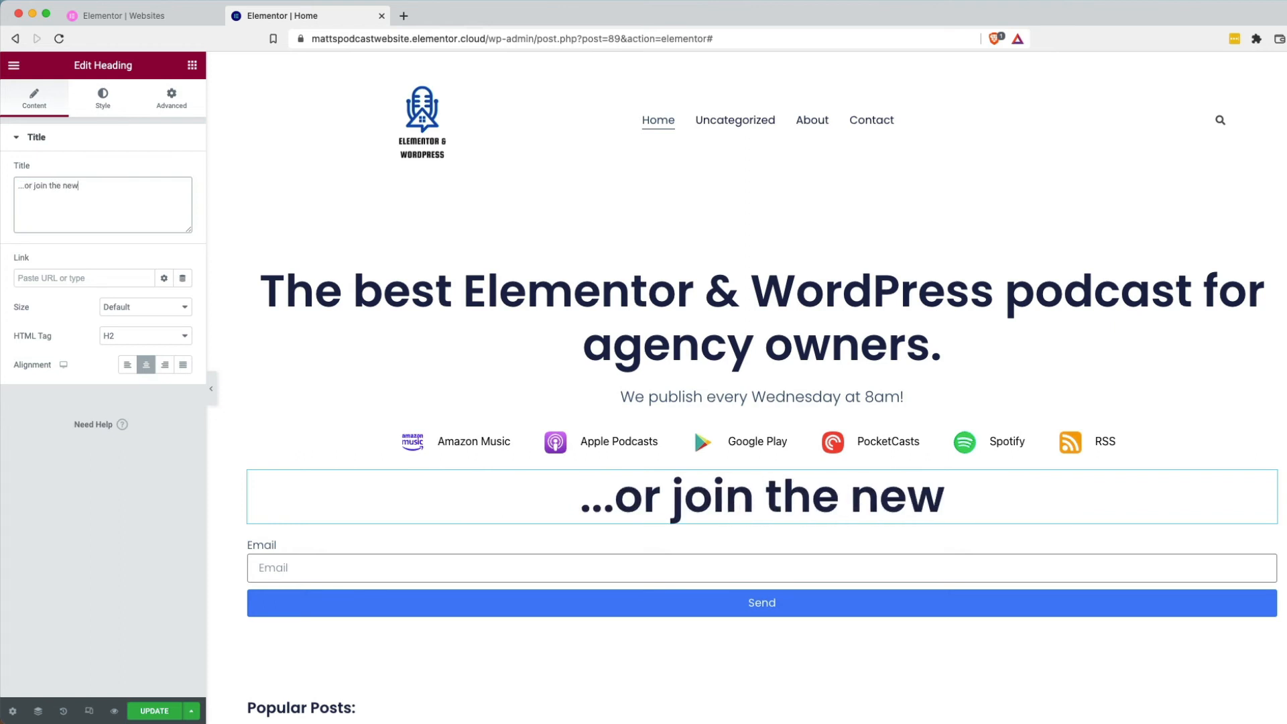
{"action": "type", "text": "sletter"}
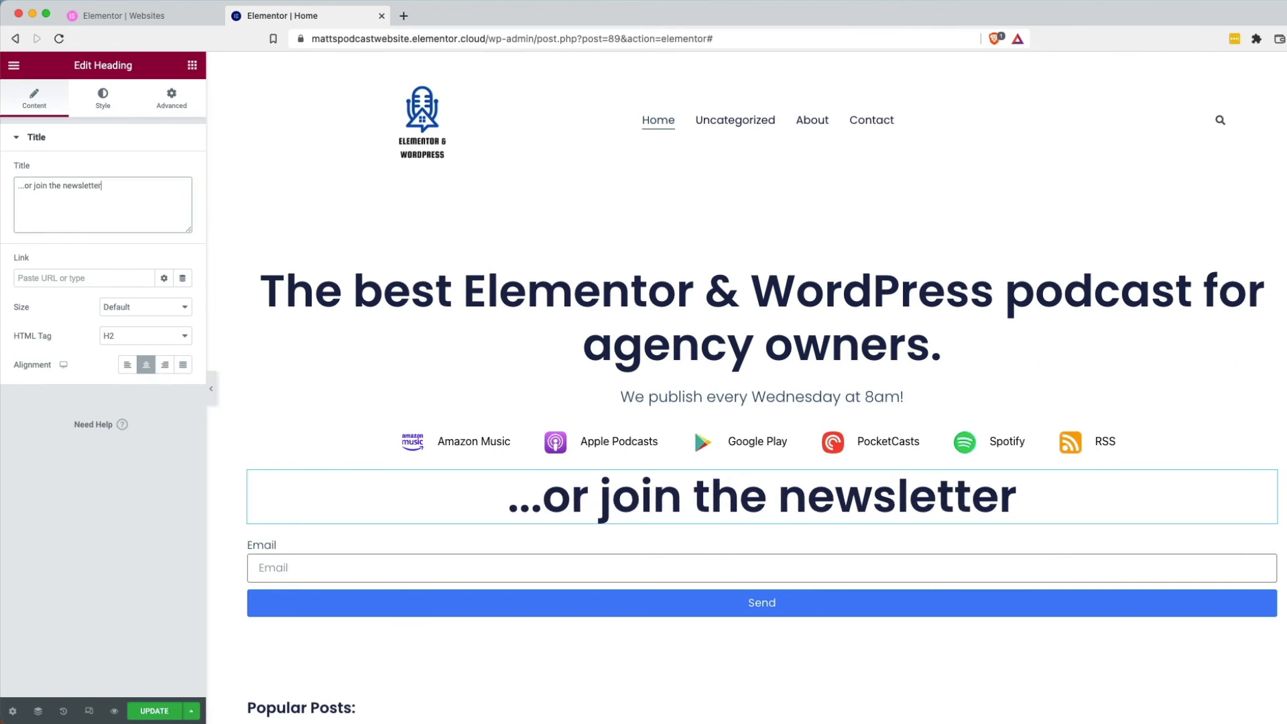
{"action": "type", "text": " to get it "}
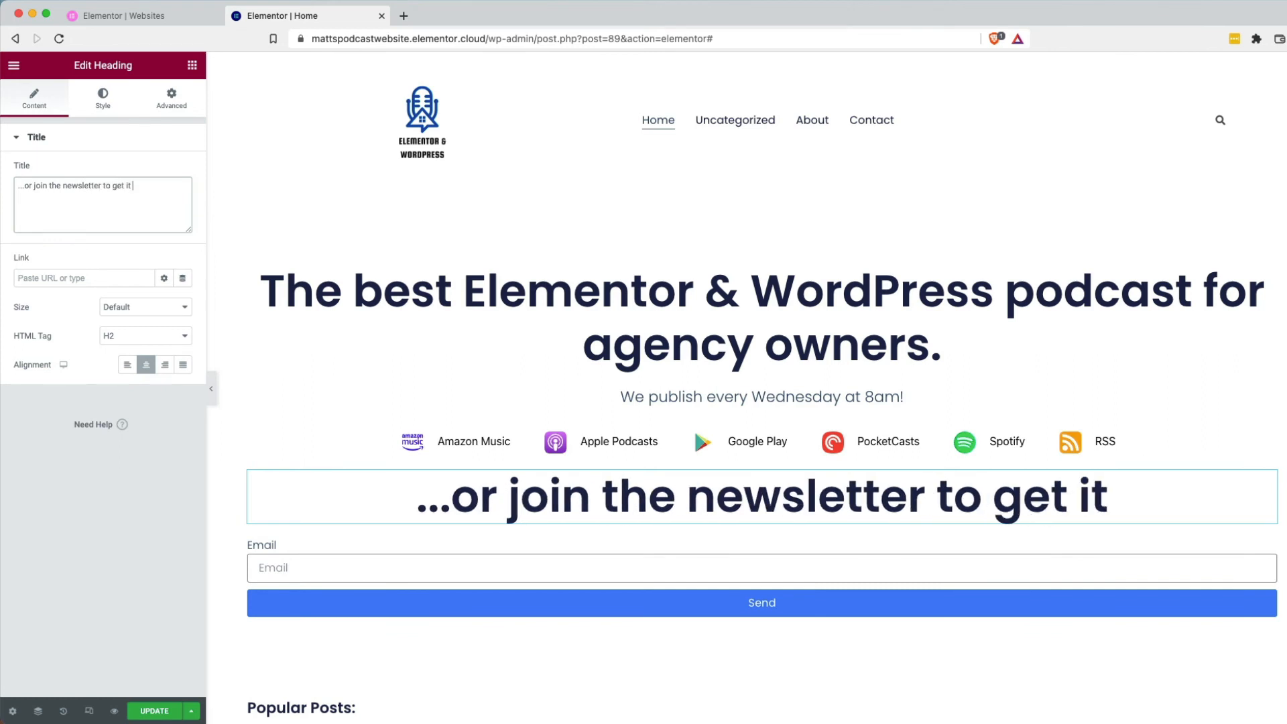
{"action": "type", "text": "righ"}
{"action": "type", "text": "t inside your in"}
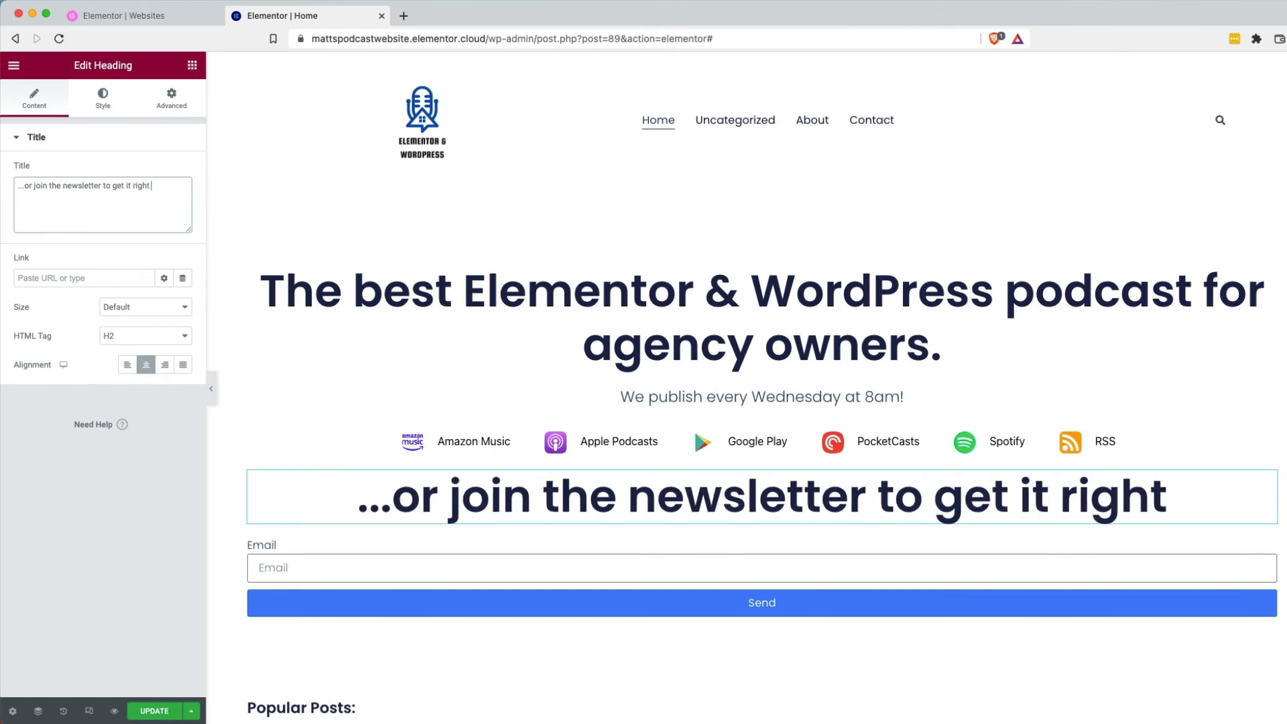
{"action": "type", "text": "box"}
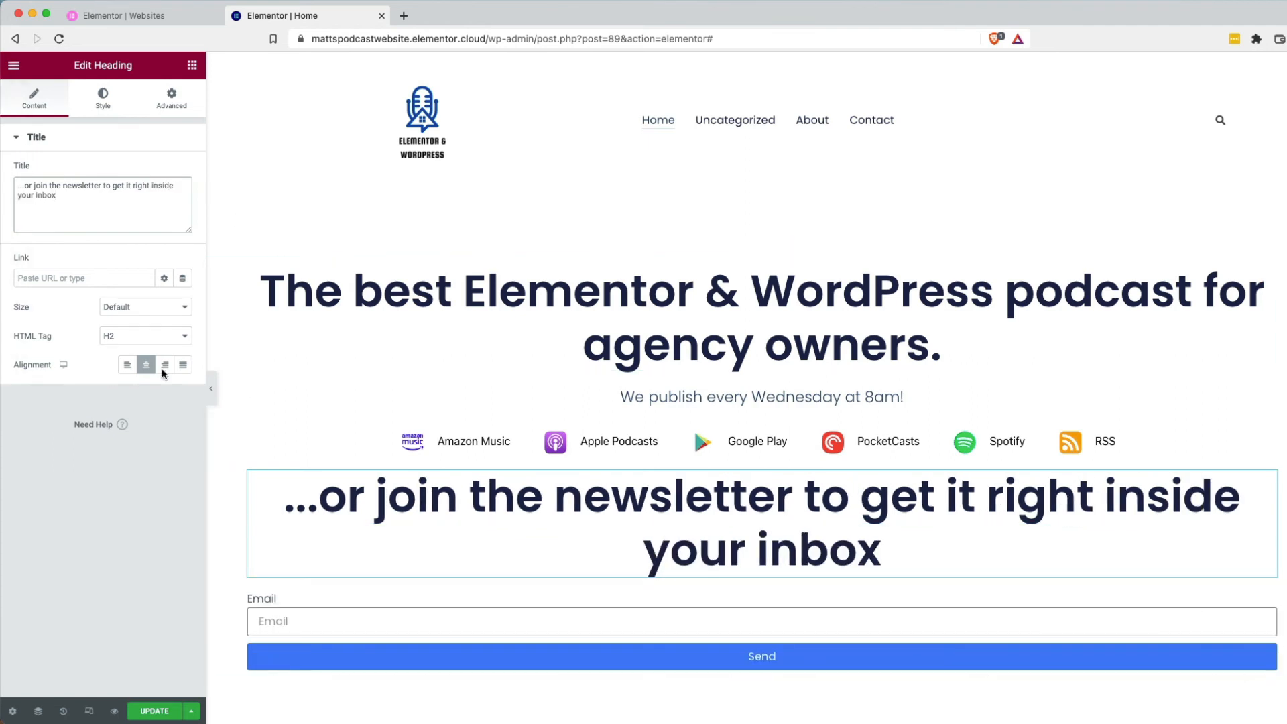
{"action": "left_click", "coordinate": [149, 339]}
Set the newsletter heading's HTML tag to H5.
{"action": "left_click", "coordinate": [144, 366]}
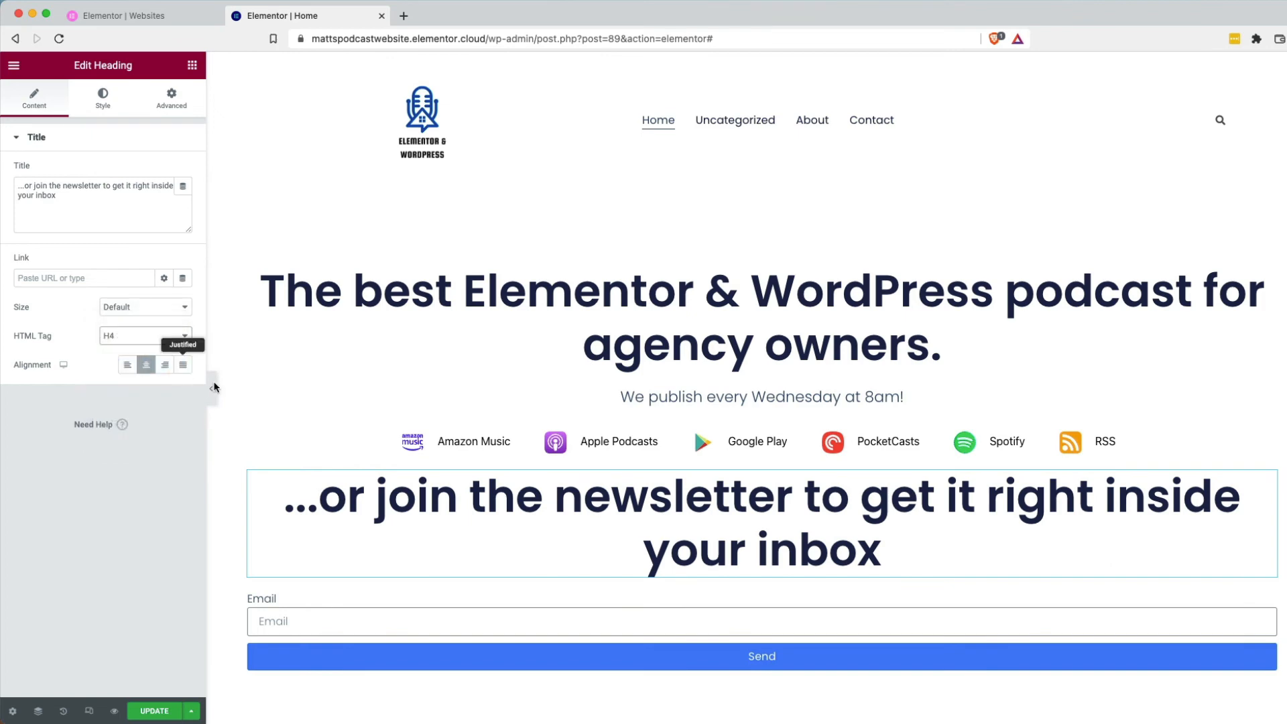
{"action": "triple_click", "coordinate": [347, 484]}
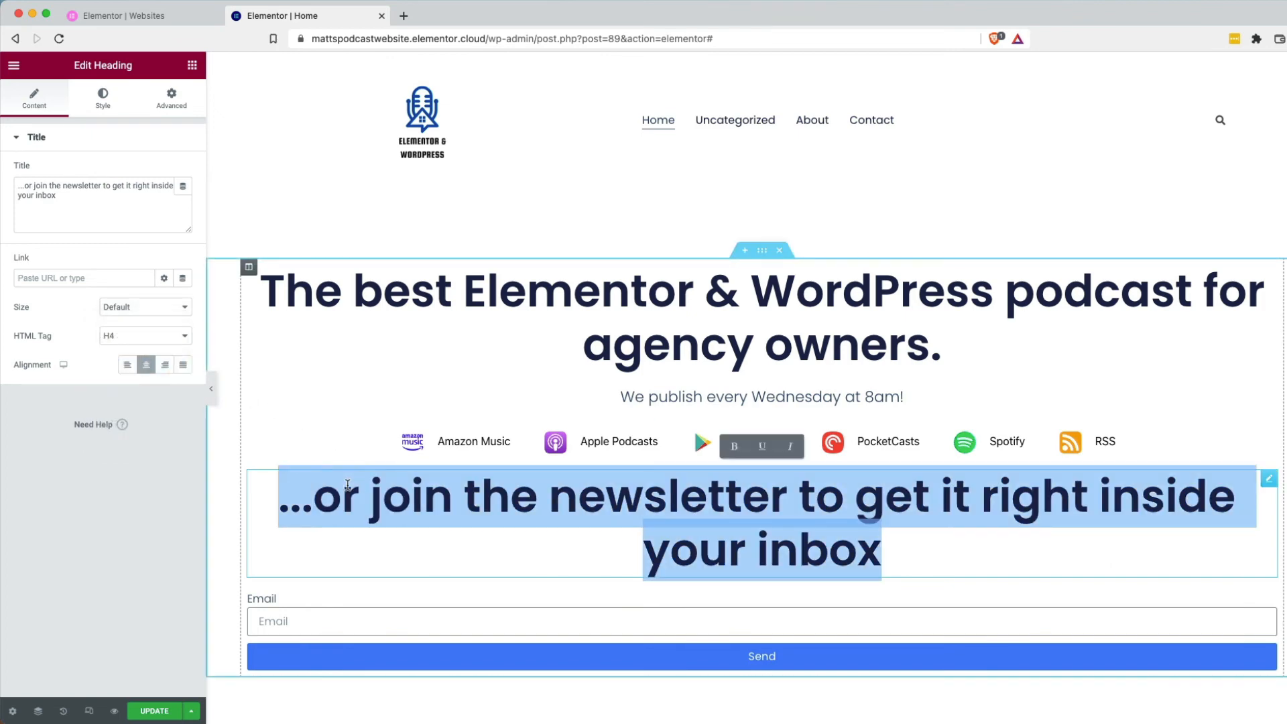
{"action": "left_click", "coordinate": [163, 339]}
{"action": "left_click", "coordinate": [164, 366]}
{"action": "left_click", "coordinate": [173, 341]}
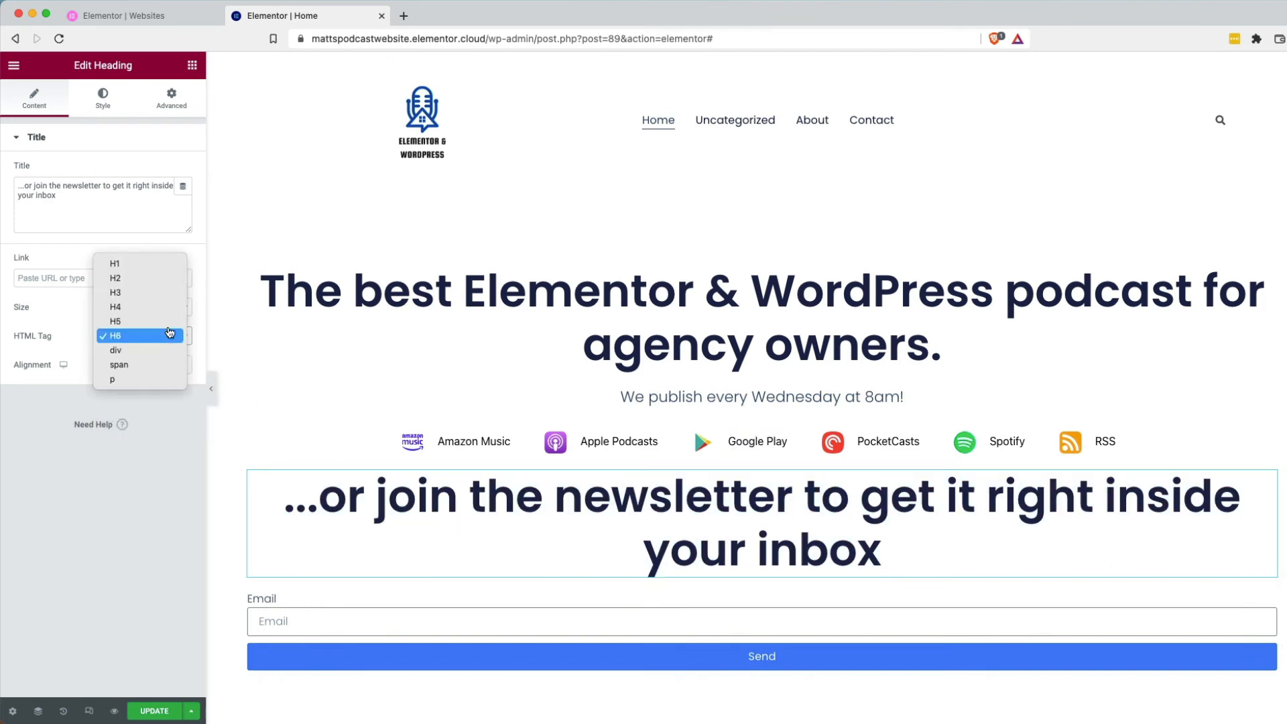
{"action": "left_click", "coordinate": [168, 320]}
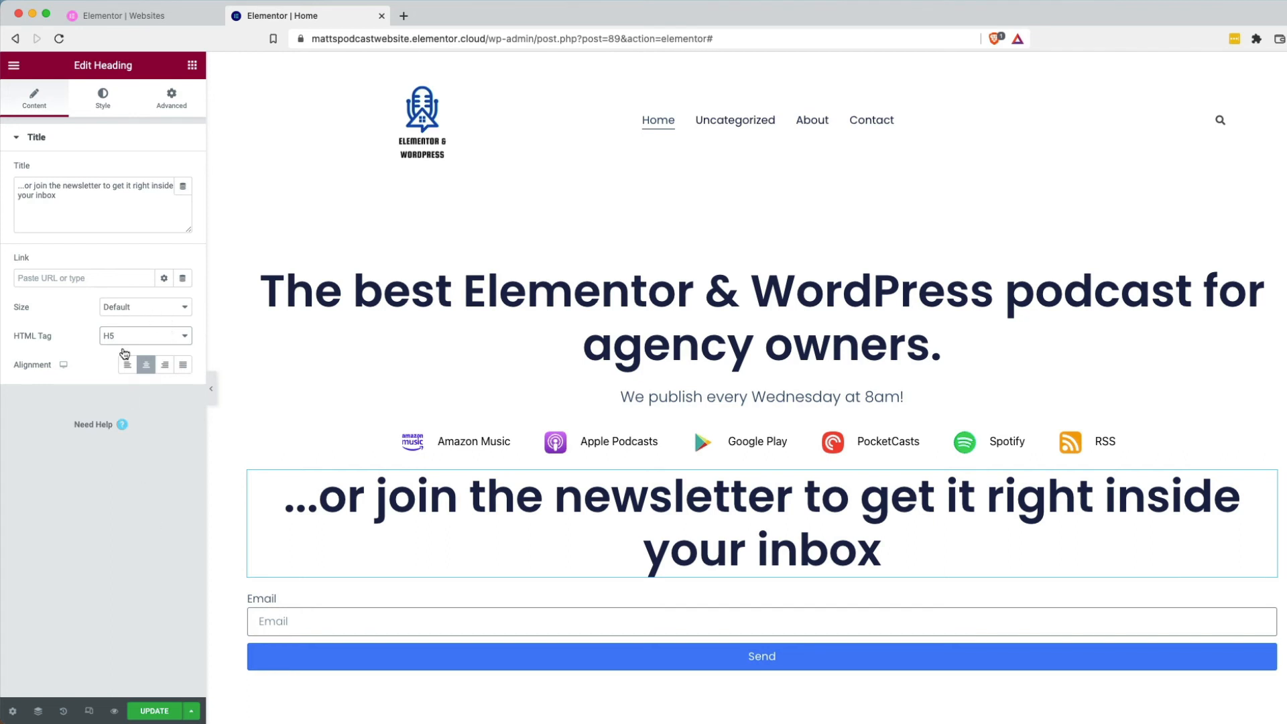
{"action": "left_click", "coordinate": [160, 336]}
Set the newsletter heading's size to Large.
{"action": "left_click", "coordinate": [166, 306]}
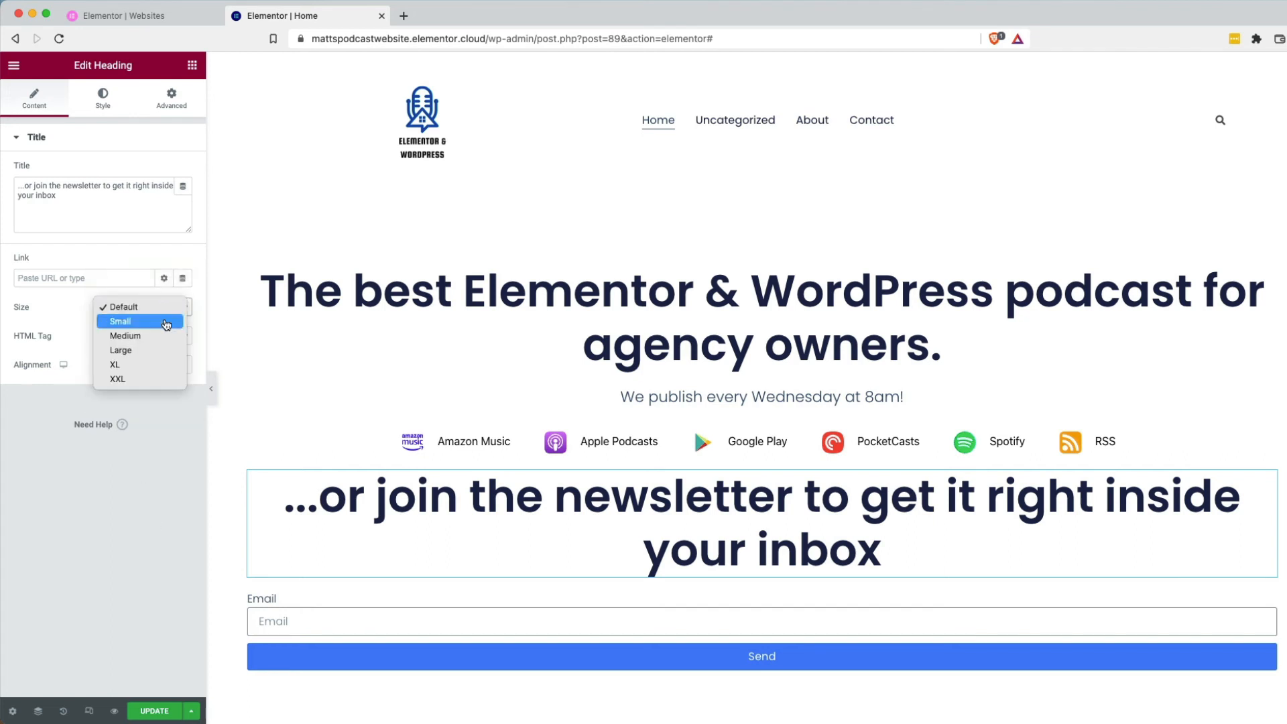
{"action": "left_click", "coordinate": [167, 320]}
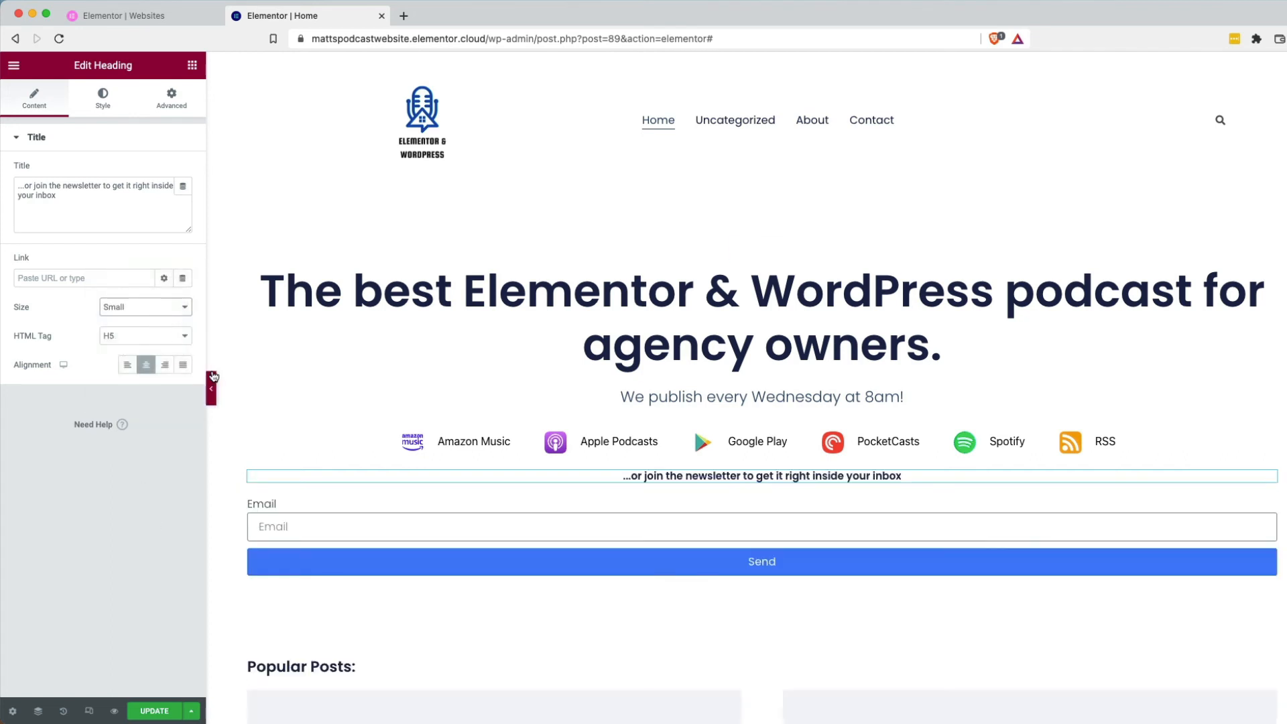
{"action": "left_click", "coordinate": [143, 311]}
{"action": "left_click", "coordinate": [146, 326]}
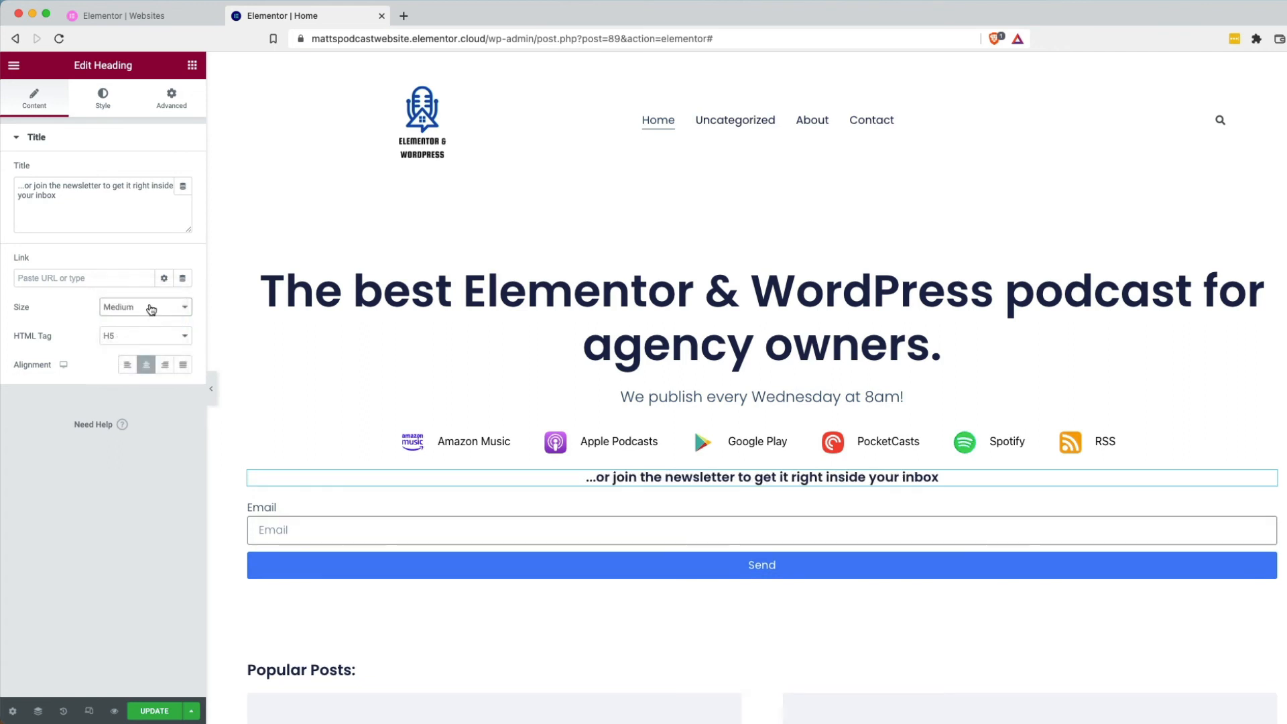
{"action": "left_click", "coordinate": [145, 307]}
{"action": "left_click", "coordinate": [147, 320]}
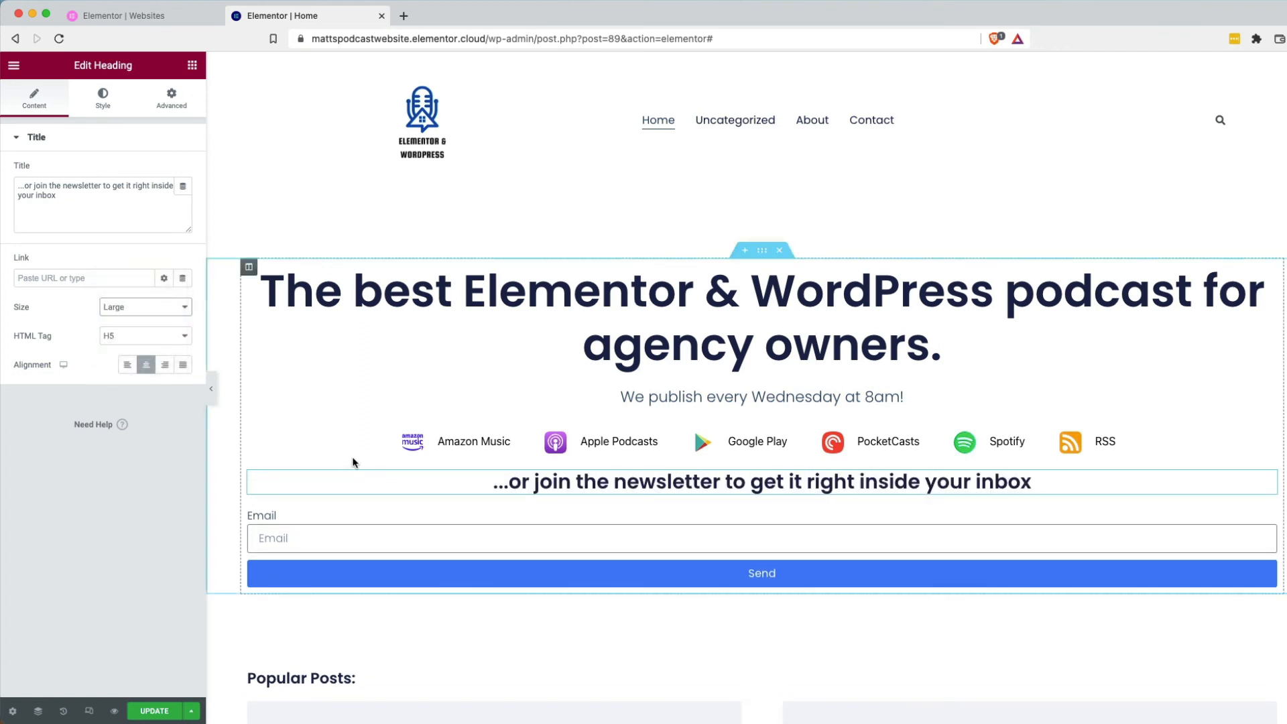
{"action": "left_click", "coordinate": [680, 513]}
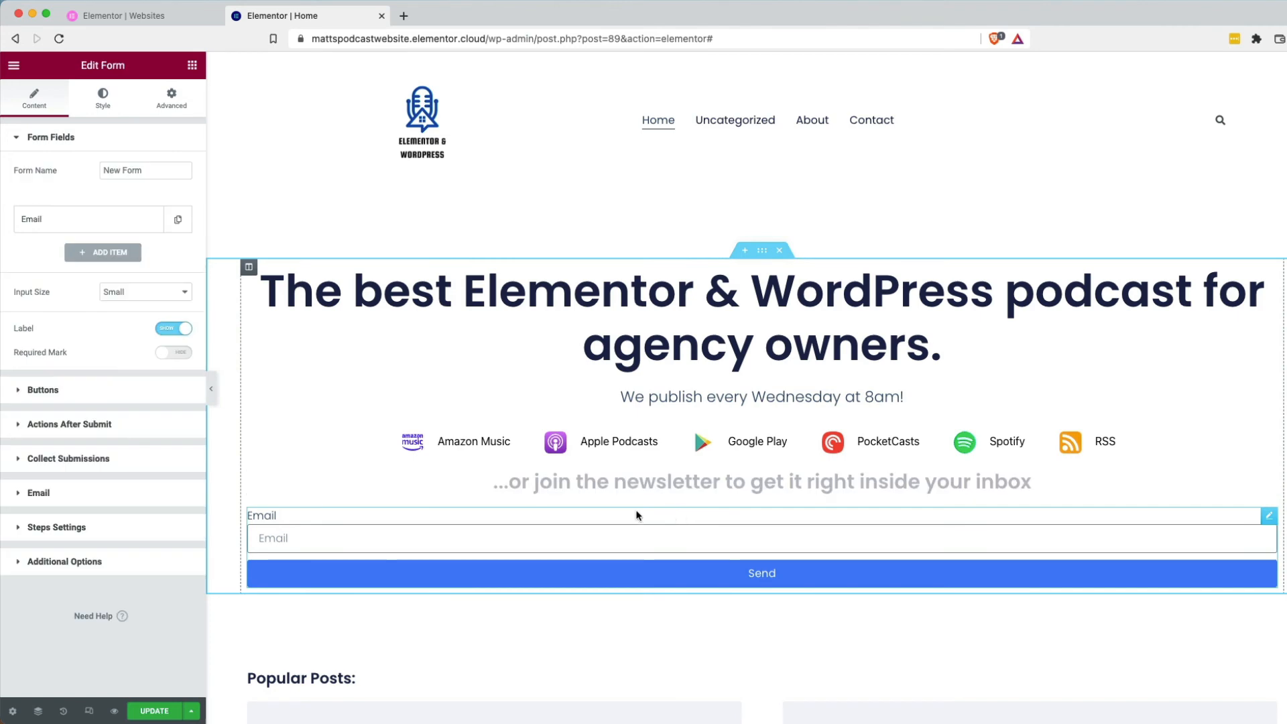
{"action": "left_click", "coordinate": [475, 199]}
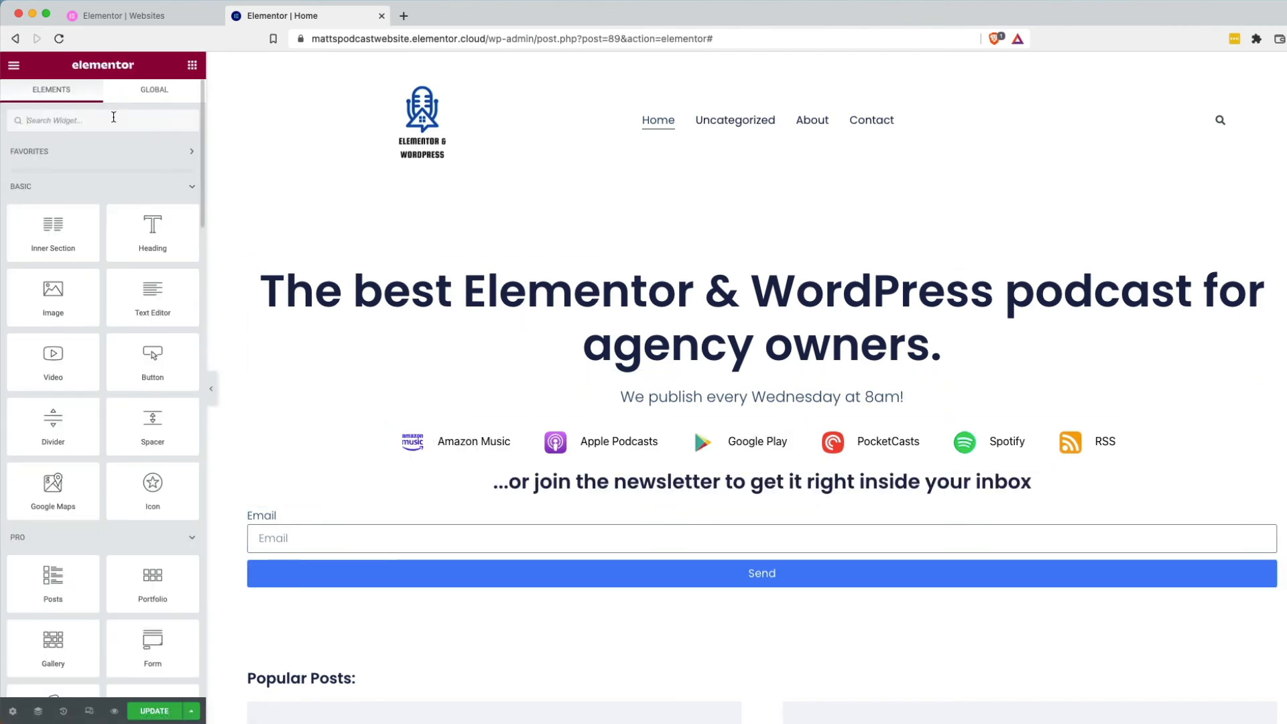
Insert a Spacer widget between the podcast subscribe links and the newsletter heading.
{"action": "type", "text": "spac"}
{"action": "left_click_drag", "start_coordinate": [60, 164], "coordinate": [793, 467]}
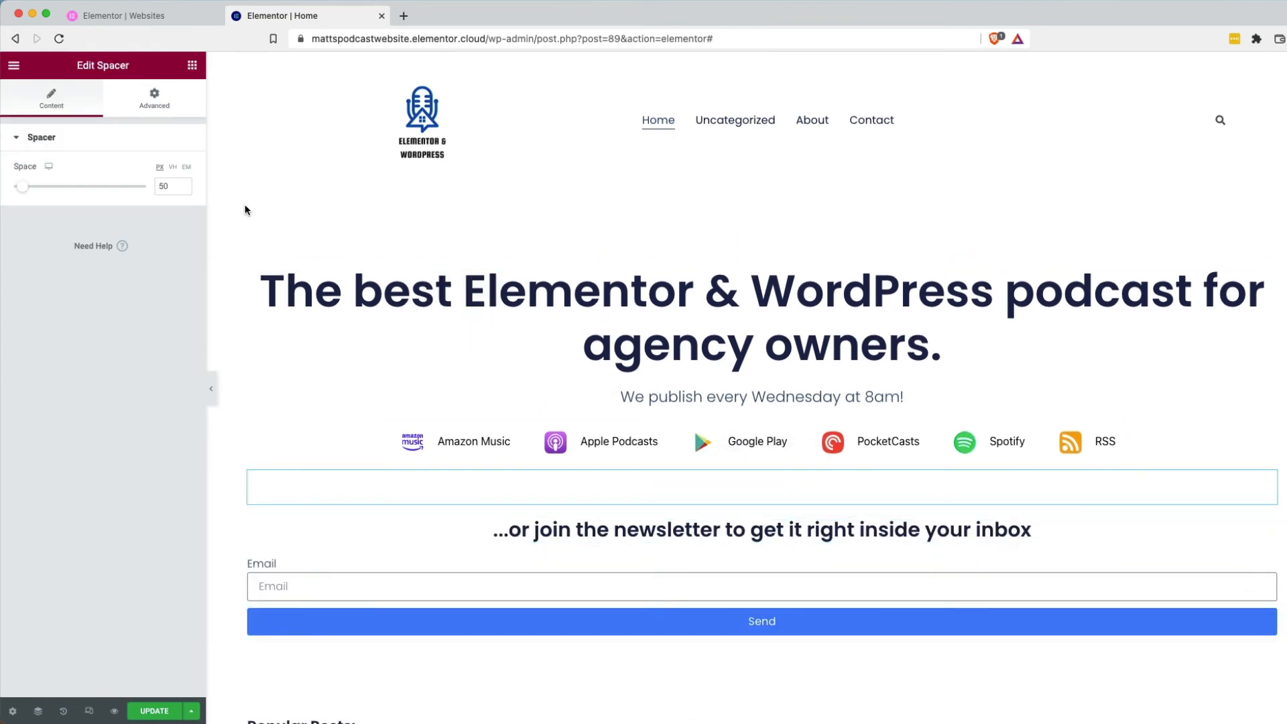
{"action": "key", "text": "Delete"}
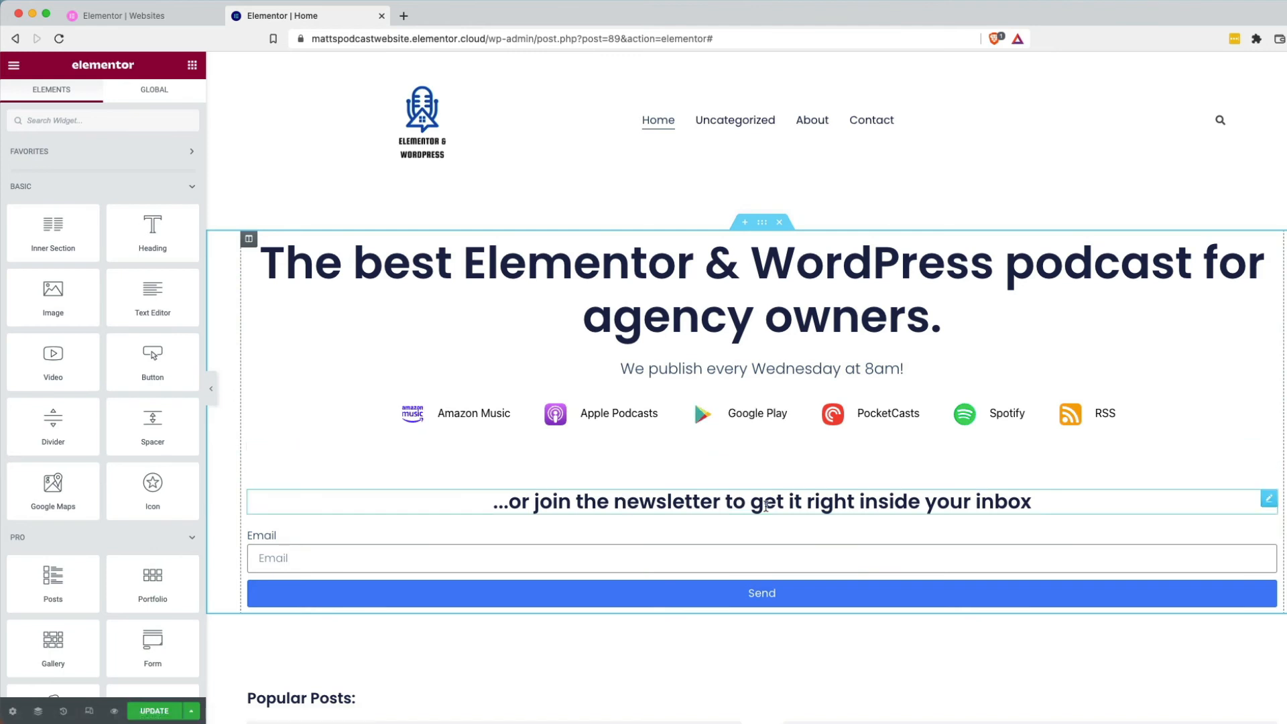
{"action": "scroll", "coordinate": [827, 505], "scroll_direction": "down", "scroll_amount": 2}
{"action": "left_click", "coordinate": [796, 474]}
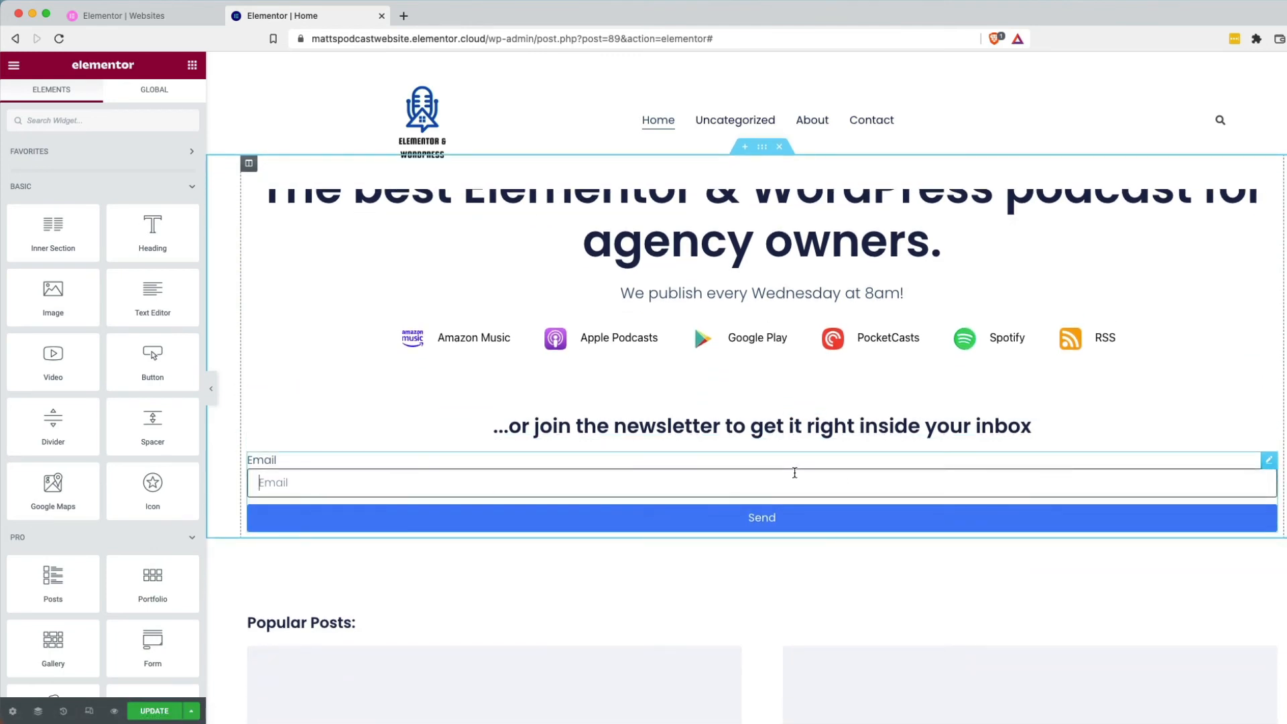
{"action": "triple_click", "coordinate": [709, 430]}
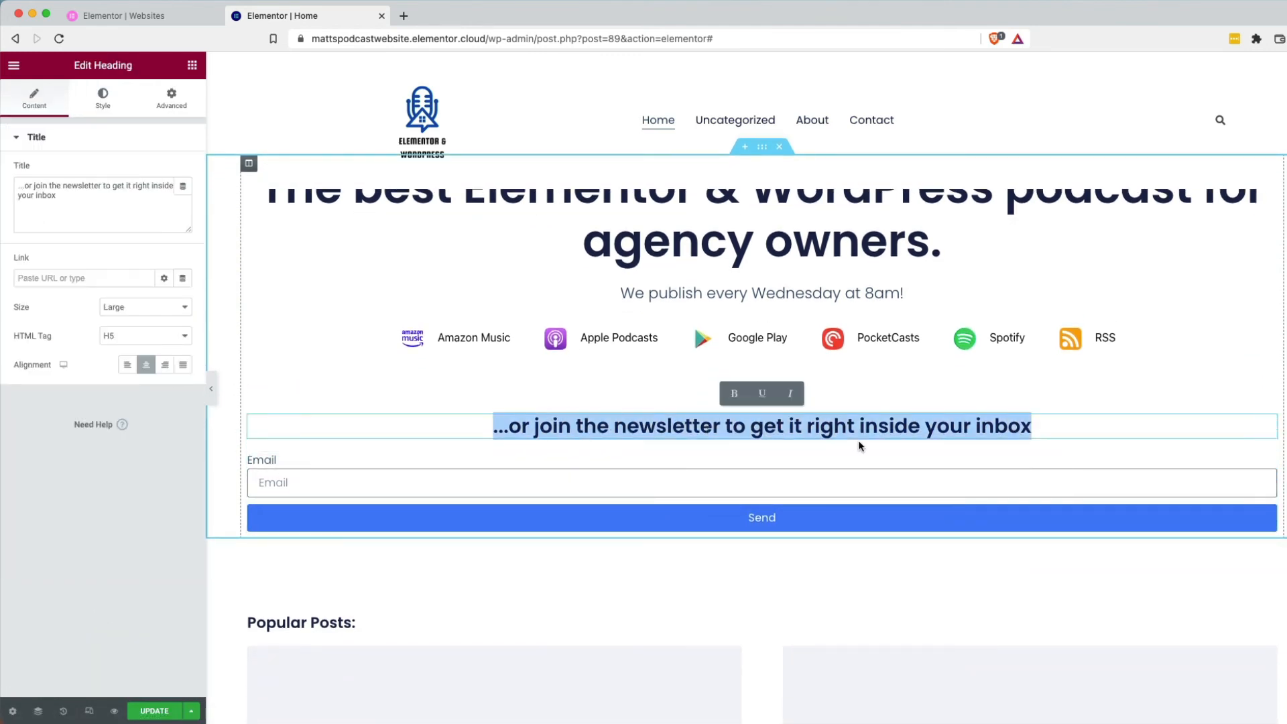
{"action": "double_click", "coordinate": [844, 427]}
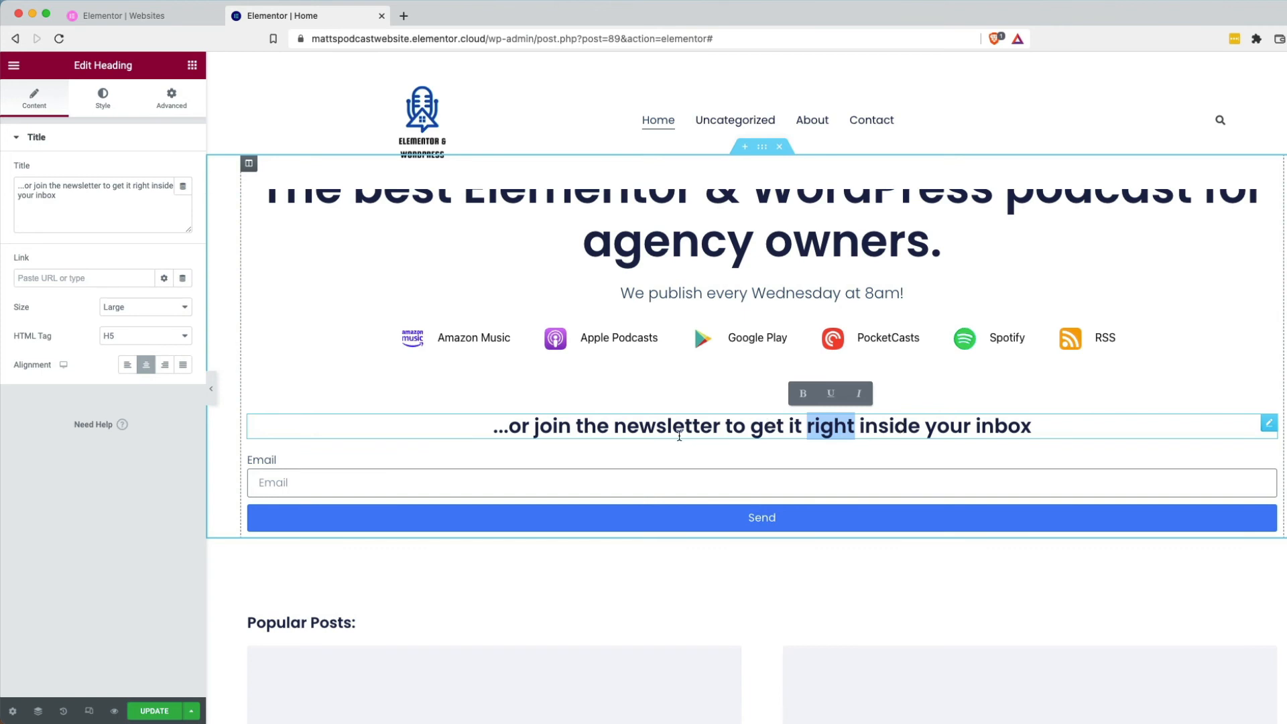
{"action": "triple_click", "coordinate": [657, 434]}
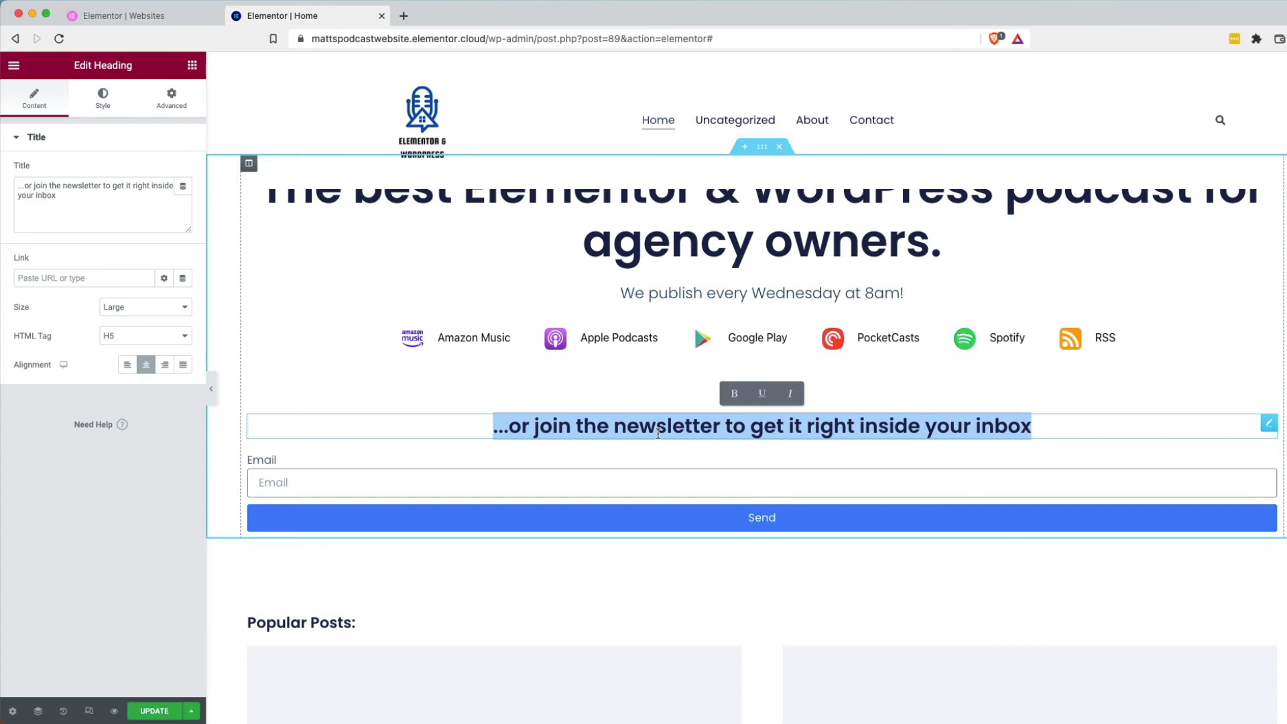
{"action": "left_click", "coordinate": [601, 553]}
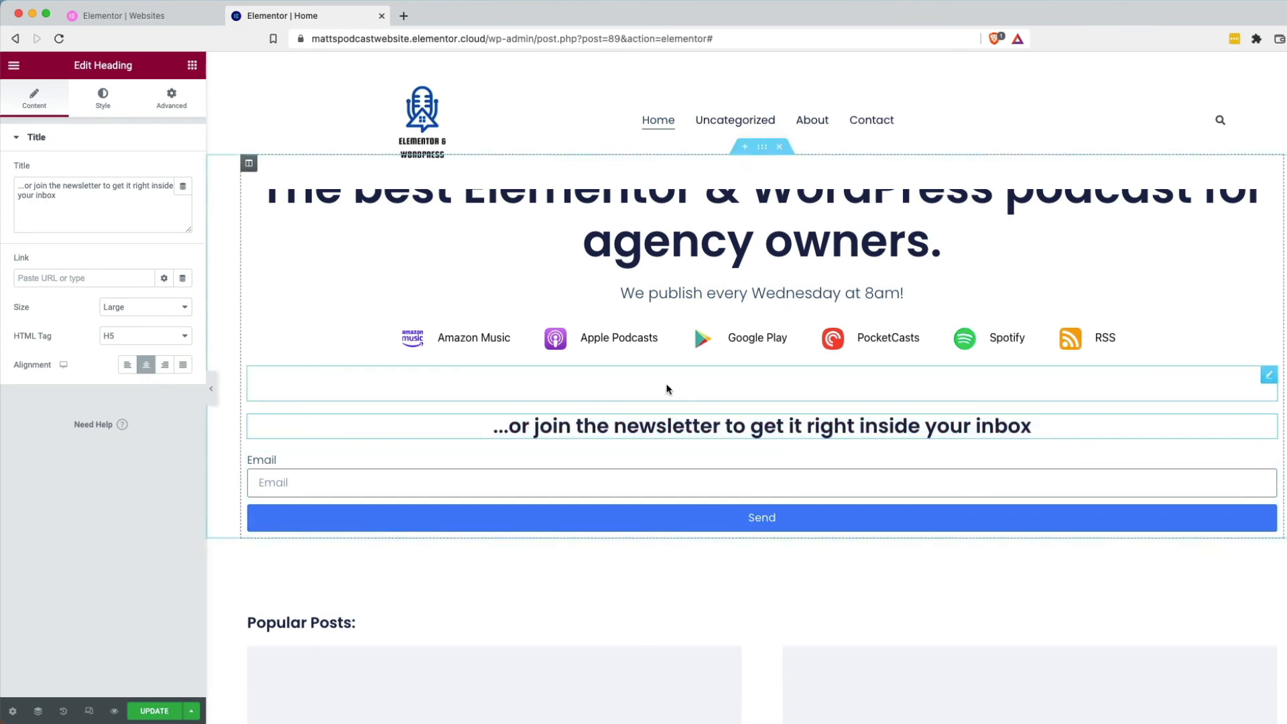
{"action": "scroll", "coordinate": [667, 389], "scroll_direction": "up", "scroll_amount": 3}
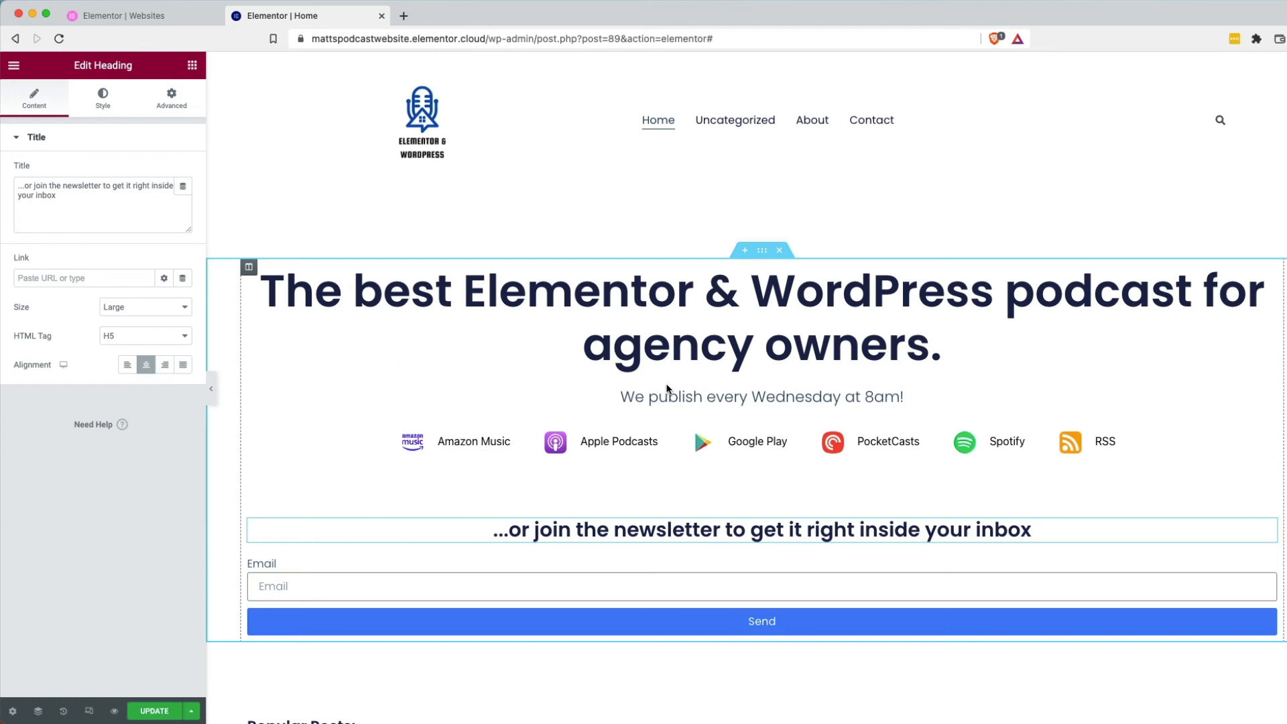
{"action": "left_click", "coordinate": [379, 222]}
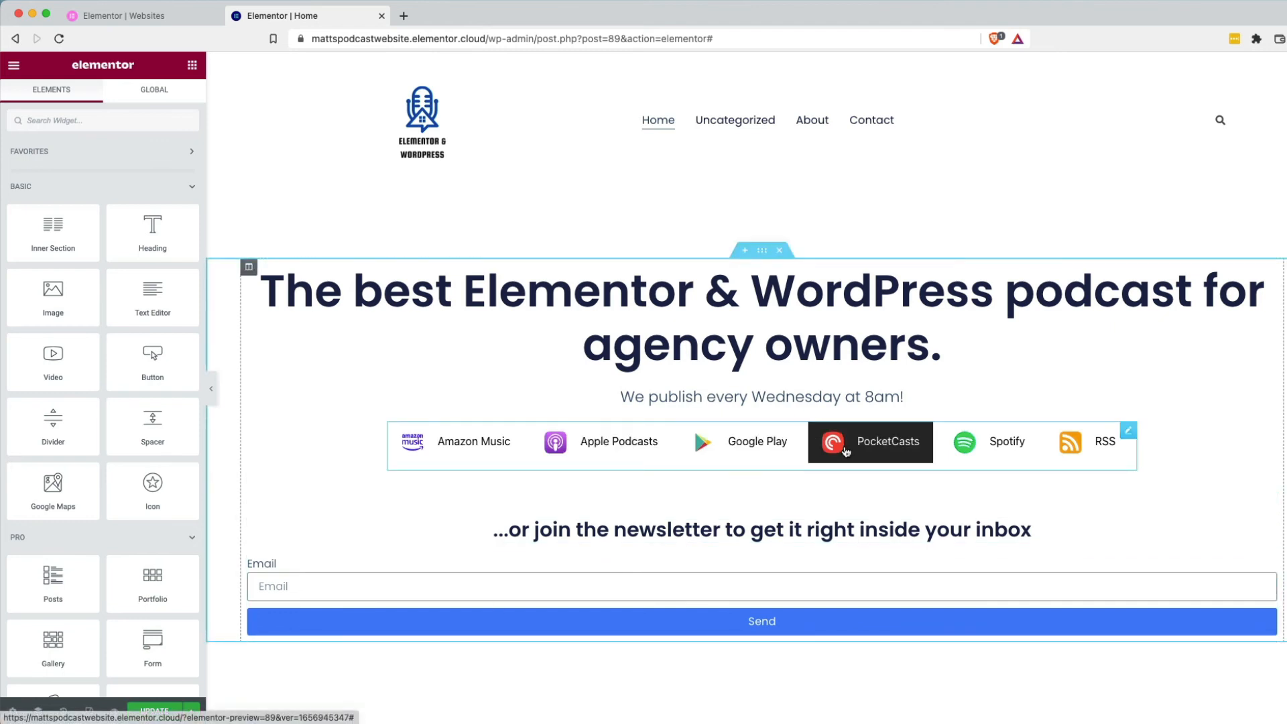
Scroll down to the Popular Posts section and open its Posts grid settings.
{"action": "scroll", "coordinate": [1080, 550], "scroll_direction": "down", "scroll_amount": 1}
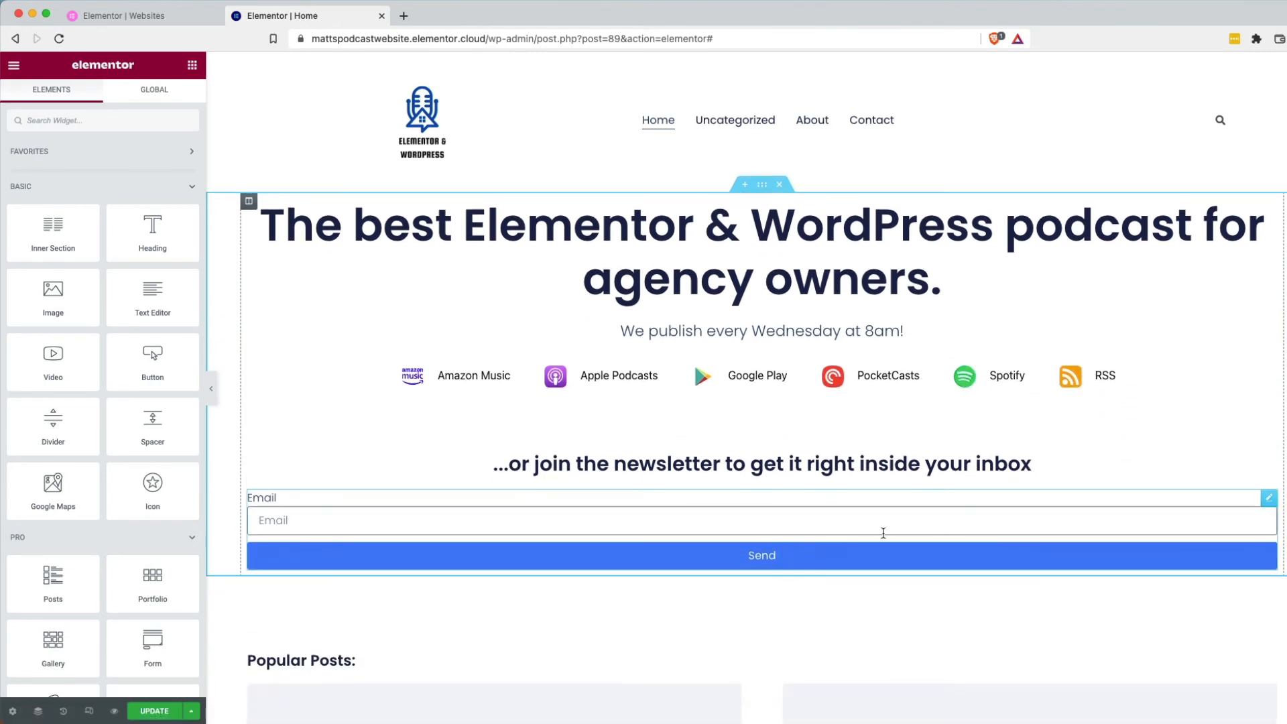
{"action": "scroll", "coordinate": [723, 602], "scroll_direction": "down", "scroll_amount": 2}
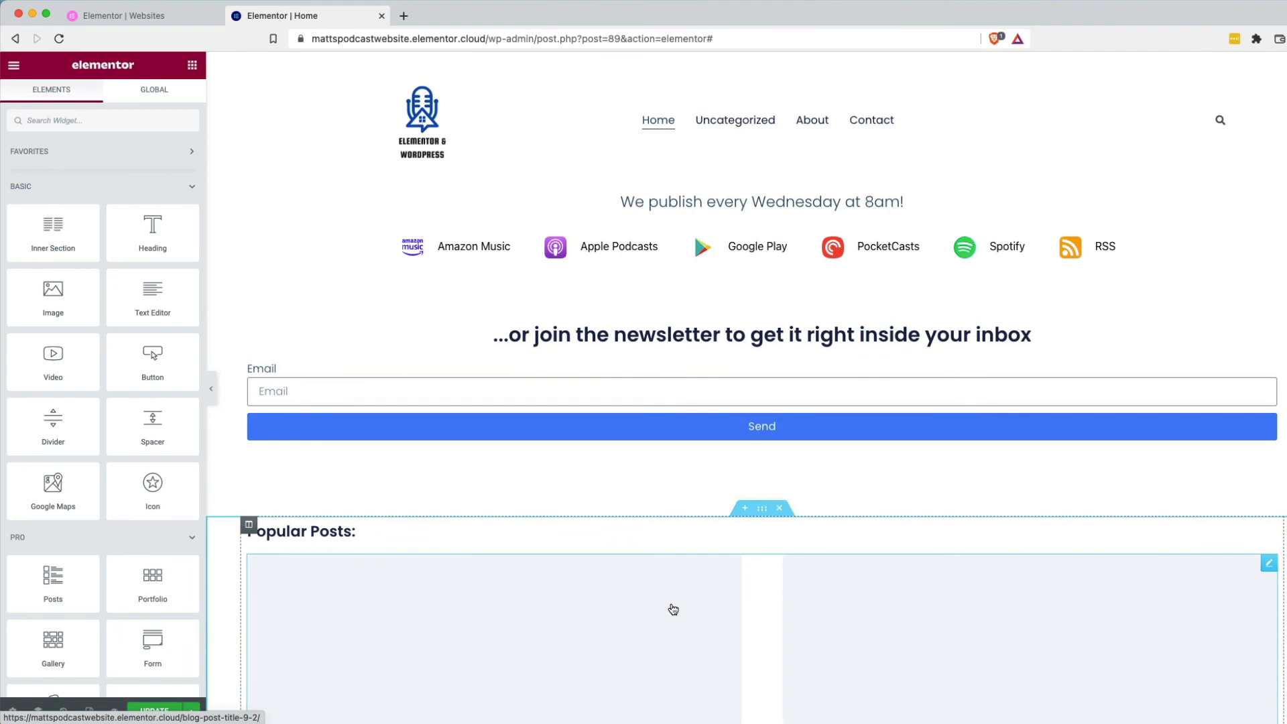
{"action": "scroll", "coordinate": [546, 601], "scroll_direction": "down", "scroll_amount": 3}
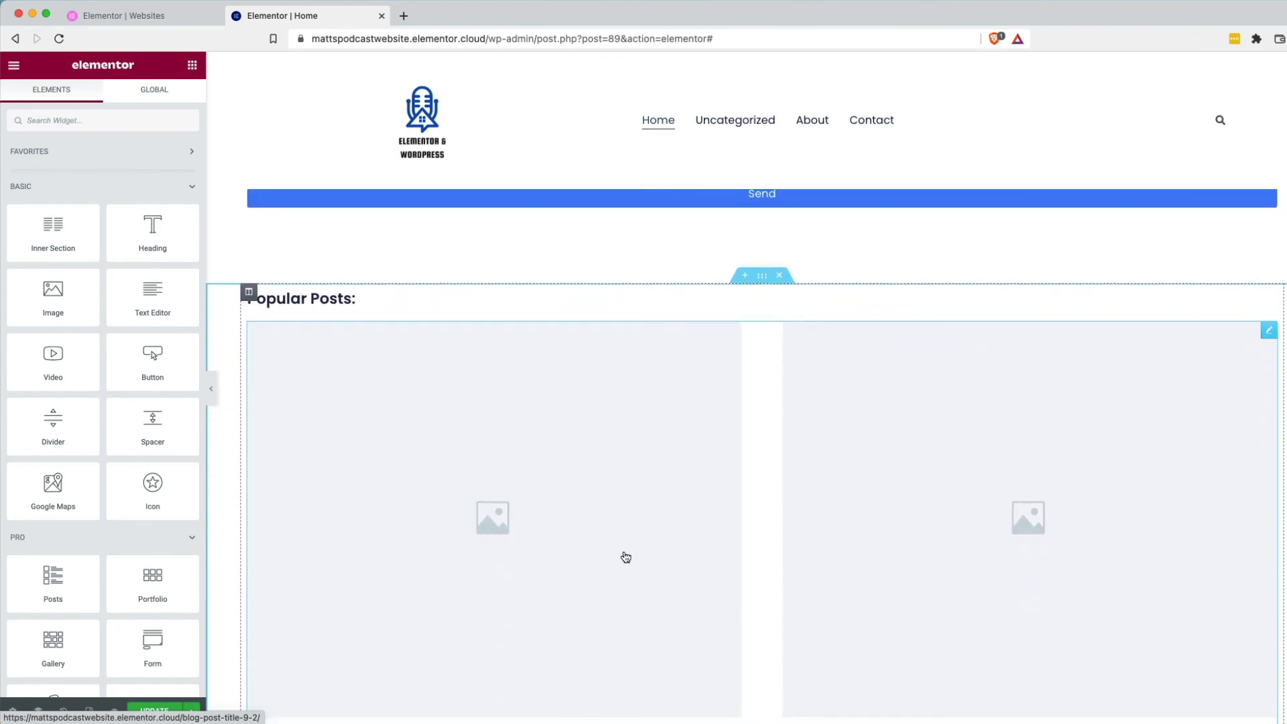
{"action": "scroll", "coordinate": [547, 600], "scroll_direction": "down", "scroll_amount": 3}
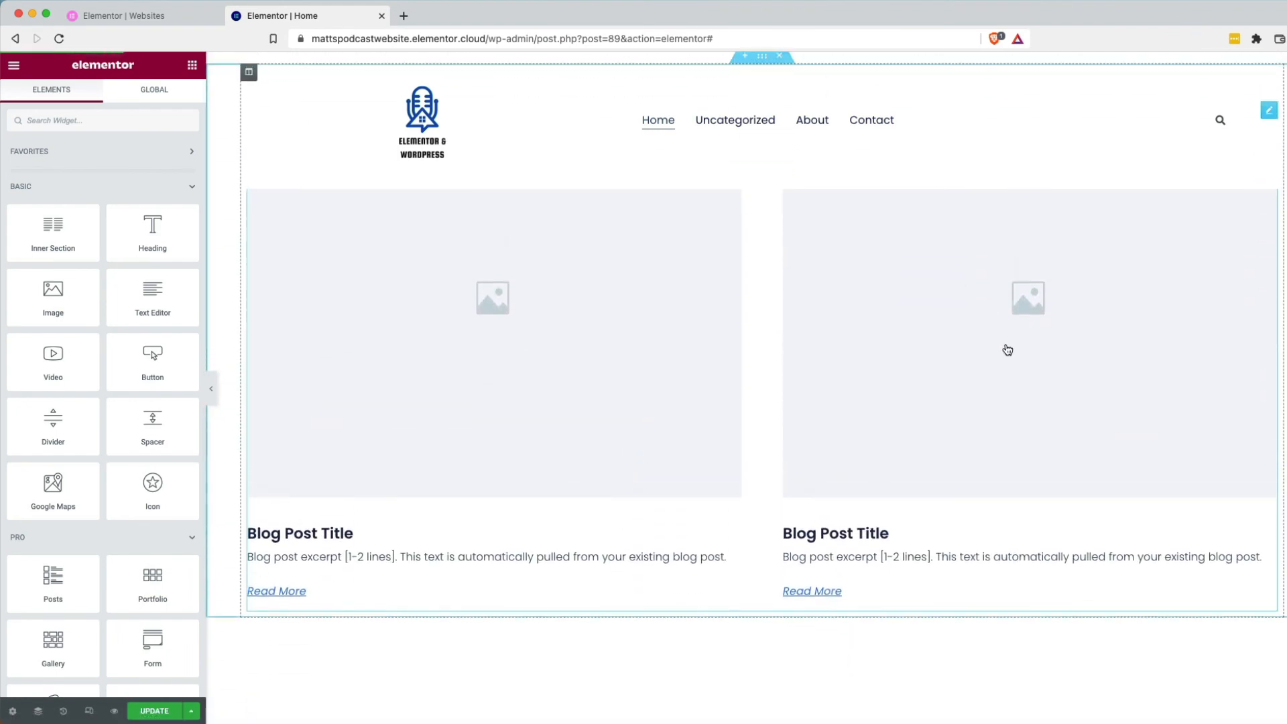
{"action": "scroll", "coordinate": [574, 445], "scroll_direction": "up", "scroll_amount": 3}
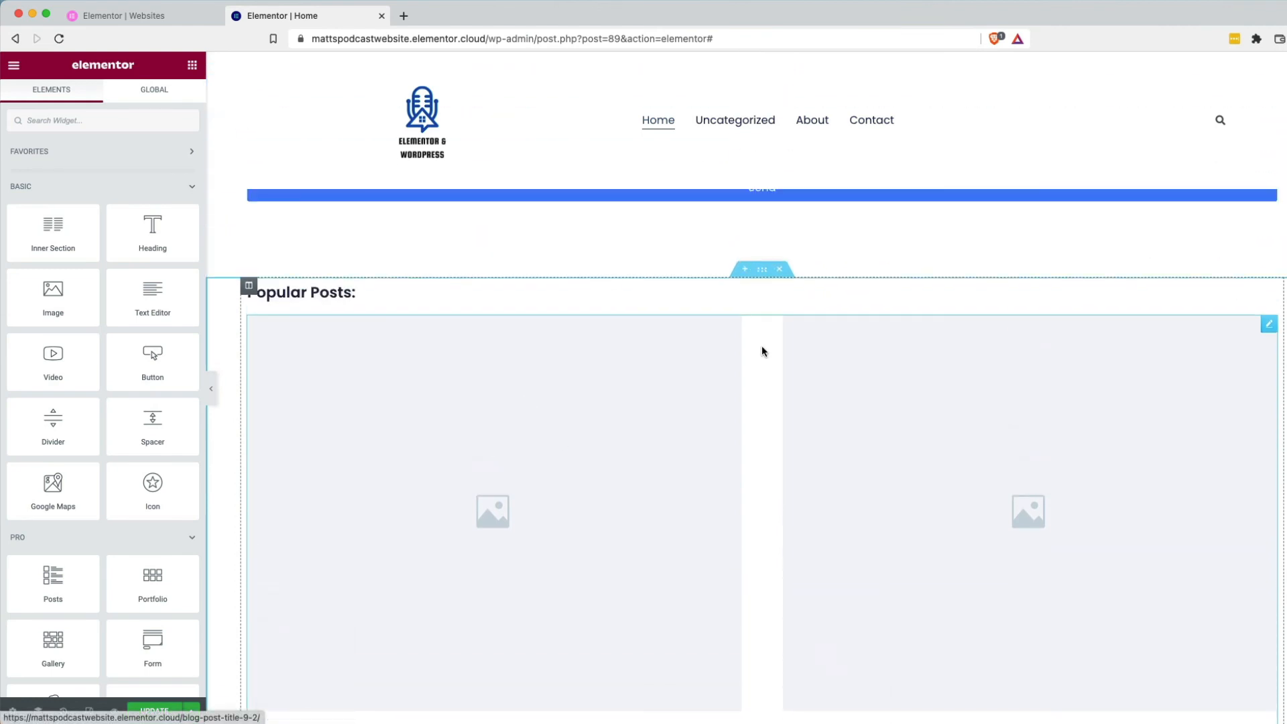
{"action": "left_click", "coordinate": [1272, 327]}
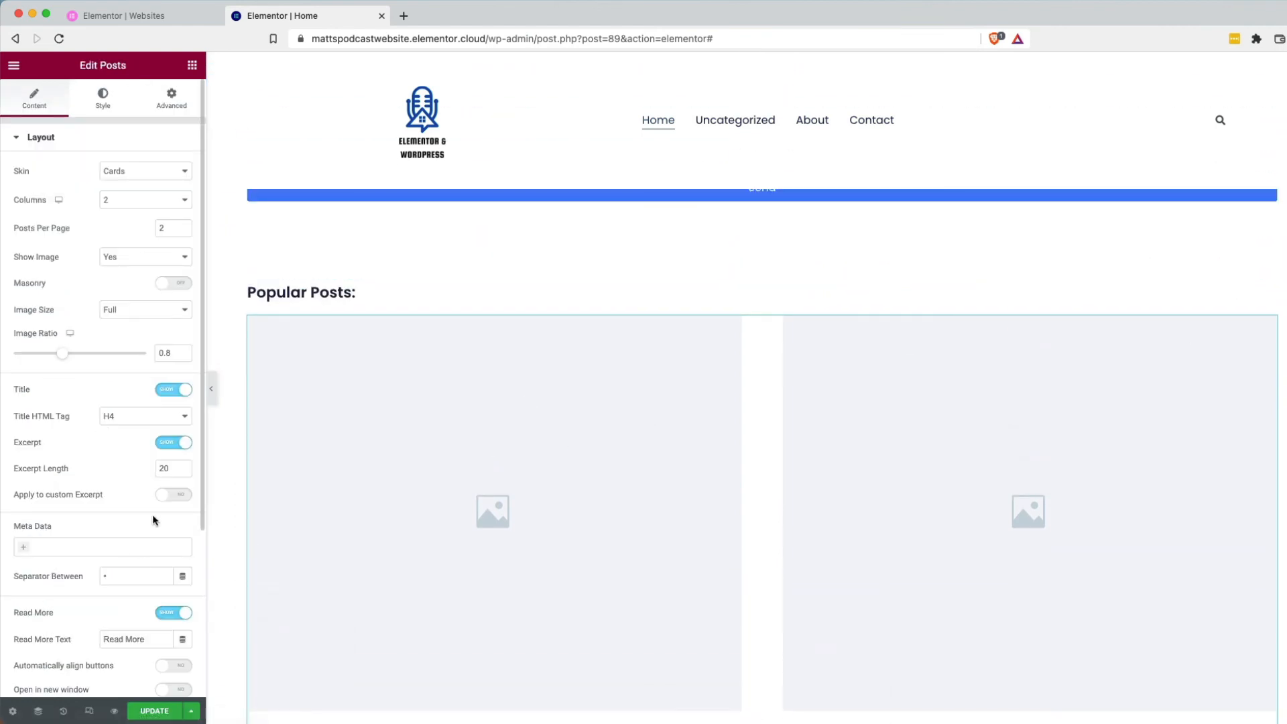
Set the Popular Posts grid's Query source to Podcast.
{"action": "scroll", "coordinate": [152, 521], "scroll_direction": "down", "scroll_amount": 3}
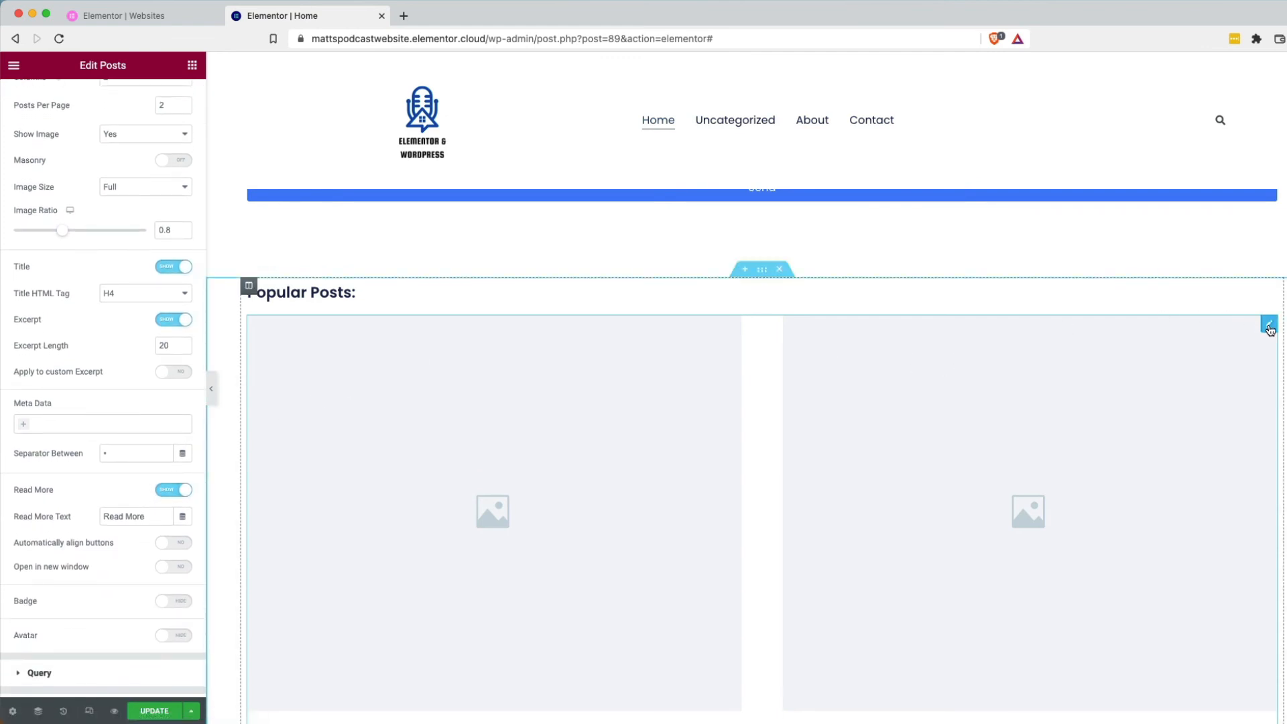
{"action": "scroll", "coordinate": [89, 505], "scroll_direction": "down", "scroll_amount": 3}
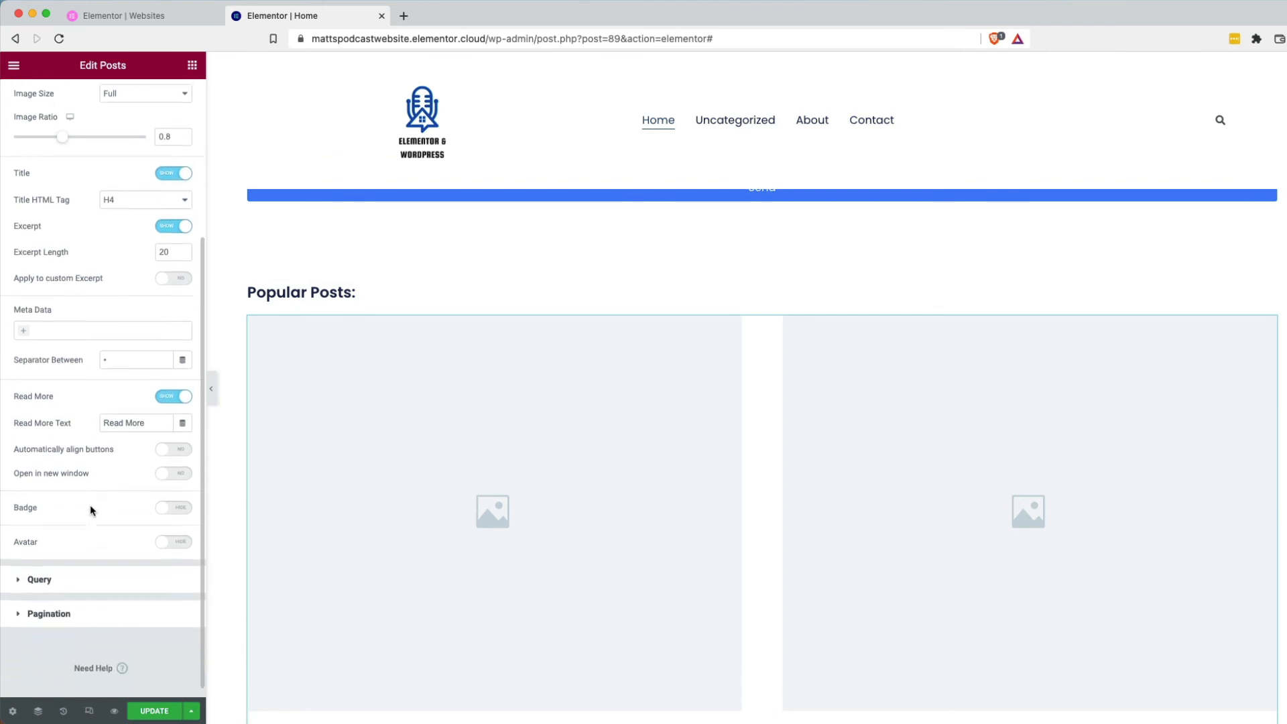
{"action": "scroll", "coordinate": [77, 238], "scroll_direction": "up", "scroll_amount": 5}
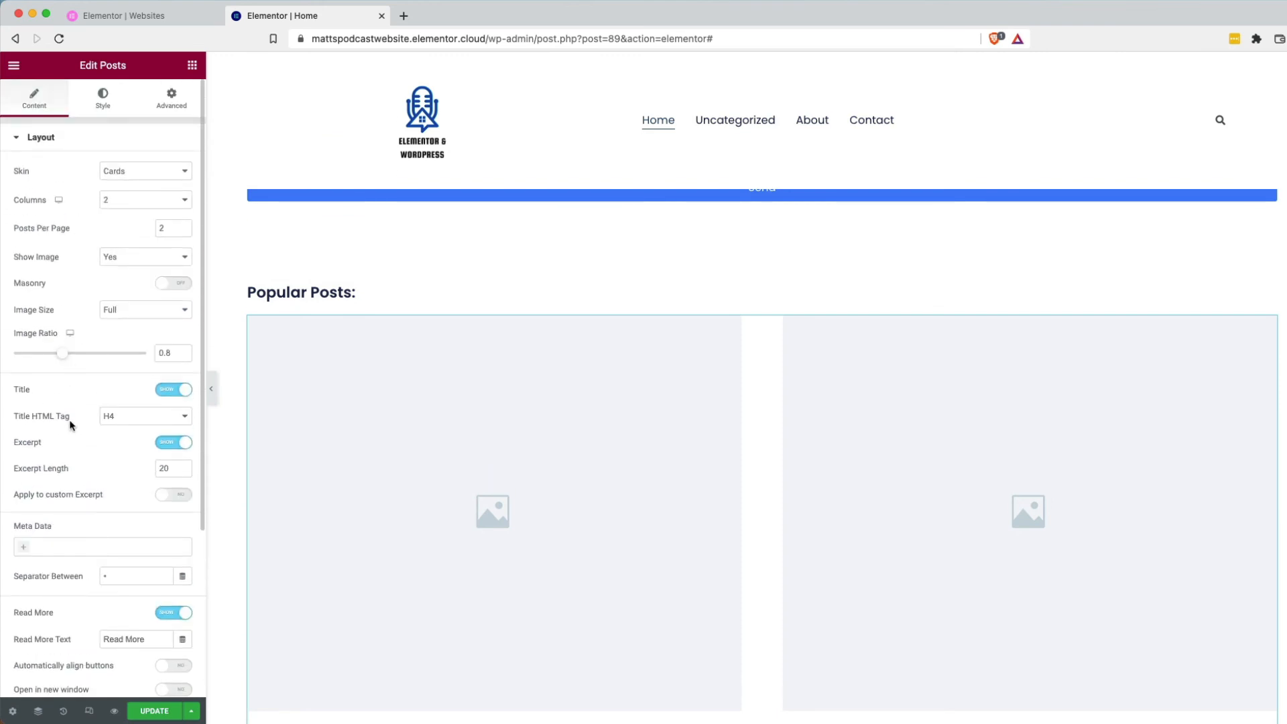
{"action": "scroll", "coordinate": [66, 518], "scroll_direction": "down", "scroll_amount": 5}
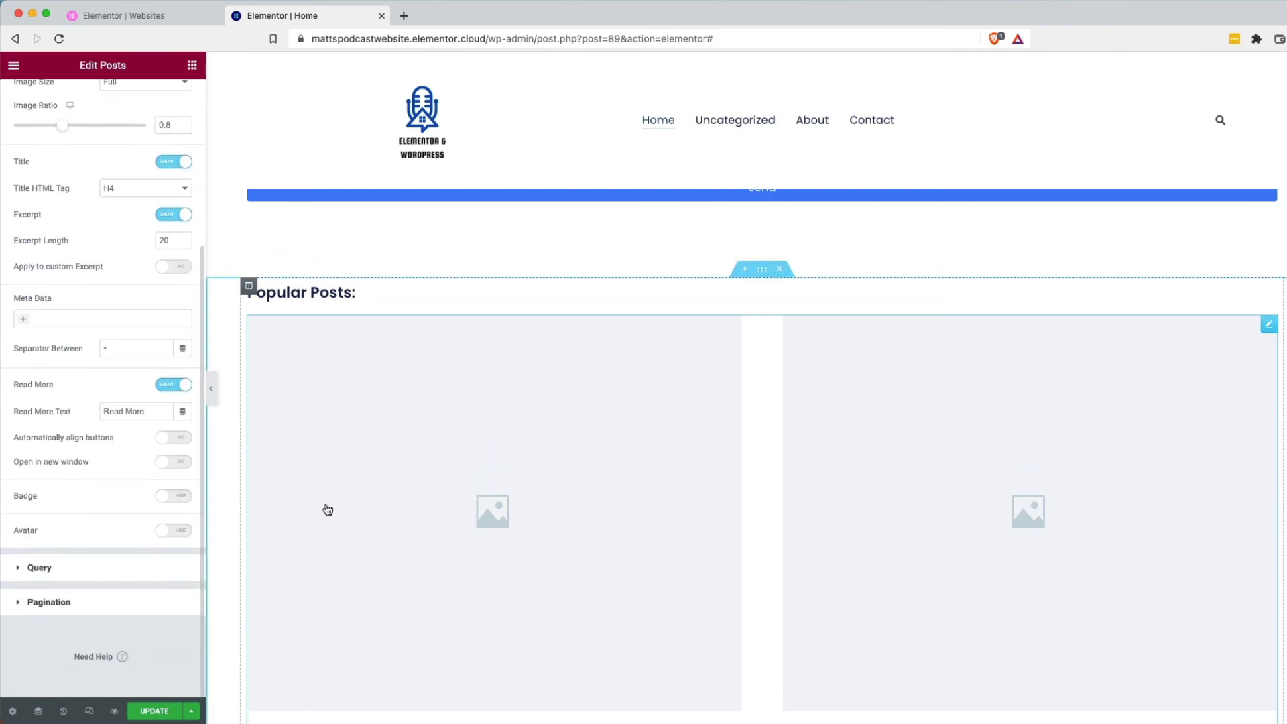
{"action": "left_click", "coordinate": [47, 573]}
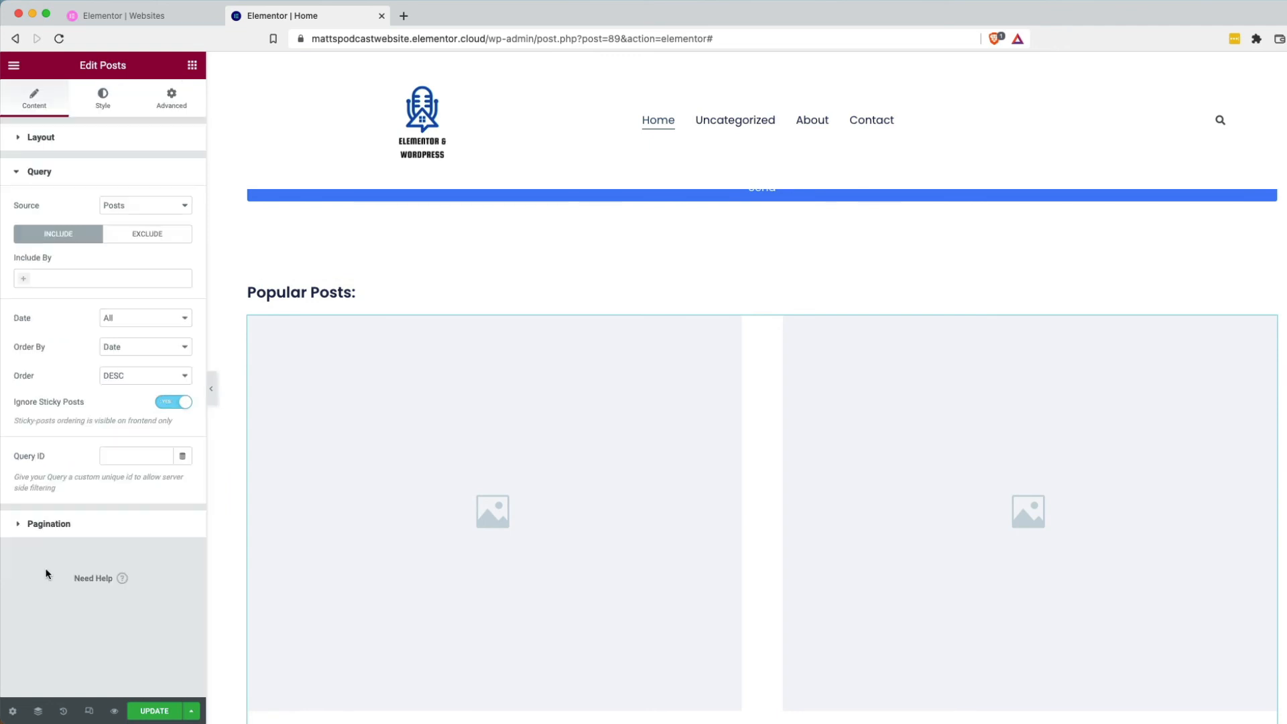
{"action": "left_click", "coordinate": [146, 206]}
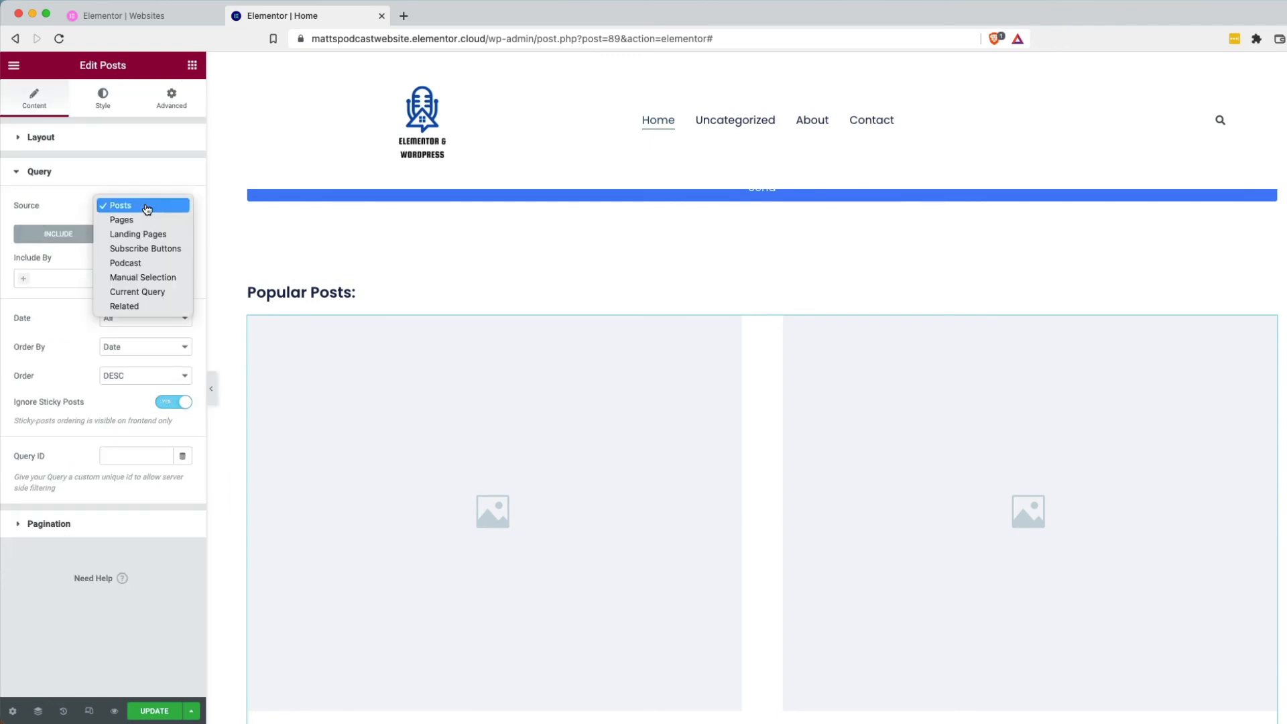
{"action": "left_click", "coordinate": [181, 268]}
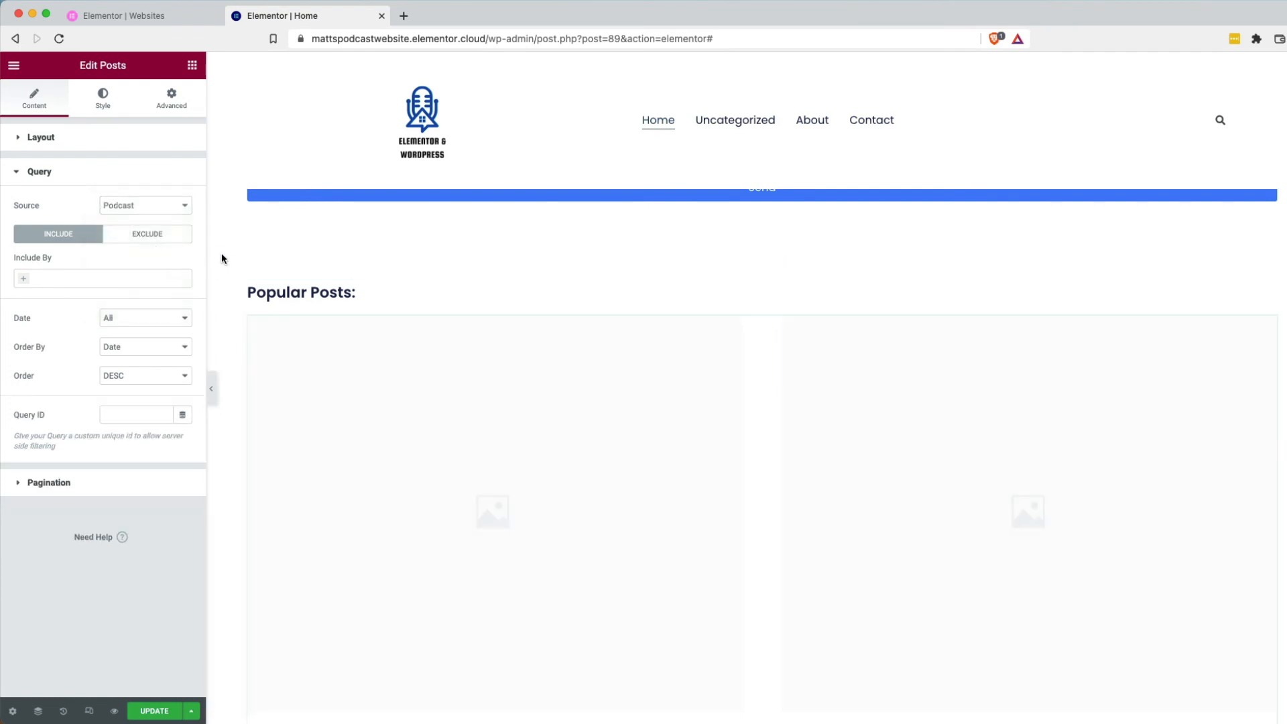
Update the page and reload the editor so the grid shows the episode cards.
{"action": "left_click", "coordinate": [158, 716]}
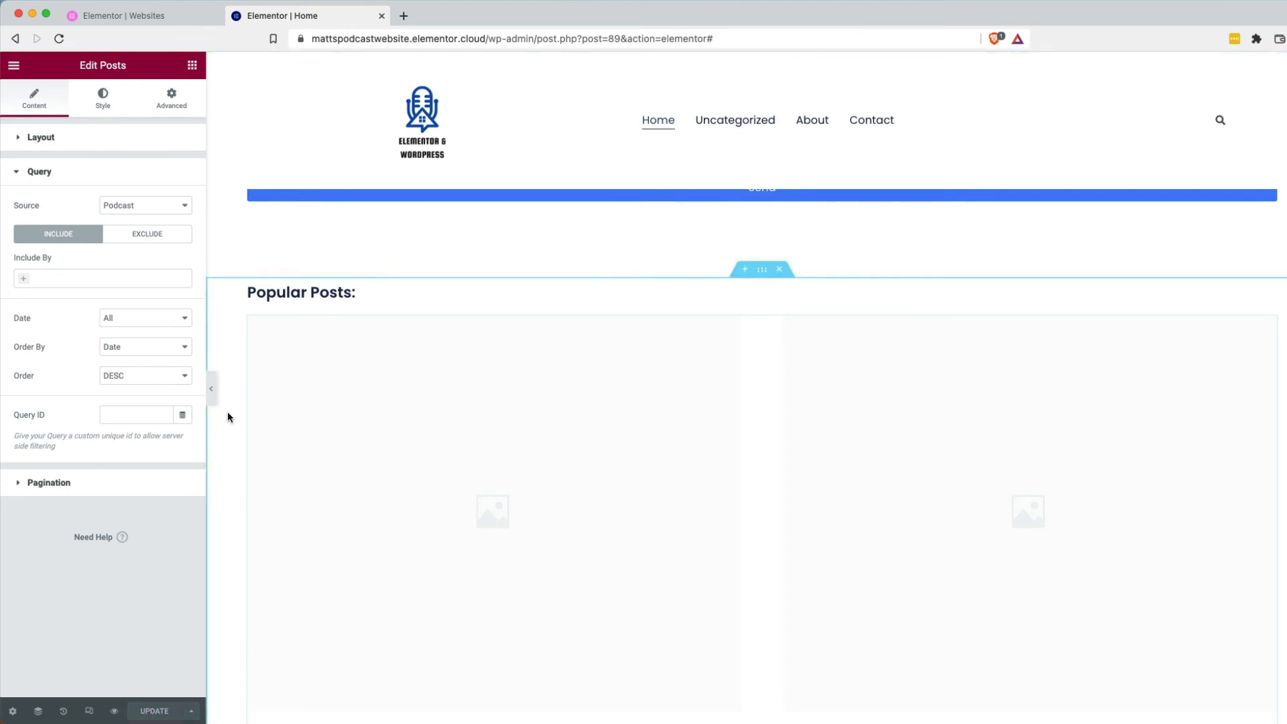
{"action": "left_click", "coordinate": [289, 400]}
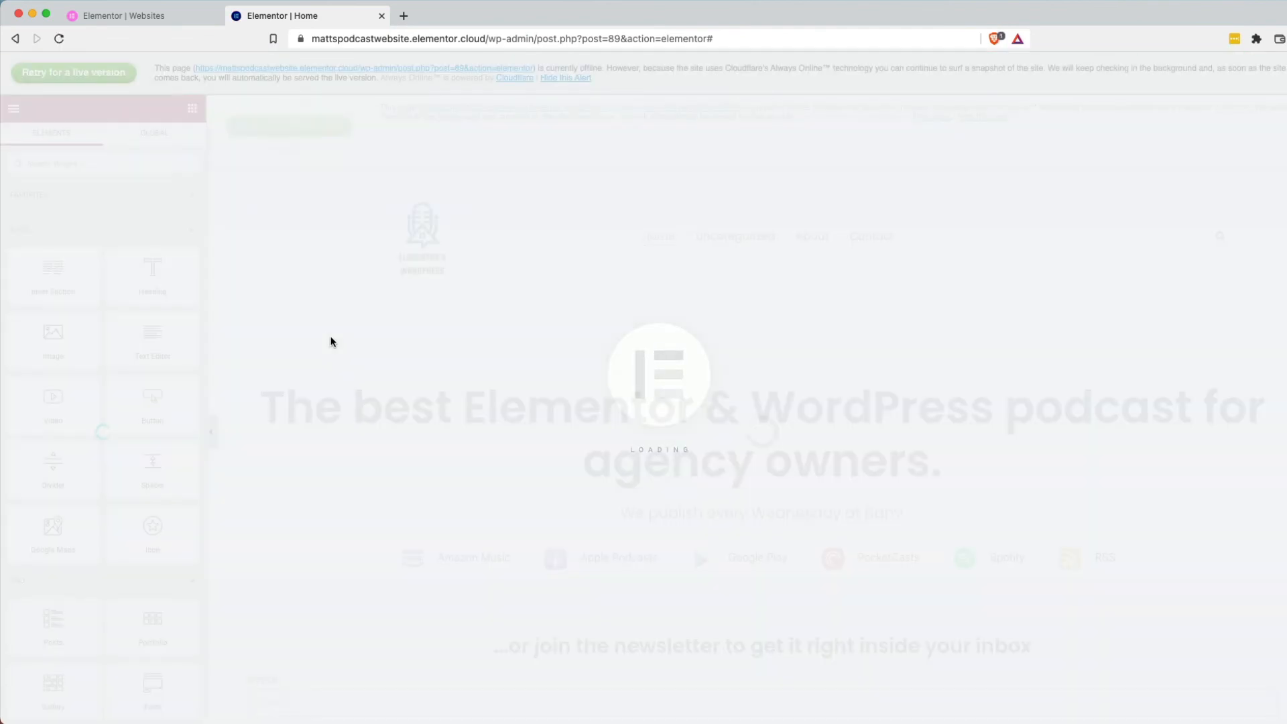
{"action": "scroll", "coordinate": [335, 348], "scroll_direction": "down", "scroll_amount": 10}
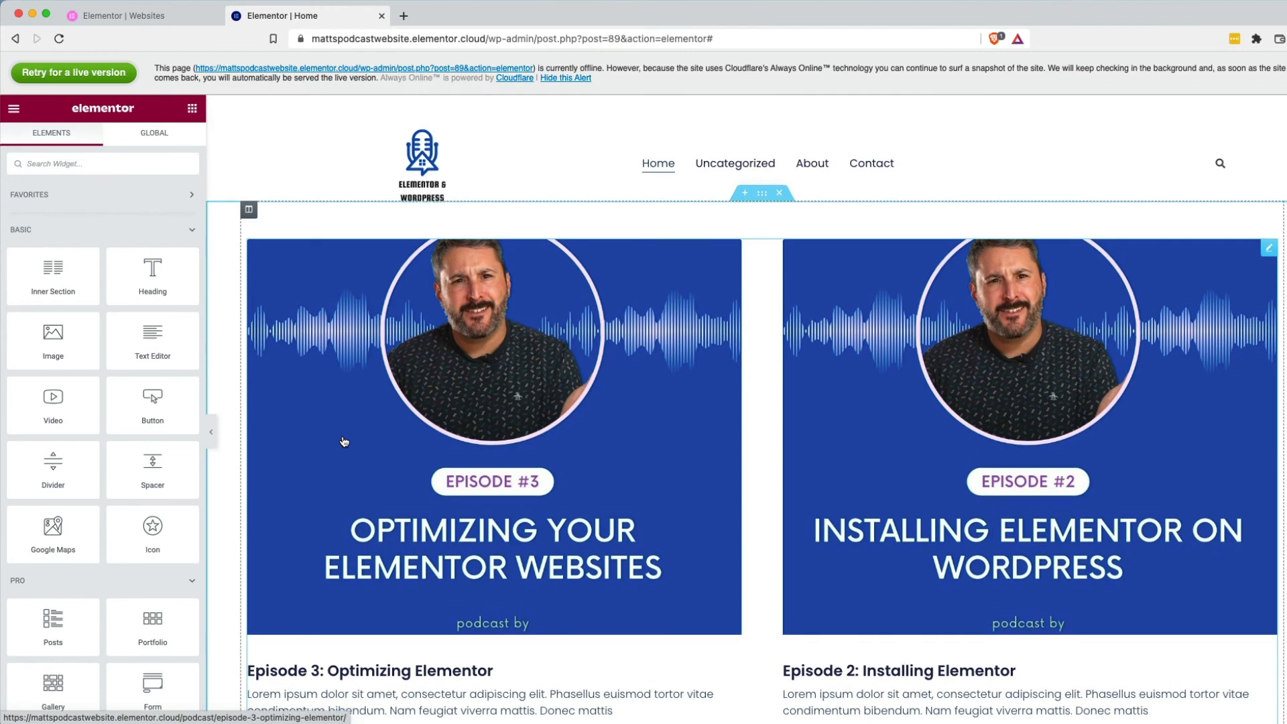
{"action": "scroll", "coordinate": [344, 441], "scroll_direction": "down", "scroll_amount": 1}
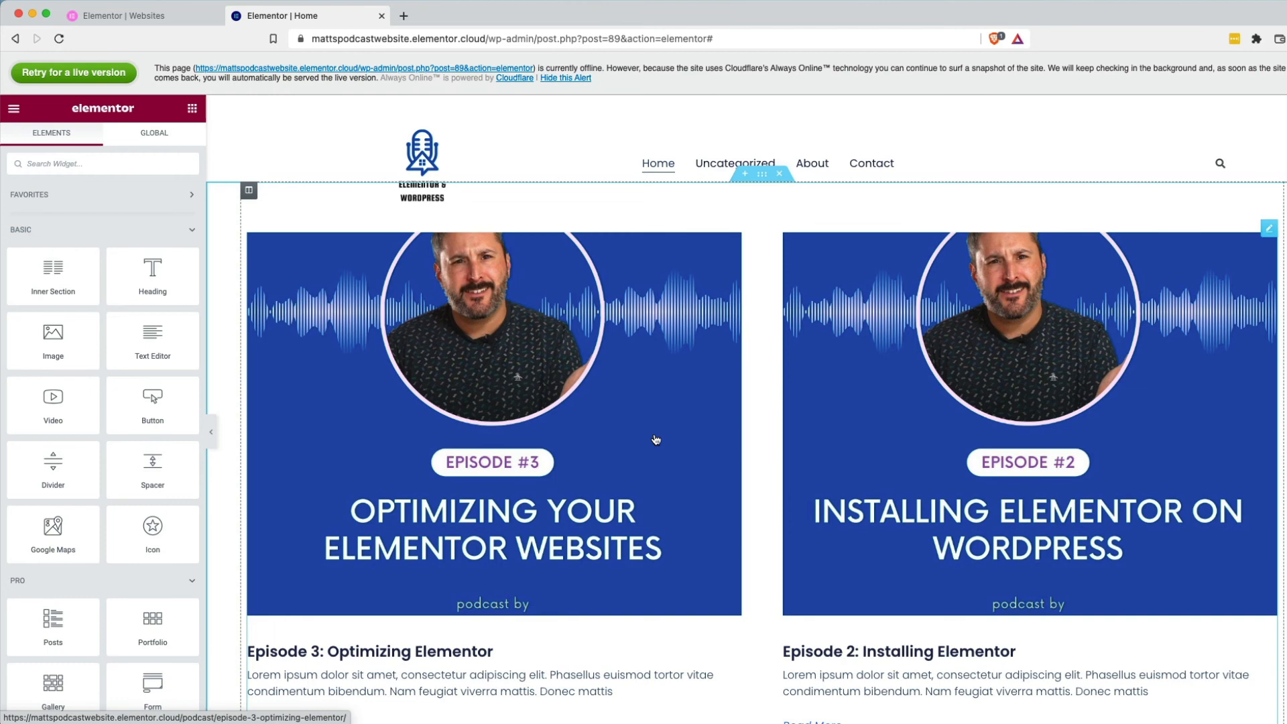
{"action": "left_click", "coordinate": [781, 455]}
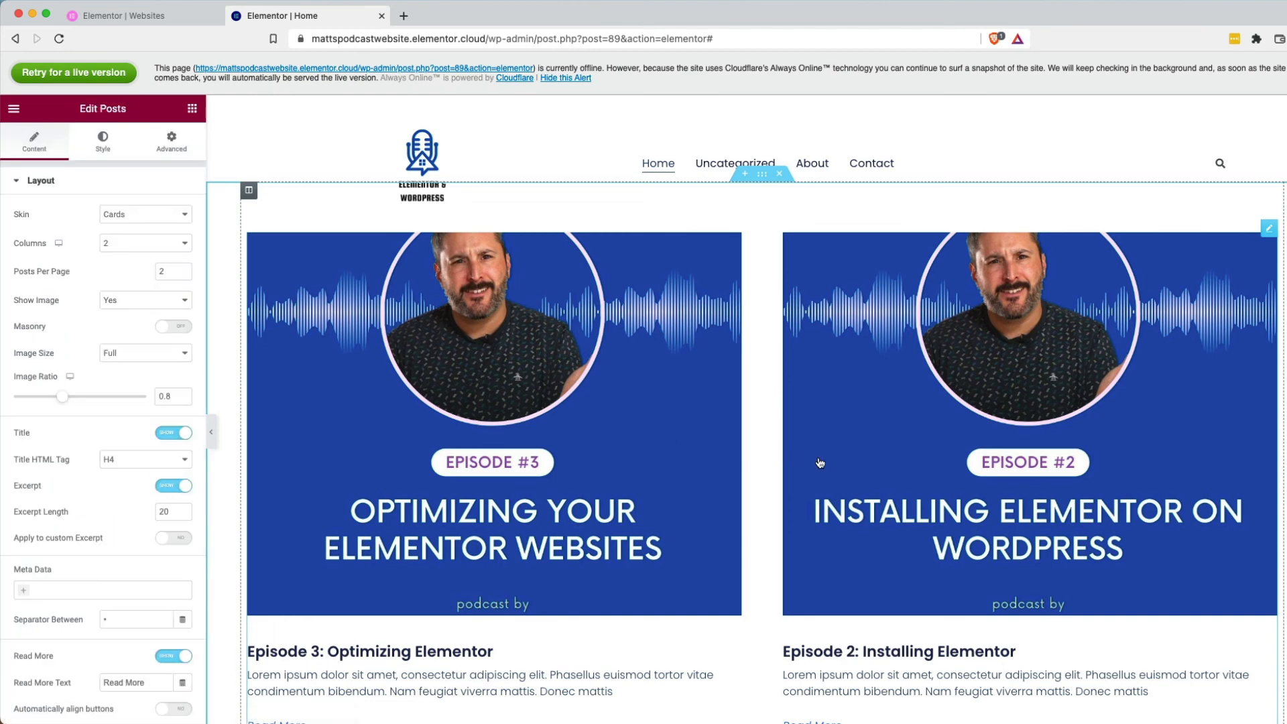
{"action": "scroll", "coordinate": [871, 479], "scroll_direction": "down", "scroll_amount": 3}
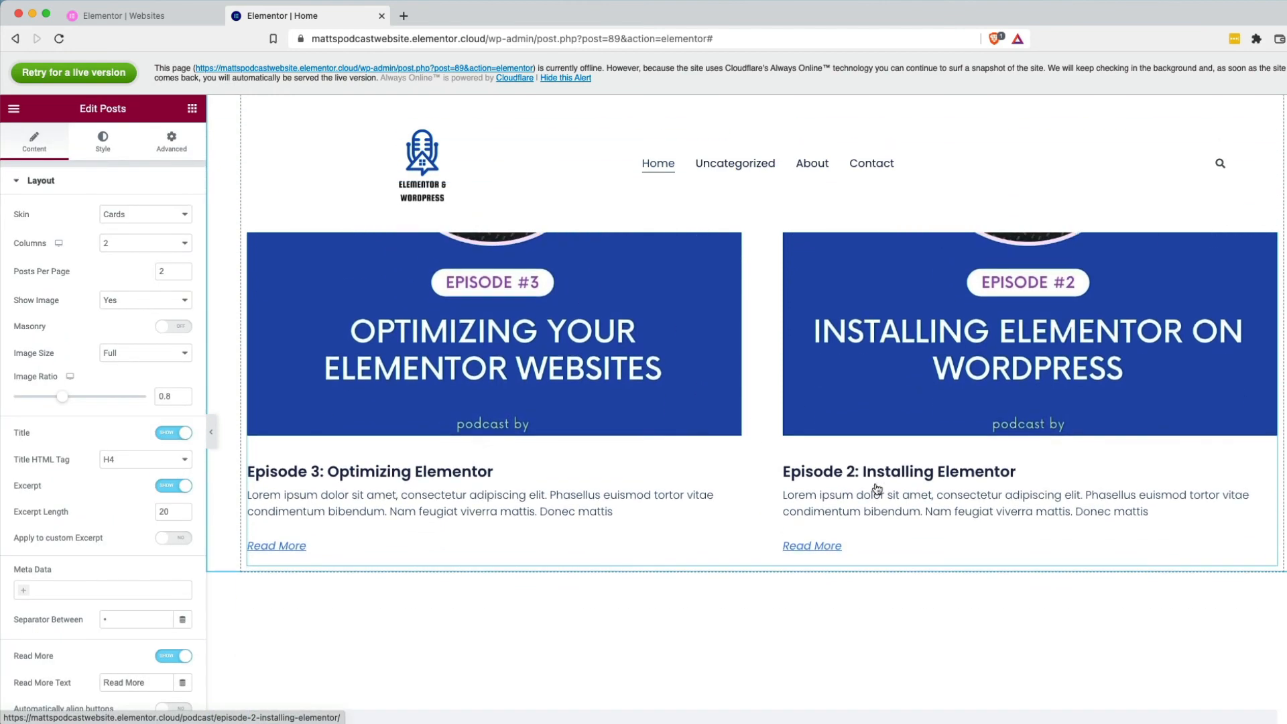
{"action": "scroll", "coordinate": [876, 488], "scroll_direction": "up", "scroll_amount": 3}
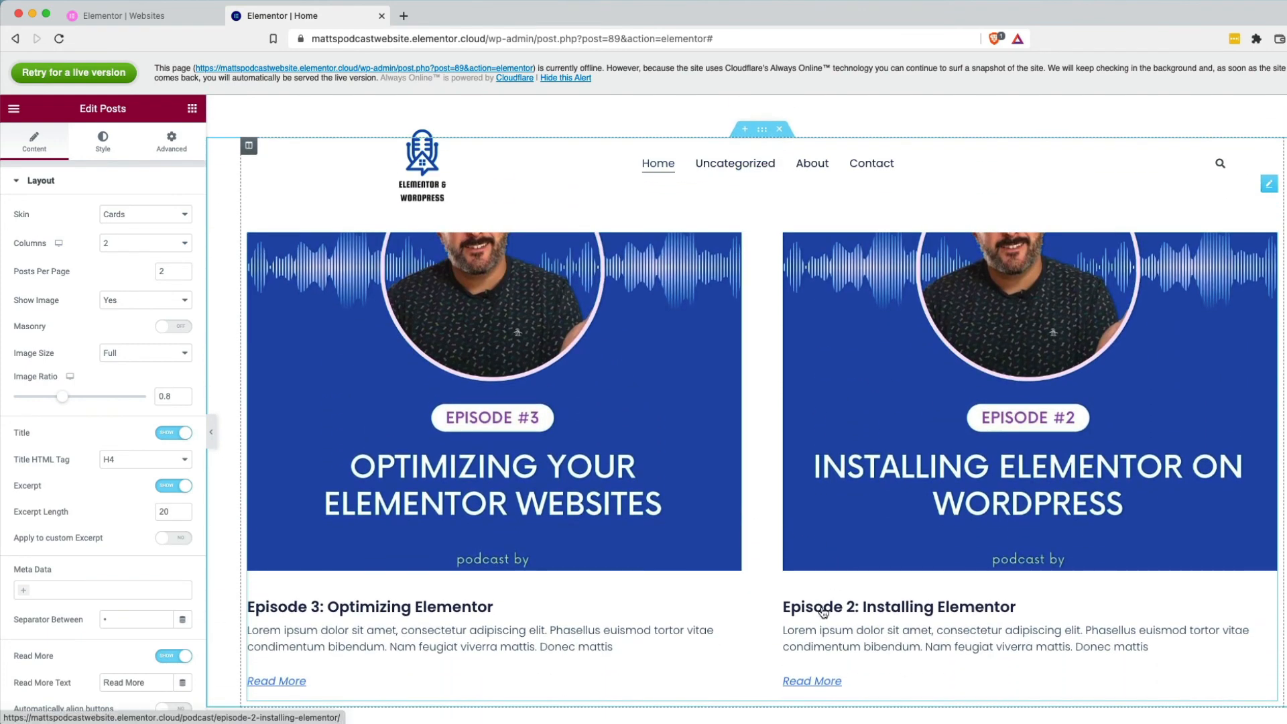
{"action": "scroll", "coordinate": [134, 664], "scroll_direction": "down", "scroll_amount": 5}
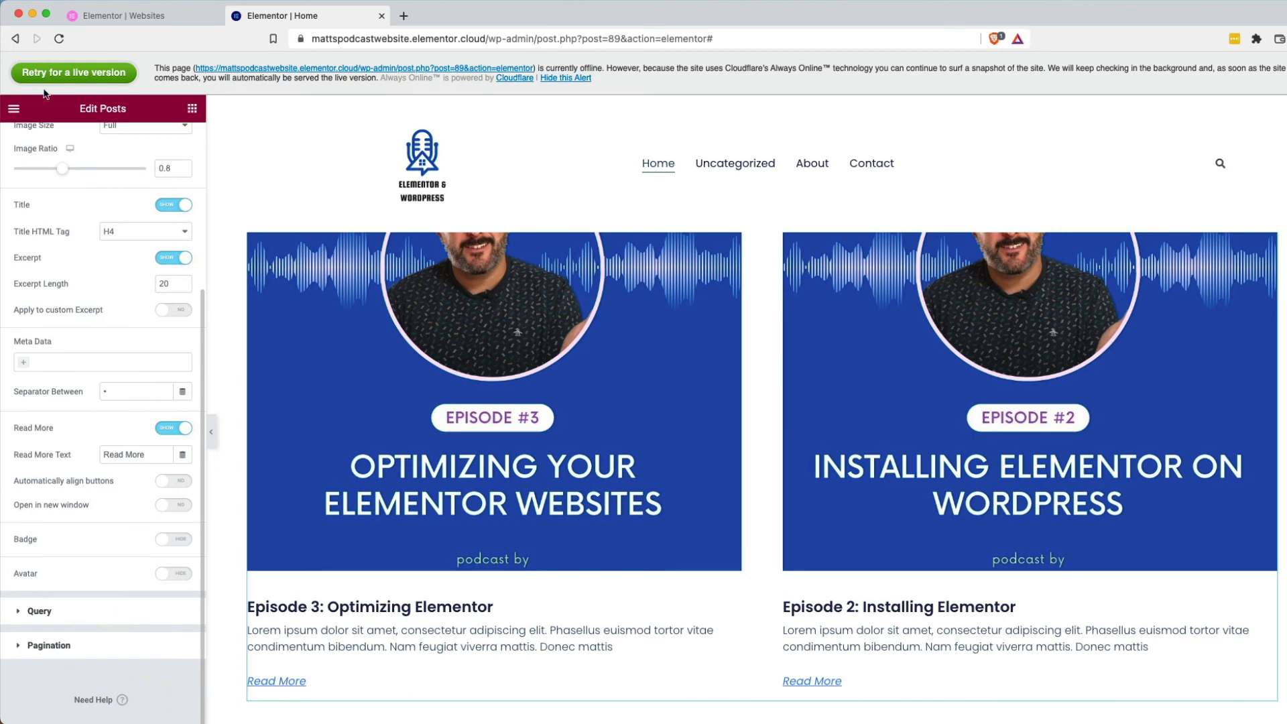
{"action": "left_click", "coordinate": [14, 108]}
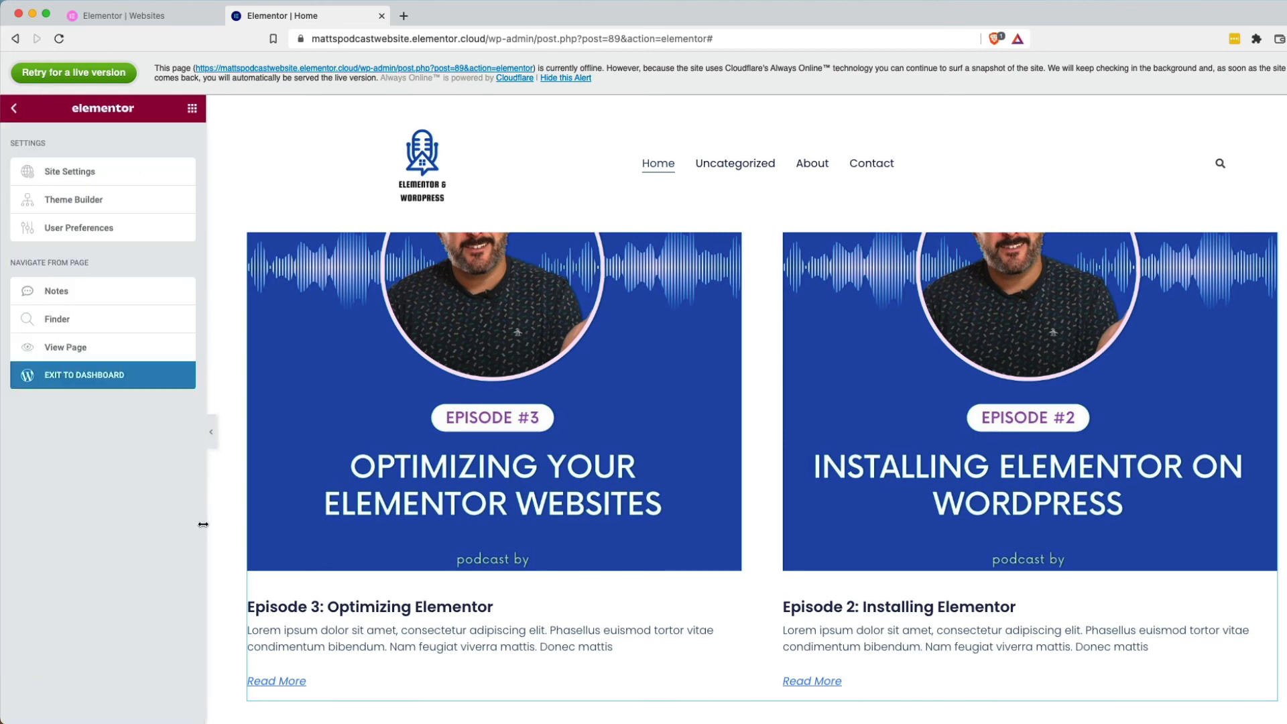
Go to the live homepage and open Episode 3: Optimizing Elementor from the Popular Posts cards.
{"action": "left_click", "coordinate": [77, 348]}
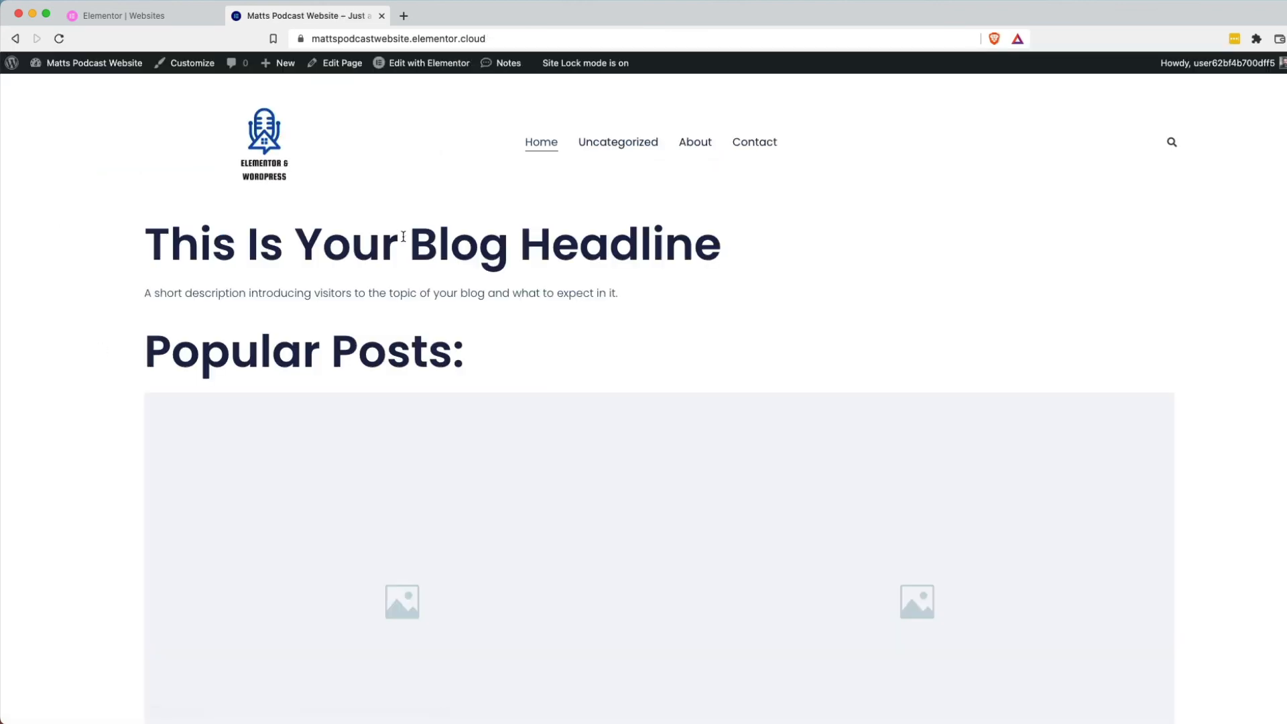
{"action": "left_click", "coordinate": [541, 142]}
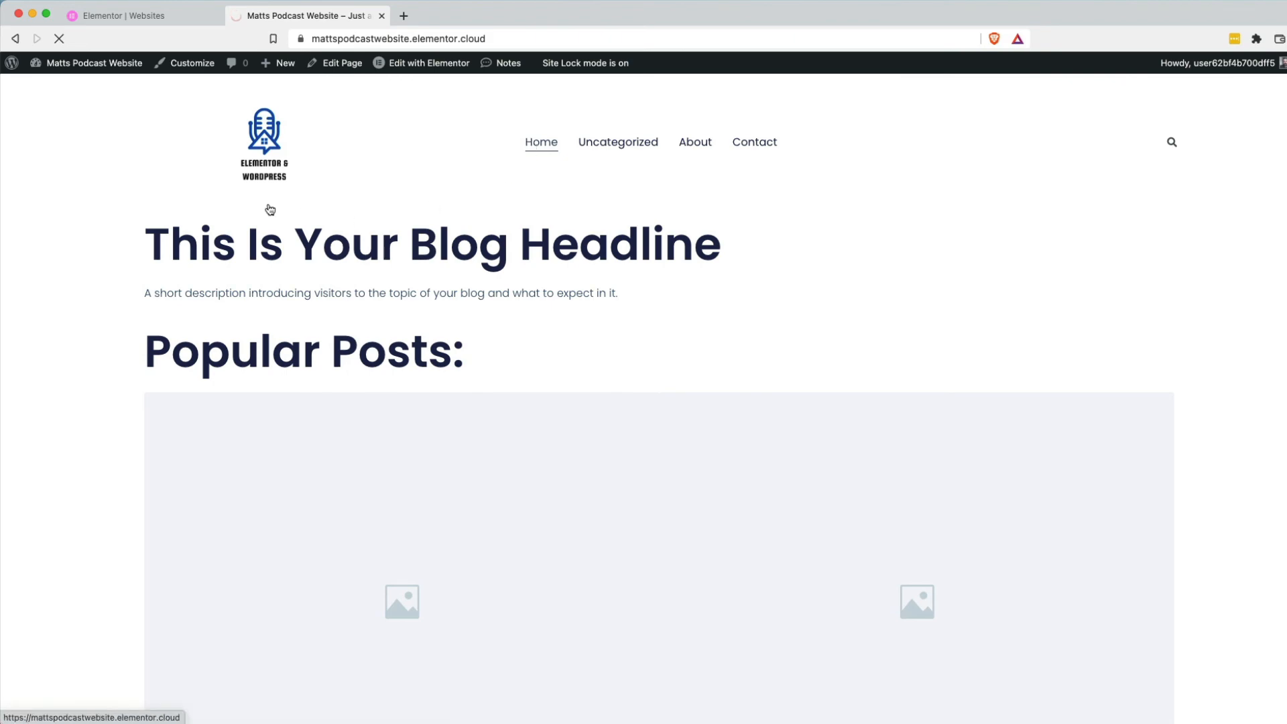
{"action": "scroll", "coordinate": [338, 344], "scroll_direction": "down", "scroll_amount": 5}
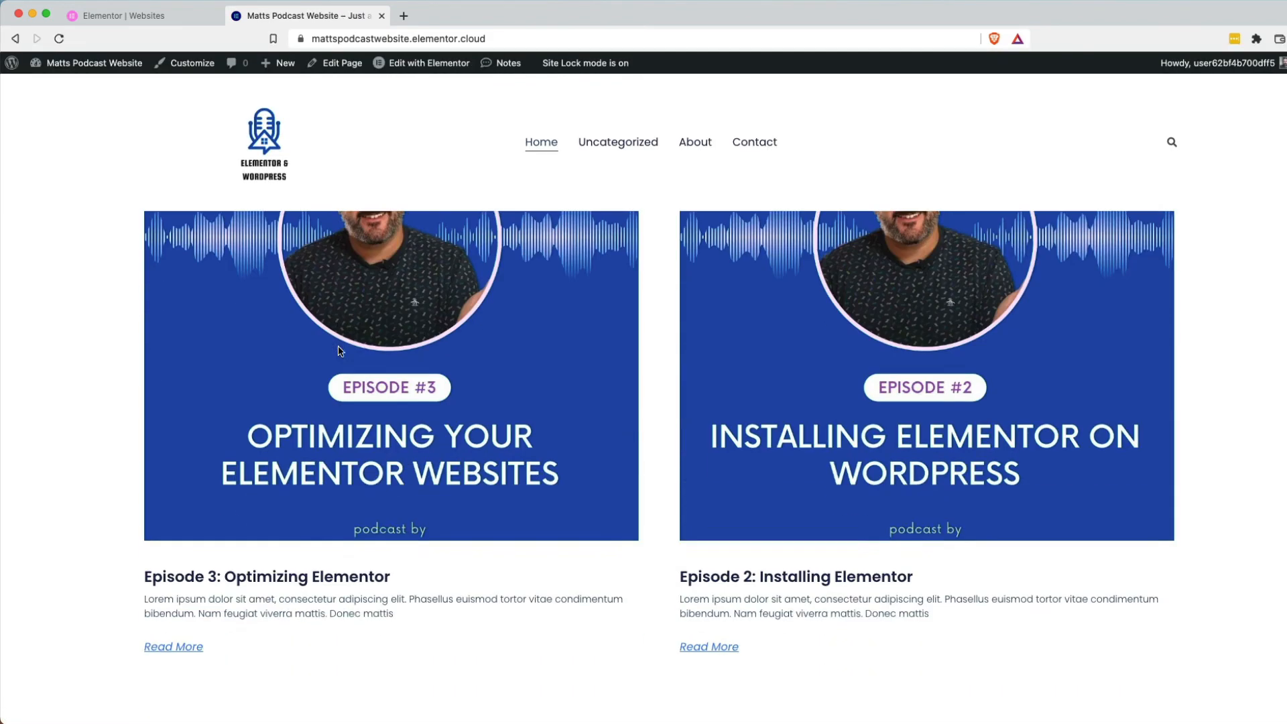
{"action": "scroll", "coordinate": [338, 350], "scroll_direction": "up", "scroll_amount": 8}
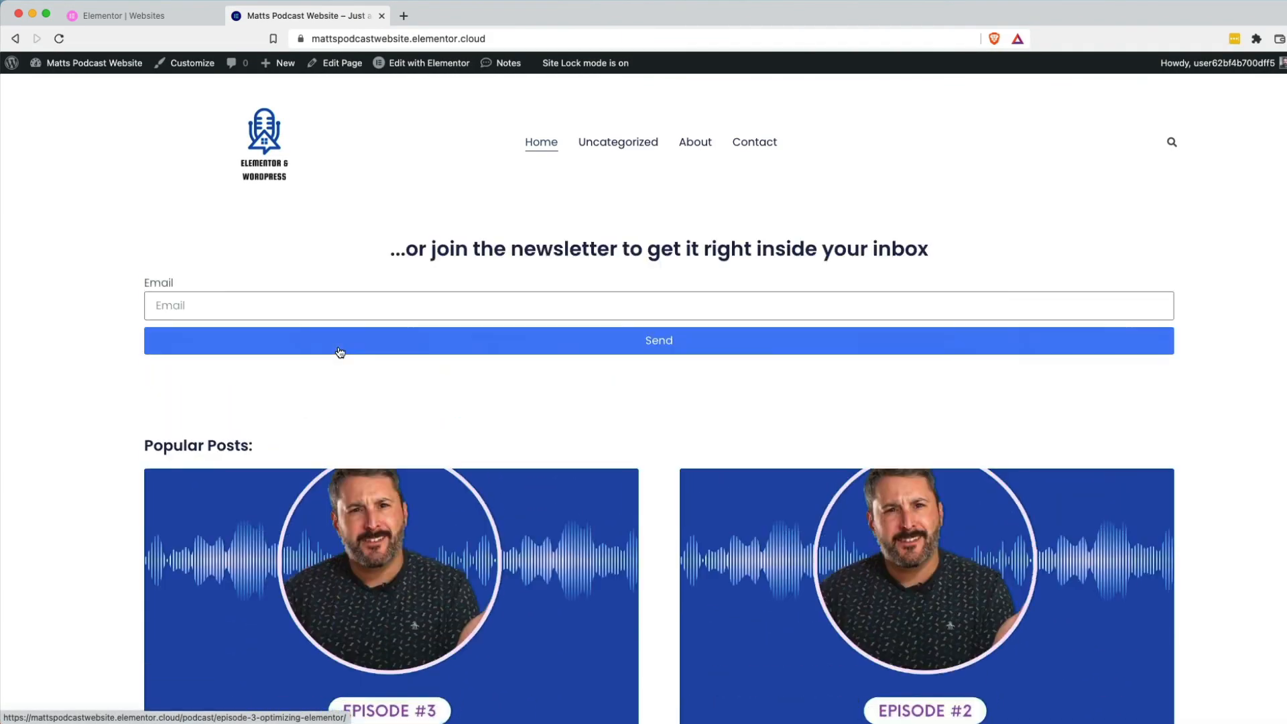
{"action": "scroll", "coordinate": [338, 349], "scroll_direction": "up", "scroll_amount": 3}
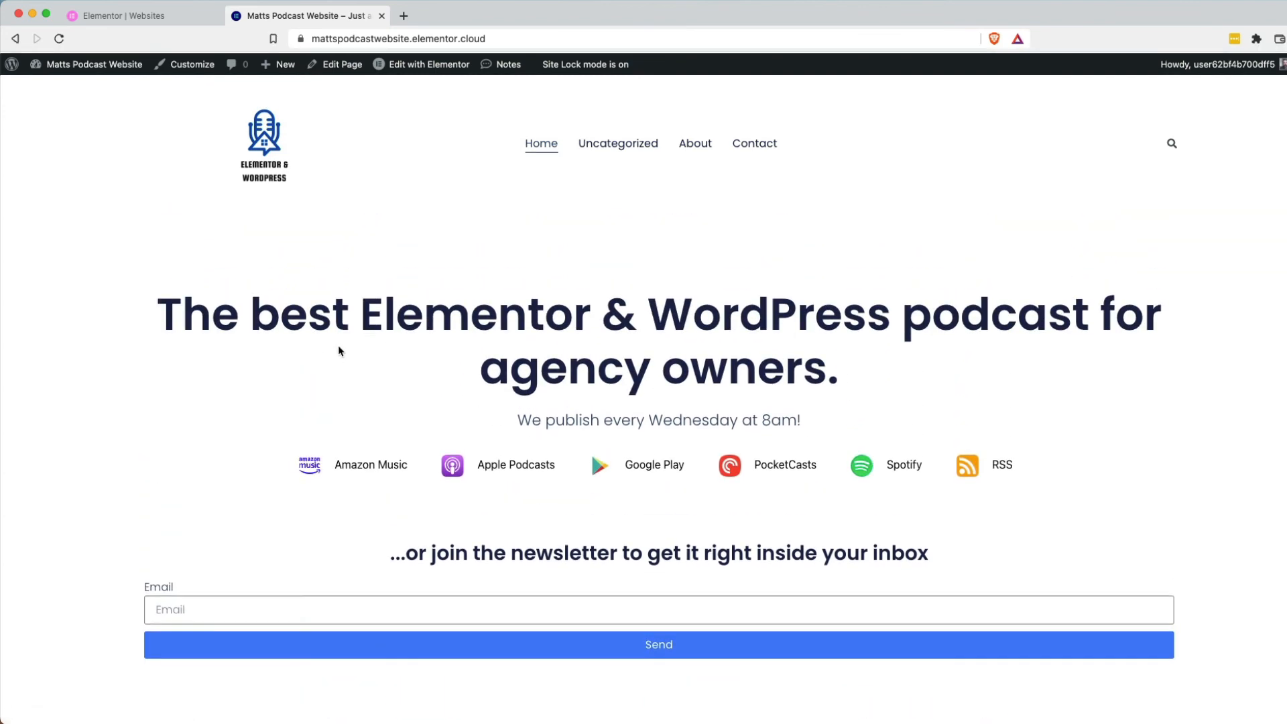
{"action": "scroll", "coordinate": [210, 364], "scroll_direction": "down", "scroll_amount": 10}
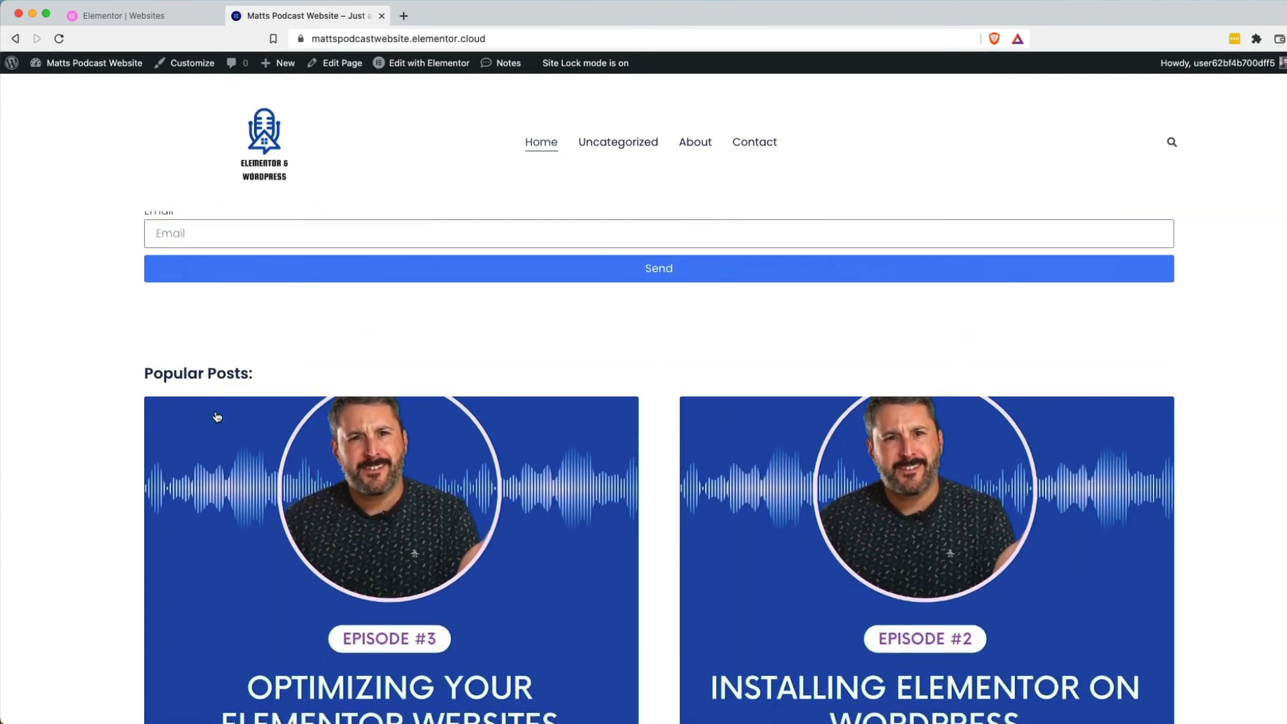
{"action": "scroll", "coordinate": [295, 543], "scroll_direction": "down", "scroll_amount": 2}
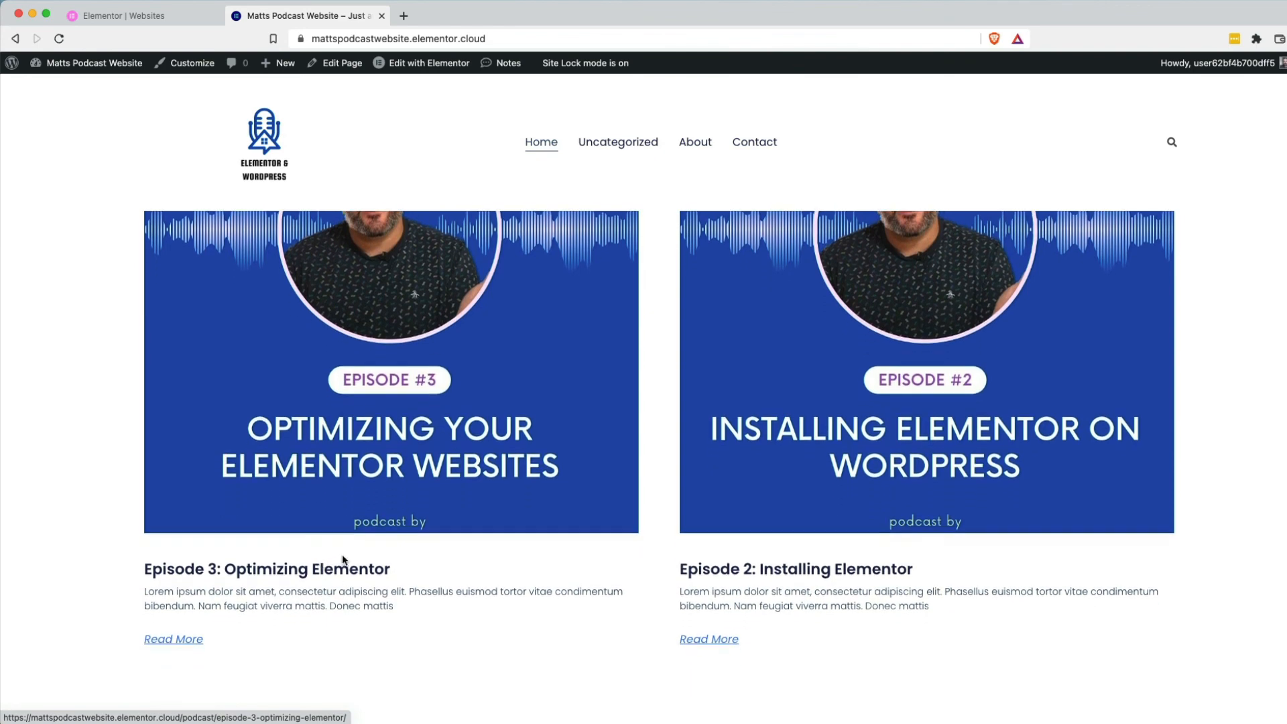
{"action": "left_click", "coordinate": [332, 575]}
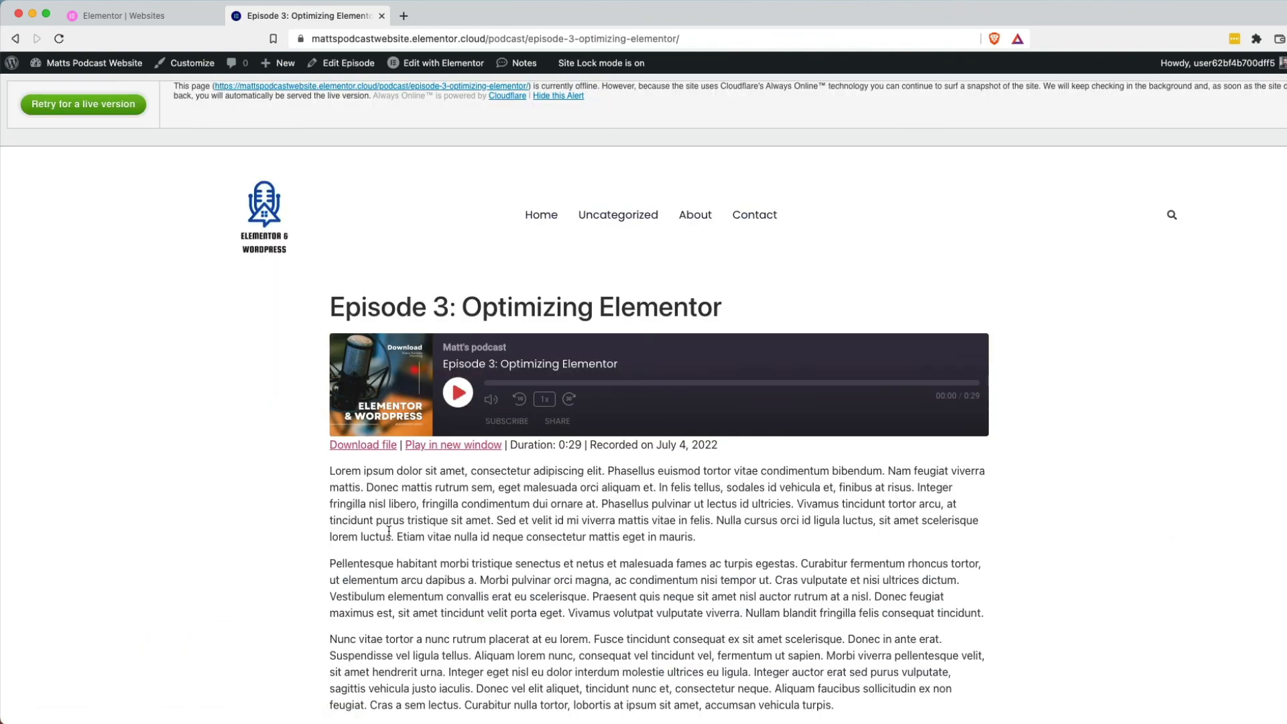
Scroll through the Episode 3 page with its audio player and episode text.
{"action": "scroll", "coordinate": [941, 506], "scroll_direction": "down", "scroll_amount": 3}
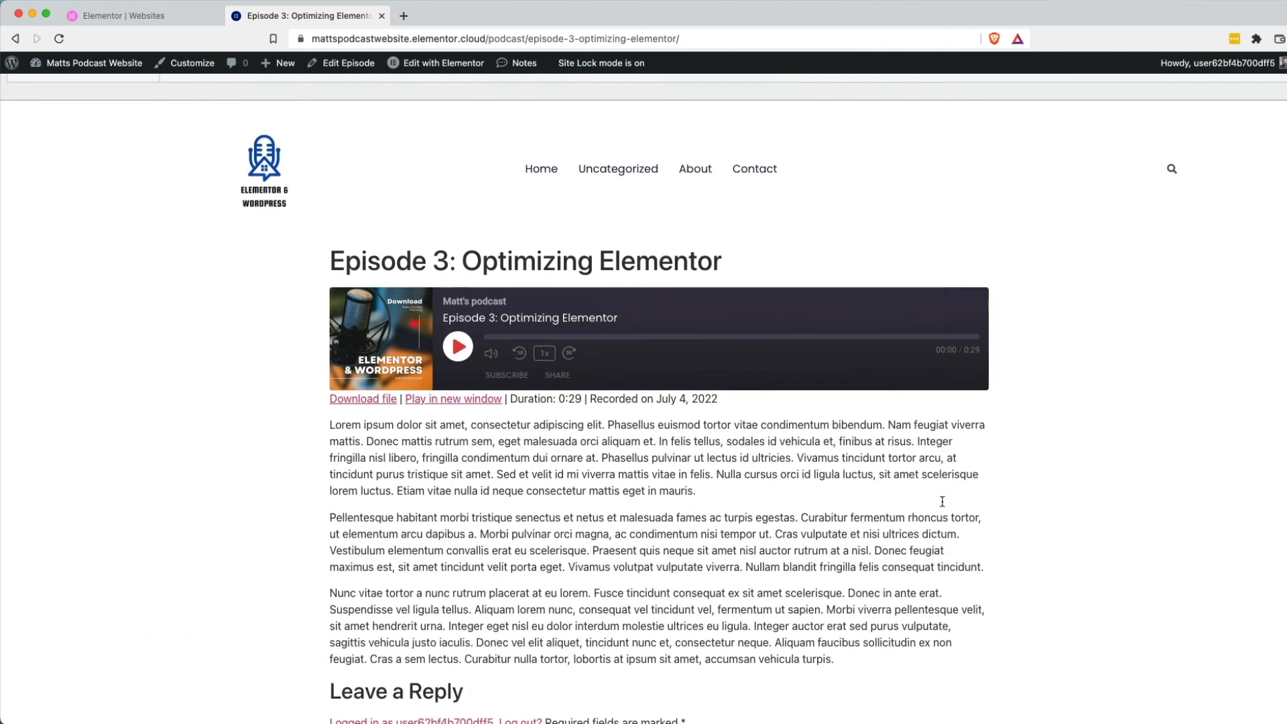
{"action": "scroll", "coordinate": [941, 503], "scroll_direction": "up", "scroll_amount": 2}
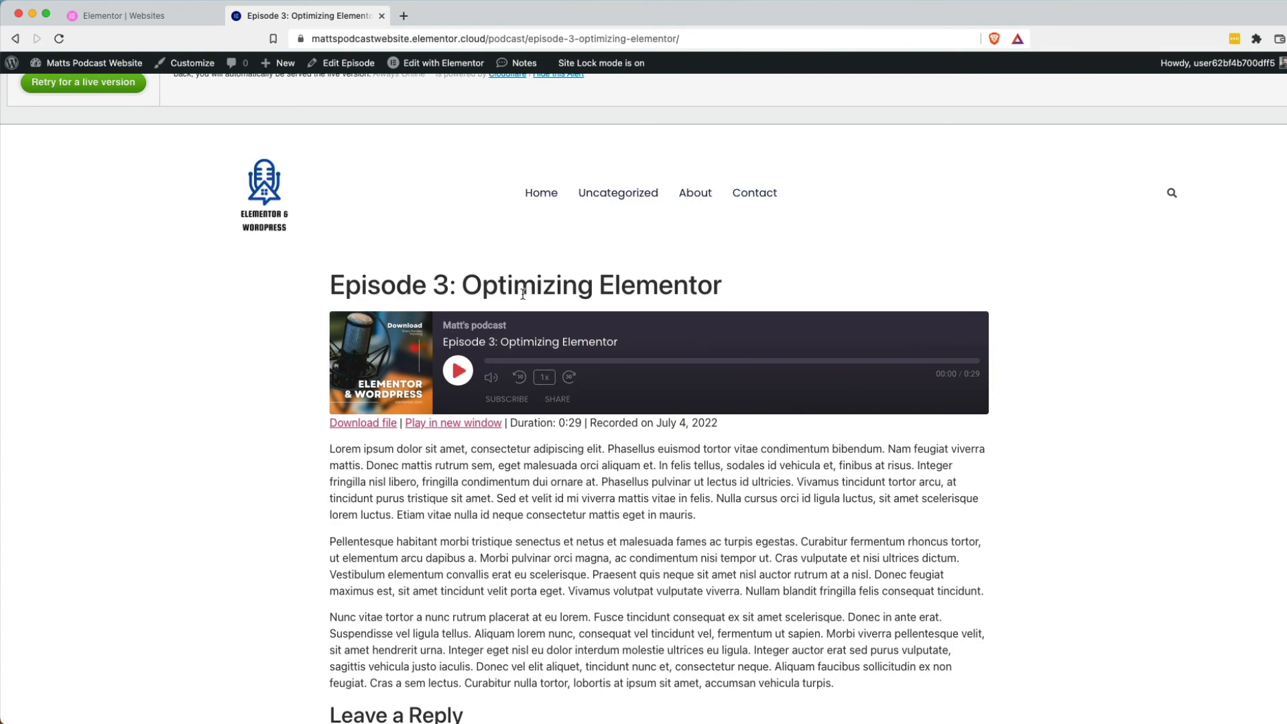
{"action": "scroll", "coordinate": [600, 288], "scroll_direction": "down", "scroll_amount": 6}
{"action": "scroll", "coordinate": [632, 290], "scroll_direction": "up", "scroll_amount": 5}
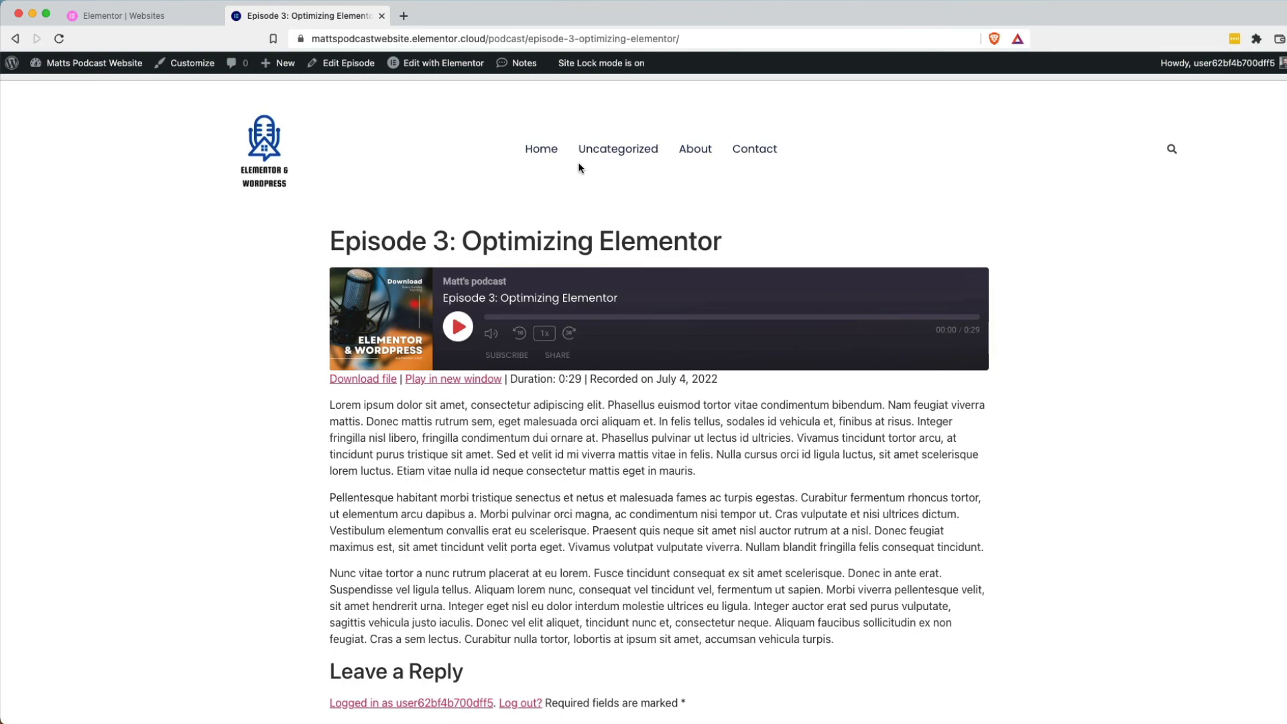
Return to the homepage, reopen Episode 3 from Popular Posts, then show the Theme Builder's site parts.
{"action": "left_click", "coordinate": [284, 178]}
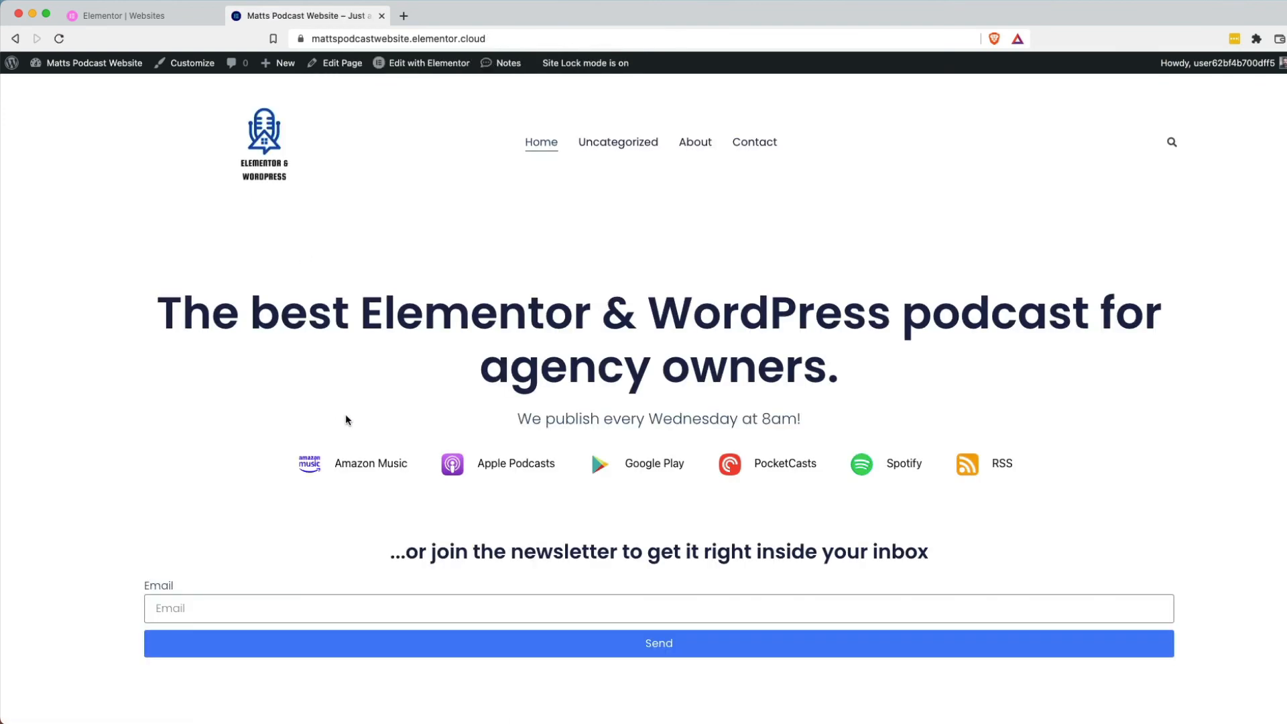
{"action": "scroll", "coordinate": [386, 442], "scroll_direction": "down", "scroll_amount": 3}
{"action": "scroll", "coordinate": [386, 442], "scroll_direction": "down", "scroll_amount": 6}
{"action": "scroll", "coordinate": [449, 450], "scroll_direction": "up", "scroll_amount": 2}
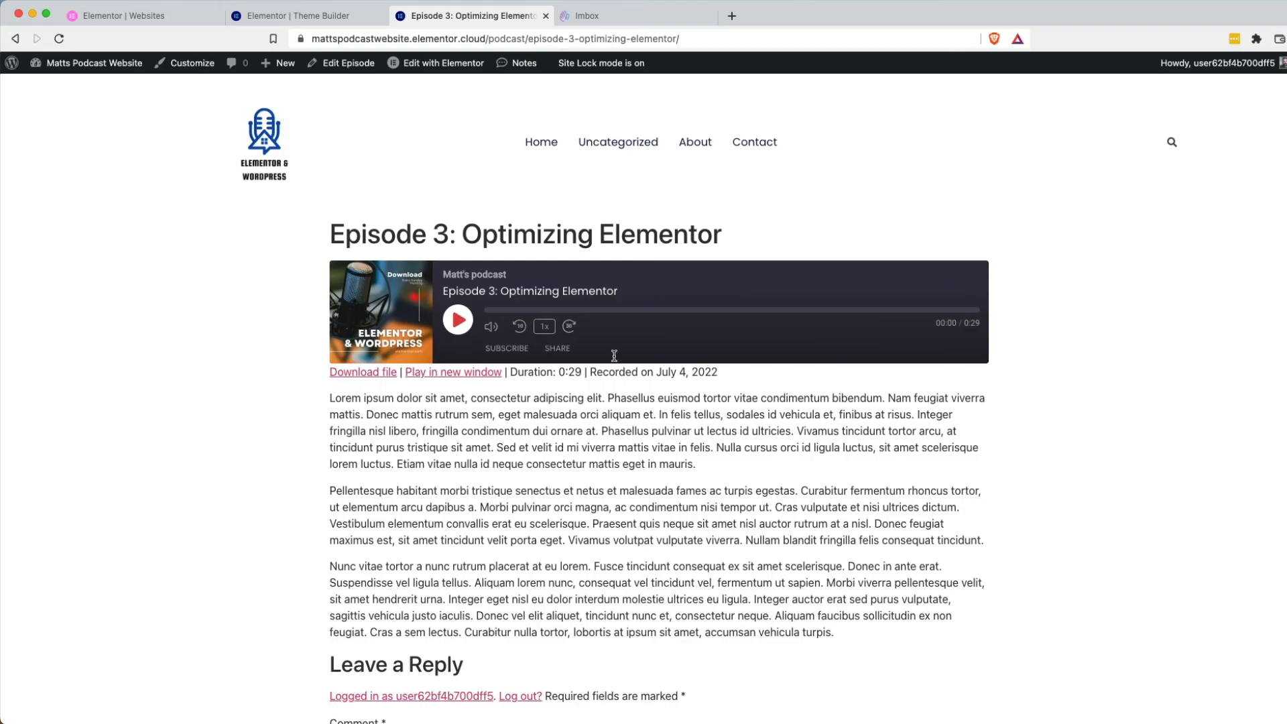
{"action": "left_click", "coordinate": [536, 140]}
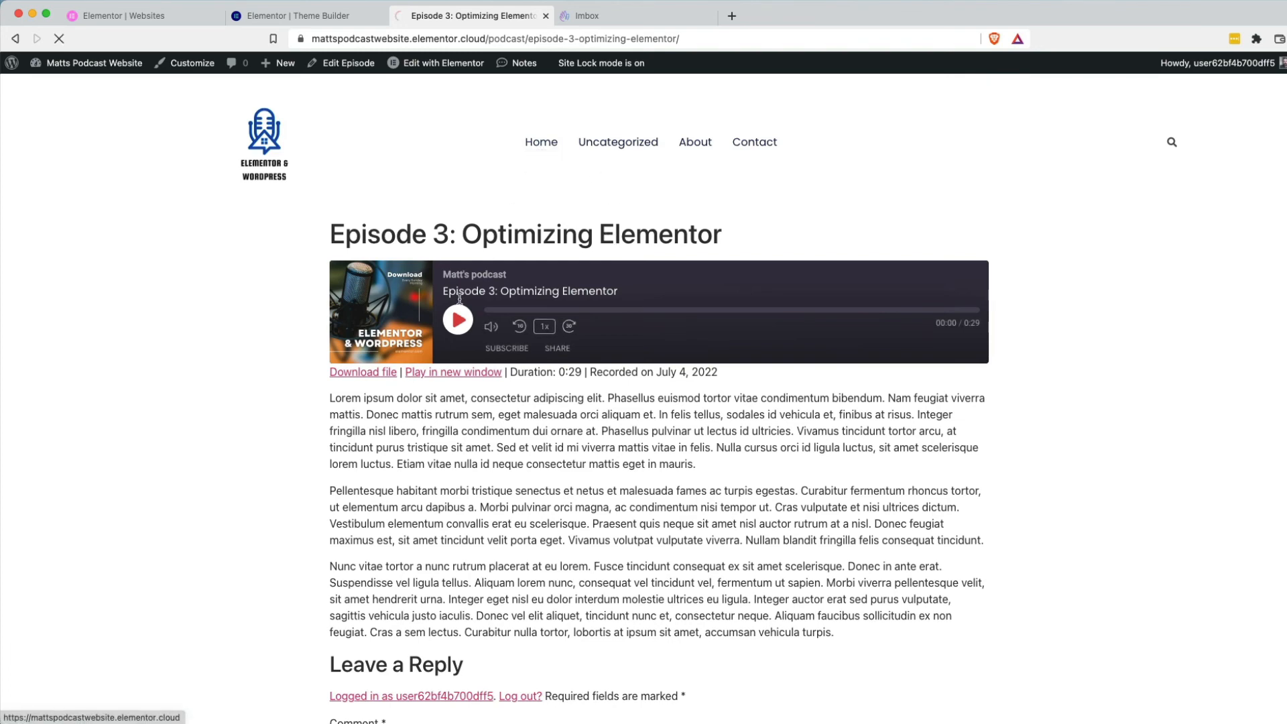
{"action": "scroll", "coordinate": [446, 470], "scroll_direction": "down", "scroll_amount": 7}
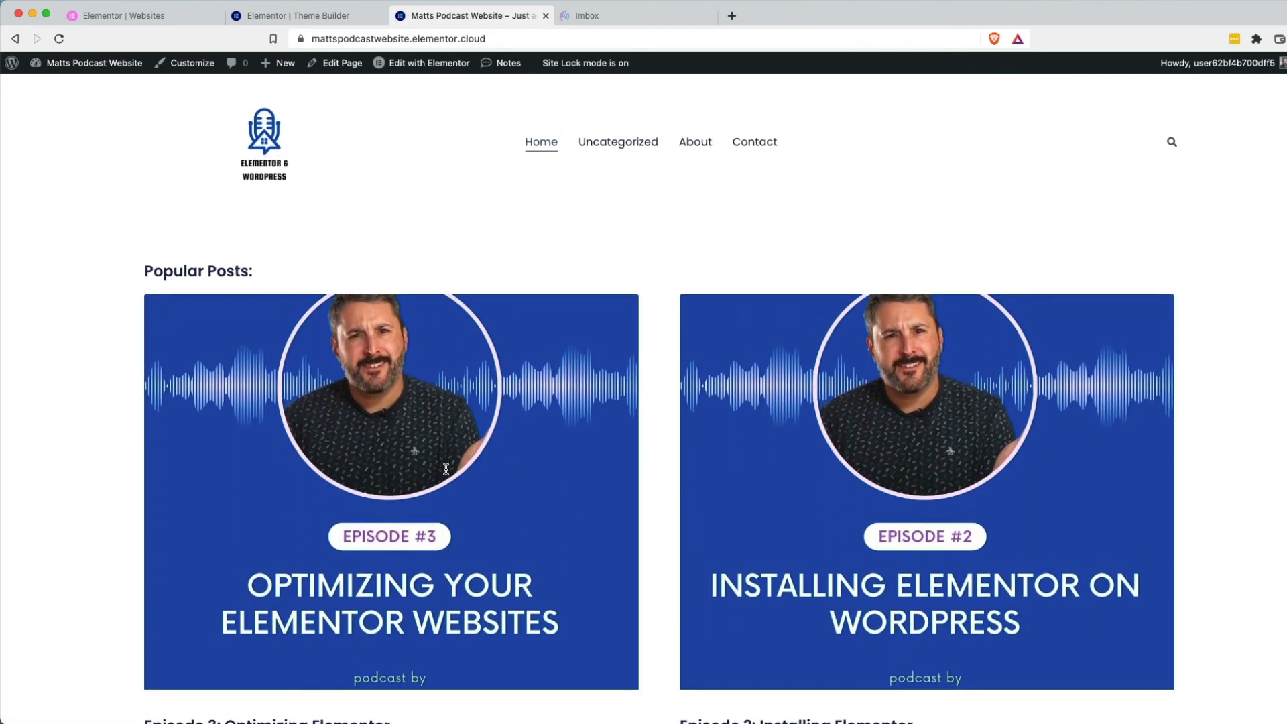
{"action": "left_click", "coordinate": [404, 578]}
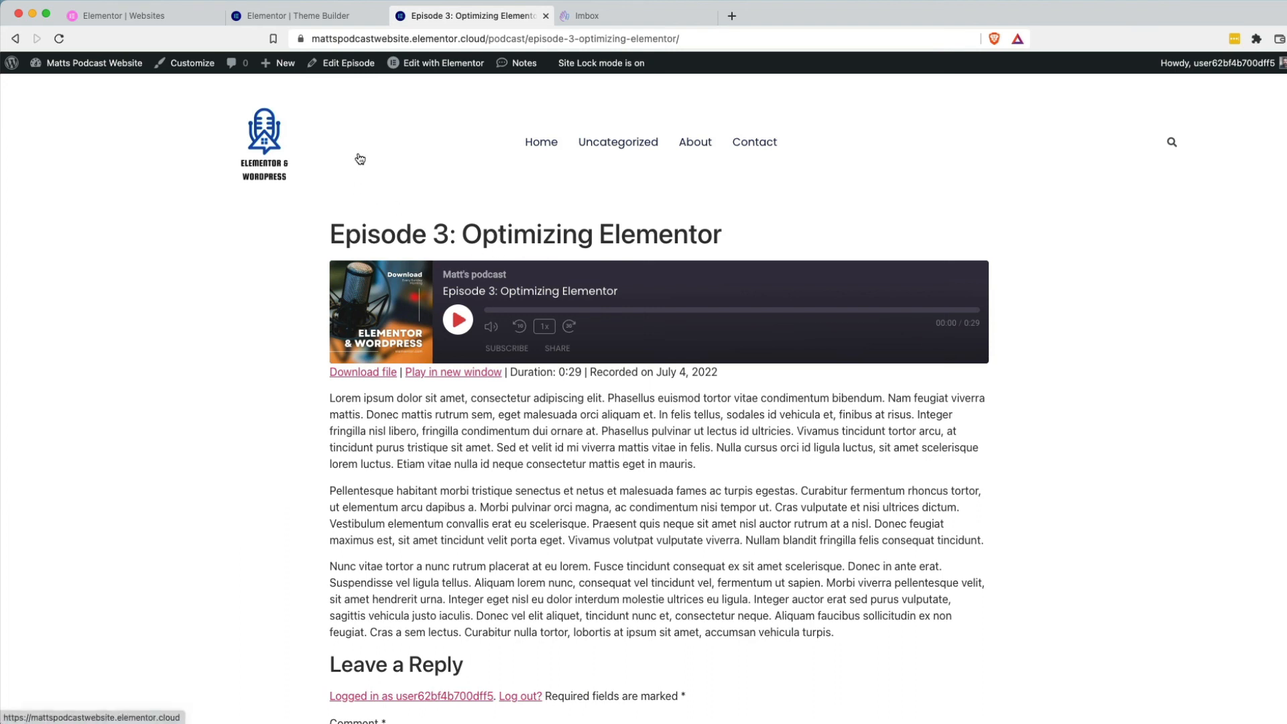
{"action": "left_click", "coordinate": [319, 17]}
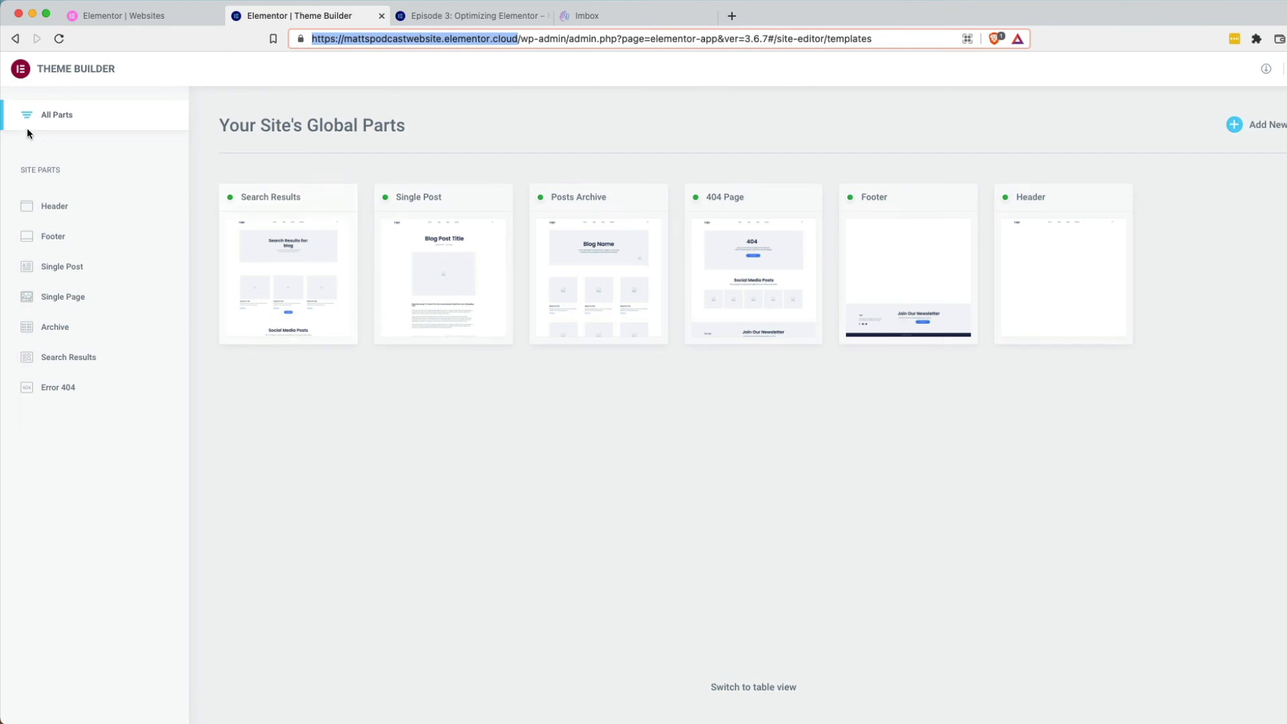
Add a Podcast condition to the Single Post template so its instances read Posts, Podcast.
{"action": "mouse_move", "coordinate": [391, 307]}
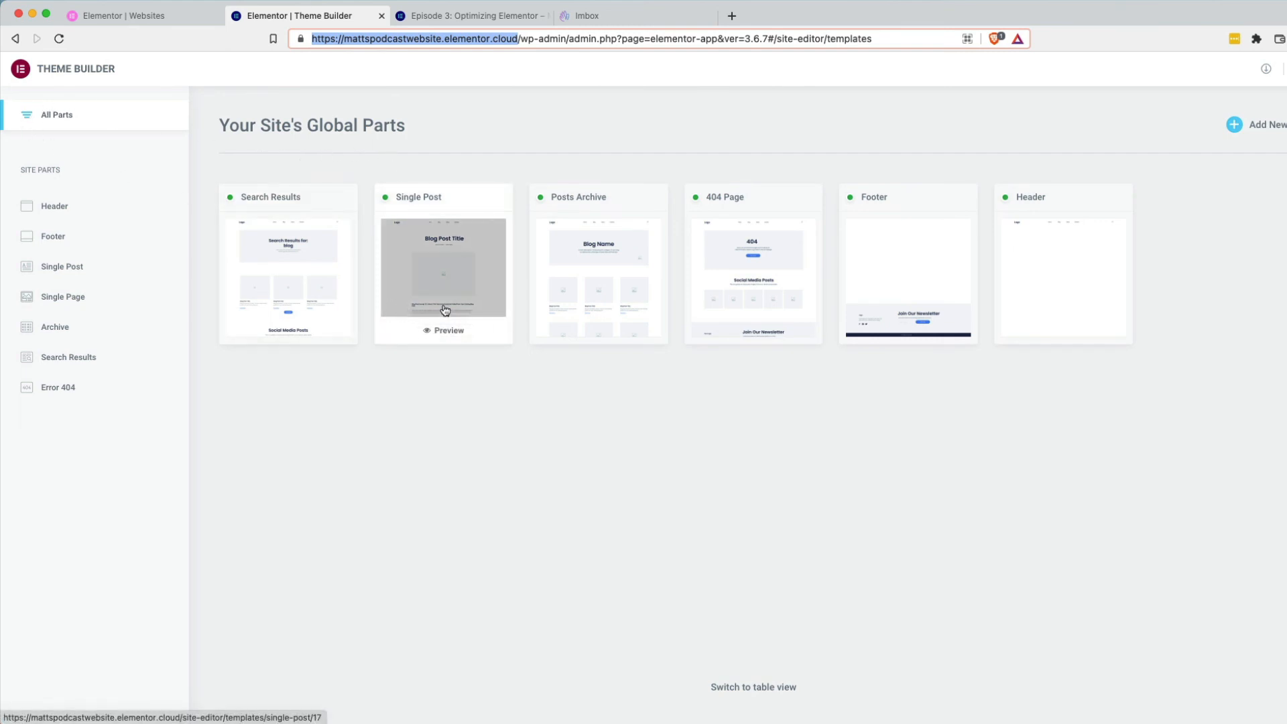
{"action": "left_click", "coordinate": [447, 268]}
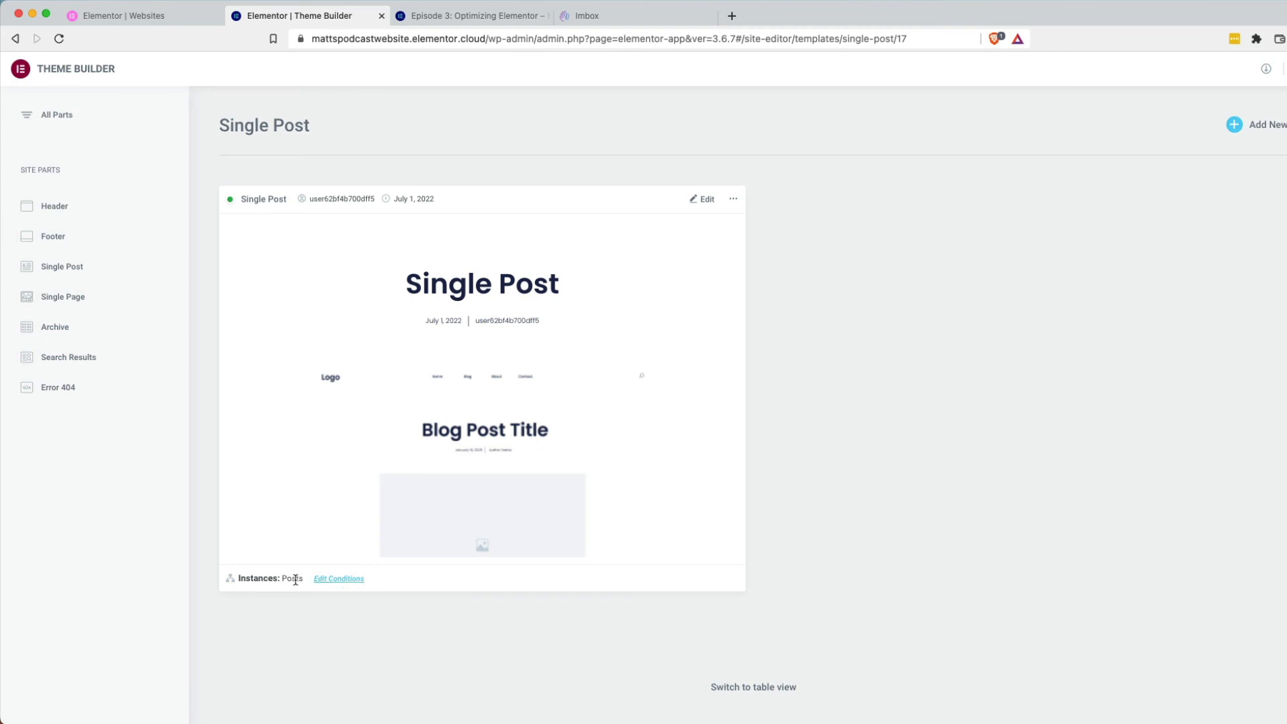
{"action": "left_click", "coordinate": [346, 583]}
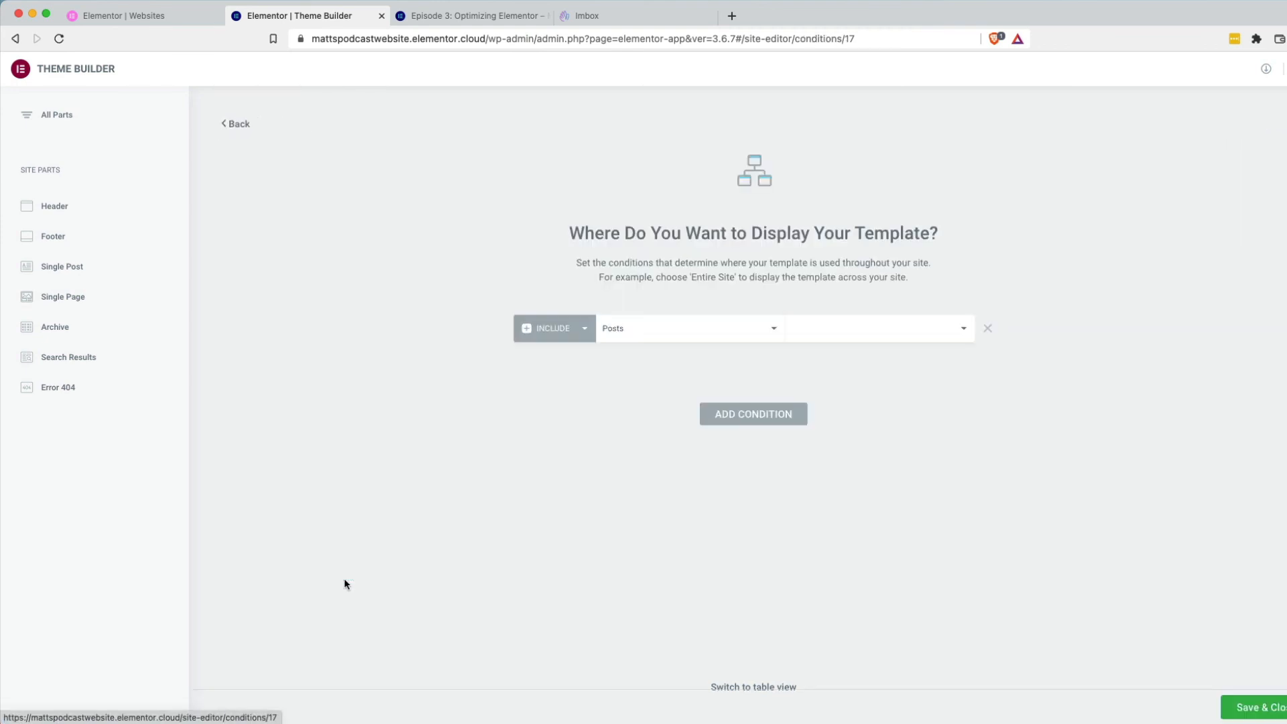
{"action": "left_click", "coordinate": [741, 414]}
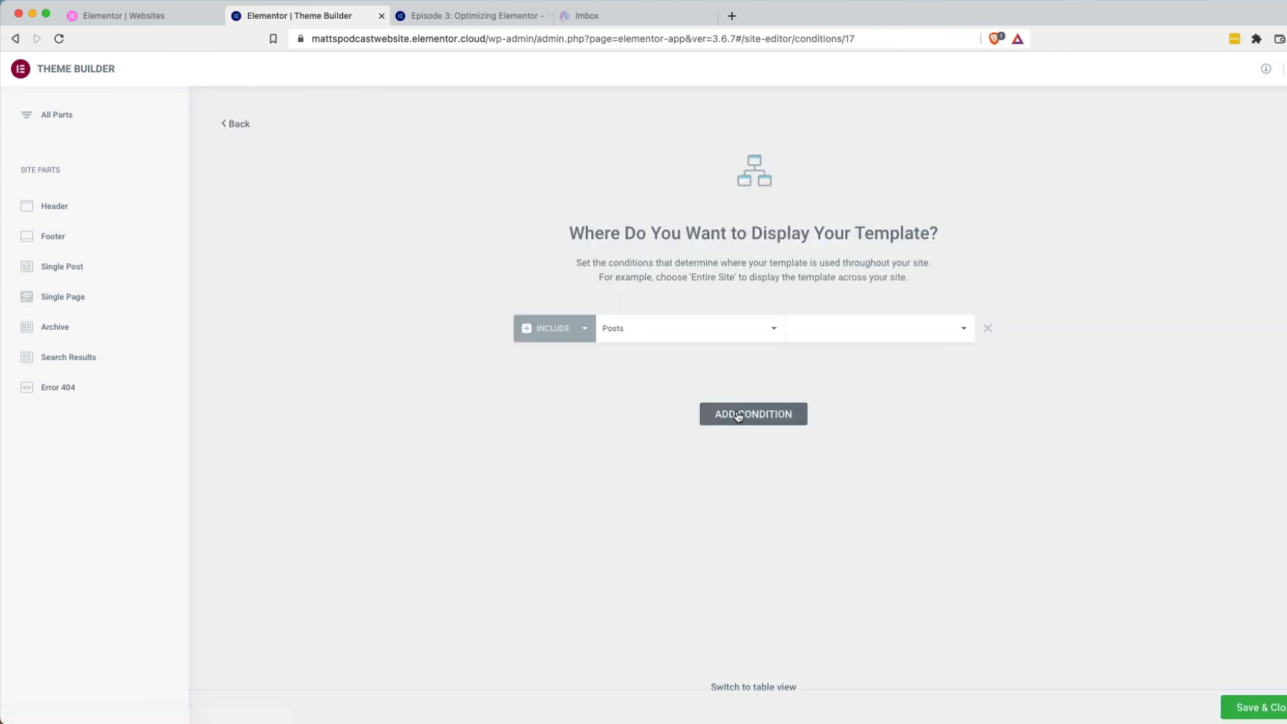
{"action": "left_click", "coordinate": [652, 365]}
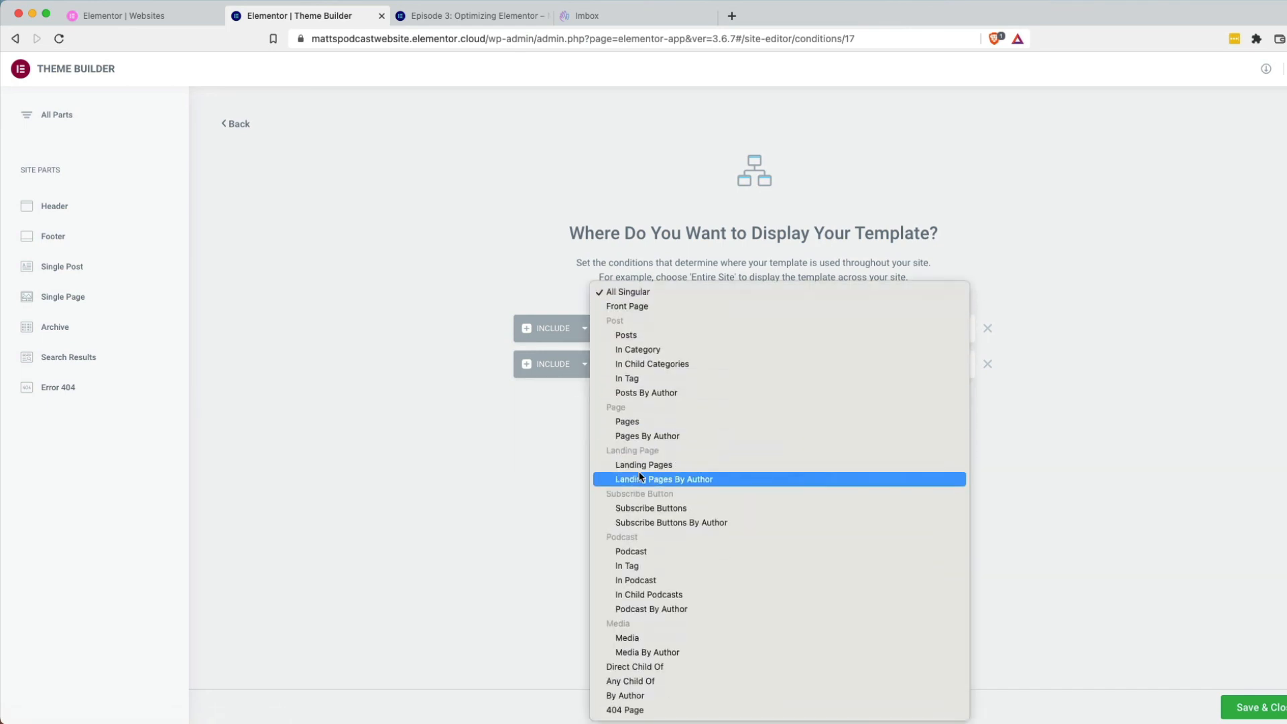
{"action": "left_click", "coordinate": [650, 553]}
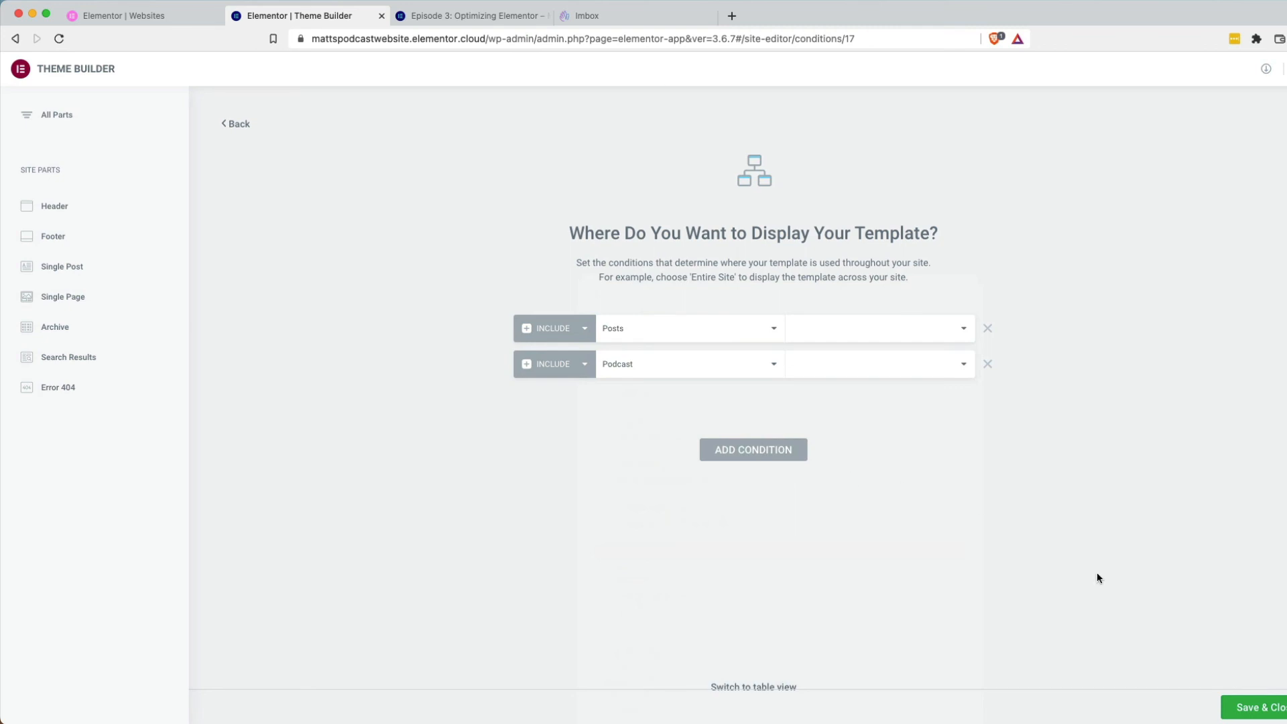
{"action": "left_click", "coordinate": [1250, 707]}
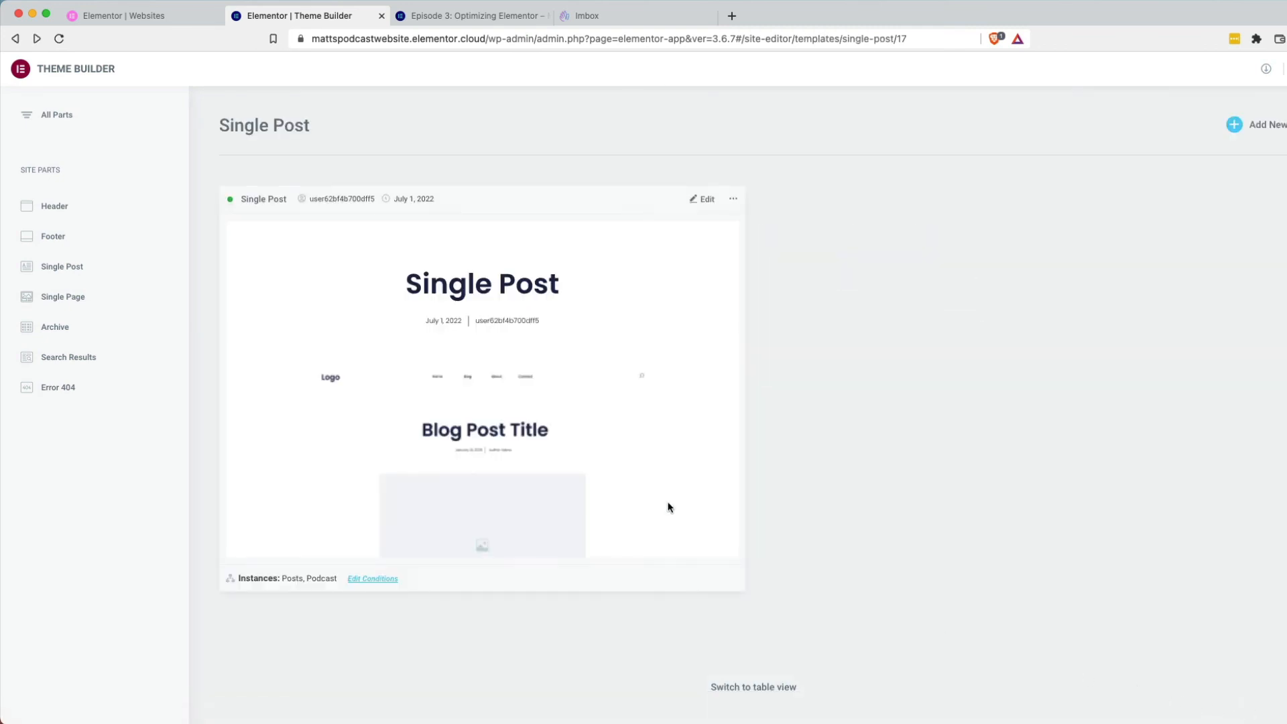
Reload the Episode 3 page so it renders through the Single Post template.
{"action": "left_click", "coordinate": [498, 19]}
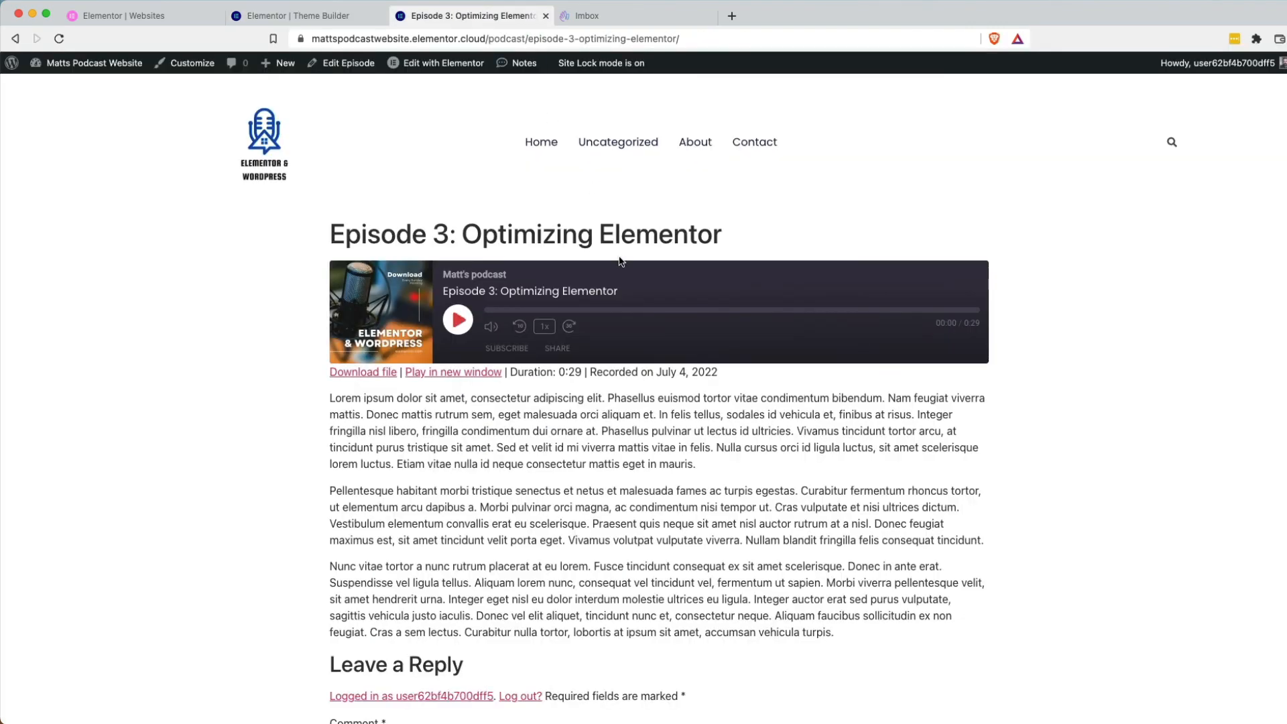
{"action": "key", "text": "super+r"}
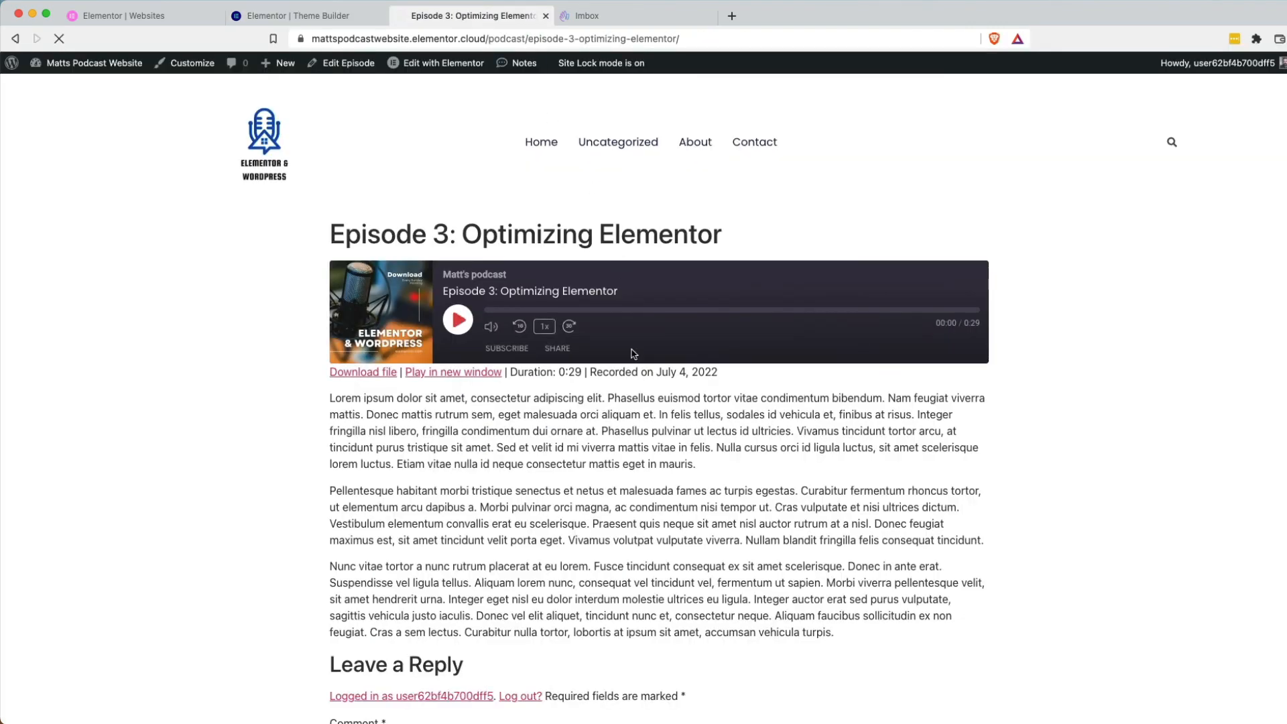
{"action": "scroll", "coordinate": [597, 465], "scroll_direction": "down", "scroll_amount": 5}
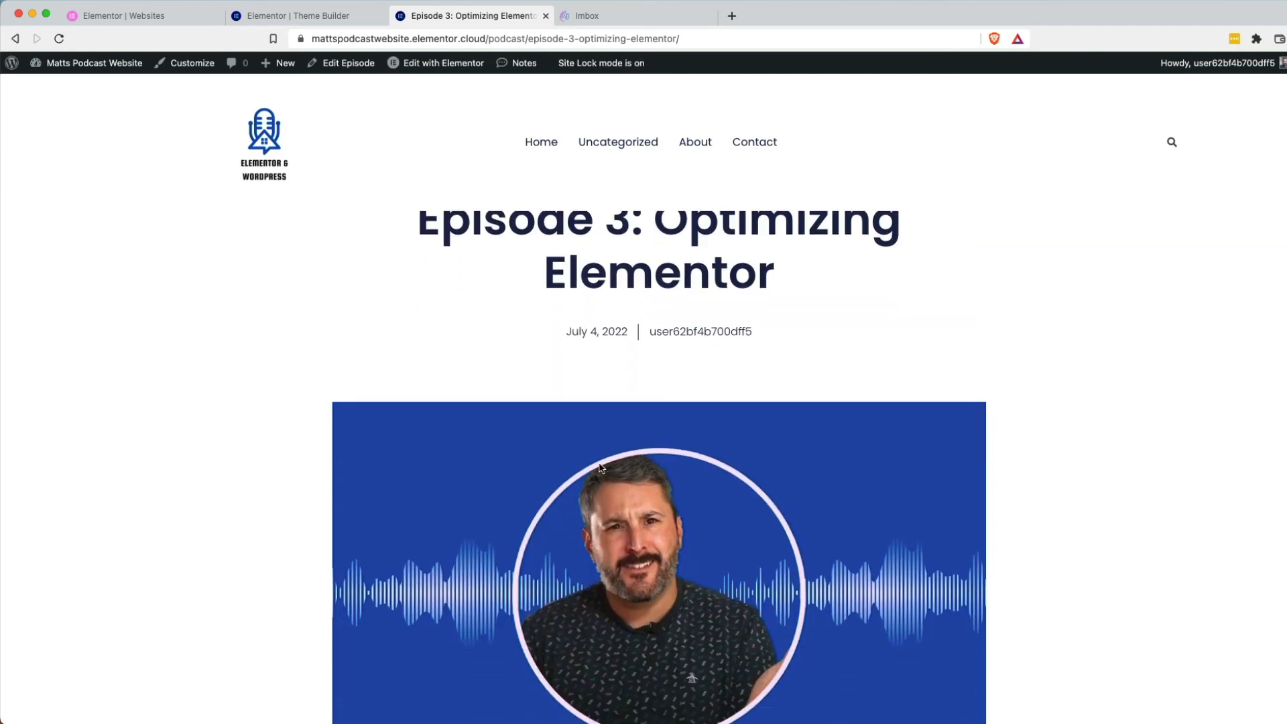
{"action": "scroll", "coordinate": [601, 468], "scroll_direction": "down", "scroll_amount": 10}
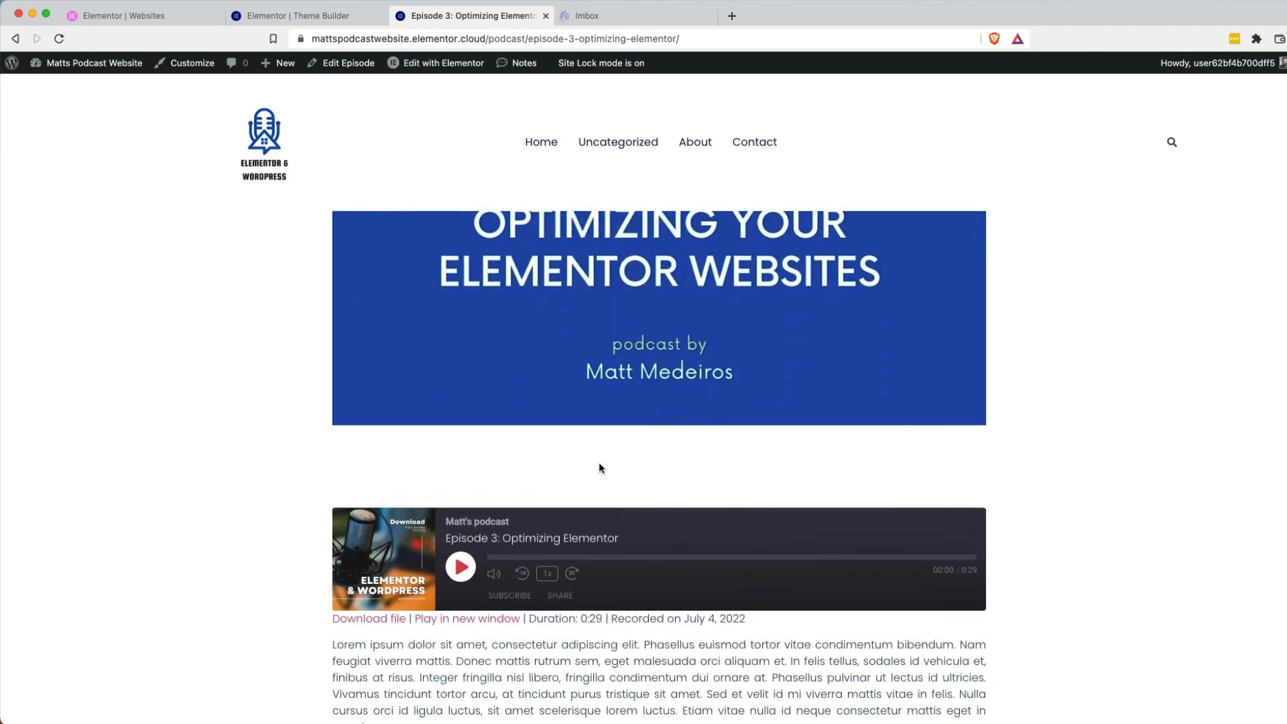
{"action": "scroll", "coordinate": [600, 467], "scroll_direction": "down", "scroll_amount": 7}
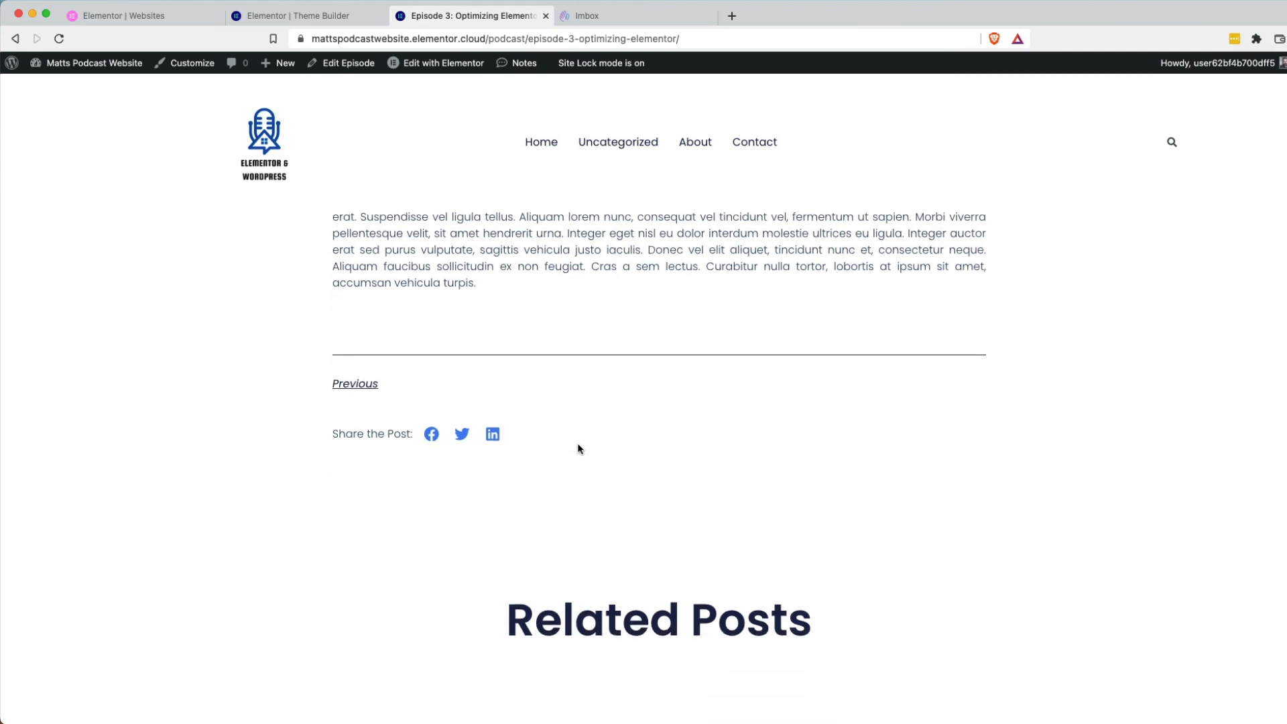
{"action": "scroll", "coordinate": [580, 448], "scroll_direction": "up", "scroll_amount": 15}
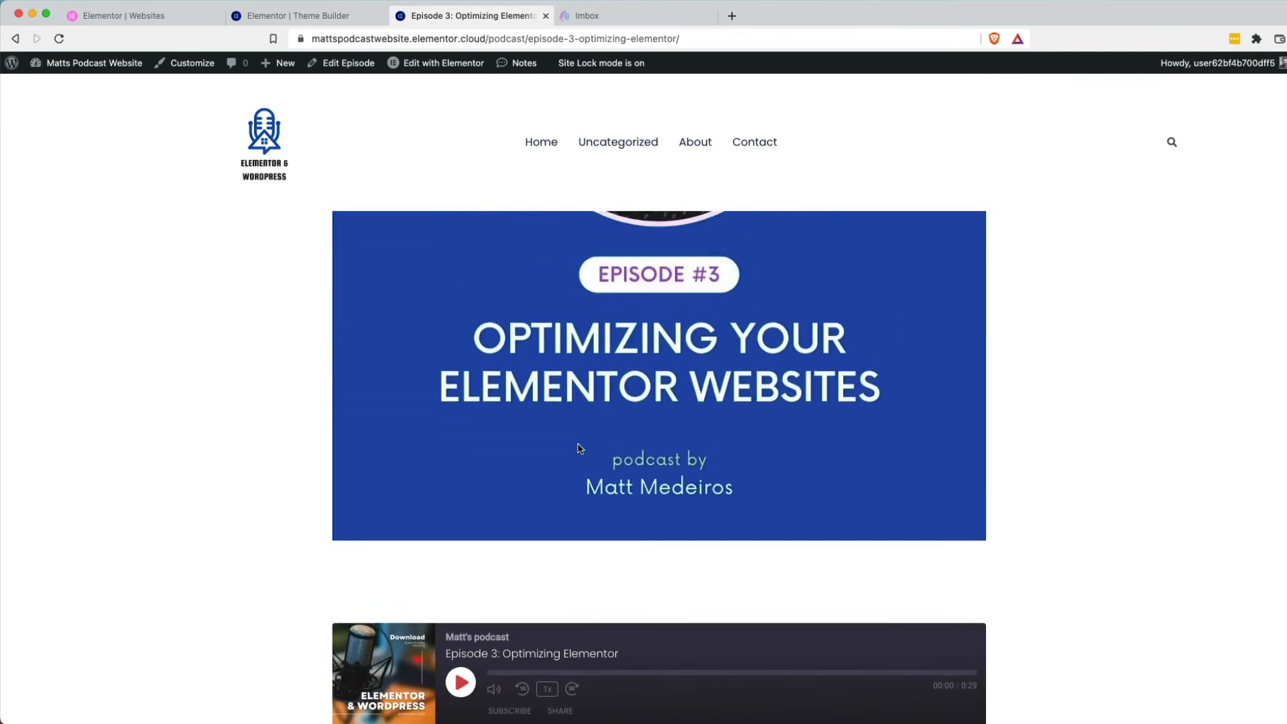
{"action": "scroll", "coordinate": [579, 448], "scroll_direction": "up", "scroll_amount": 4}
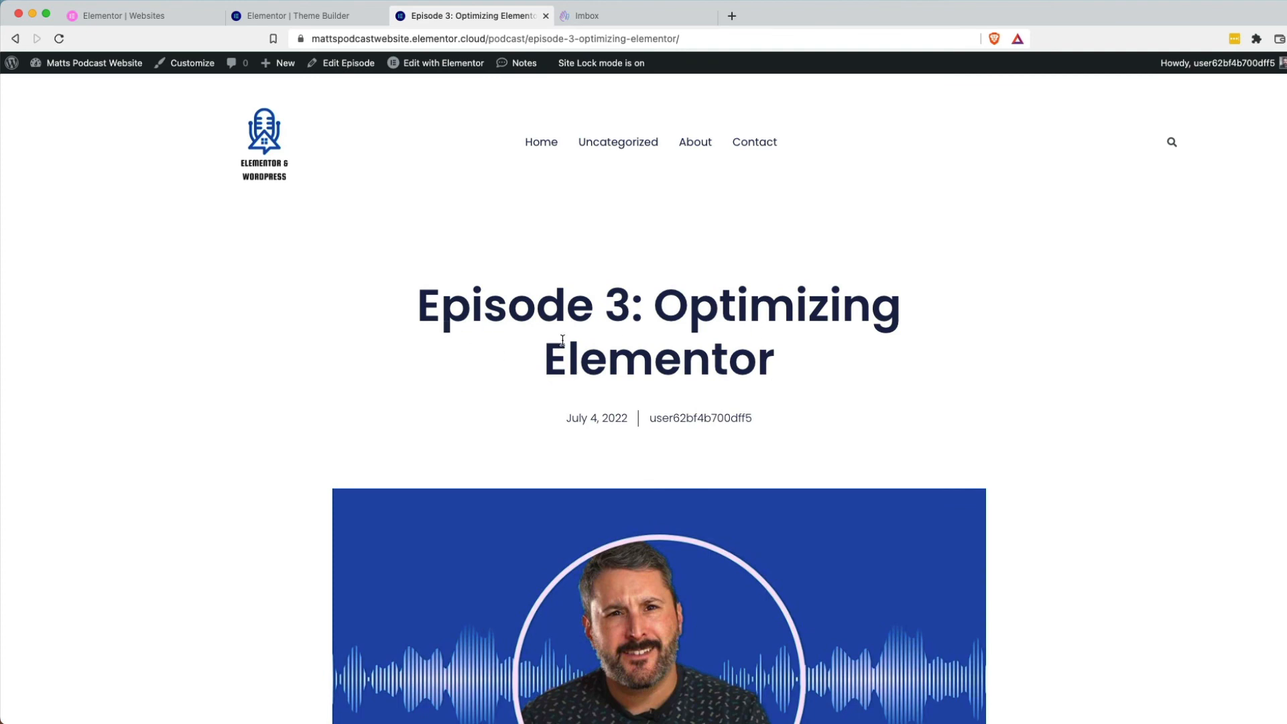
Scroll down past the share links, Related Posts and Social Media Posts gallery to the newsletter footer.
{"action": "scroll", "coordinate": [724, 396], "scroll_direction": "down", "scroll_amount": 1}
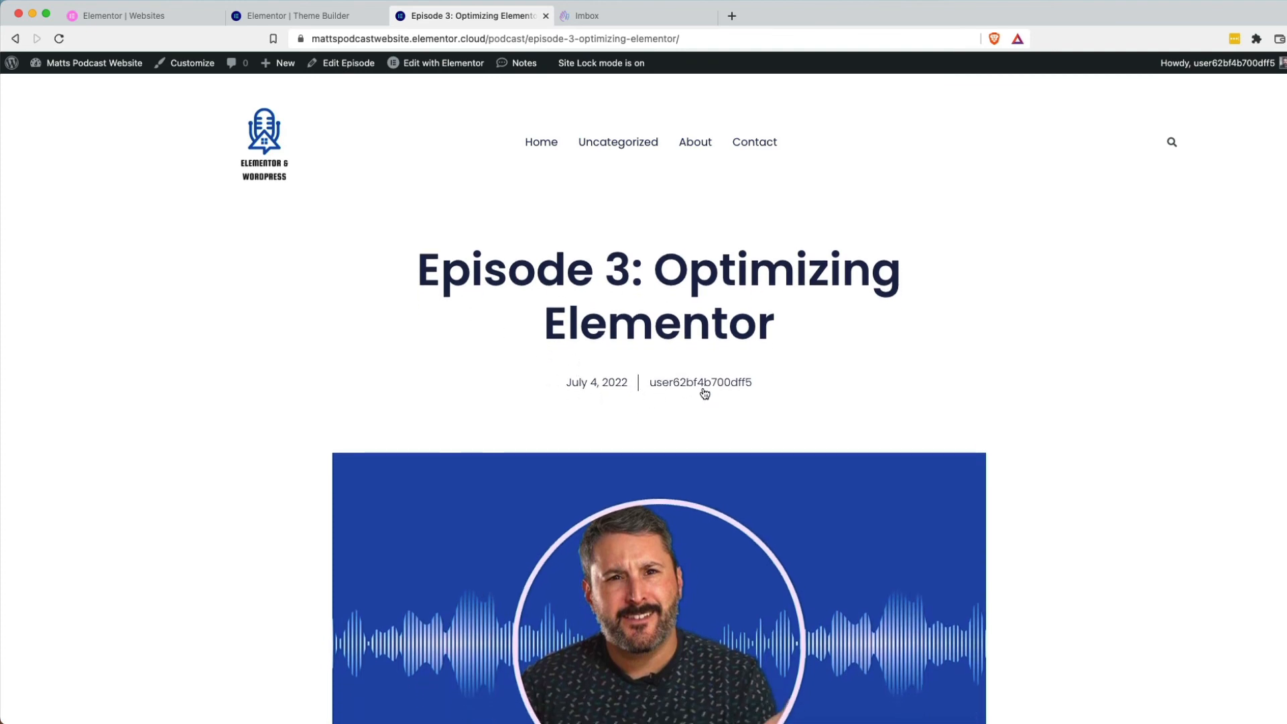
{"action": "scroll", "coordinate": [709, 389], "scroll_direction": "down", "scroll_amount": 6}
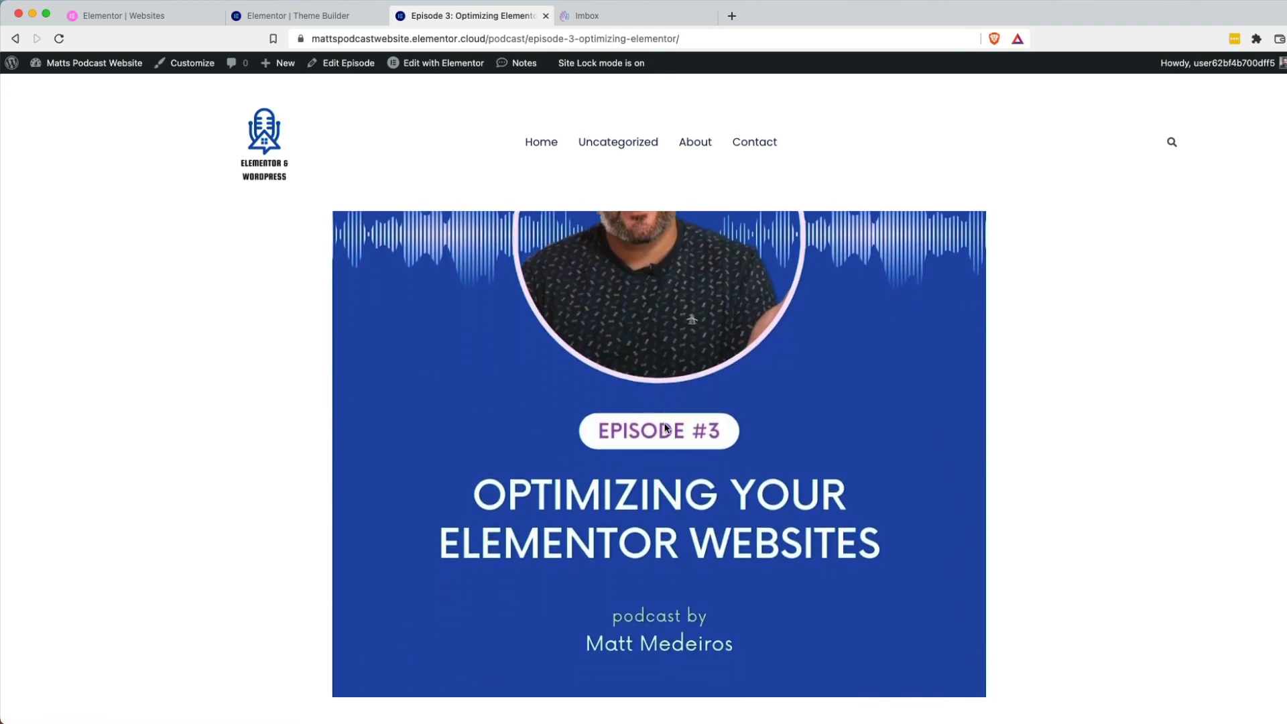
{"action": "scroll", "coordinate": [665, 428], "scroll_direction": "down", "scroll_amount": 3}
{"action": "scroll", "coordinate": [666, 428], "scroll_direction": "up", "scroll_amount": 5}
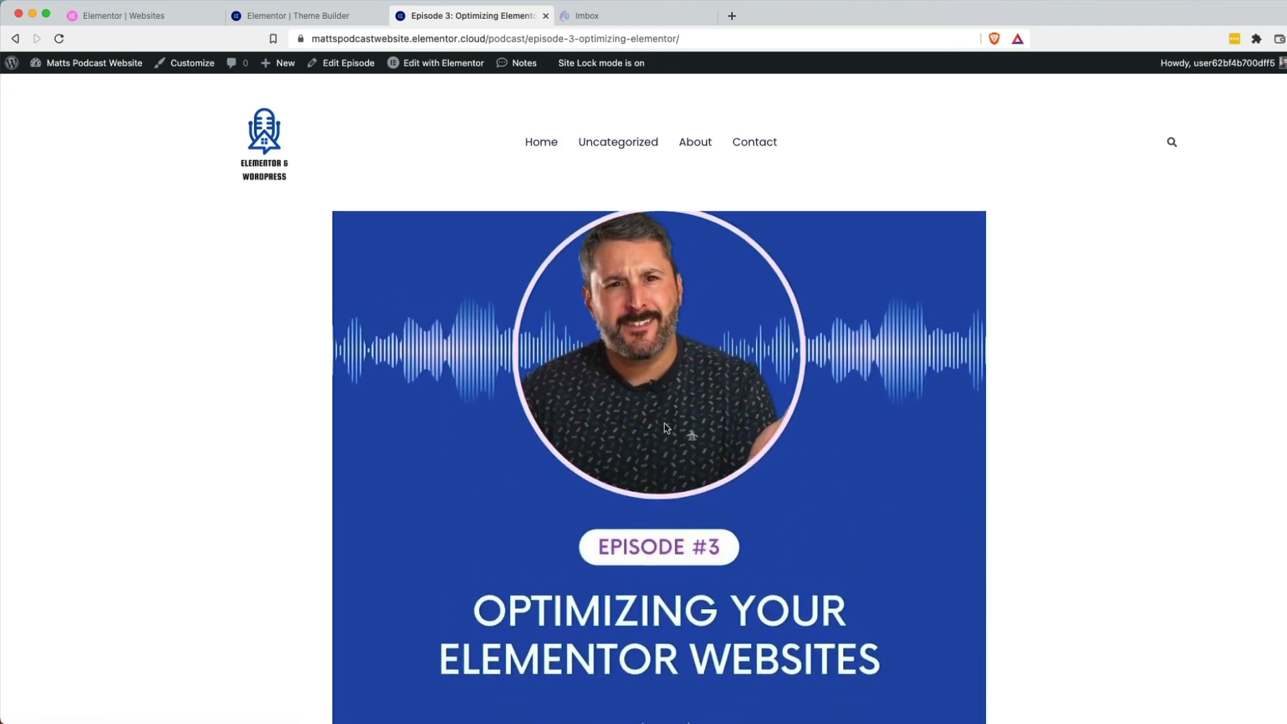
{"action": "scroll", "coordinate": [665, 428], "scroll_direction": "down", "scroll_amount": 8}
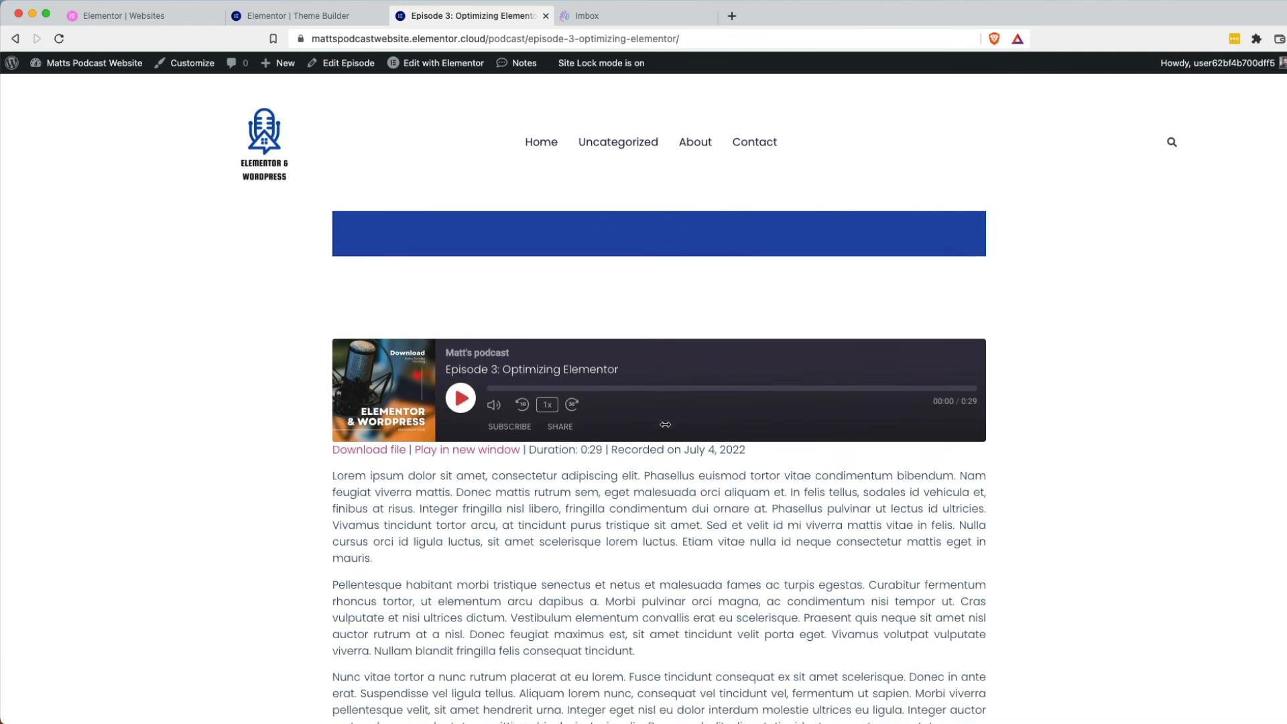
{"action": "scroll", "coordinate": [665, 424], "scroll_direction": "down", "scroll_amount": 3}
{"action": "scroll", "coordinate": [665, 424], "scroll_direction": "down", "scroll_amount": 1}
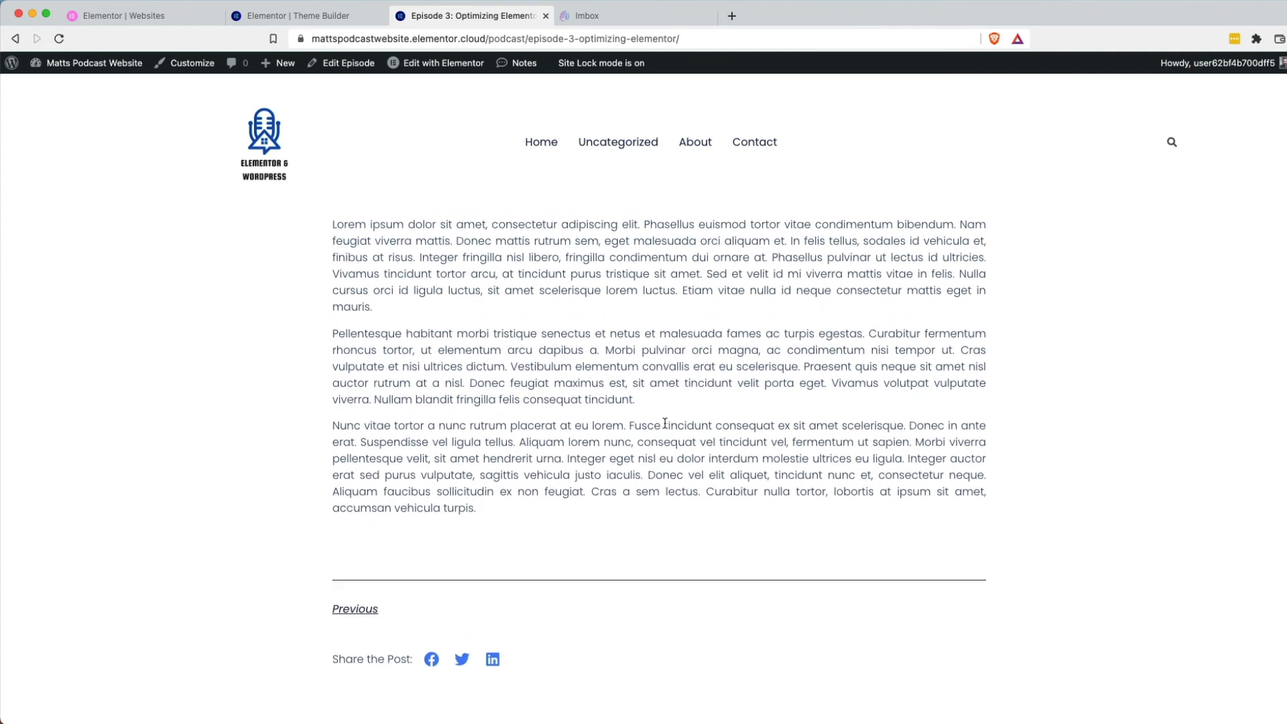
{"action": "scroll", "coordinate": [665, 424], "scroll_direction": "down", "scroll_amount": 15}
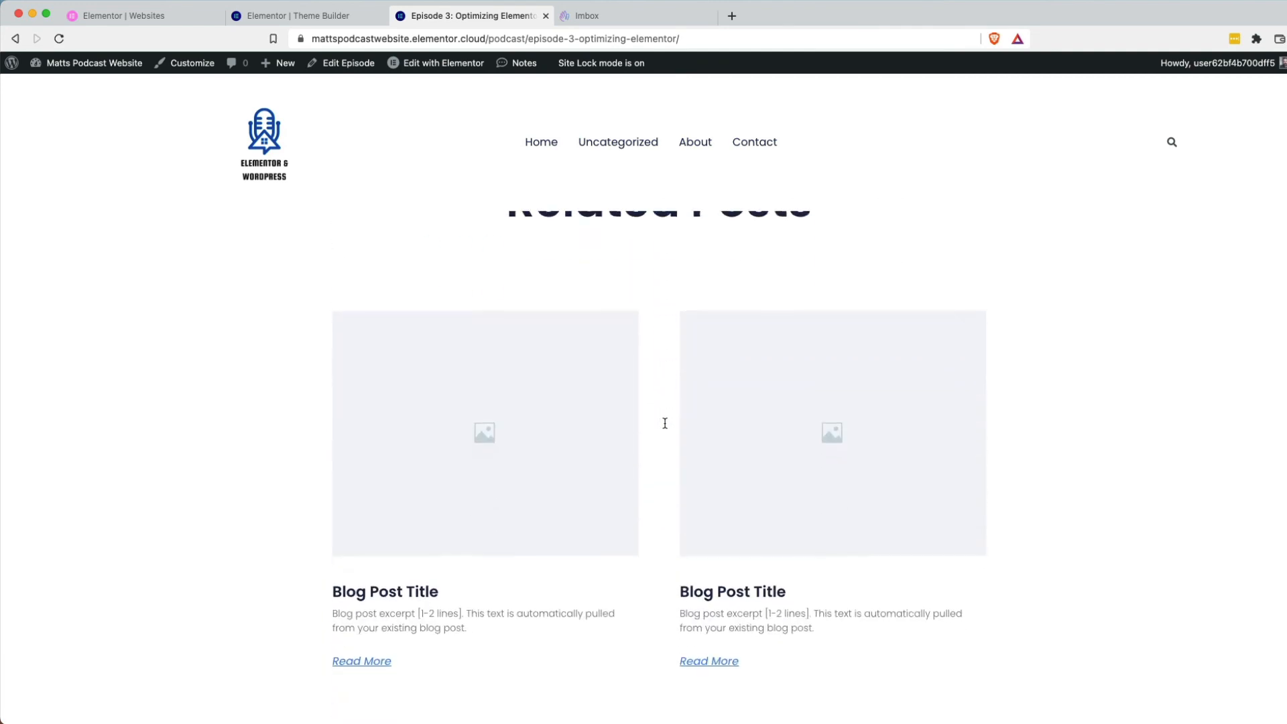
{"action": "scroll", "coordinate": [665, 428], "scroll_direction": "down", "scroll_amount": 10}
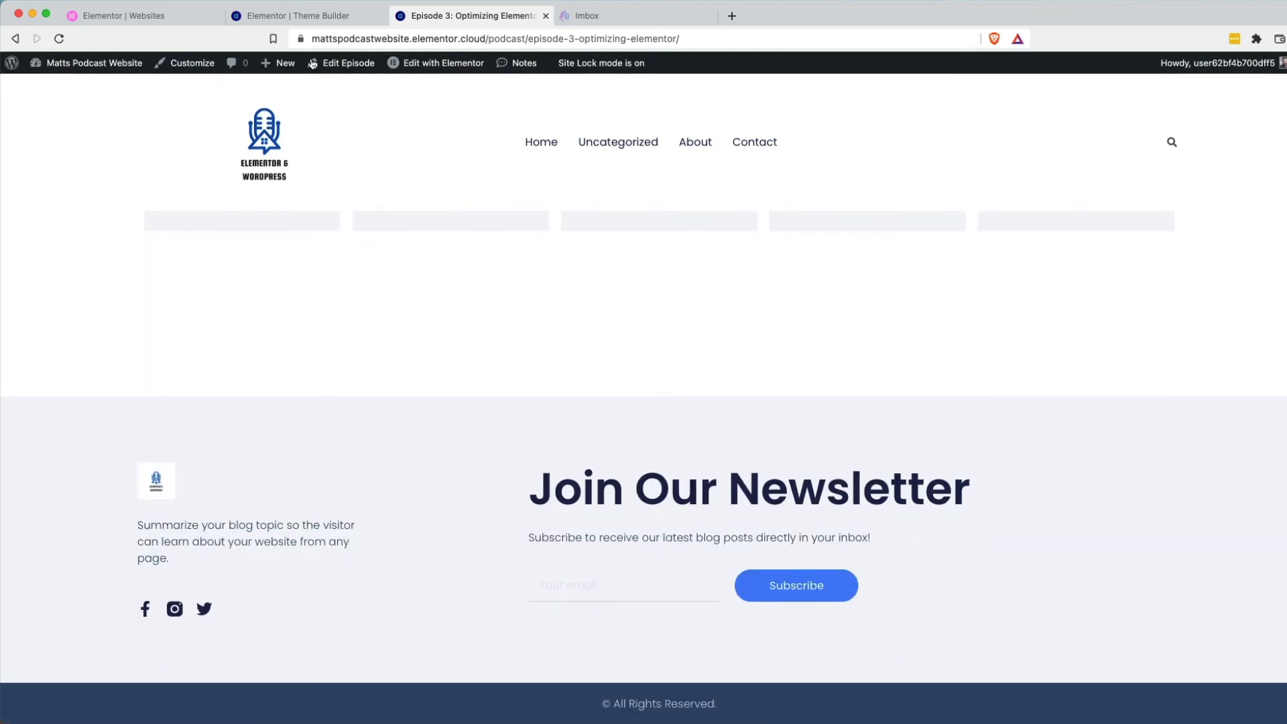
Edit the Single Post template in Elementor and scroll its canvas, ending at the Blog Post Title and date.
{"action": "left_click", "coordinate": [300, 16]}
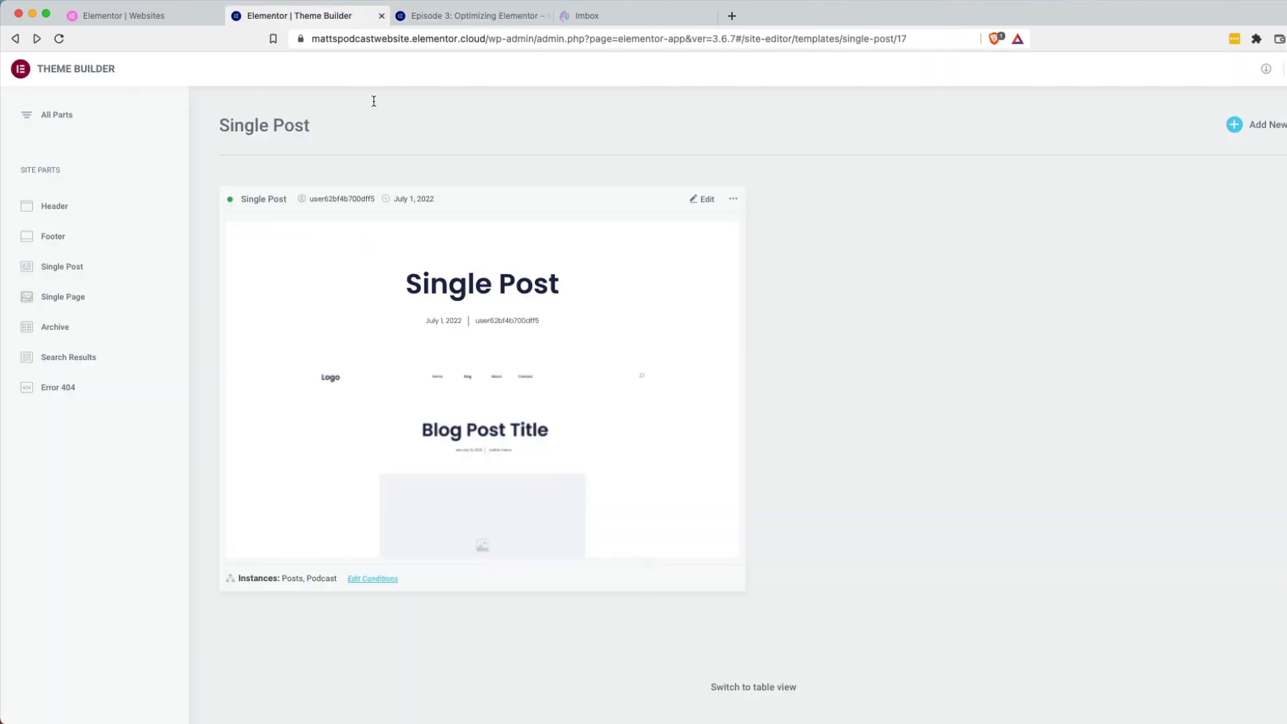
{"action": "left_click", "coordinate": [708, 206]}
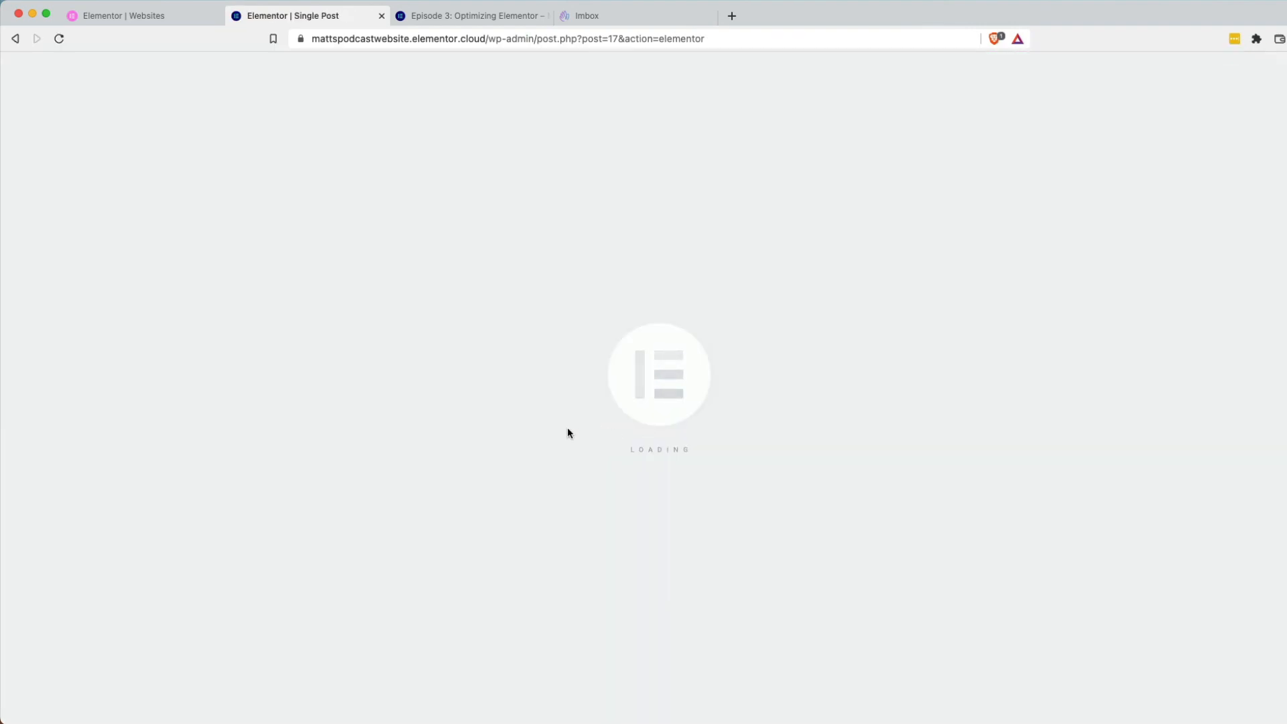
{"action": "scroll", "coordinate": [532, 440], "scroll_direction": "down", "scroll_amount": 15}
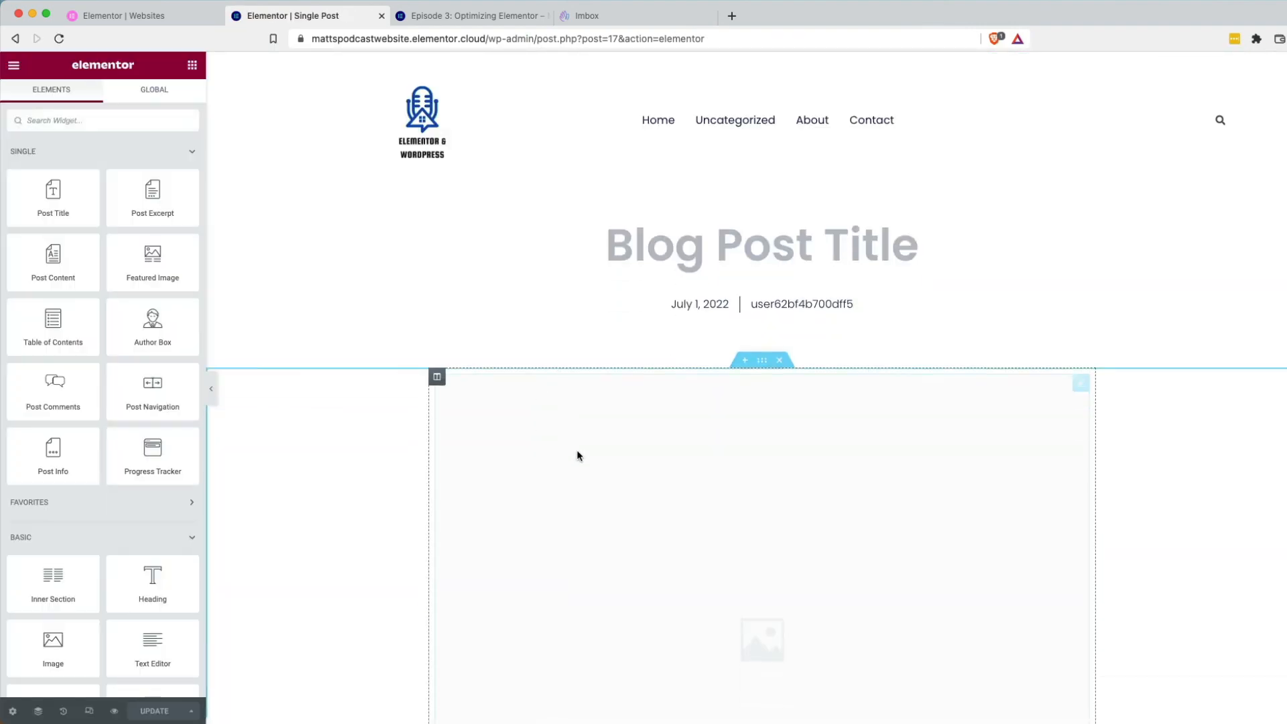
{"action": "scroll", "coordinate": [607, 577], "scroll_direction": "down", "scroll_amount": 15}
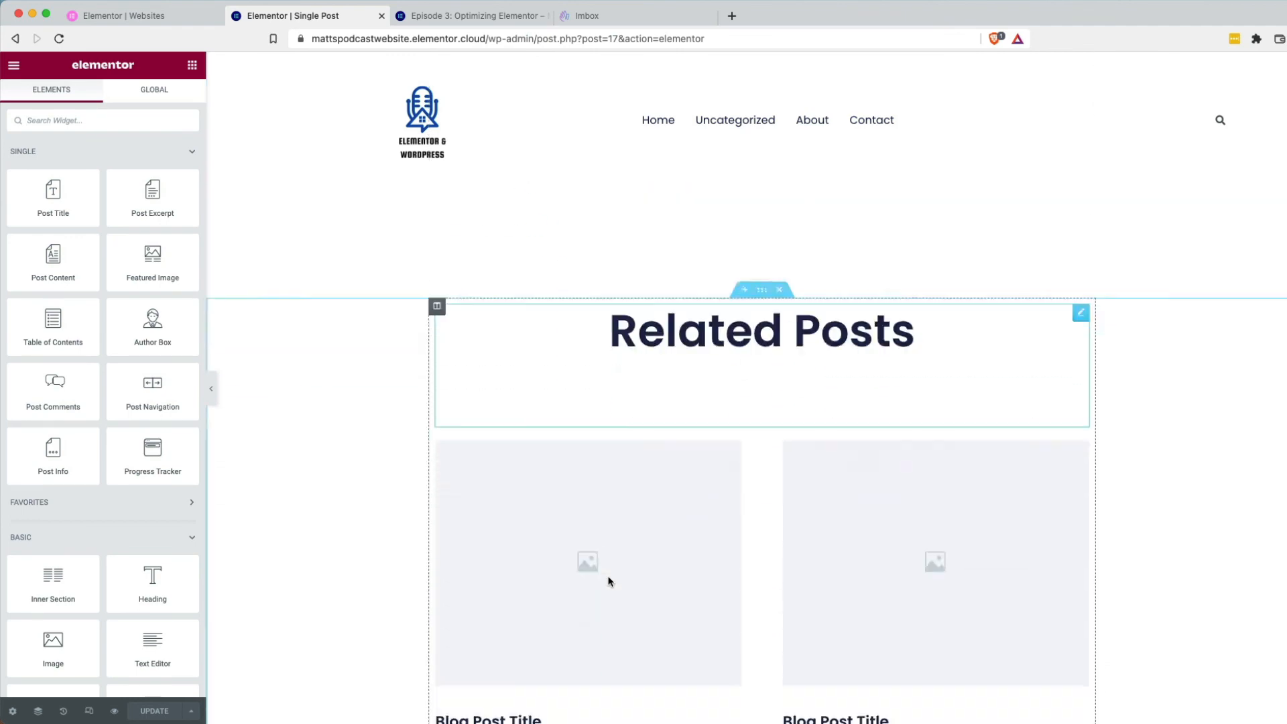
{"action": "scroll", "coordinate": [555, 576], "scroll_direction": "down", "scroll_amount": 15}
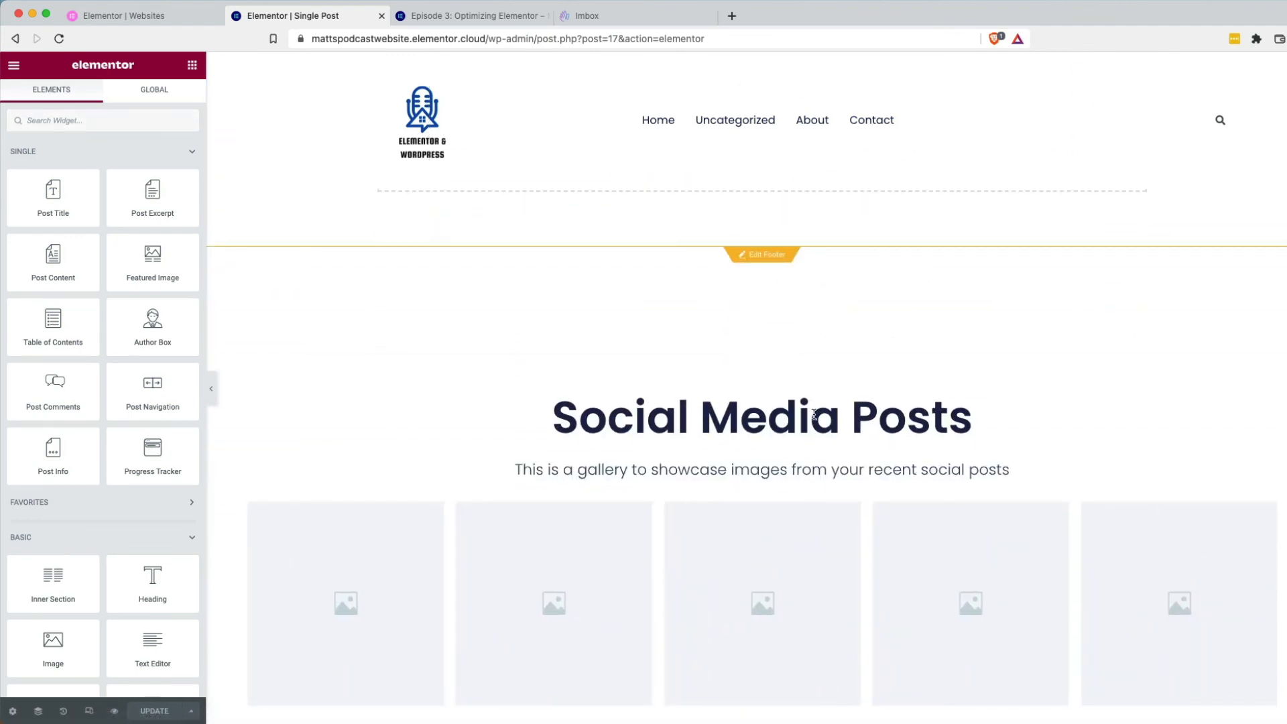
{"action": "scroll", "coordinate": [709, 396], "scroll_direction": "up", "scroll_amount": 1}
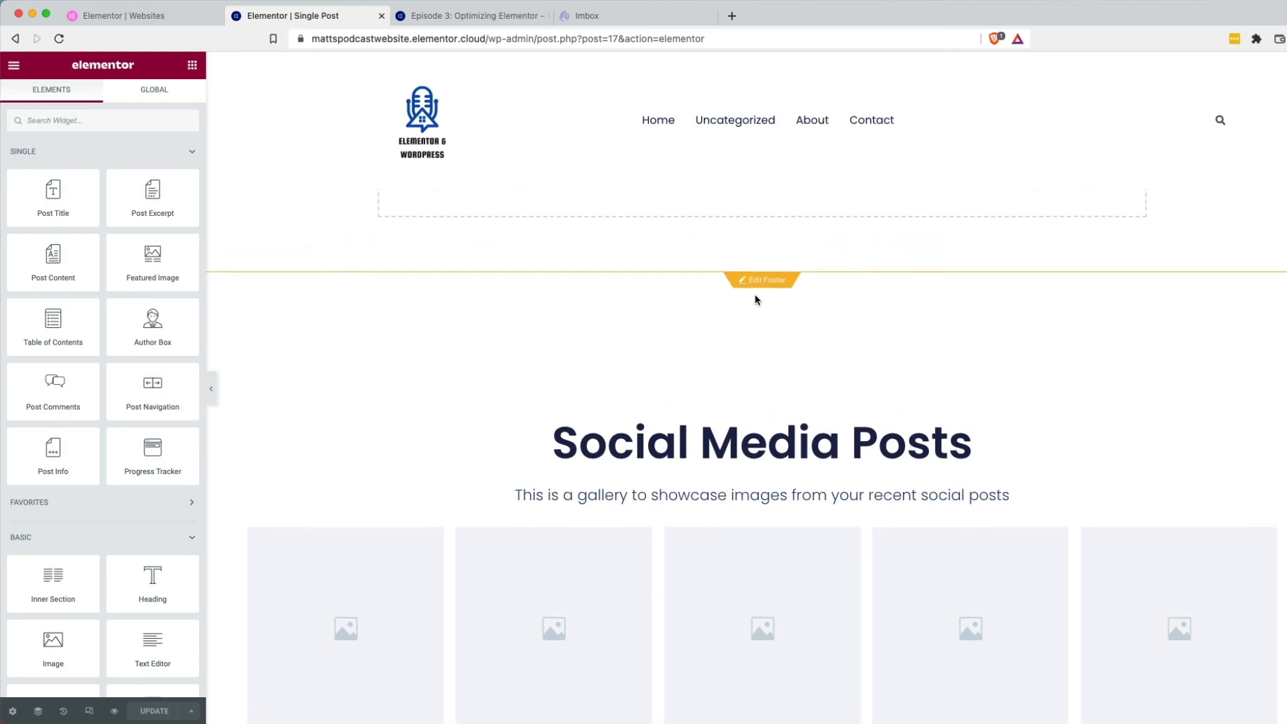
{"action": "scroll", "coordinate": [730, 322], "scroll_direction": "up", "scroll_amount": 1}
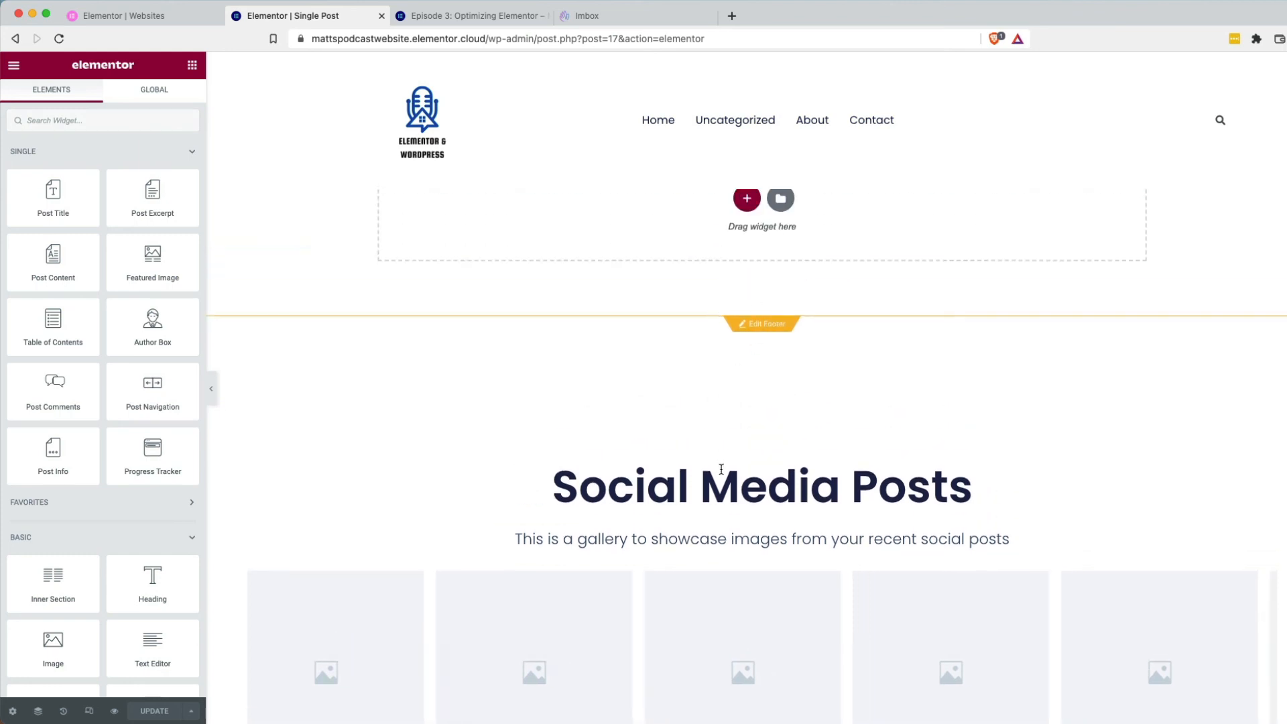
{"action": "scroll", "coordinate": [723, 429], "scroll_direction": "up", "scroll_amount": 8}
{"action": "scroll", "coordinate": [710, 283], "scroll_direction": "up", "scroll_amount": 5}
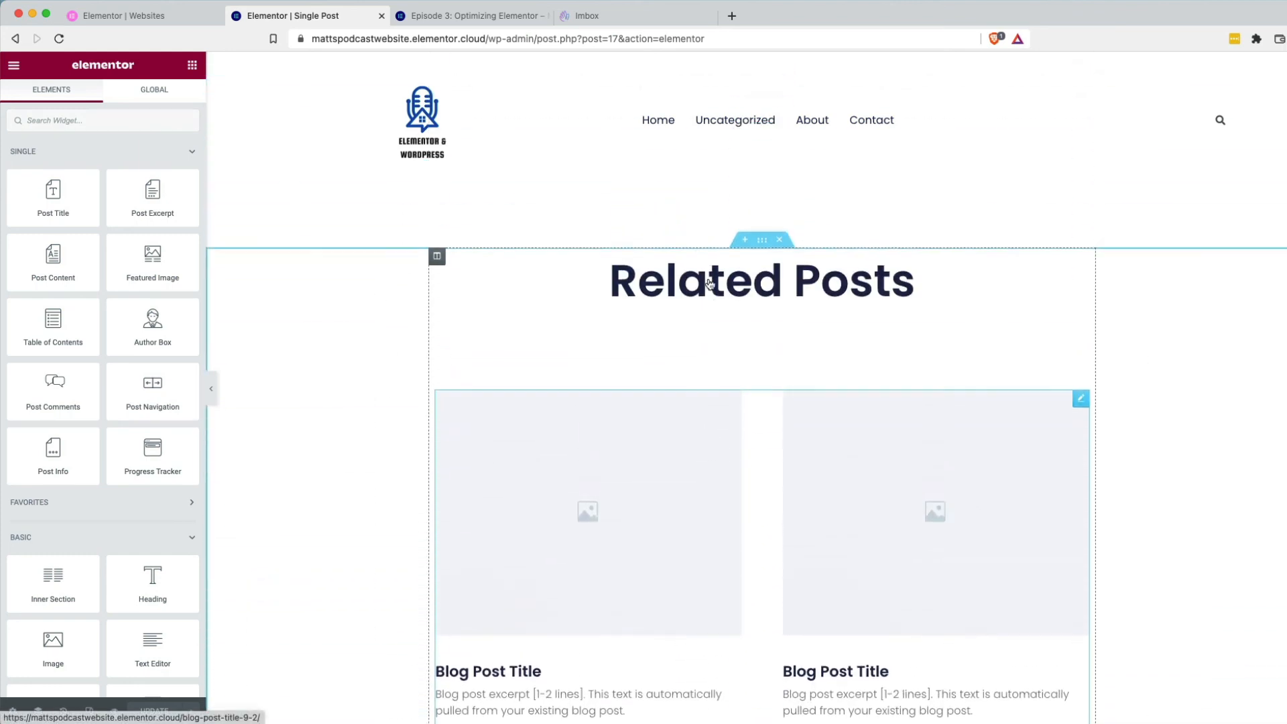
{"action": "scroll", "coordinate": [679, 195], "scroll_direction": "up", "scroll_amount": 8}
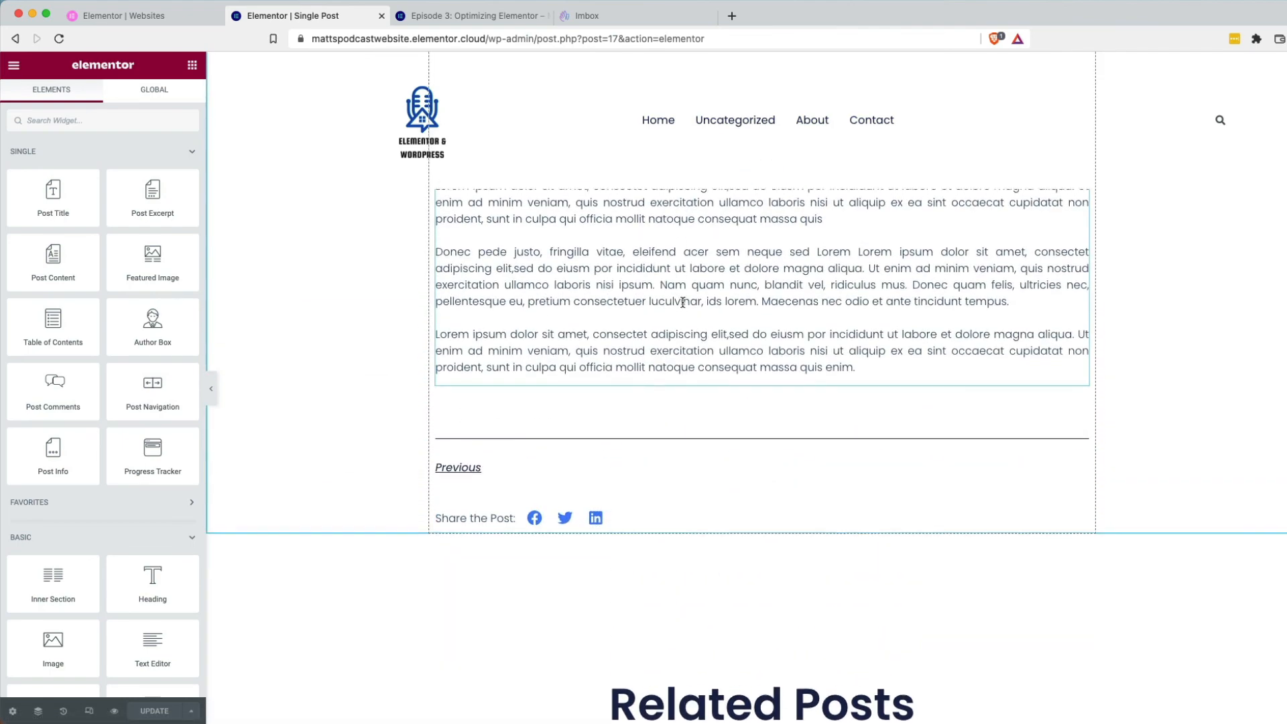
{"action": "scroll", "coordinate": [683, 302], "scroll_direction": "up", "scroll_amount": 2}
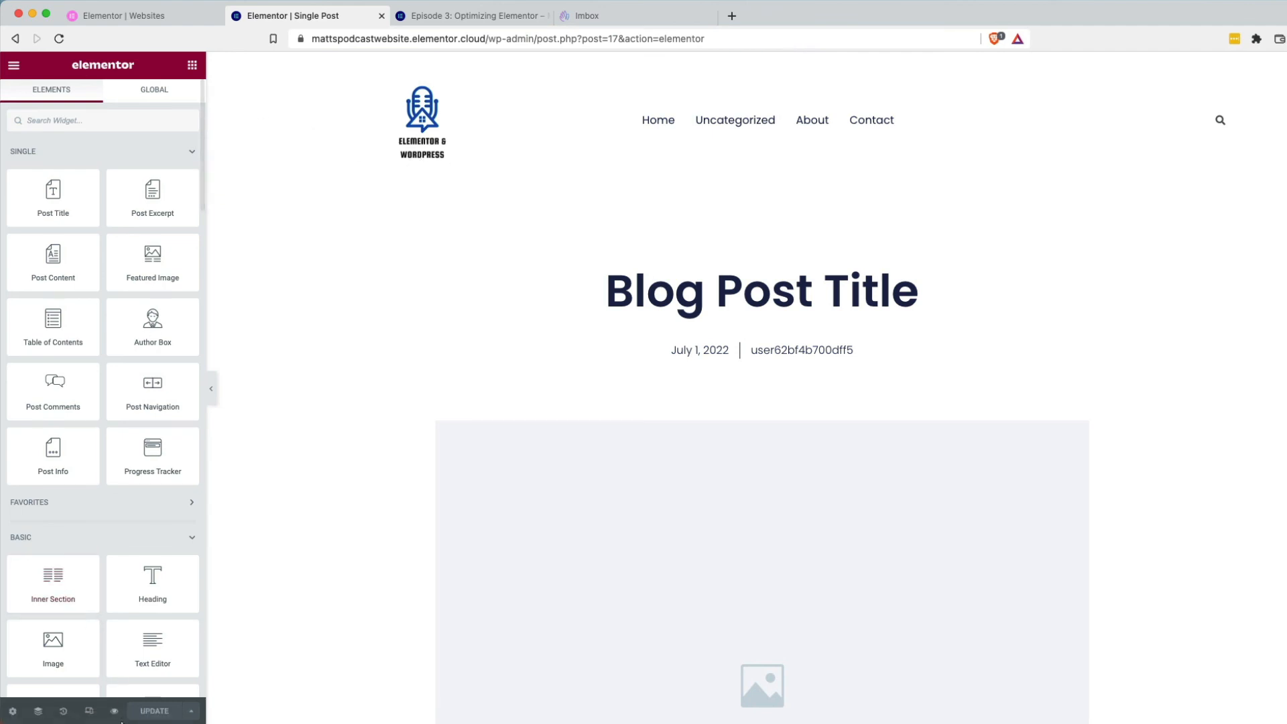
Preview the template, go to the Home page and scroll down through the Popular Posts episode grid.
{"action": "mouse_move", "coordinate": [115, 710]}
{"action": "left_click", "coordinate": [149, 678]}
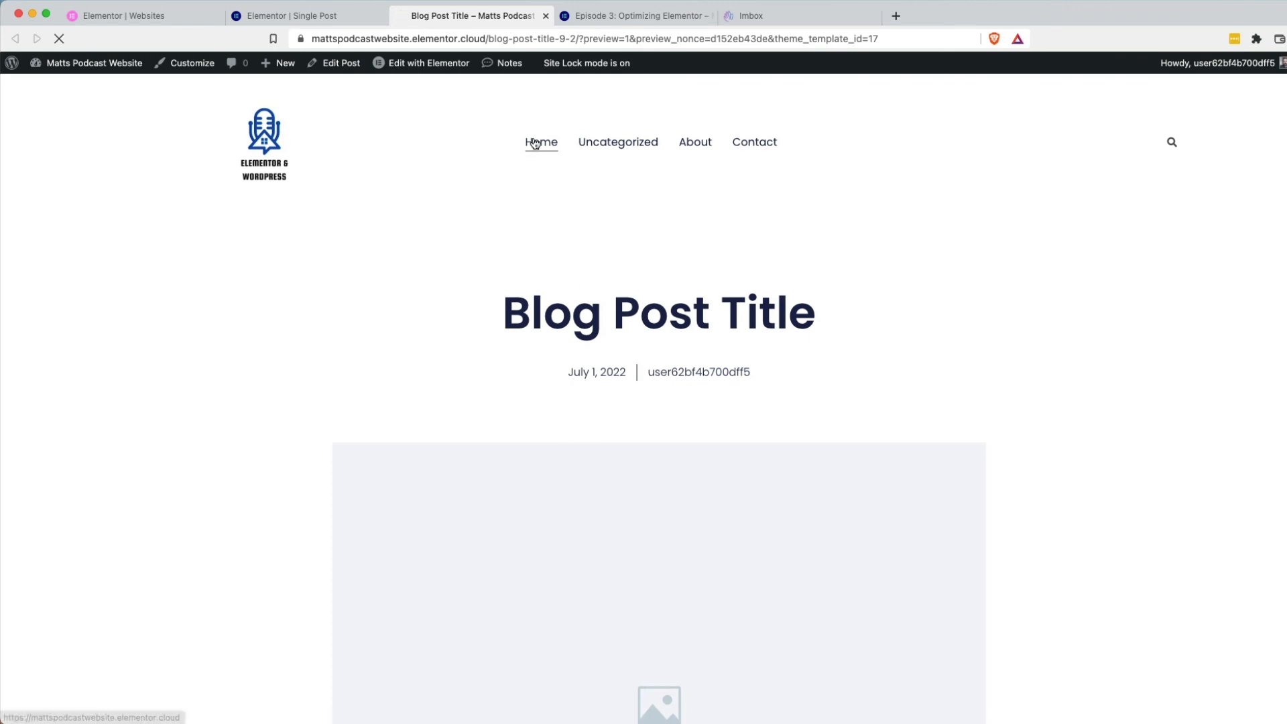
{"action": "left_click", "coordinate": [534, 143]}
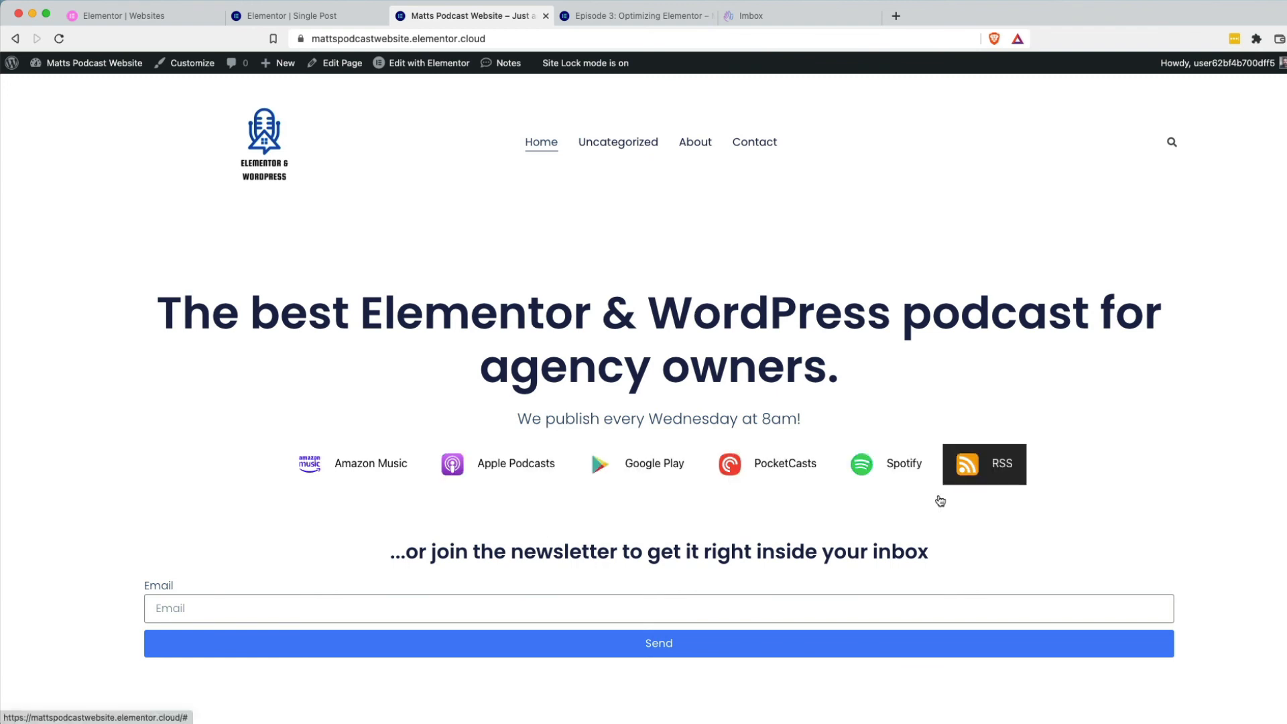
{"action": "scroll", "coordinate": [919, 537], "scroll_direction": "down", "scroll_amount": 3}
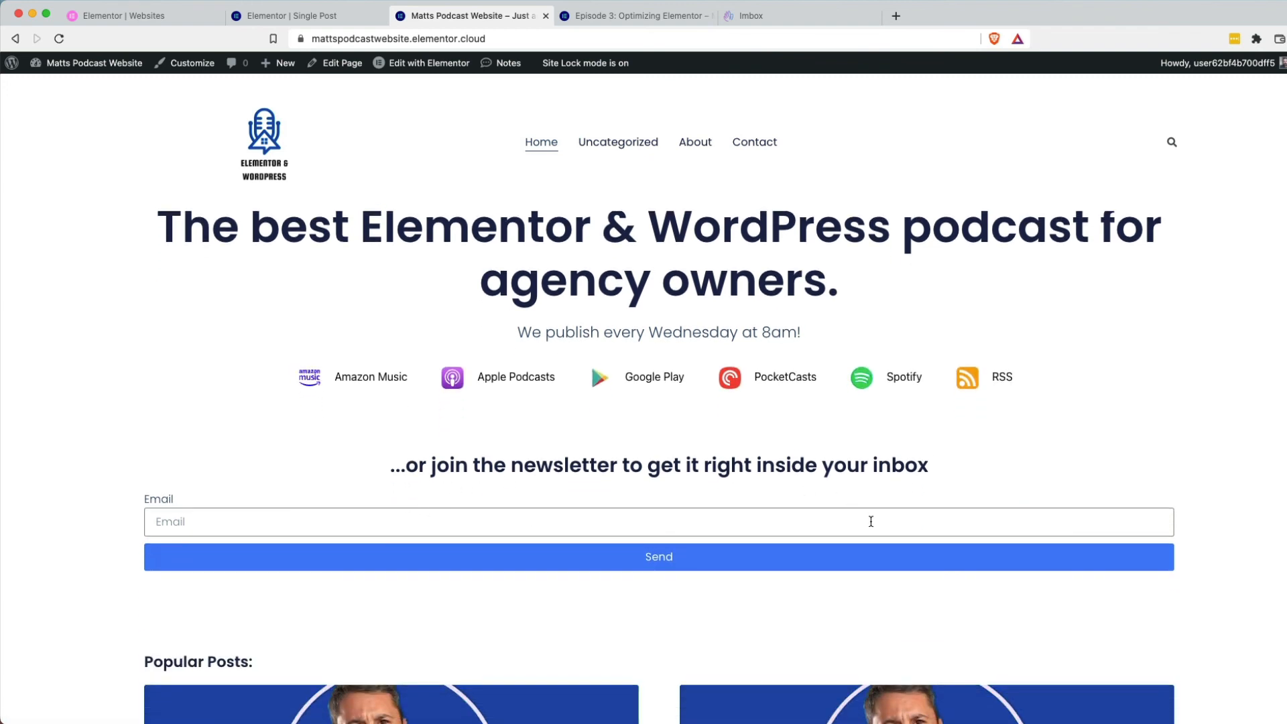
{"action": "scroll", "coordinate": [556, 502], "scroll_direction": "down", "scroll_amount": 3}
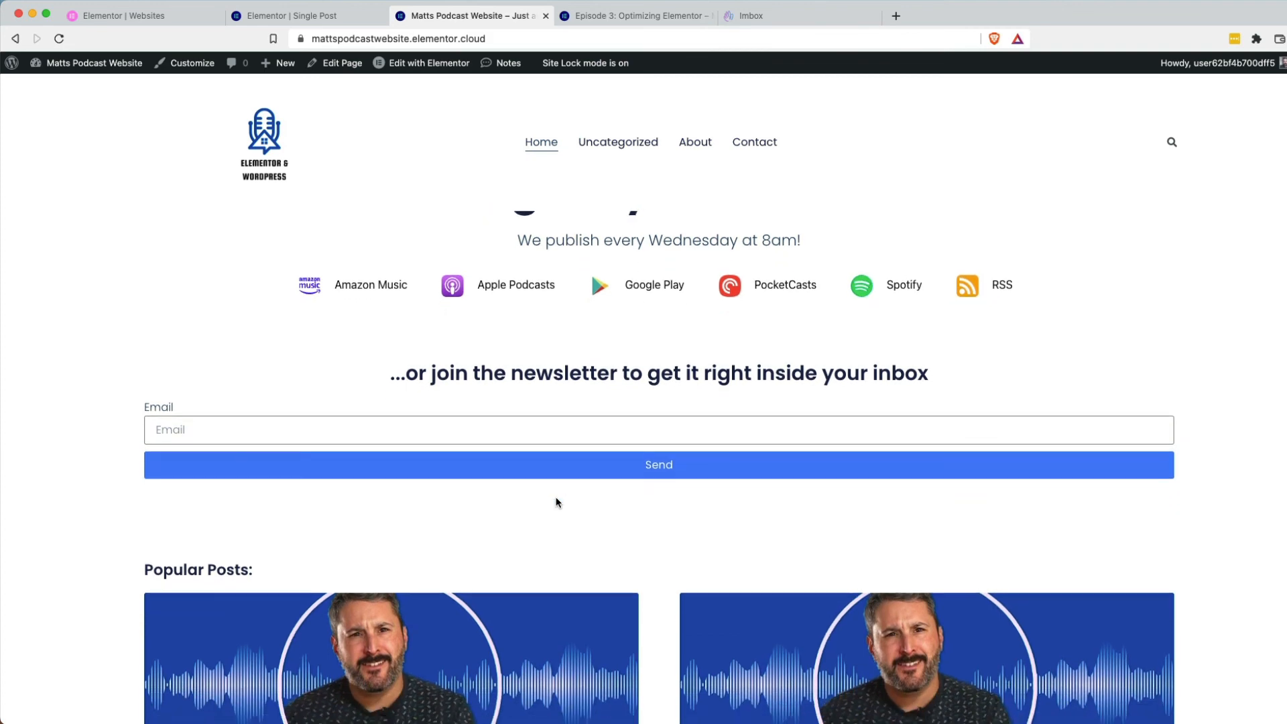
{"action": "scroll", "coordinate": [556, 502], "scroll_direction": "down", "scroll_amount": 2}
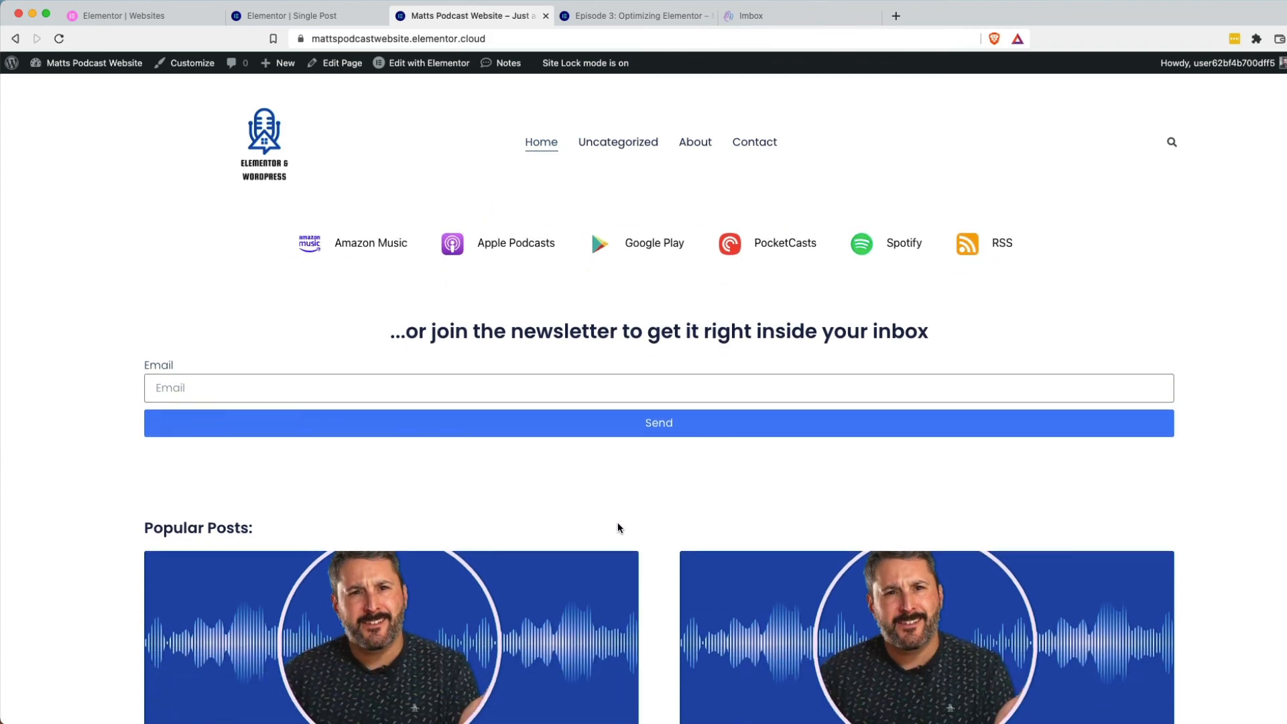
{"action": "scroll", "coordinate": [559, 528], "scroll_direction": "down", "scroll_amount": 8}
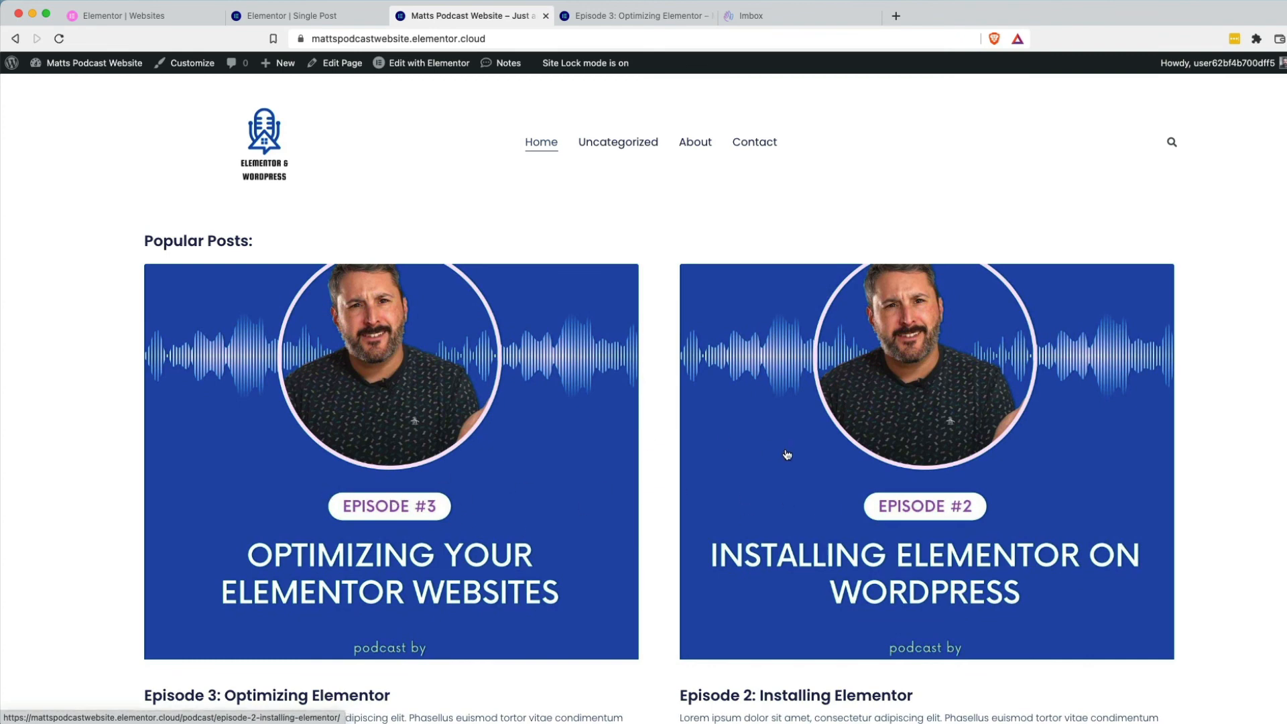
{"action": "scroll", "coordinate": [786, 455], "scroll_direction": "down", "scroll_amount": 4}
{"action": "scroll", "coordinate": [787, 454], "scroll_direction": "down", "scroll_amount": 6}
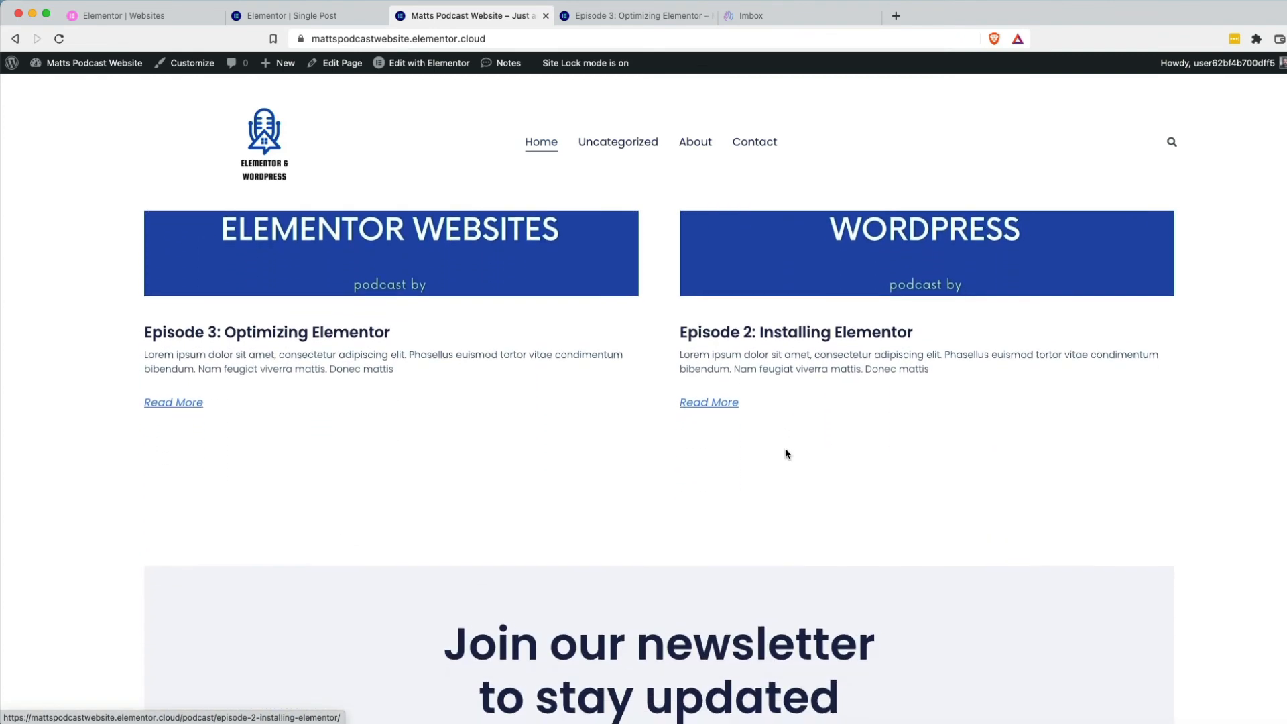
Scroll back up, then return to My Elementor's list of all websites.
{"action": "scroll", "coordinate": [787, 452], "scroll_direction": "up", "scroll_amount": 4}
{"action": "scroll", "coordinate": [786, 453], "scroll_direction": "up", "scroll_amount": 8}
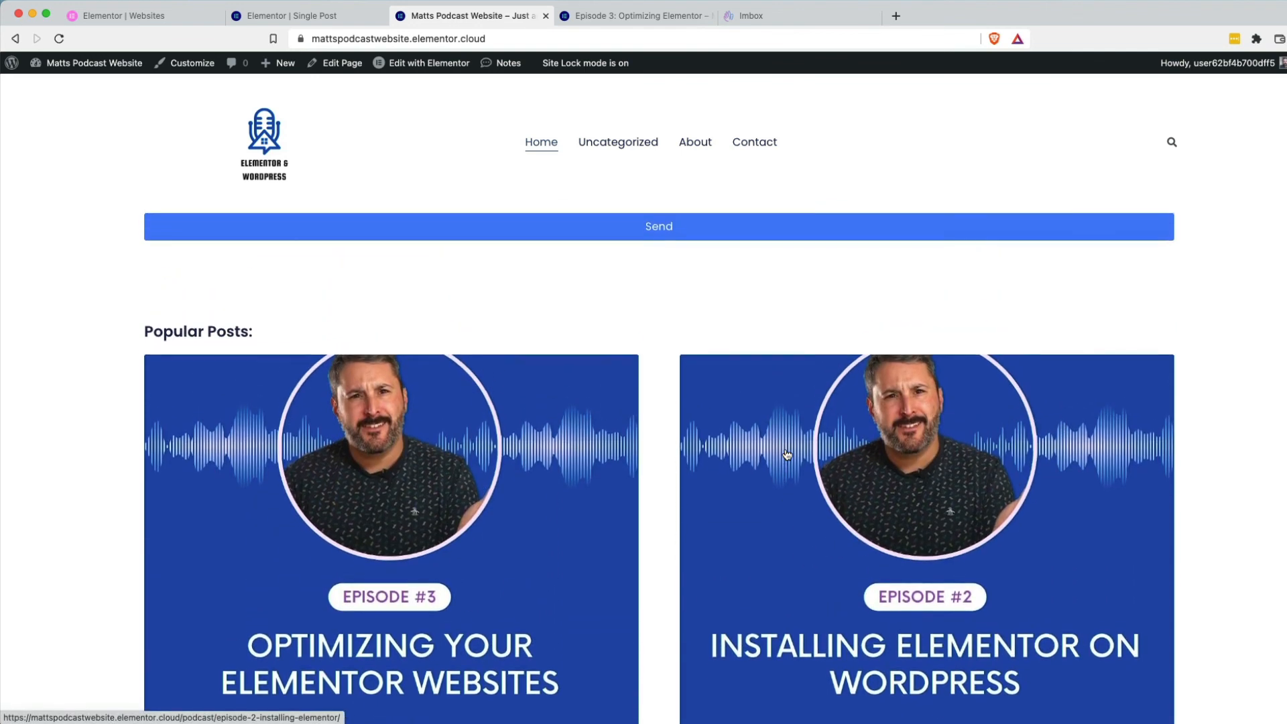
{"action": "scroll", "coordinate": [785, 453], "scroll_direction": "up", "scroll_amount": 11}
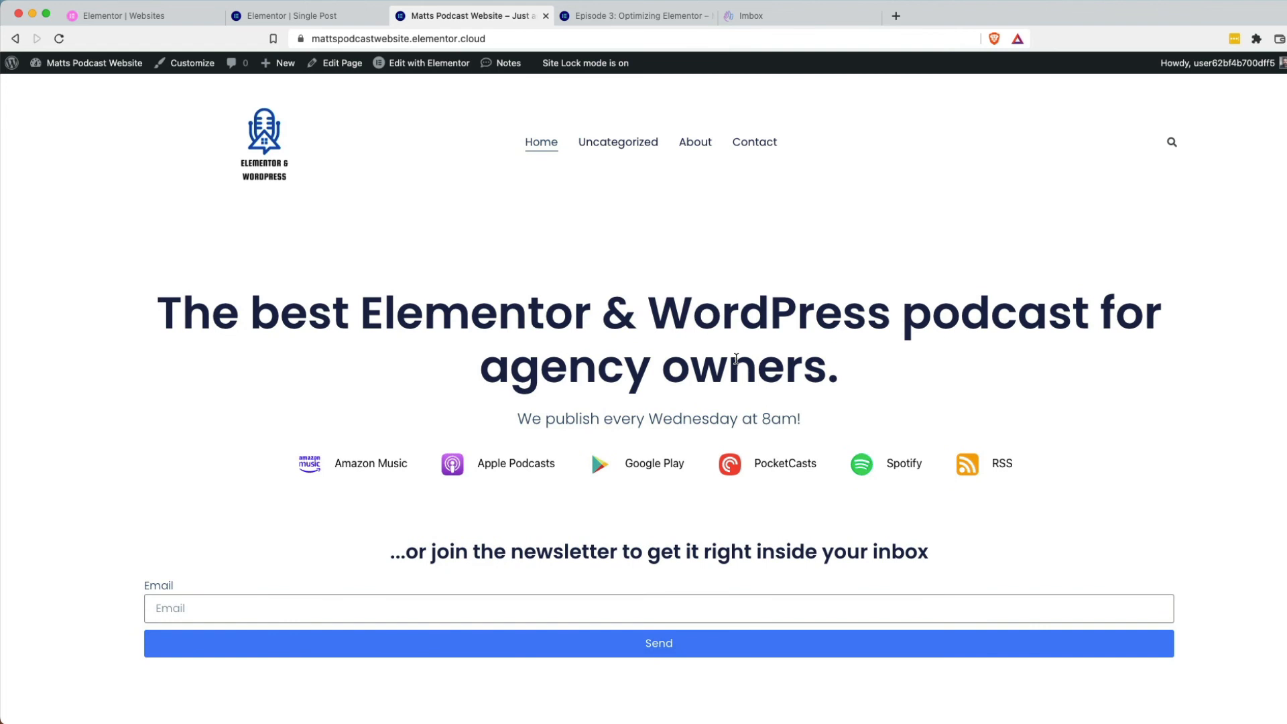
{"action": "left_click", "coordinate": [169, 15]}
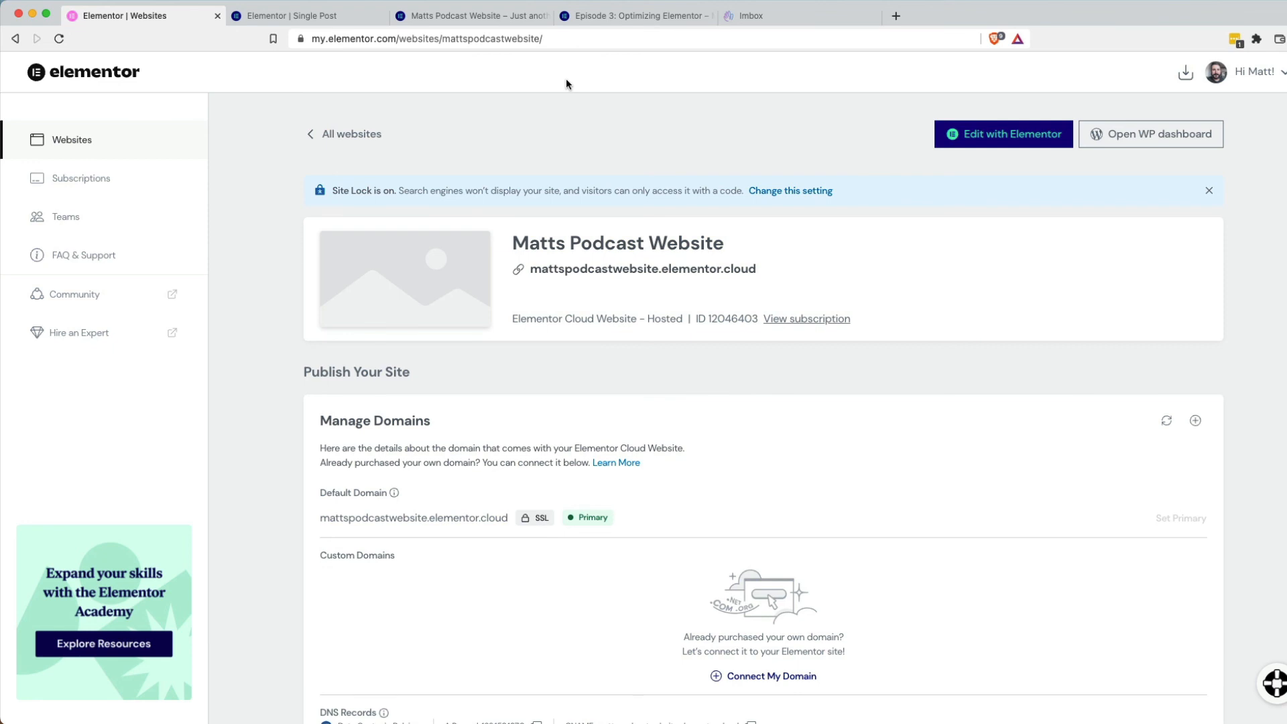
{"action": "left_click", "coordinate": [370, 134]}
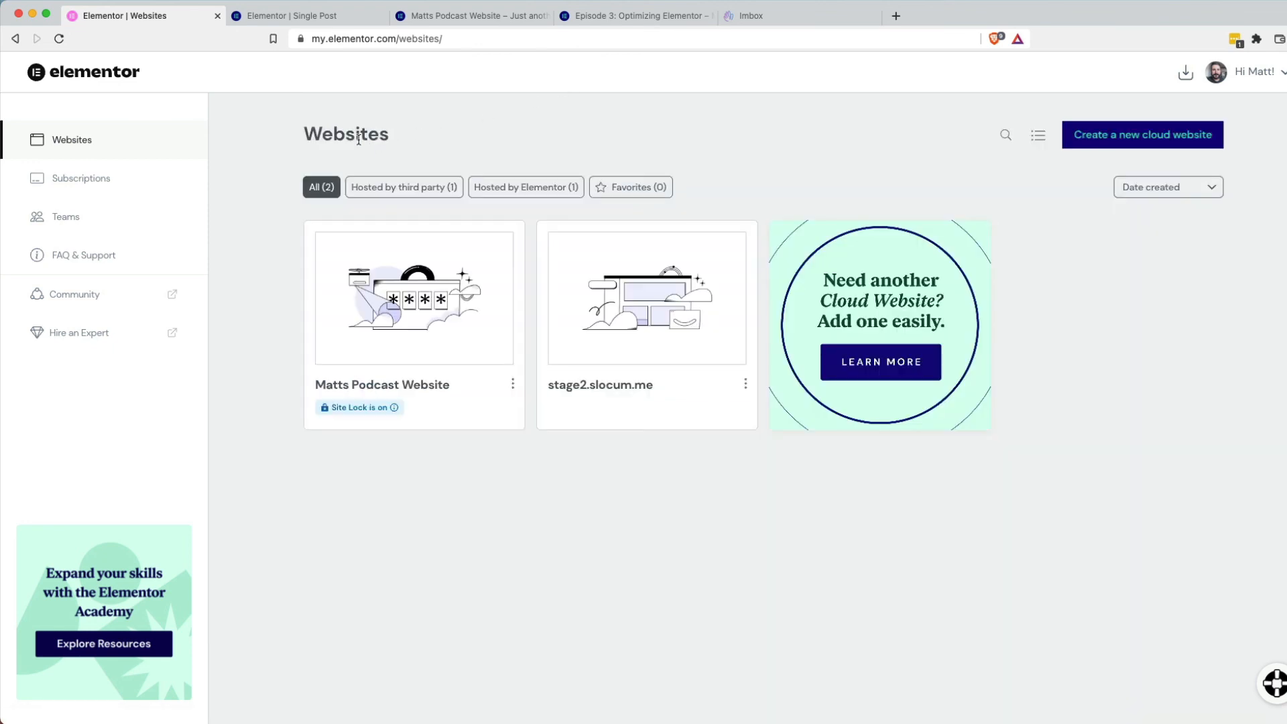